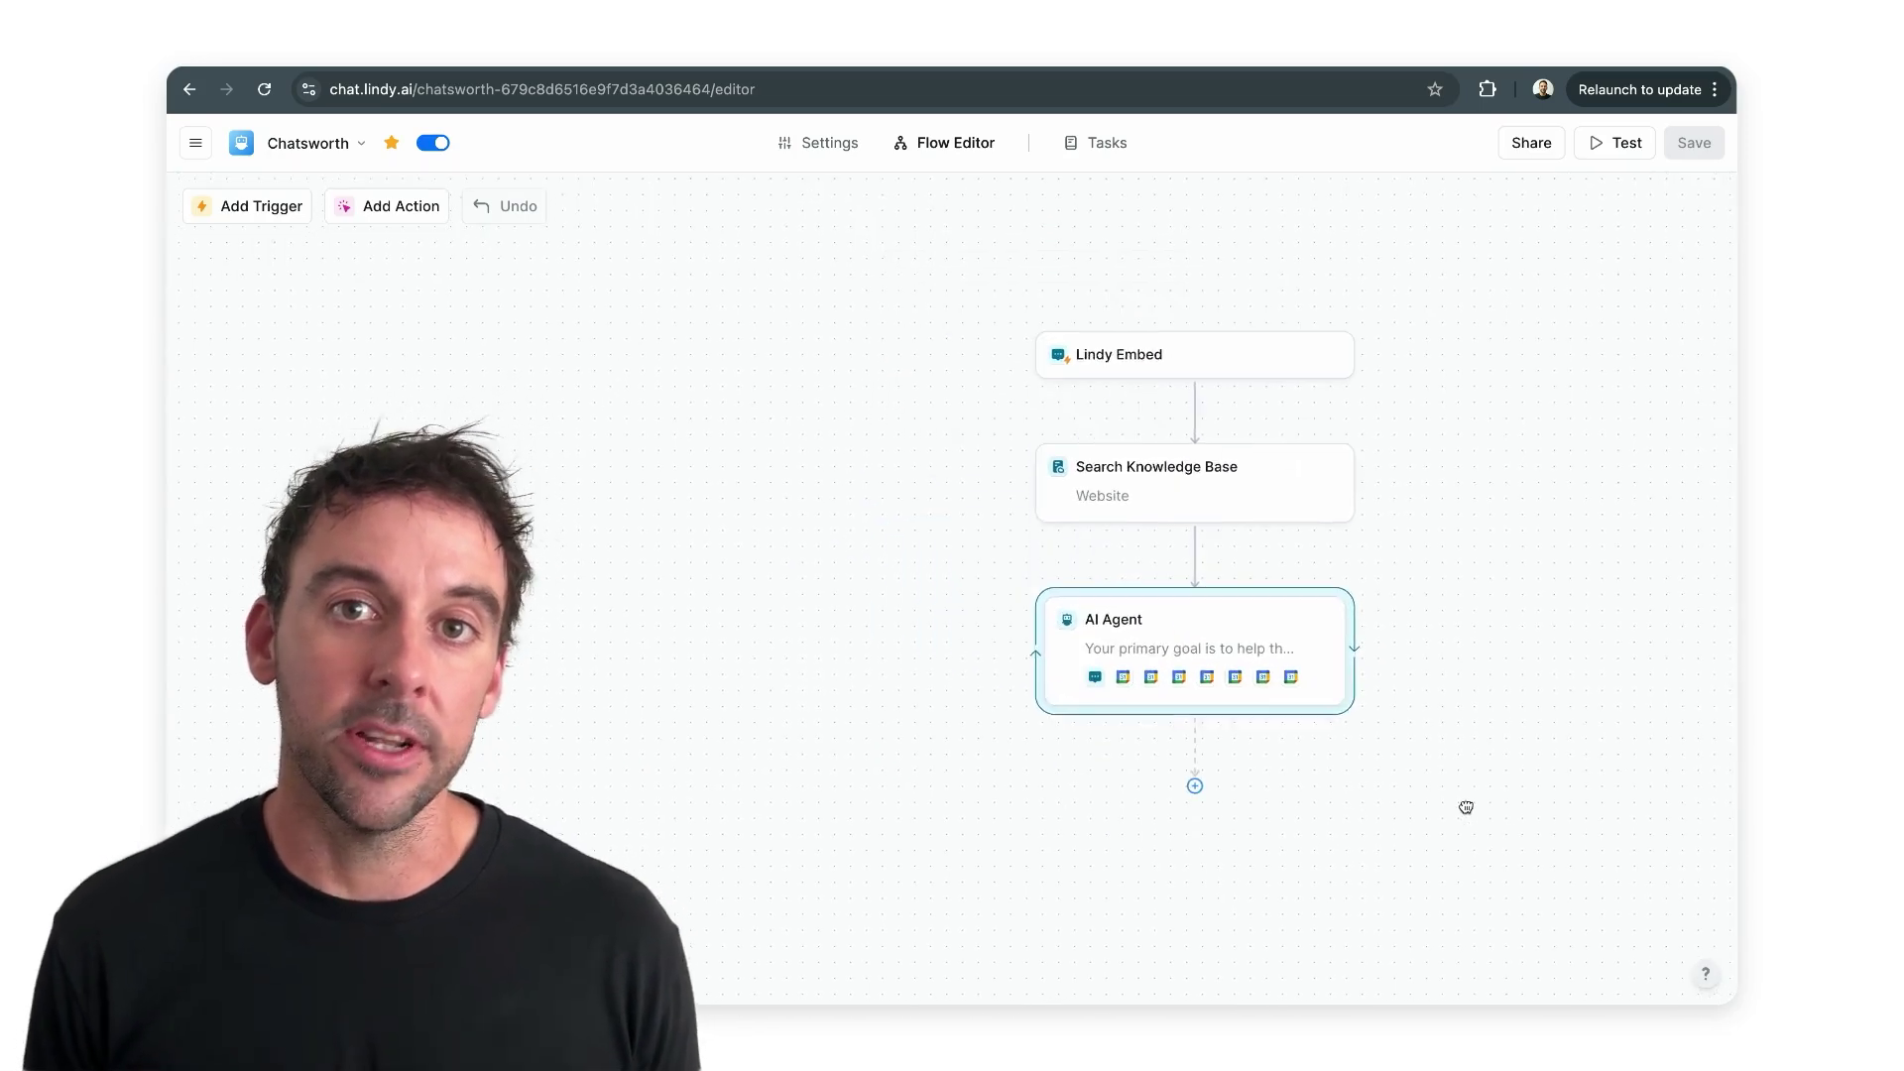
- Open the AI Agent step's settings in the Chatsworth flow editor
click(978, 638)
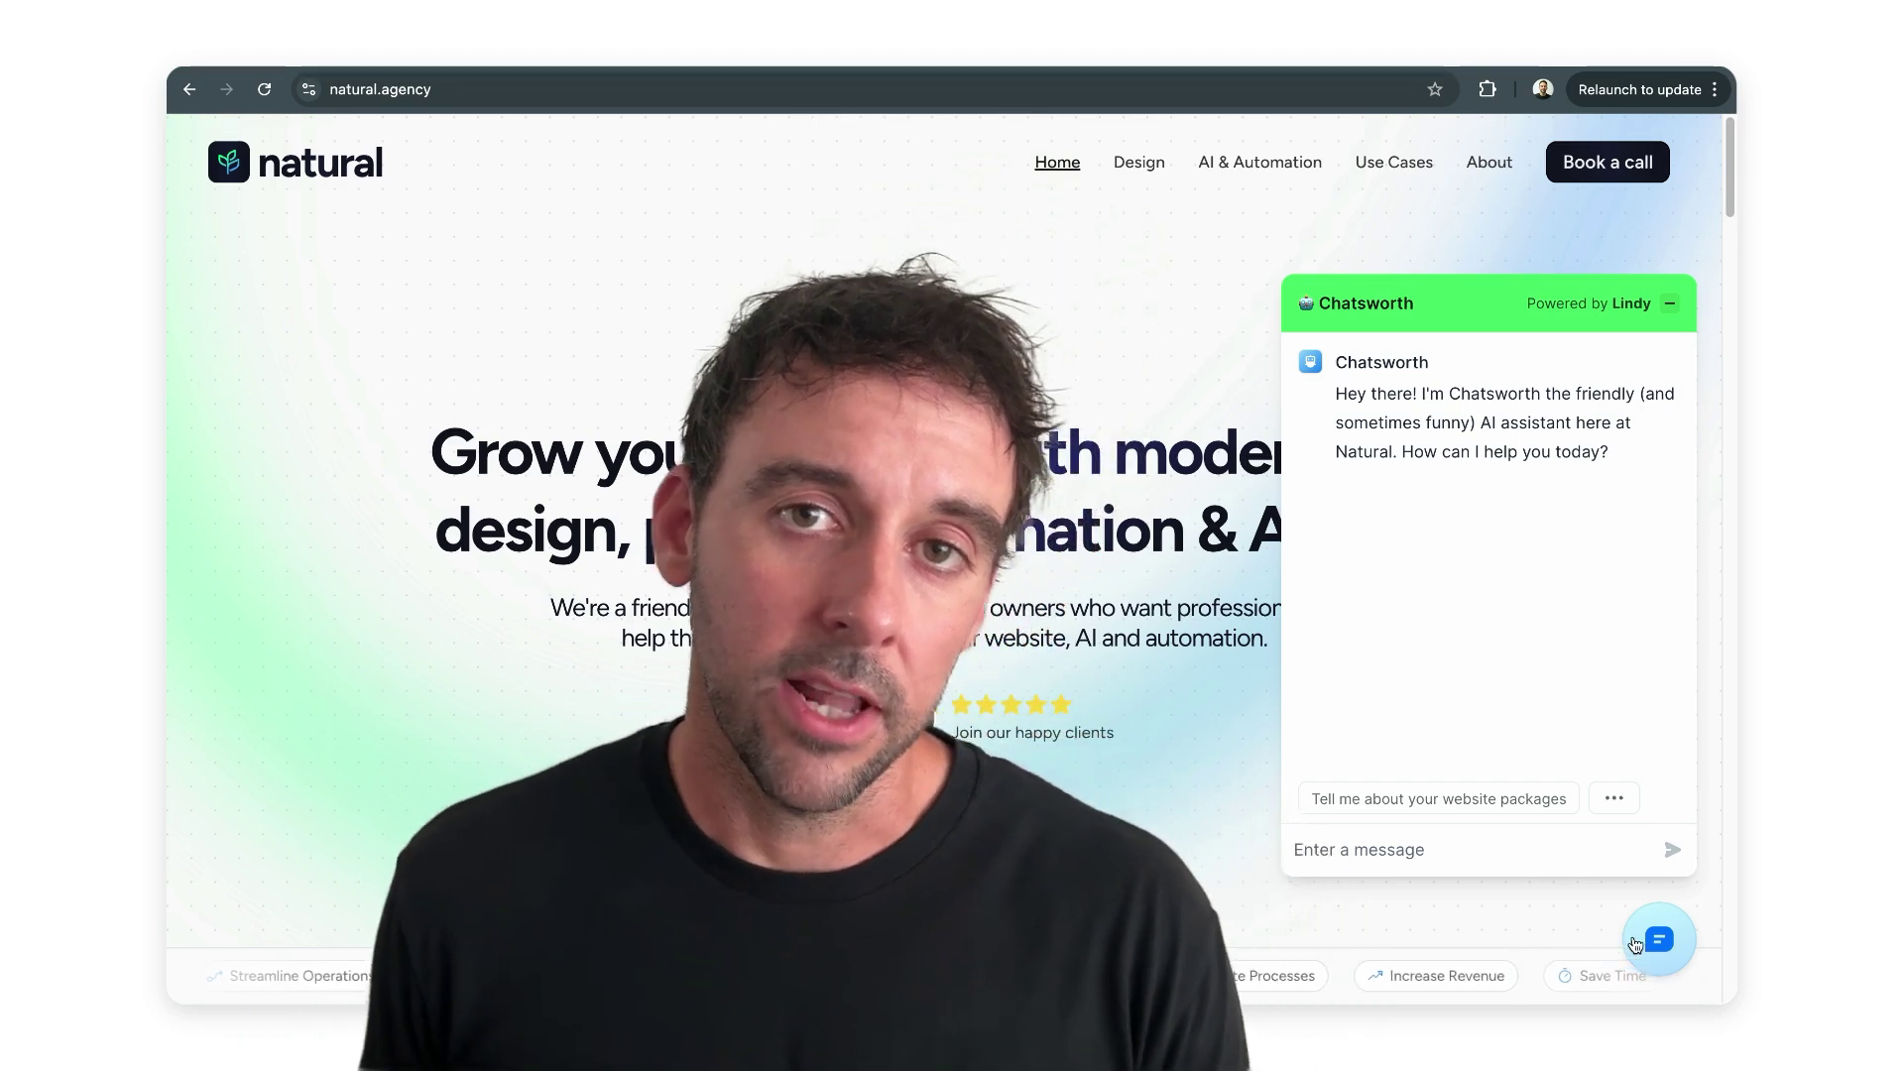
- Ask Chatsworth 'Tell me about your website packages', read the pricing reply, then close the chat
click(1634, 944)
click(1659, 939)
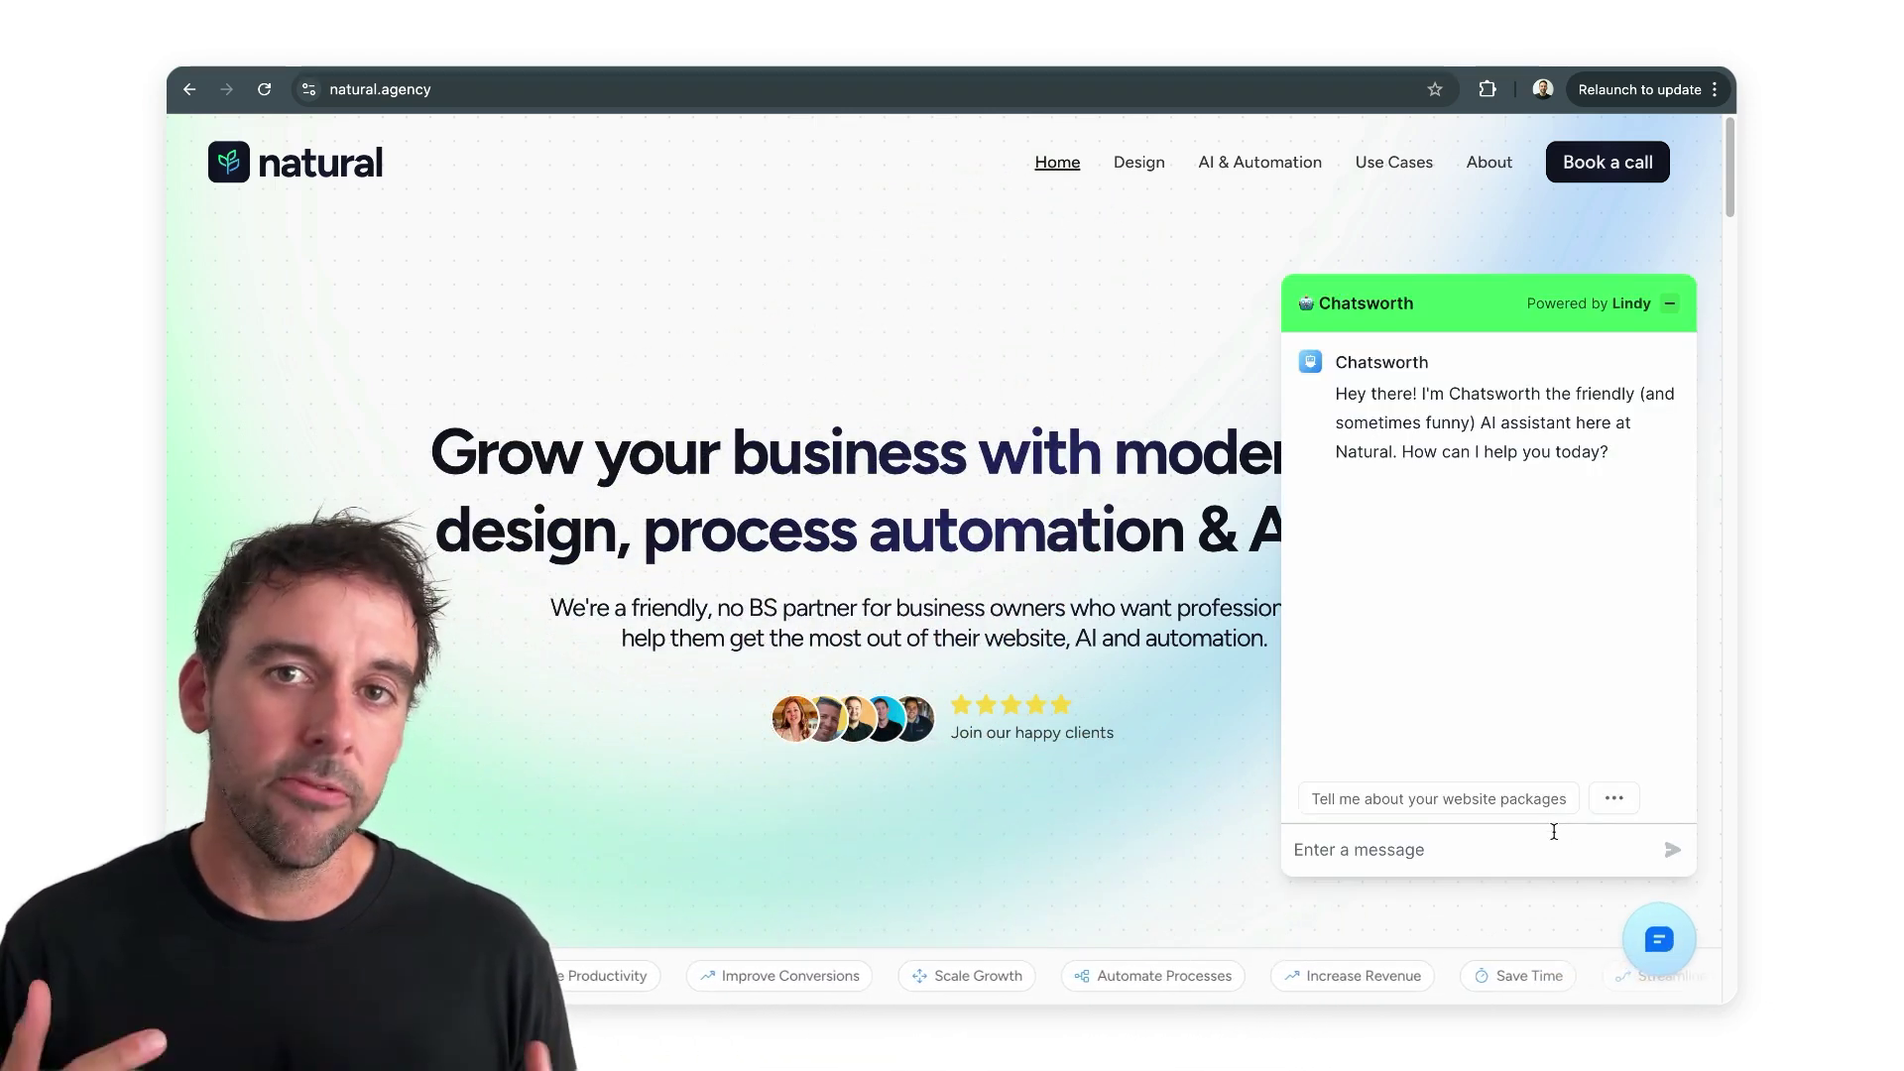
click(1537, 799)
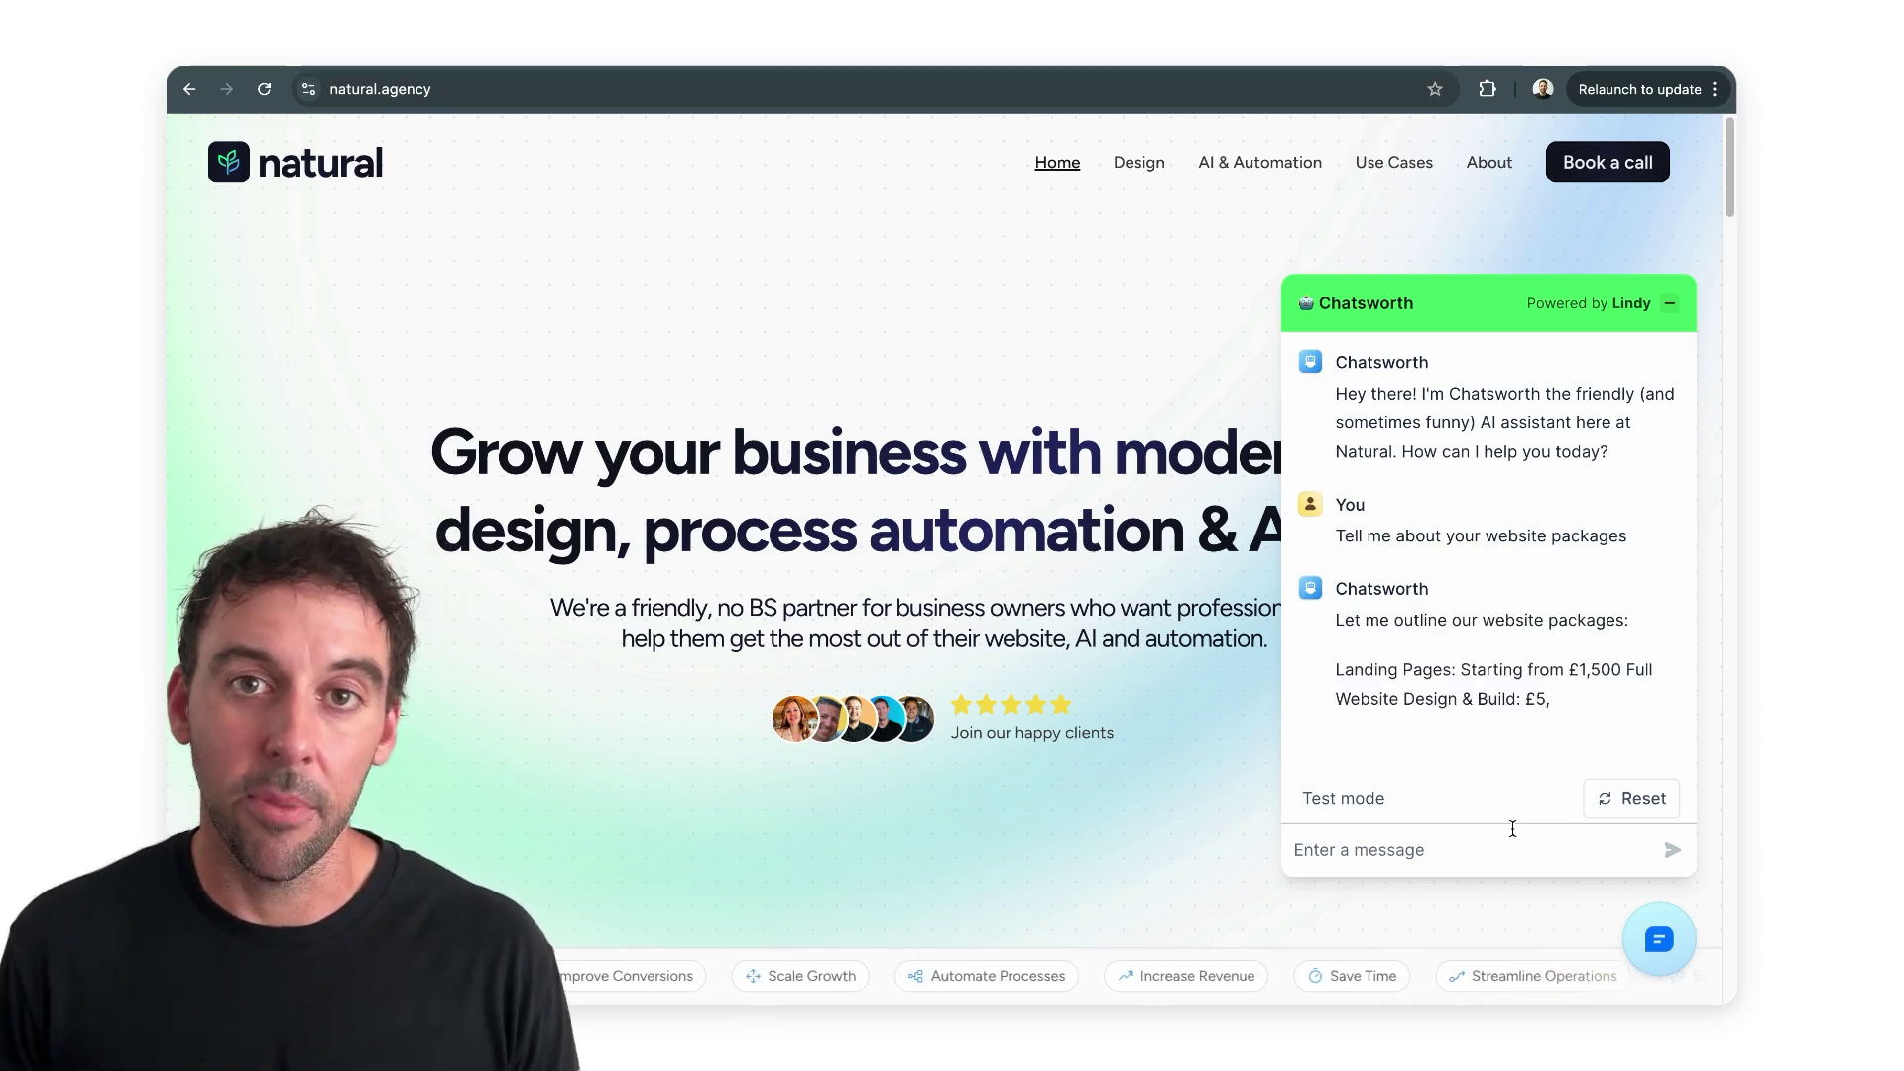
click(1660, 940)
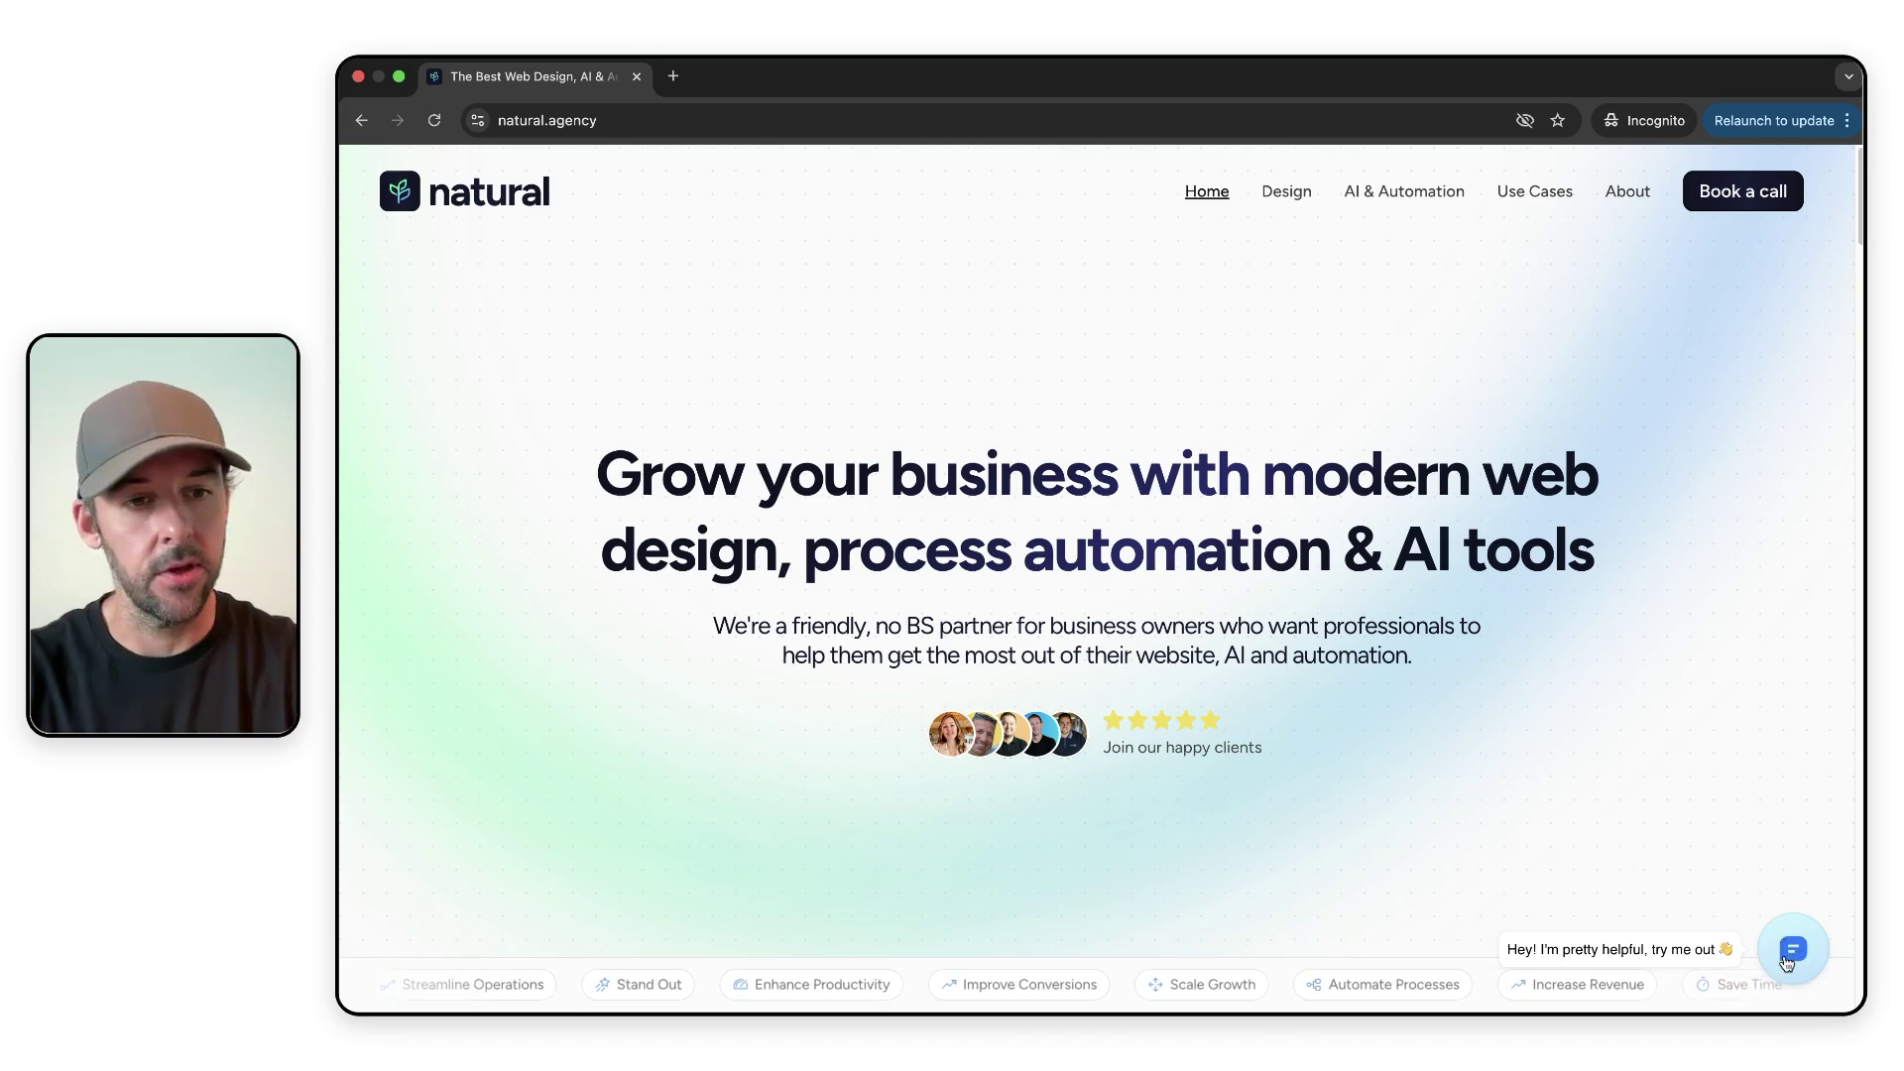
- Open the bottom-right chat bubble to show Chatsworth's greeting and the website-packages prompt
click(1796, 953)
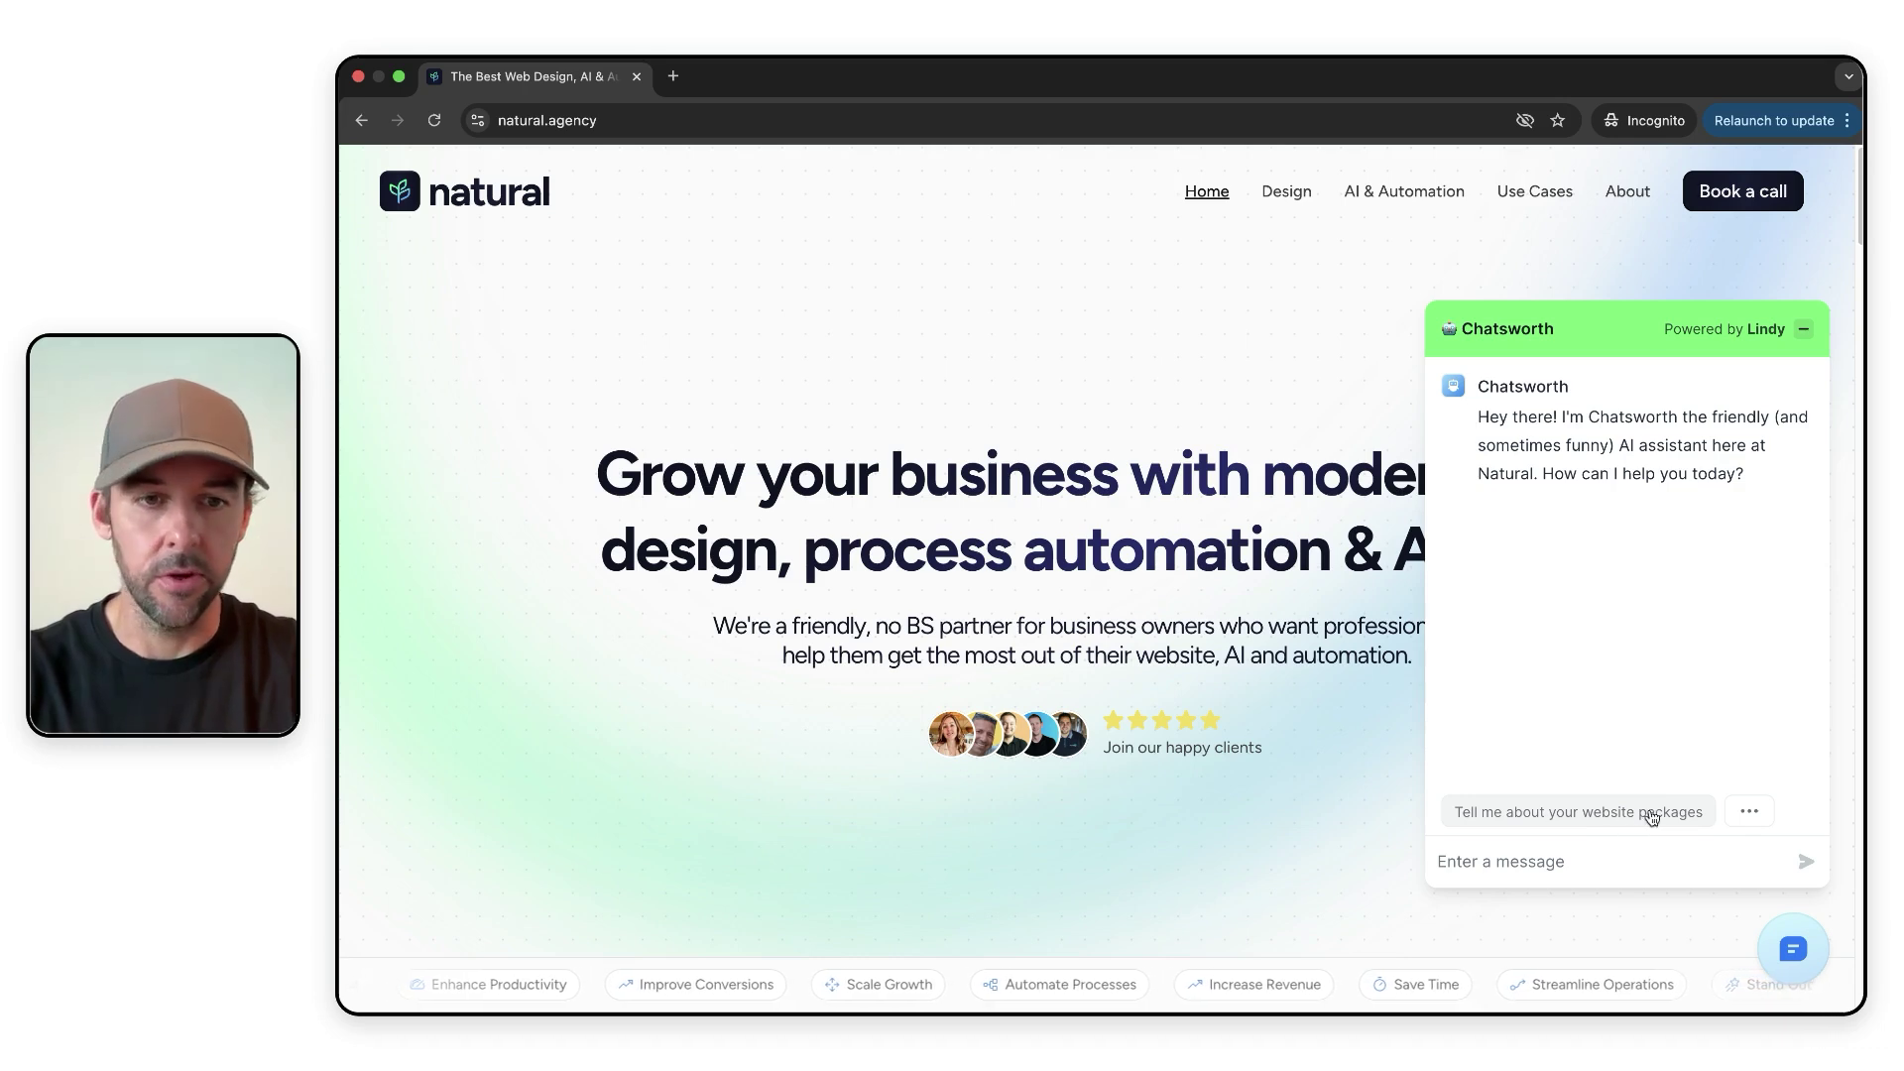
- Send Chatsworth 'hello, i want to learn more about implementing automation into my busi…'
click(1750, 811)
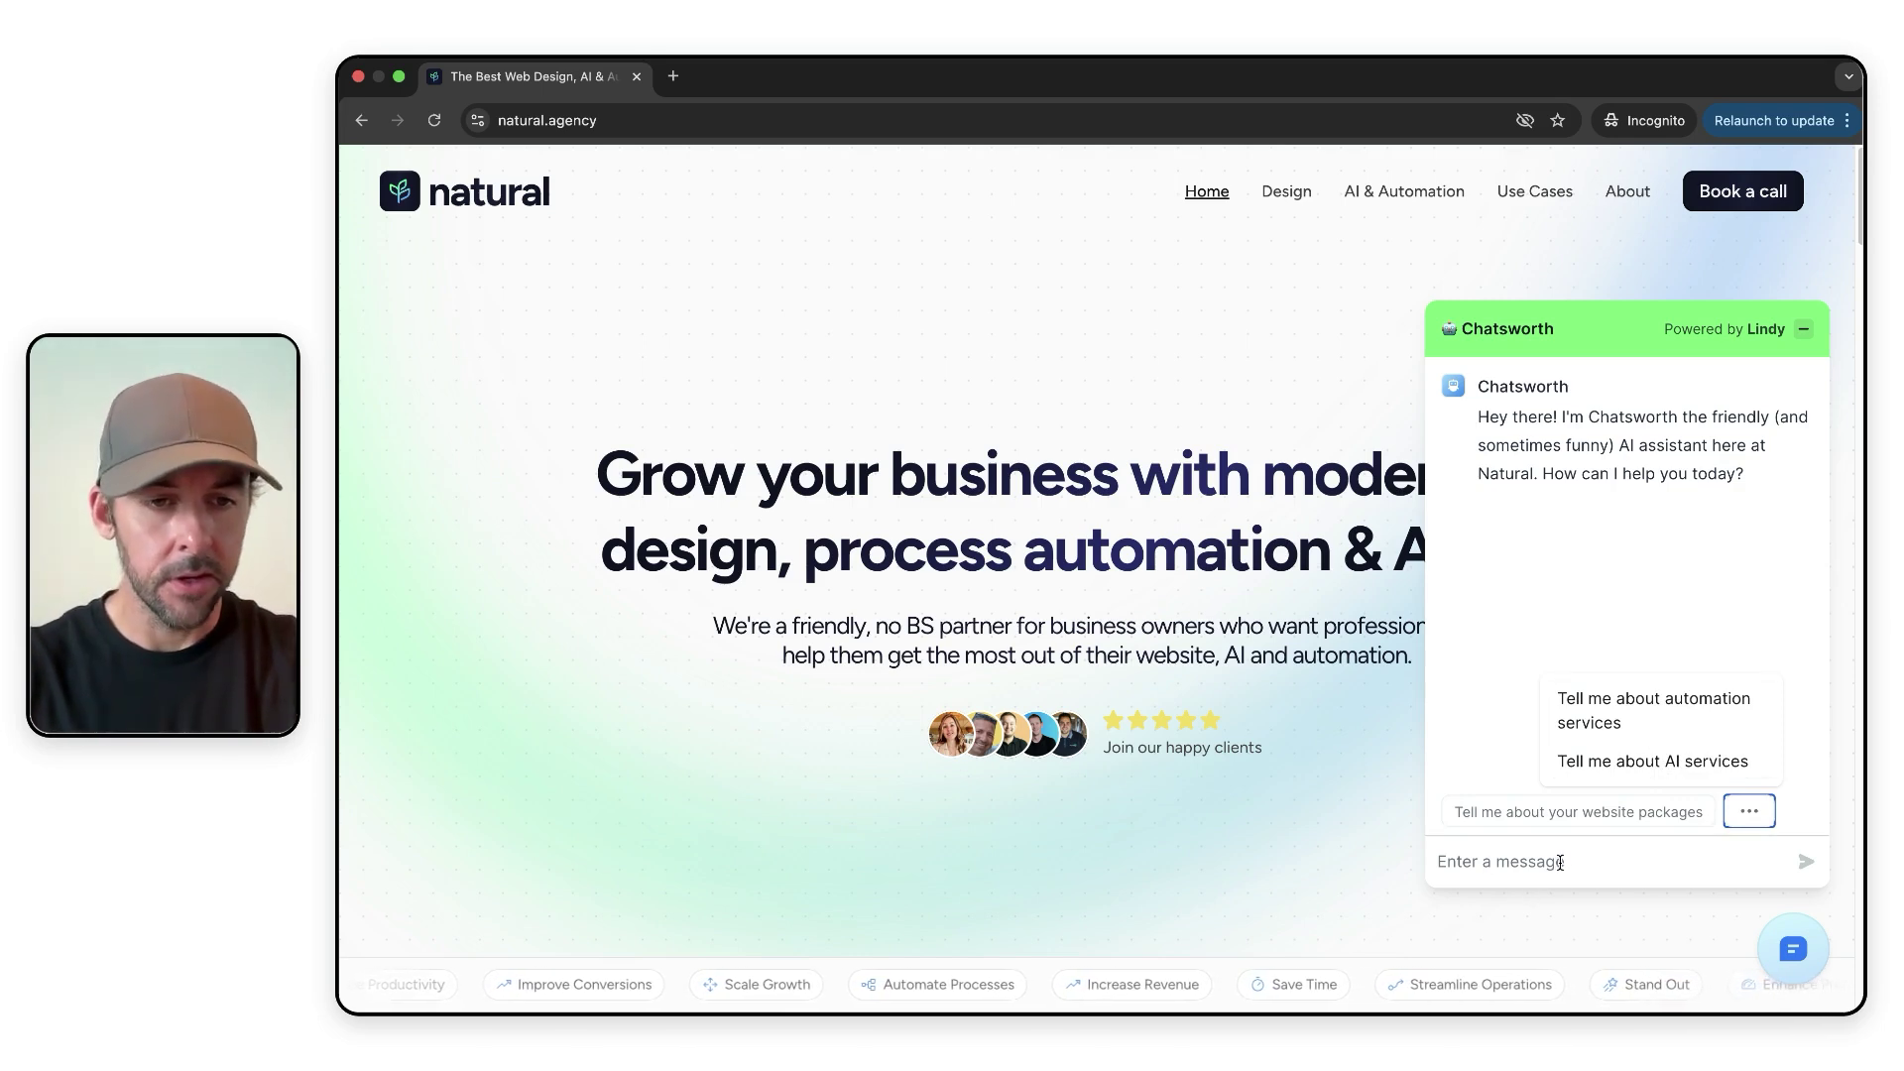
click(1560, 862)
text(hello i am a recruitment agency owner and)
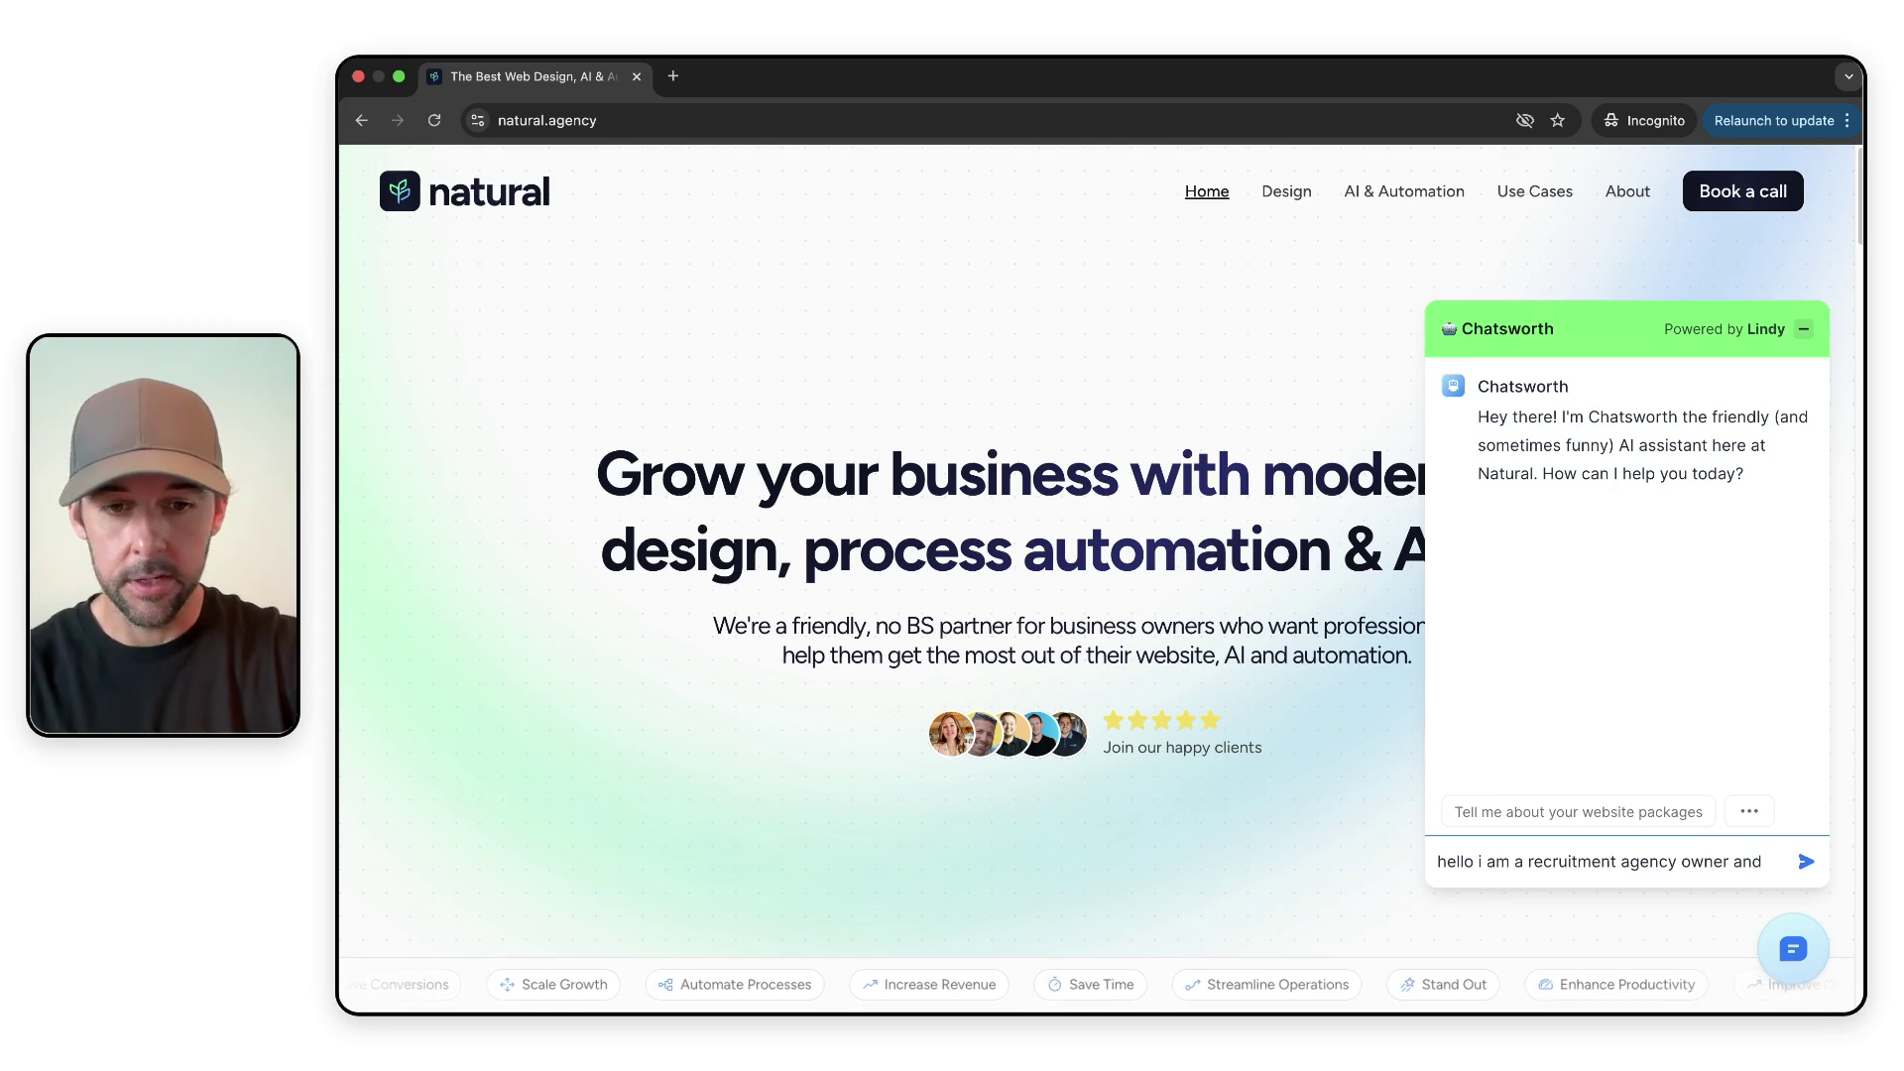
text(i want to learn more)
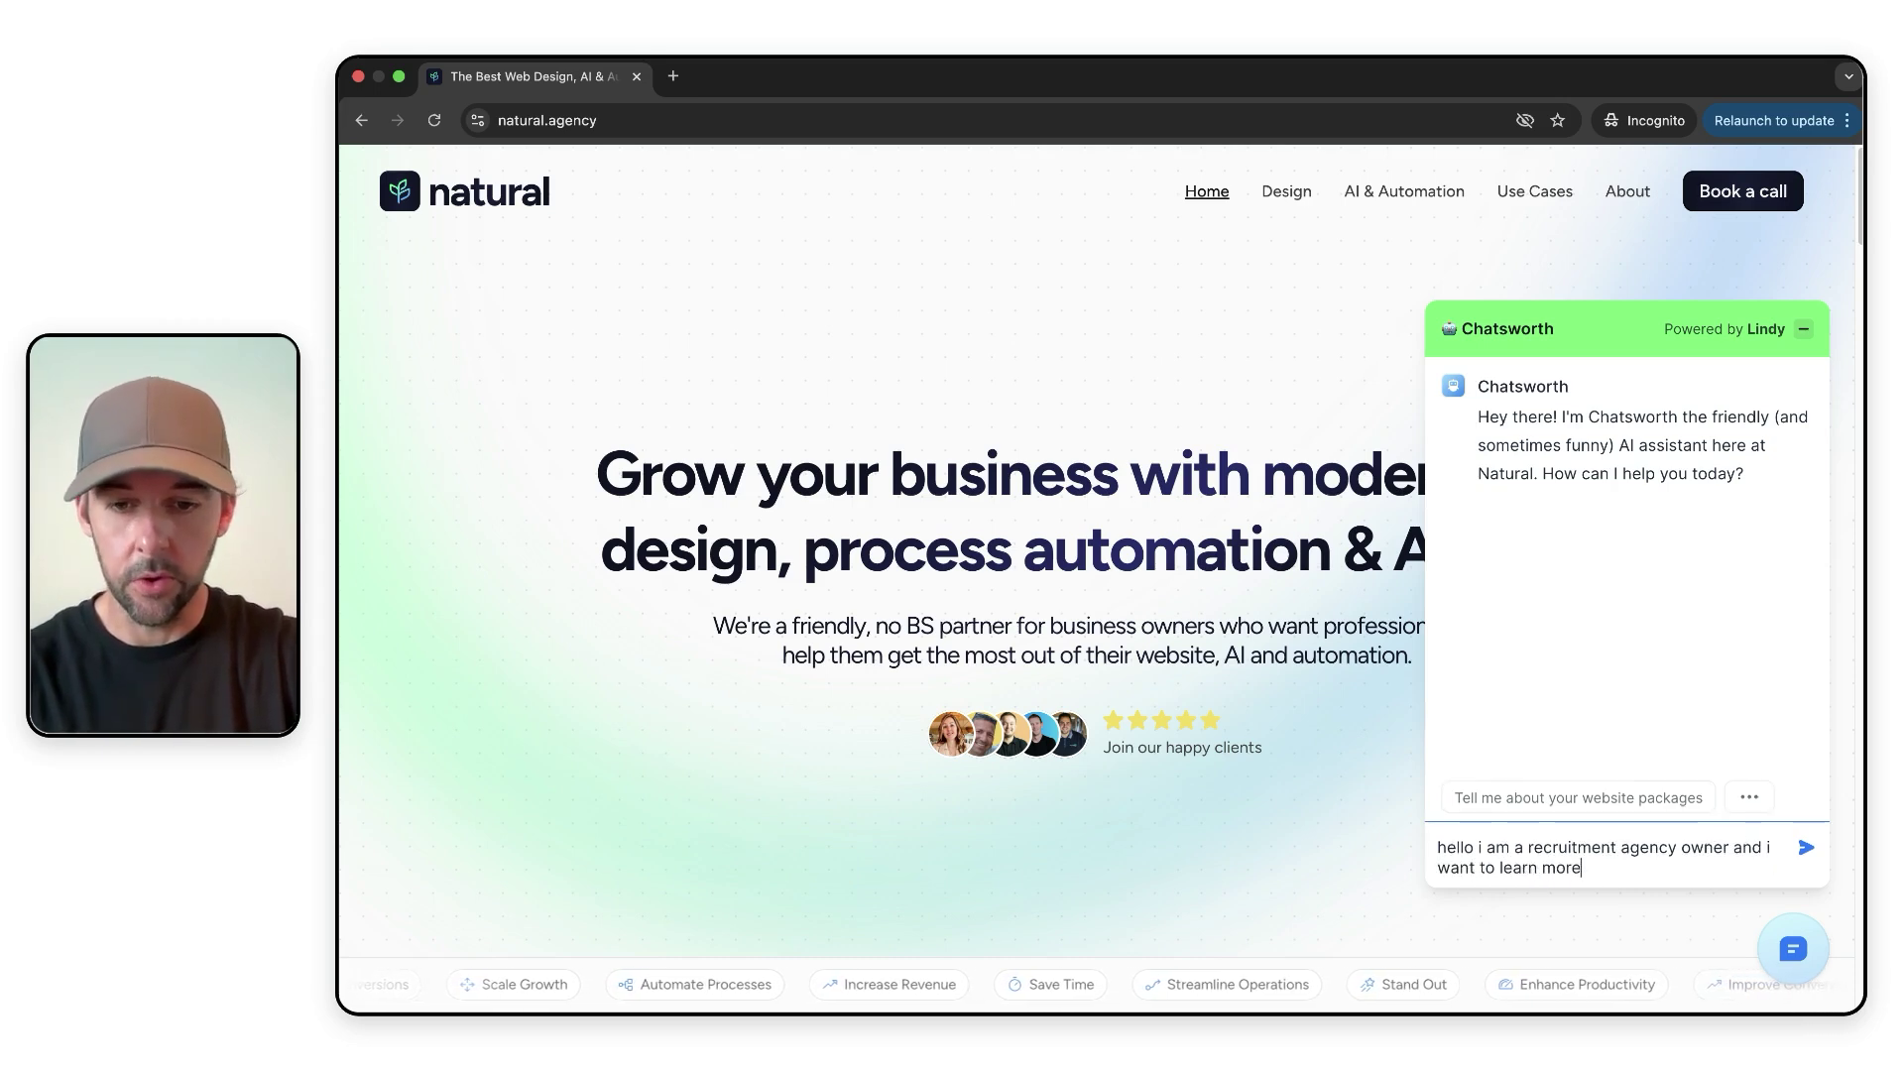
text( about implementing)
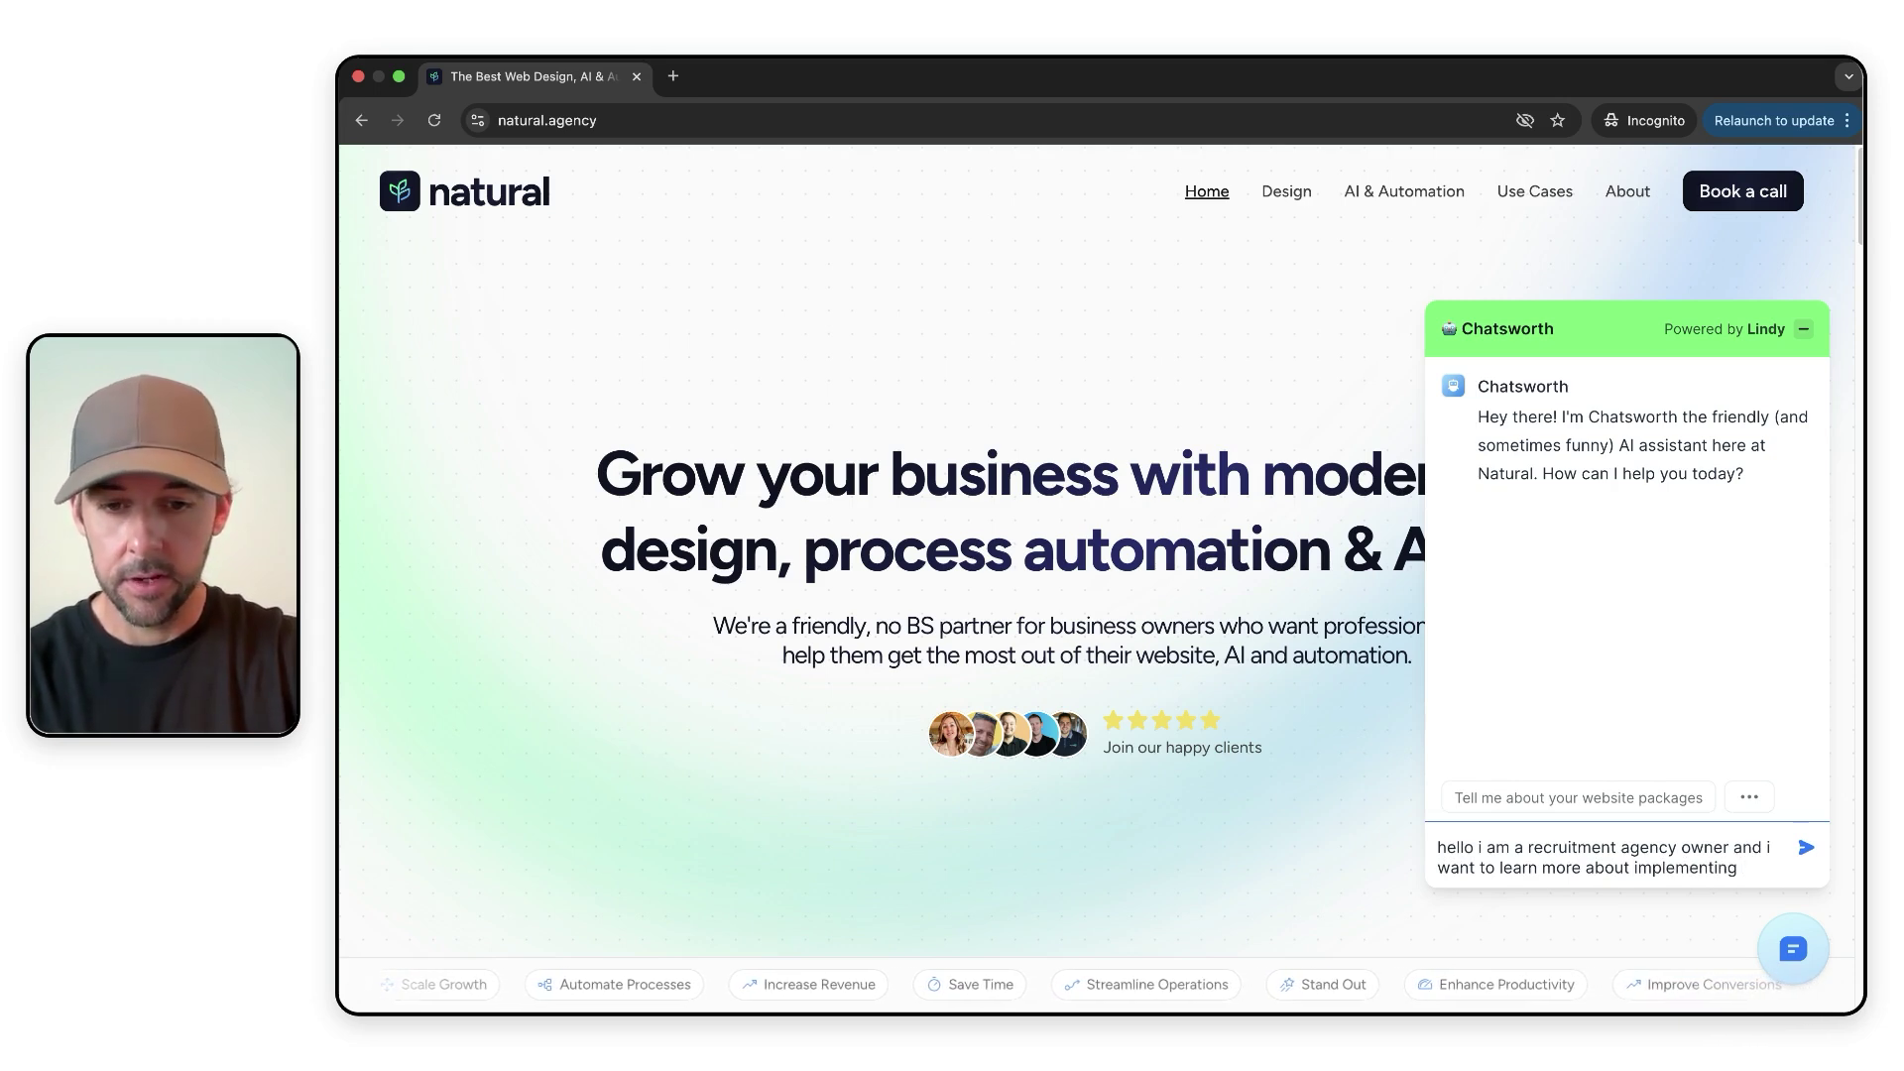
text( automation in)
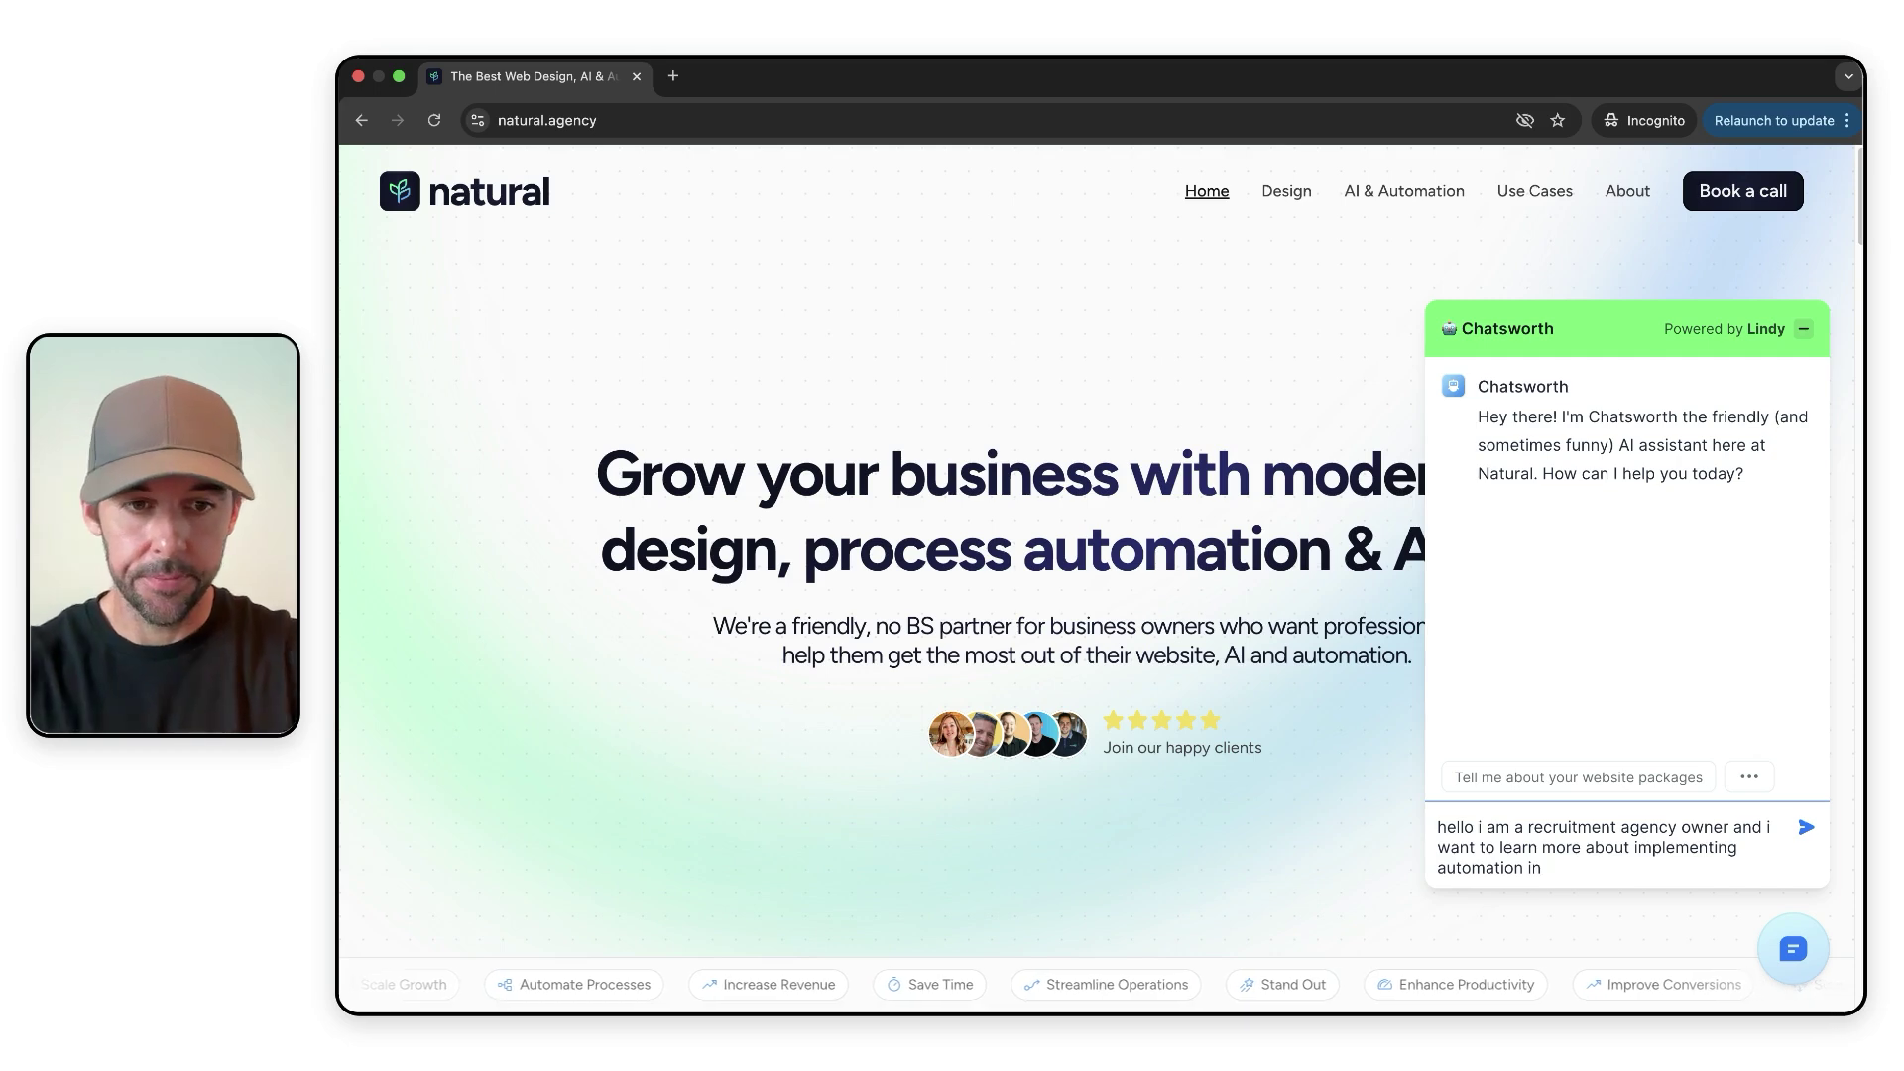
text(to my business)
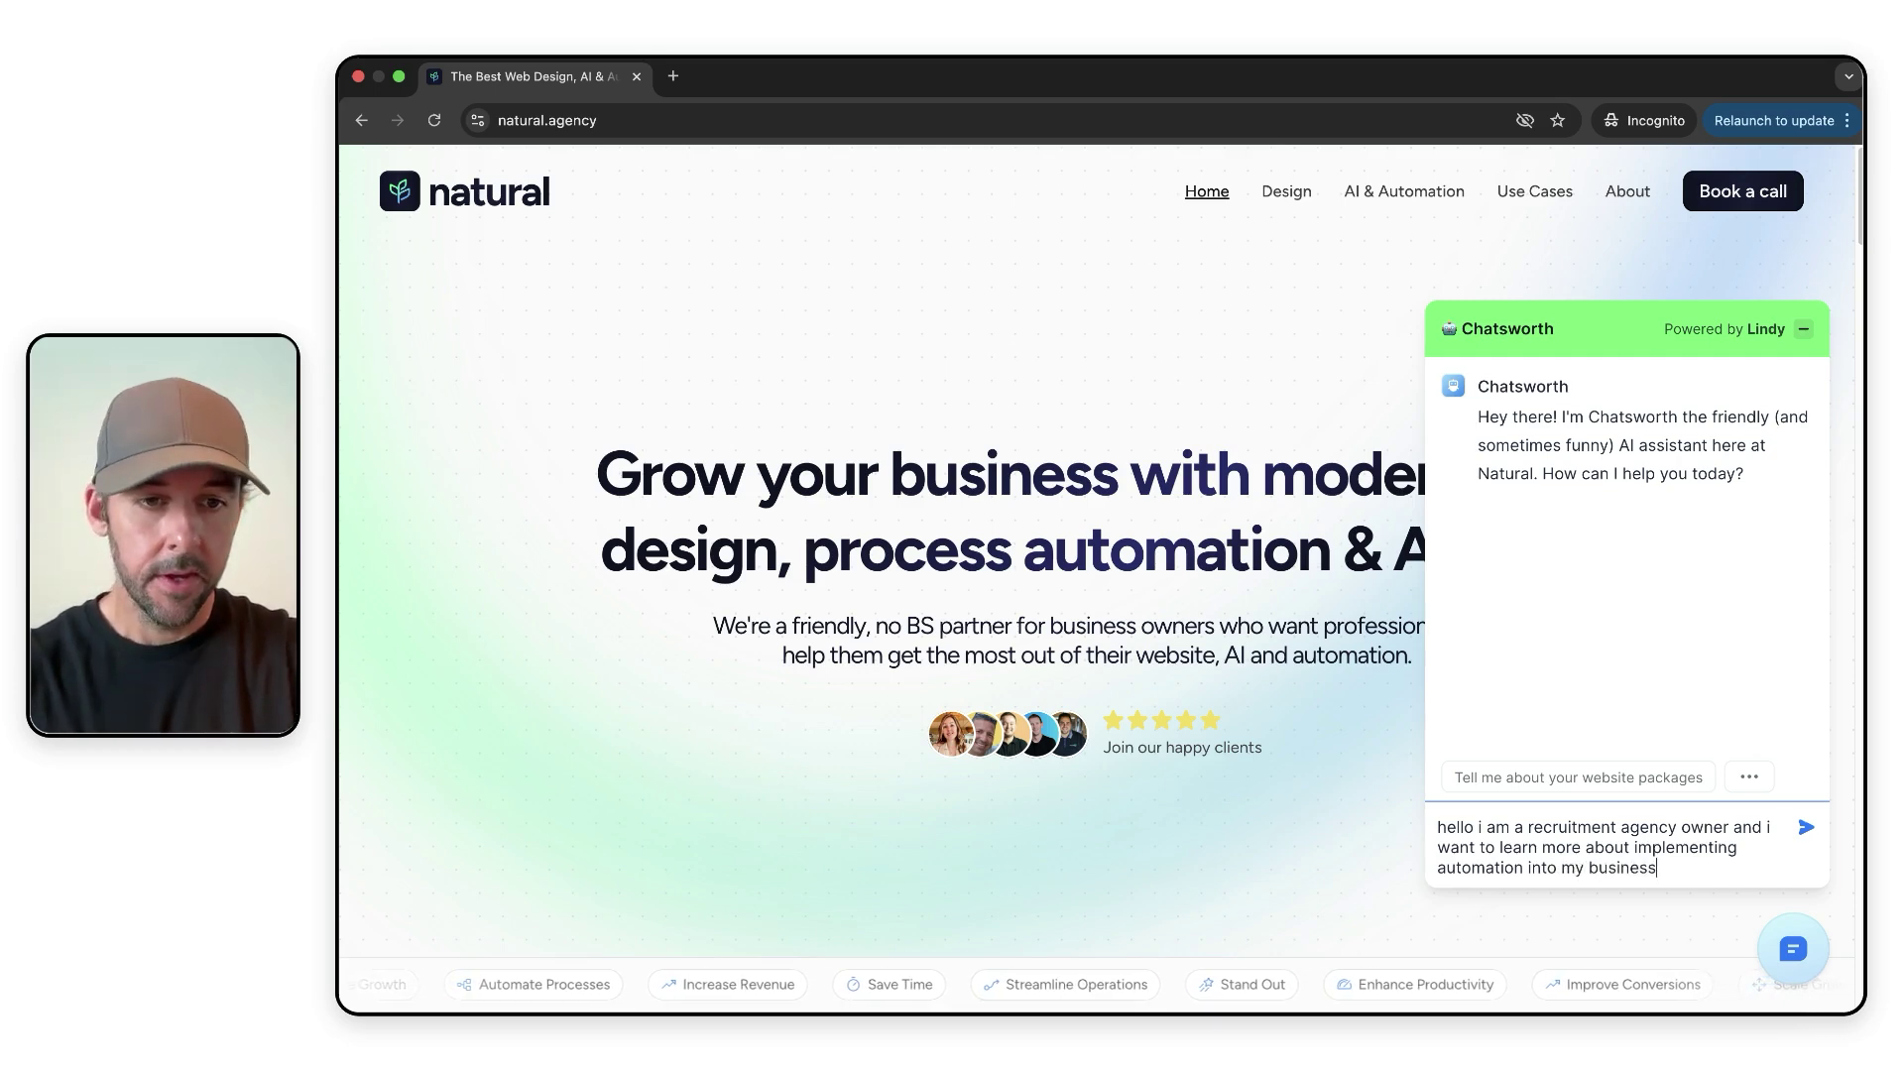
key(Return)
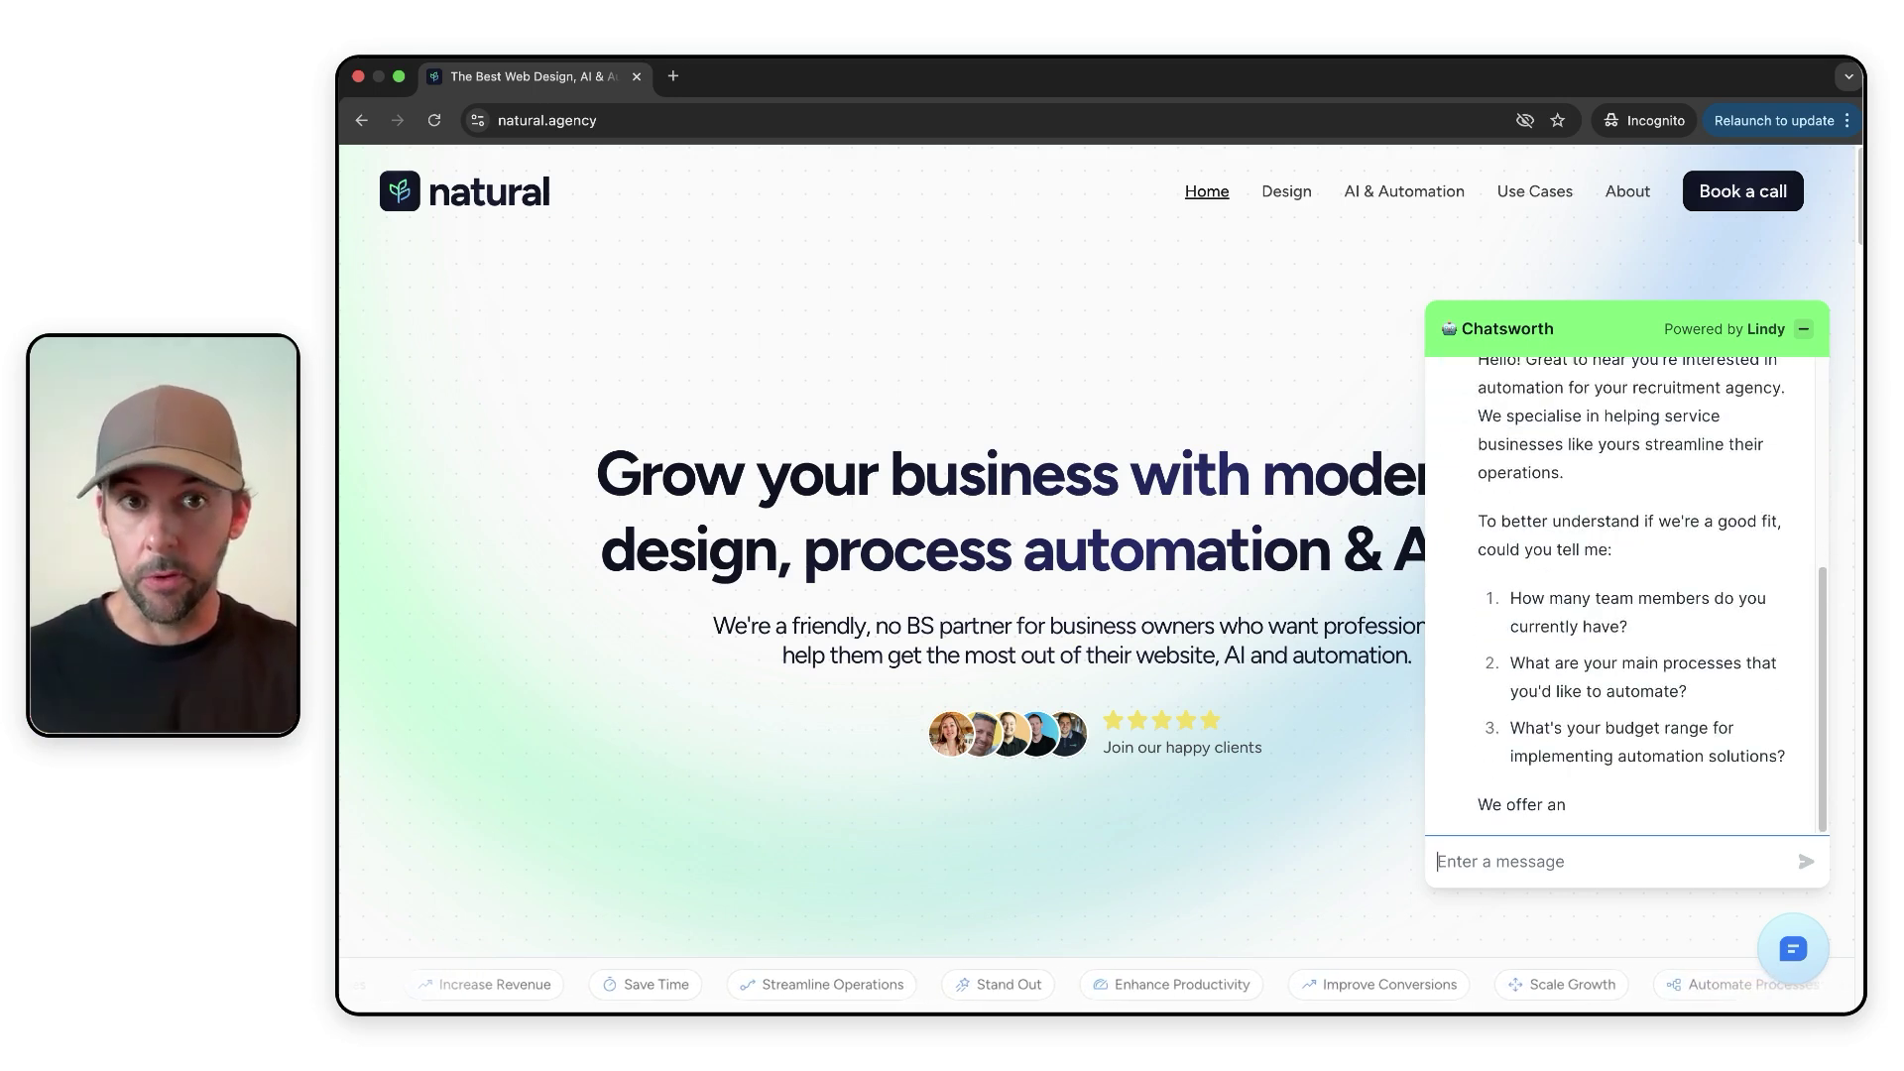
- Scroll through Chatsworth's reply on team size, processes, budget and the £495 Automation Strategy Audit
scroll(1632, 661, up, 3)
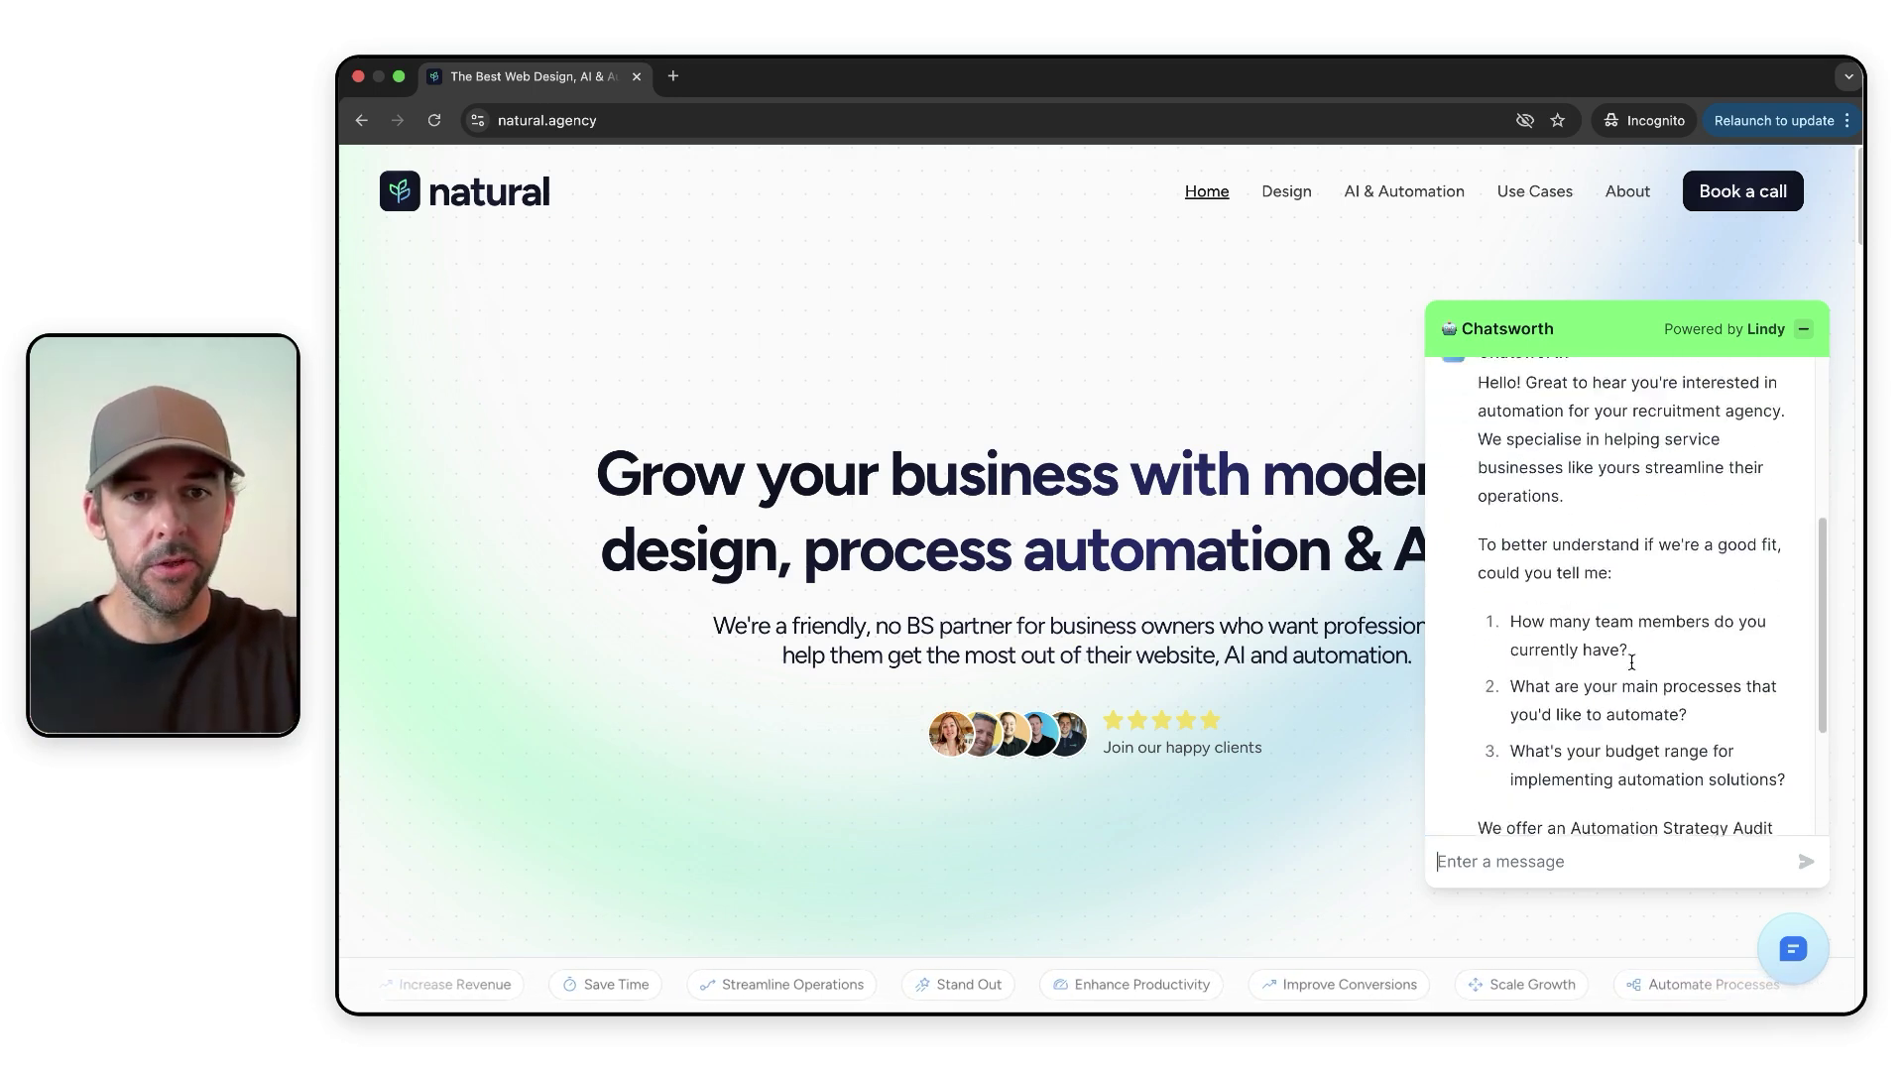
scroll(1632, 662, up, 3)
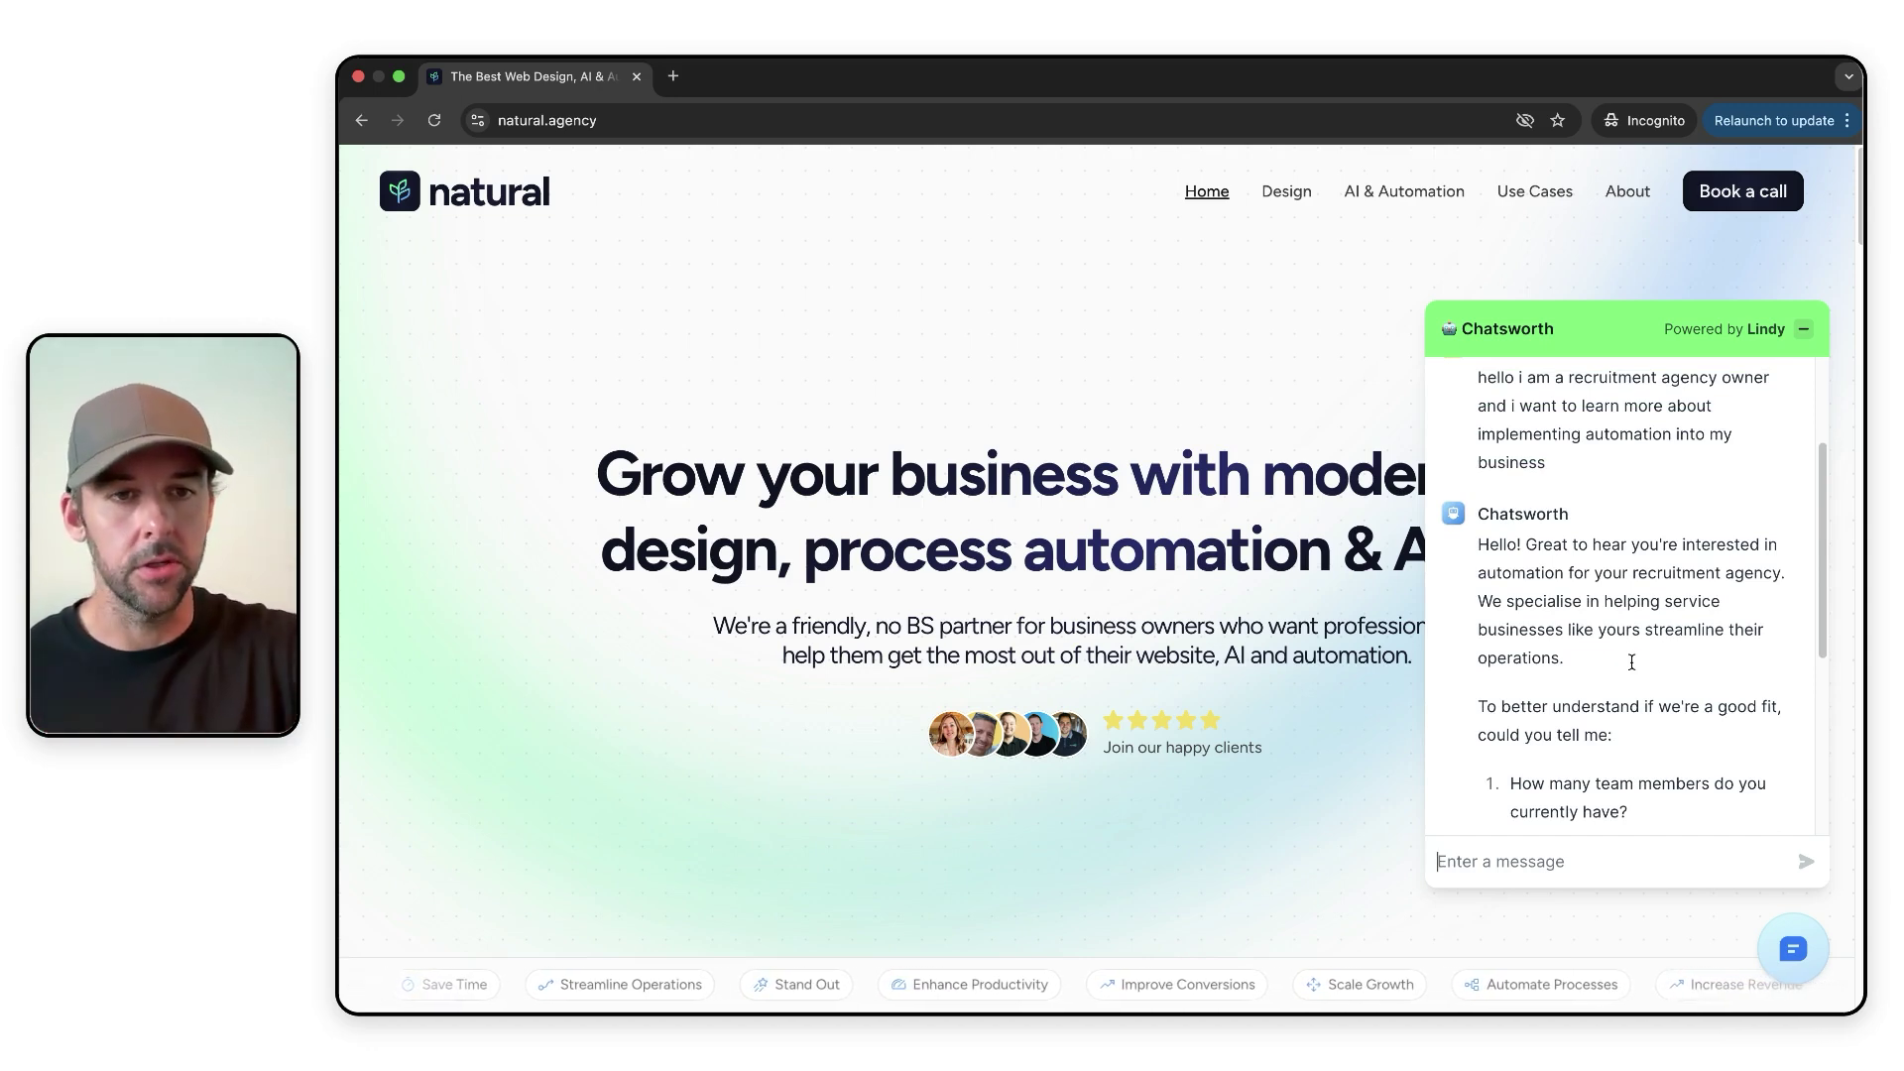
scroll(1631, 662, down, 2)
scroll(1636, 614, down, 2)
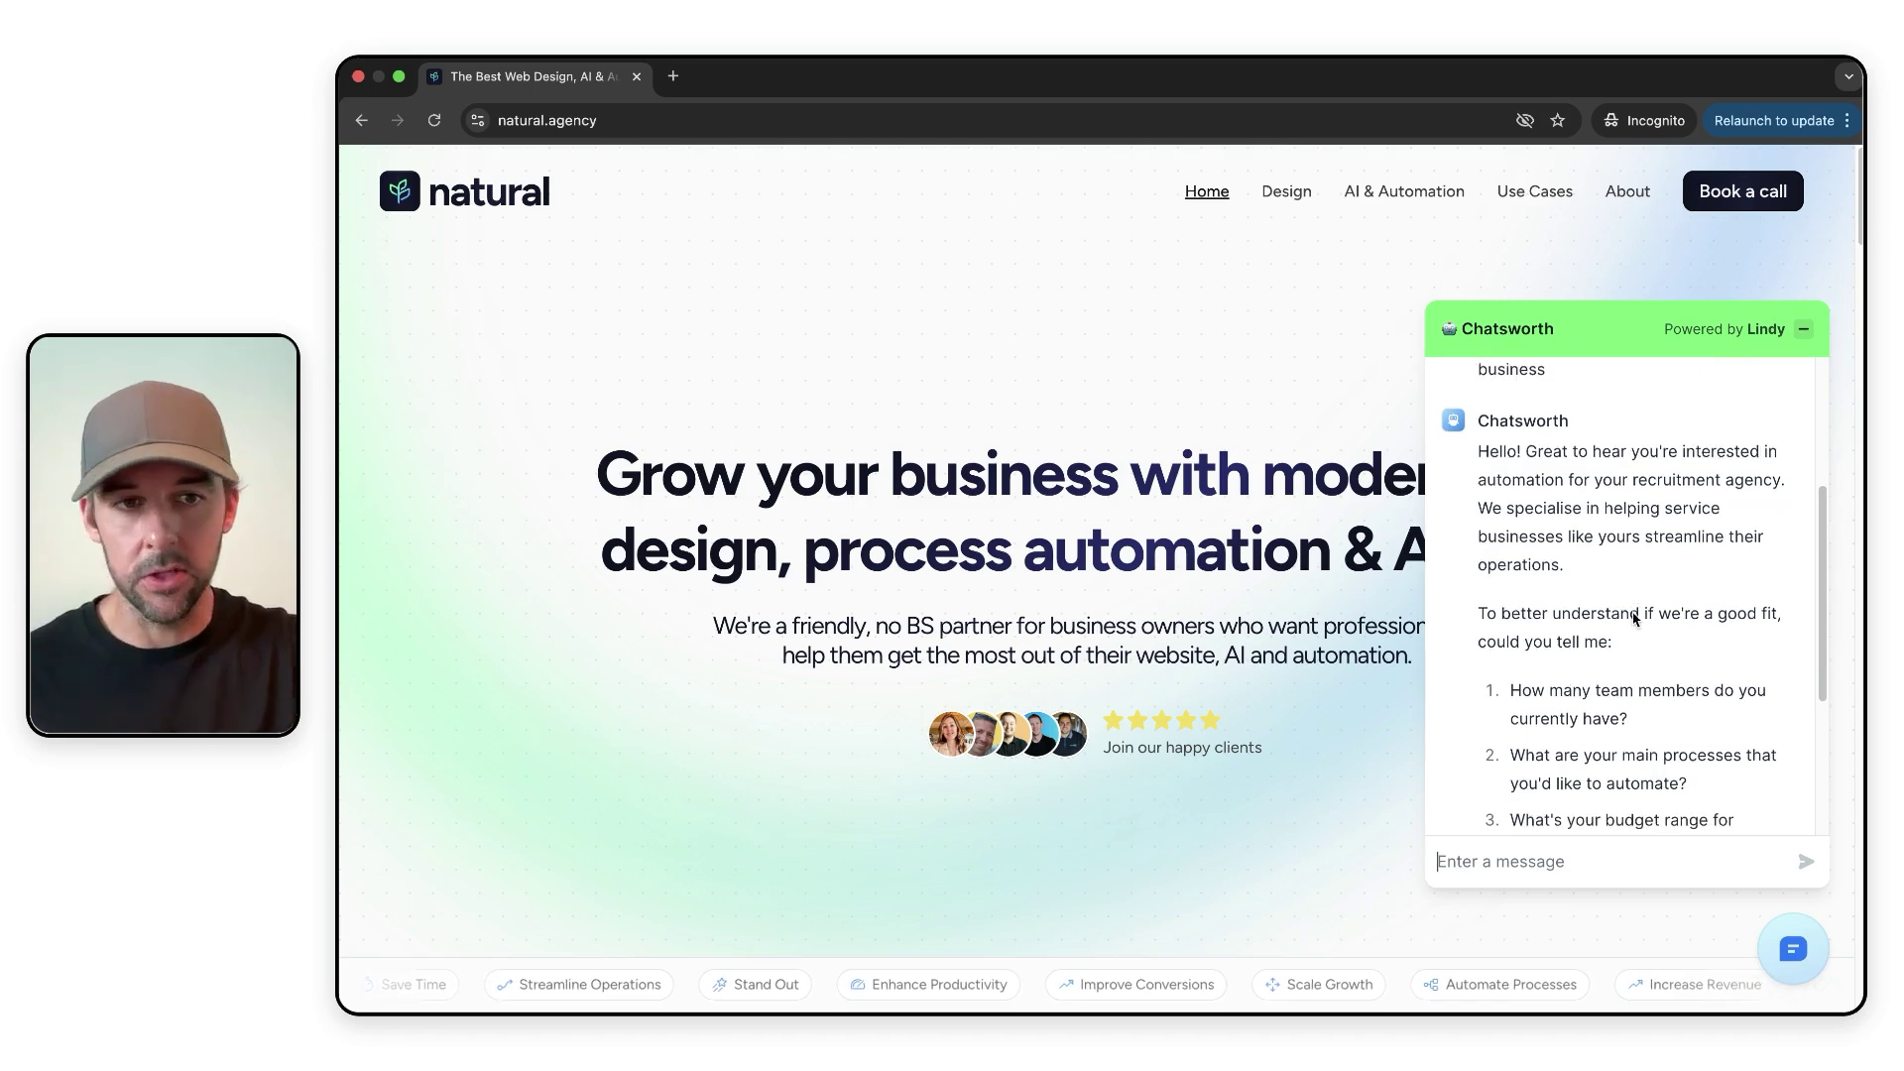
scroll(1634, 619, down, 2)
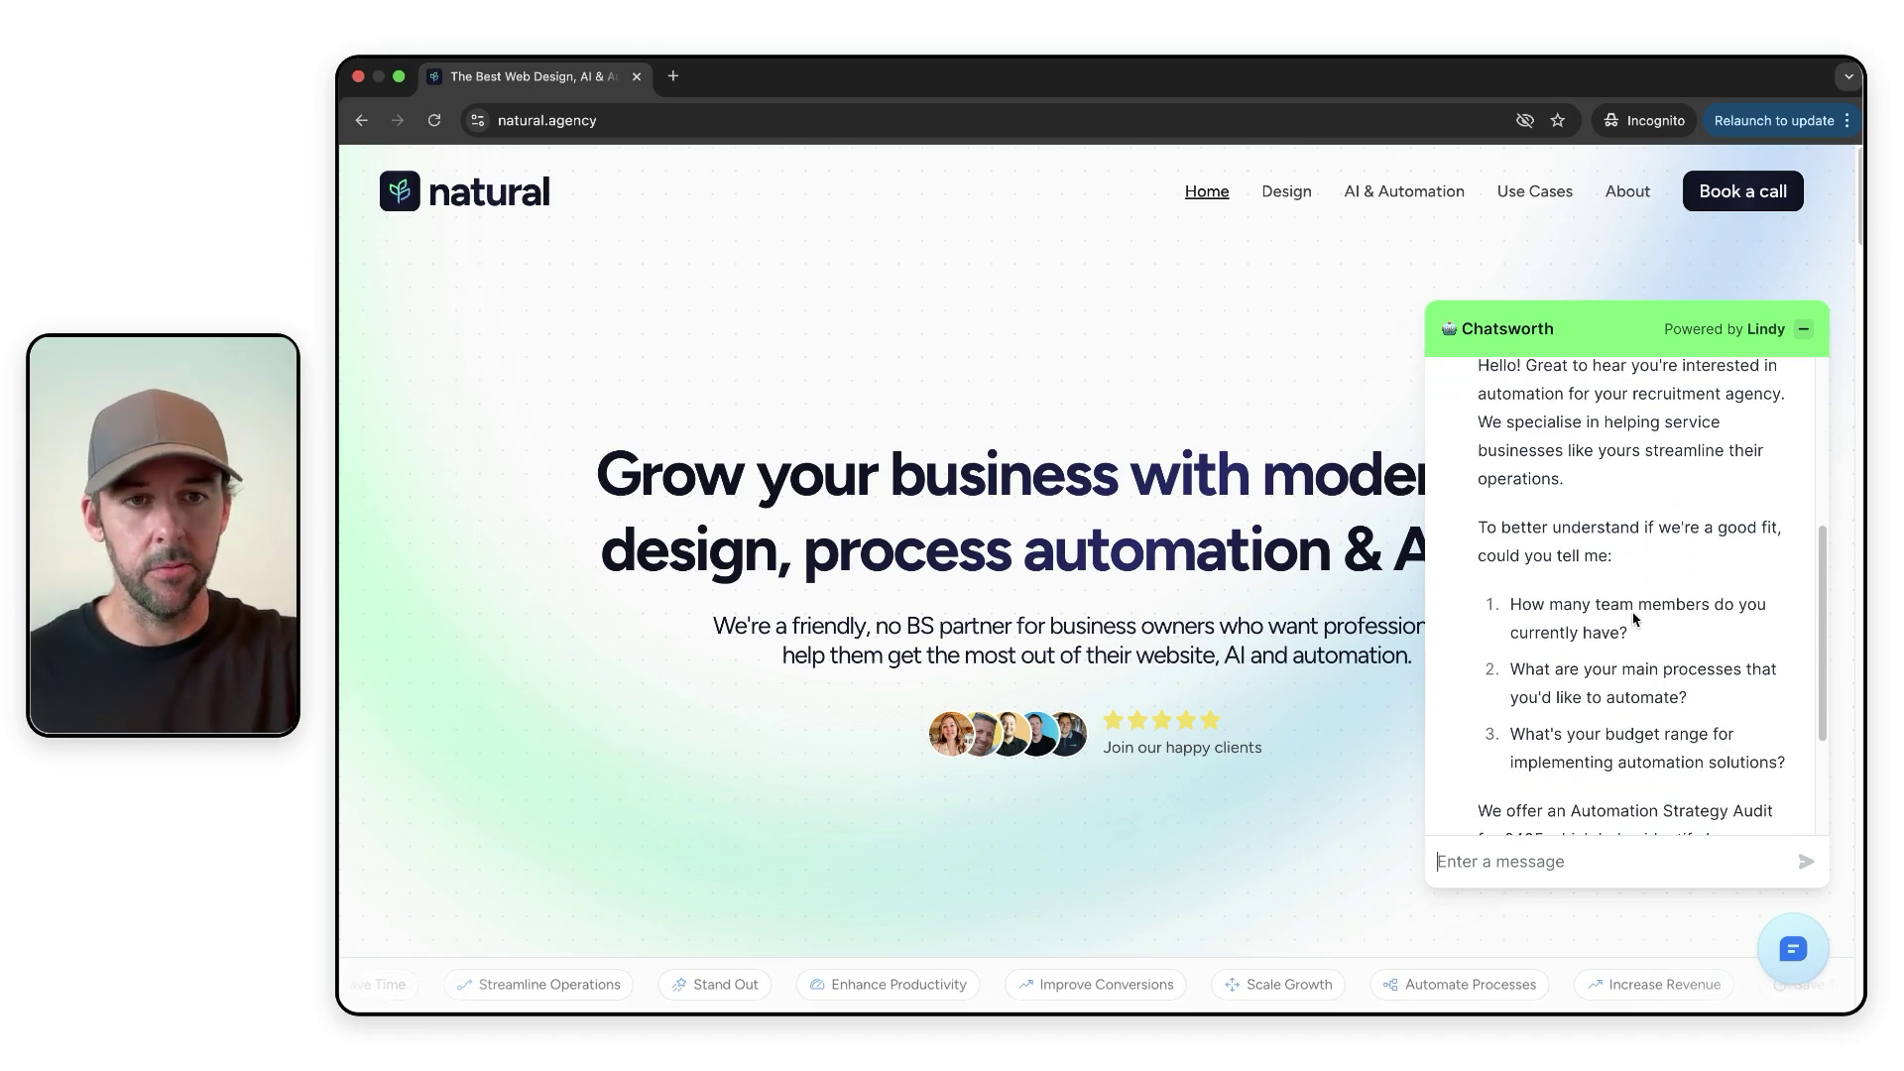
scroll(1634, 618, down, 1)
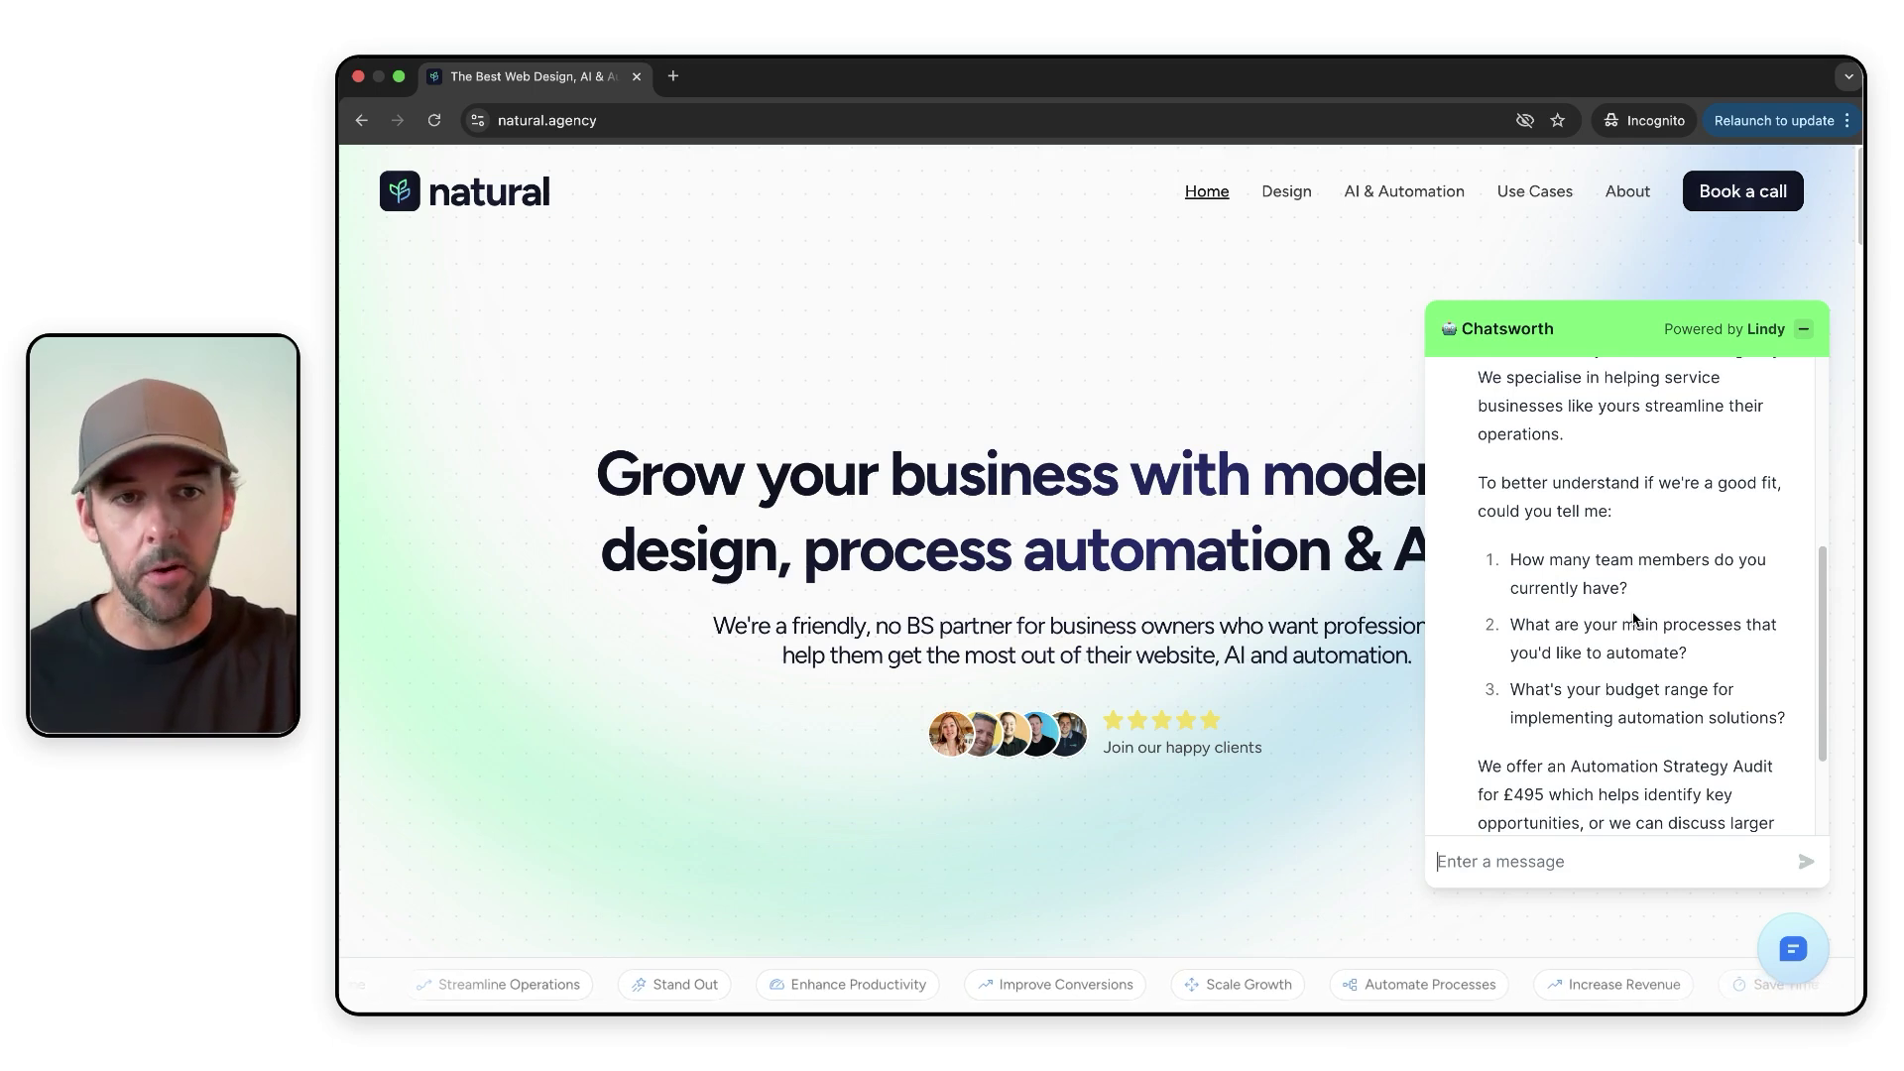
scroll(1634, 619, down, 2)
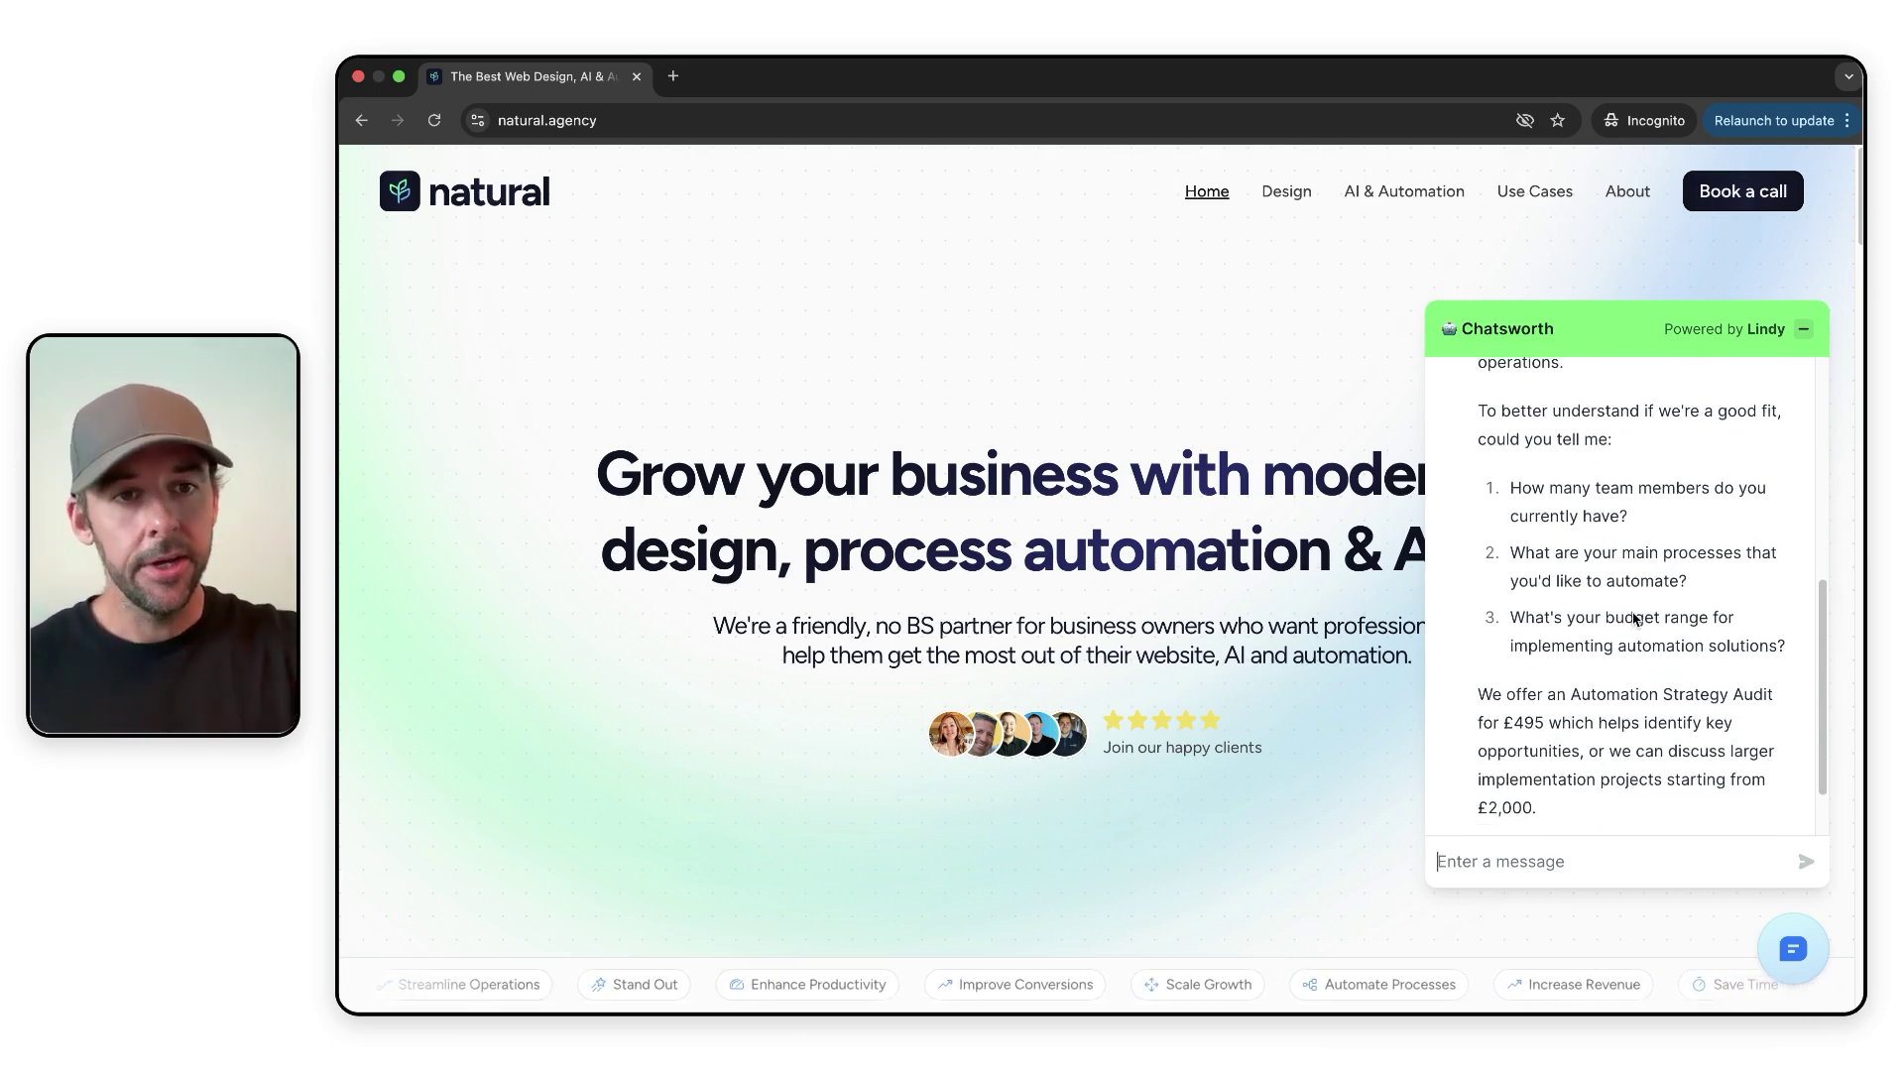
scroll(1634, 619, down, 1)
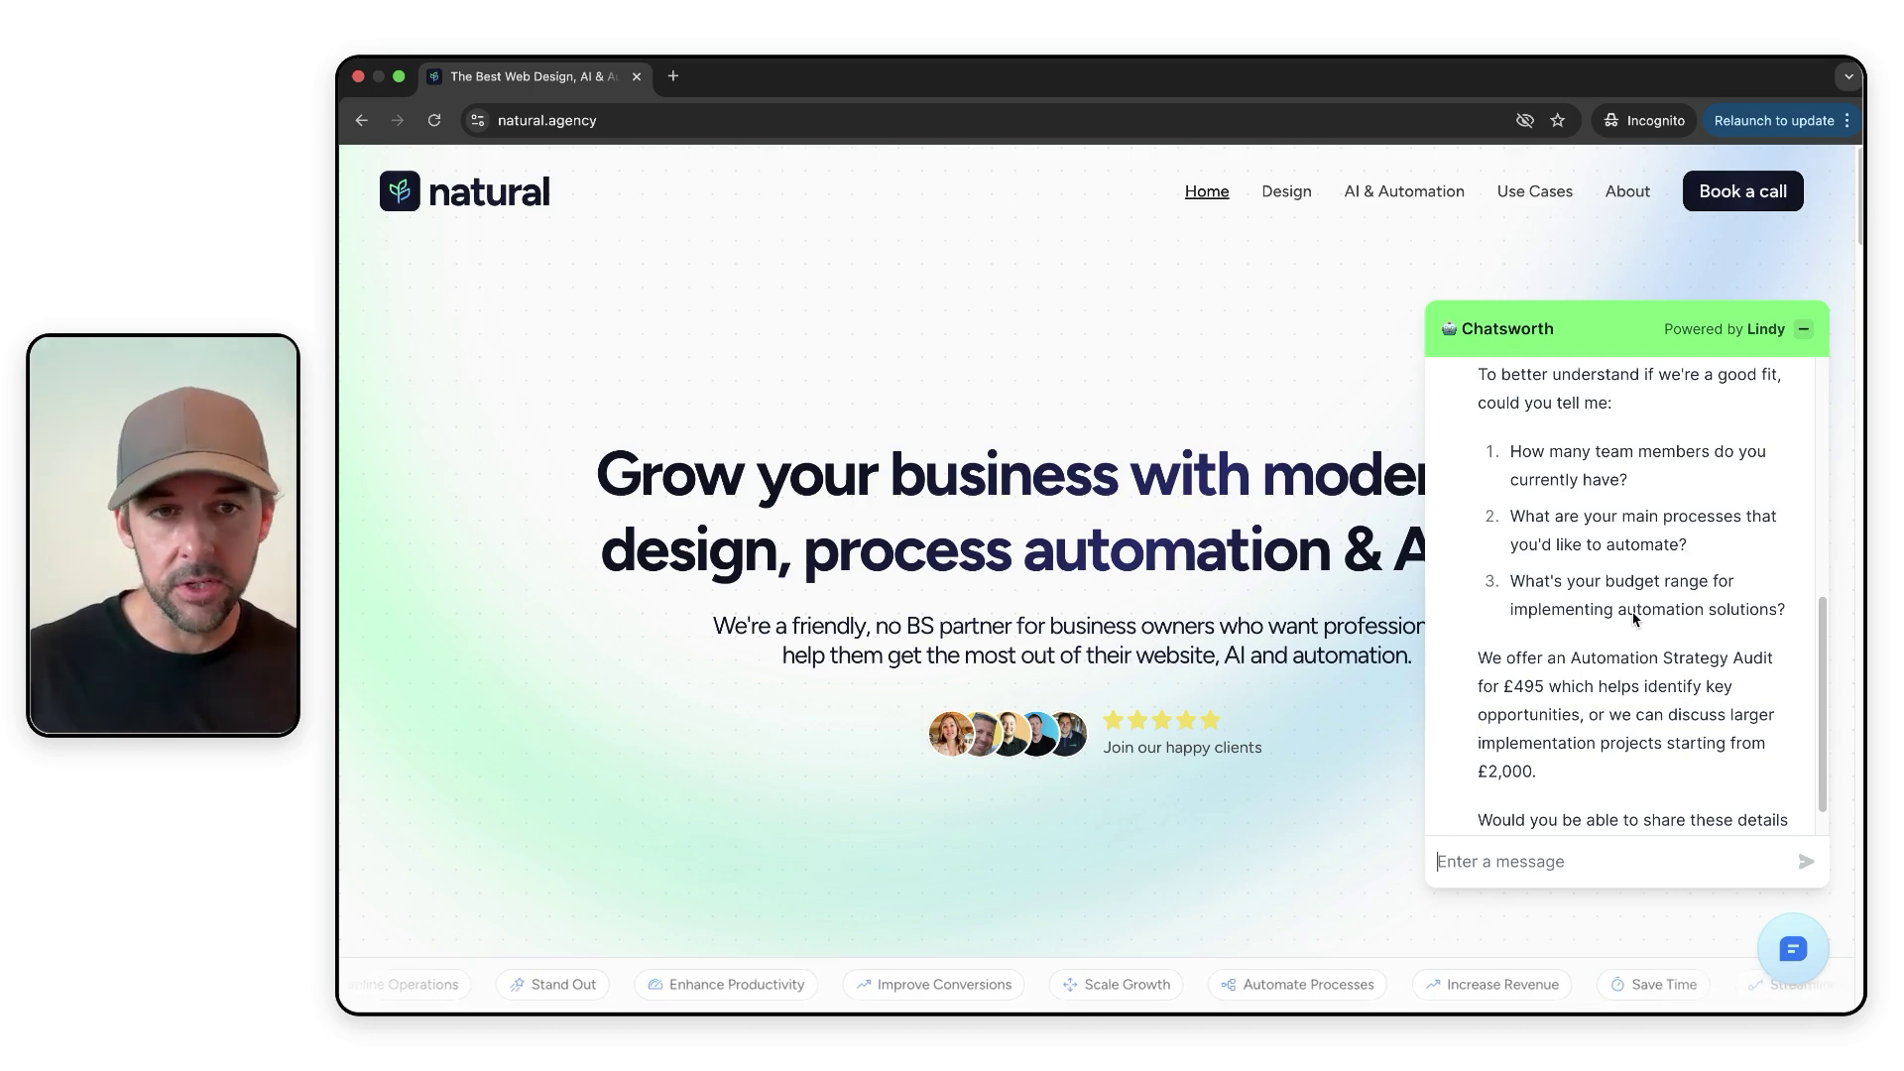
scroll(1634, 618, down, 1)
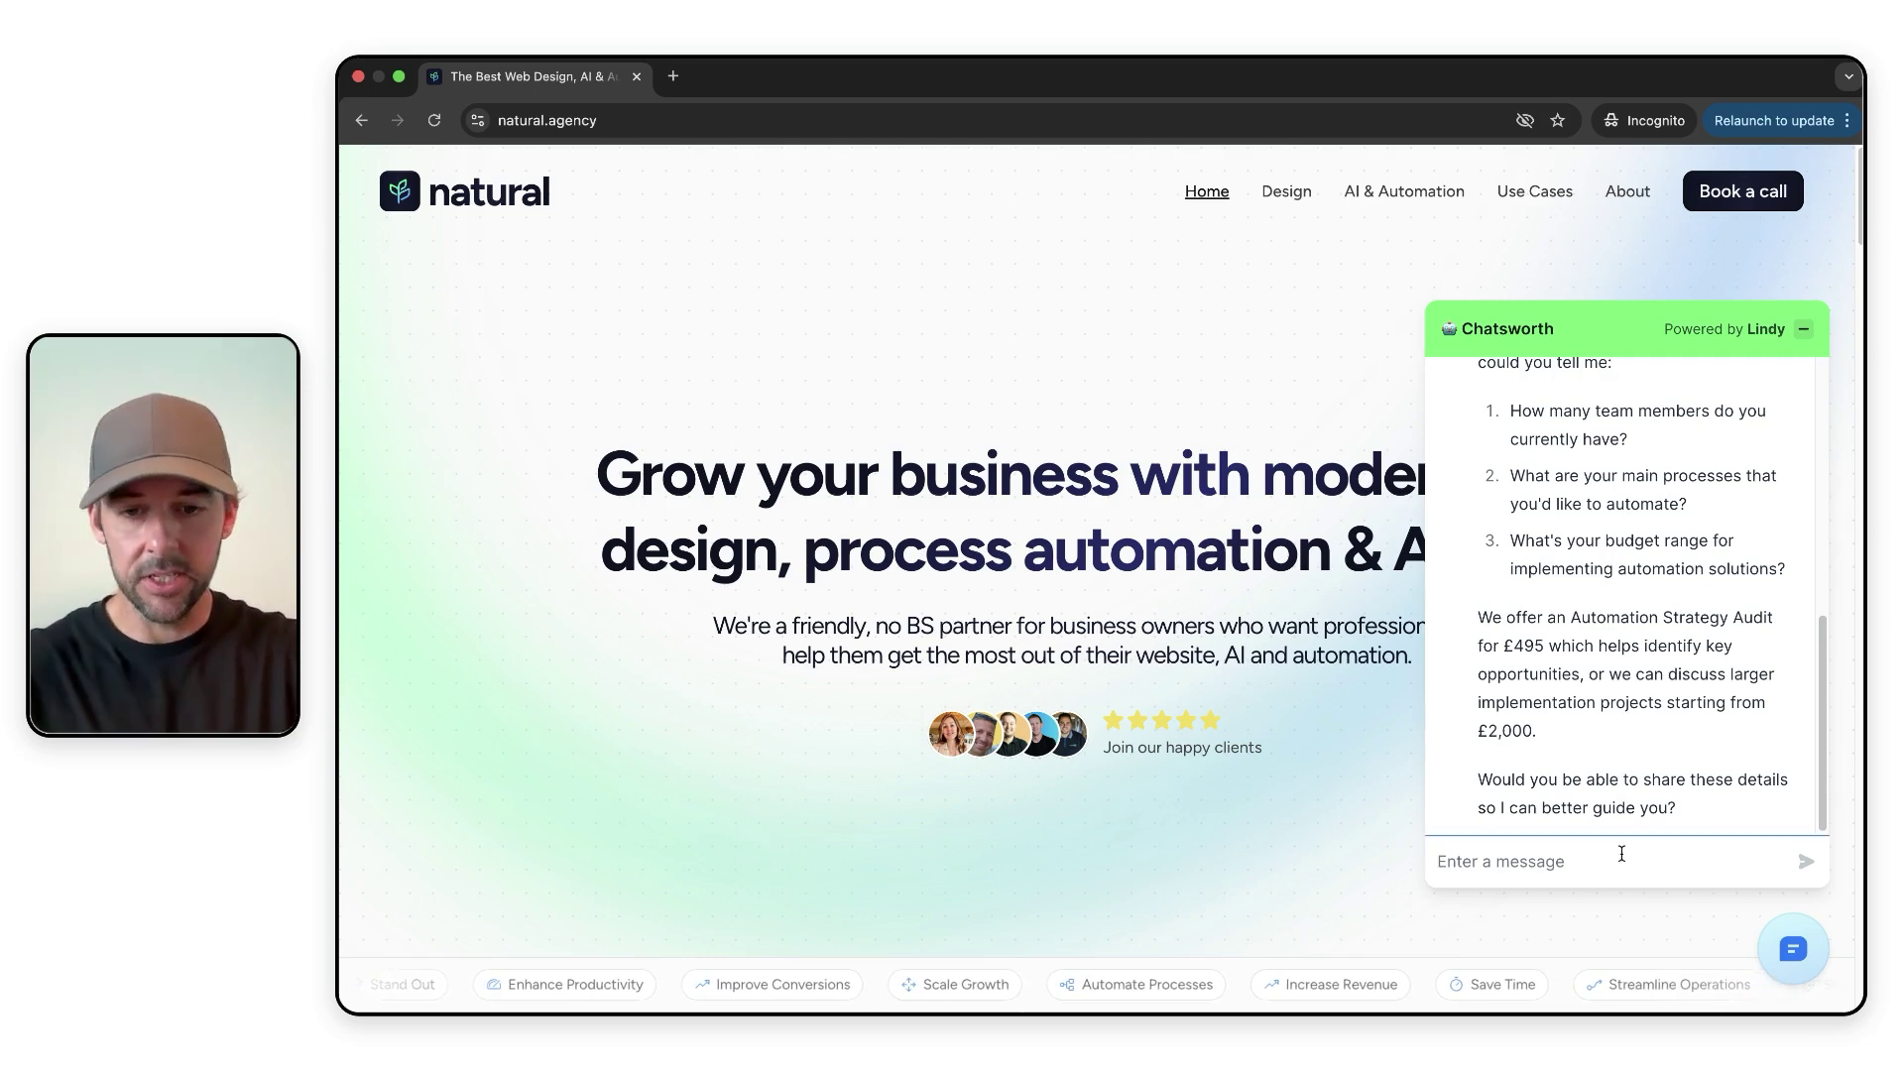
text(team of 5)
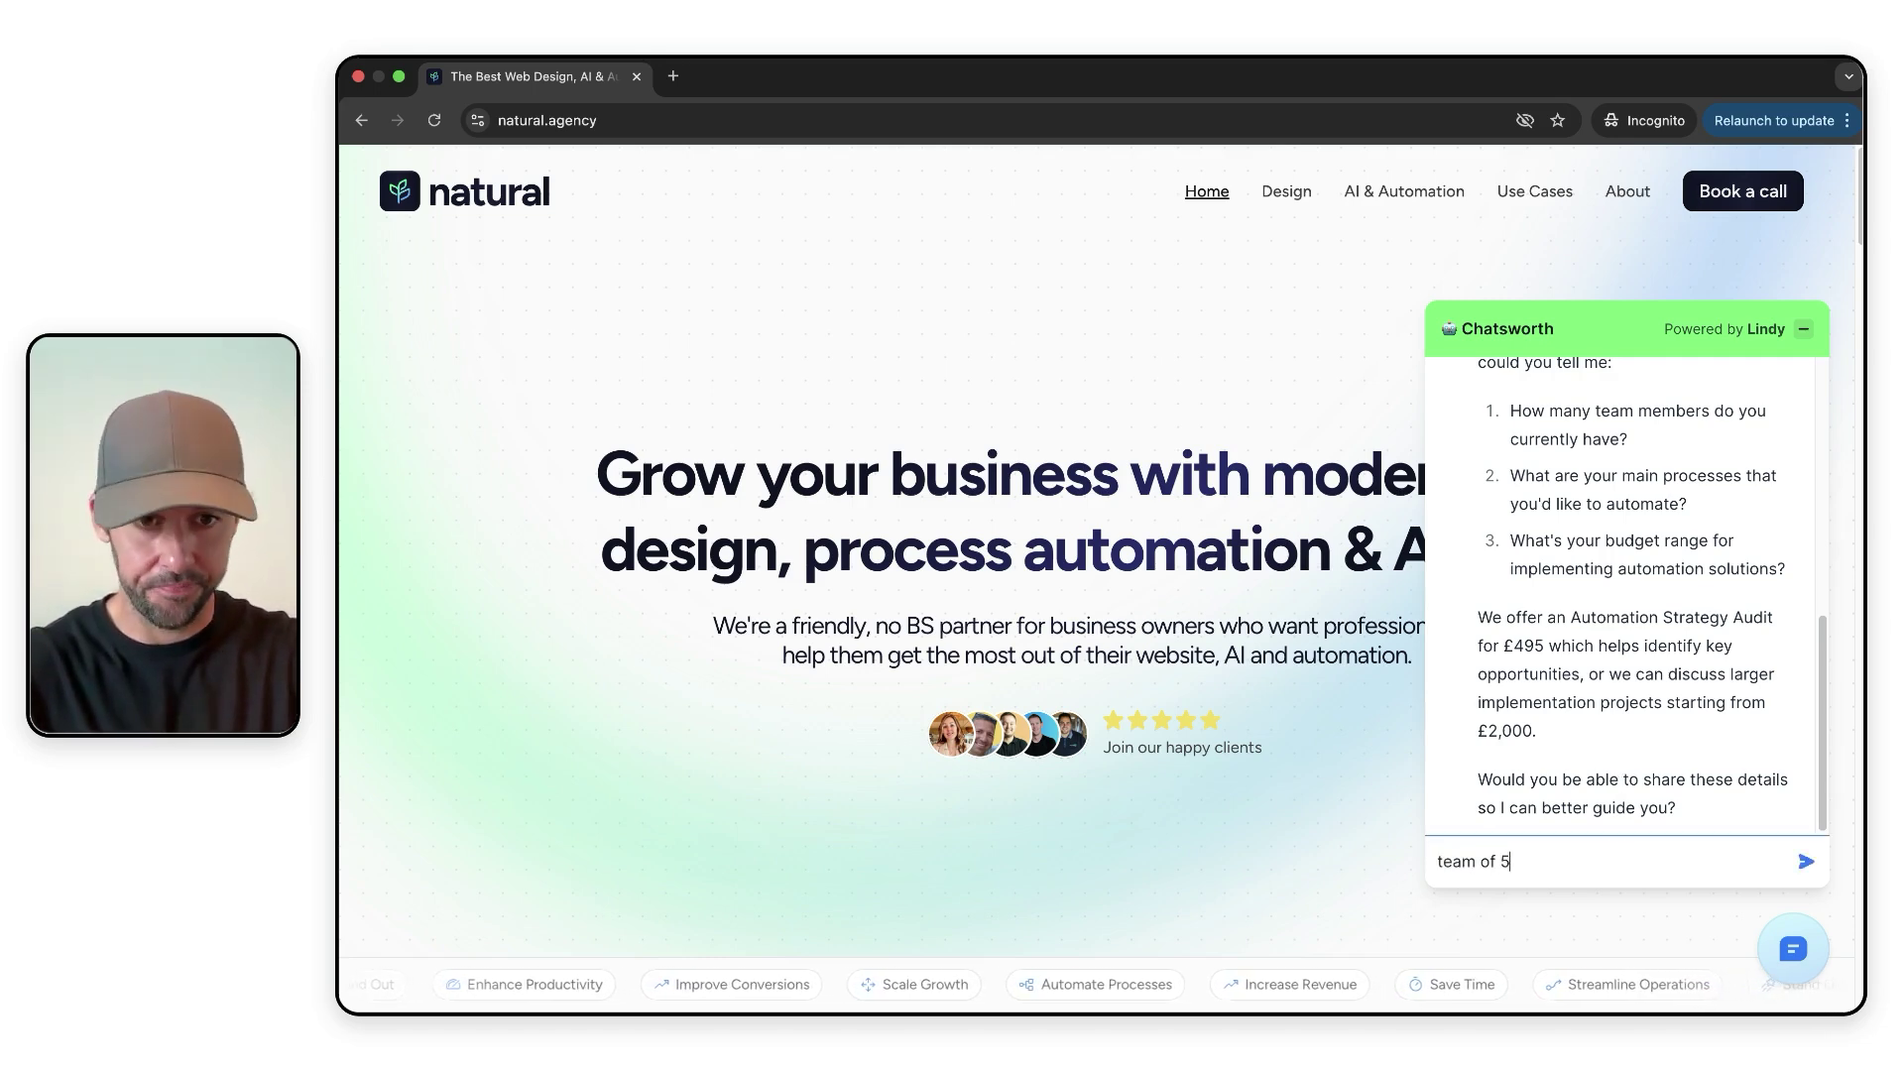
text(, want)
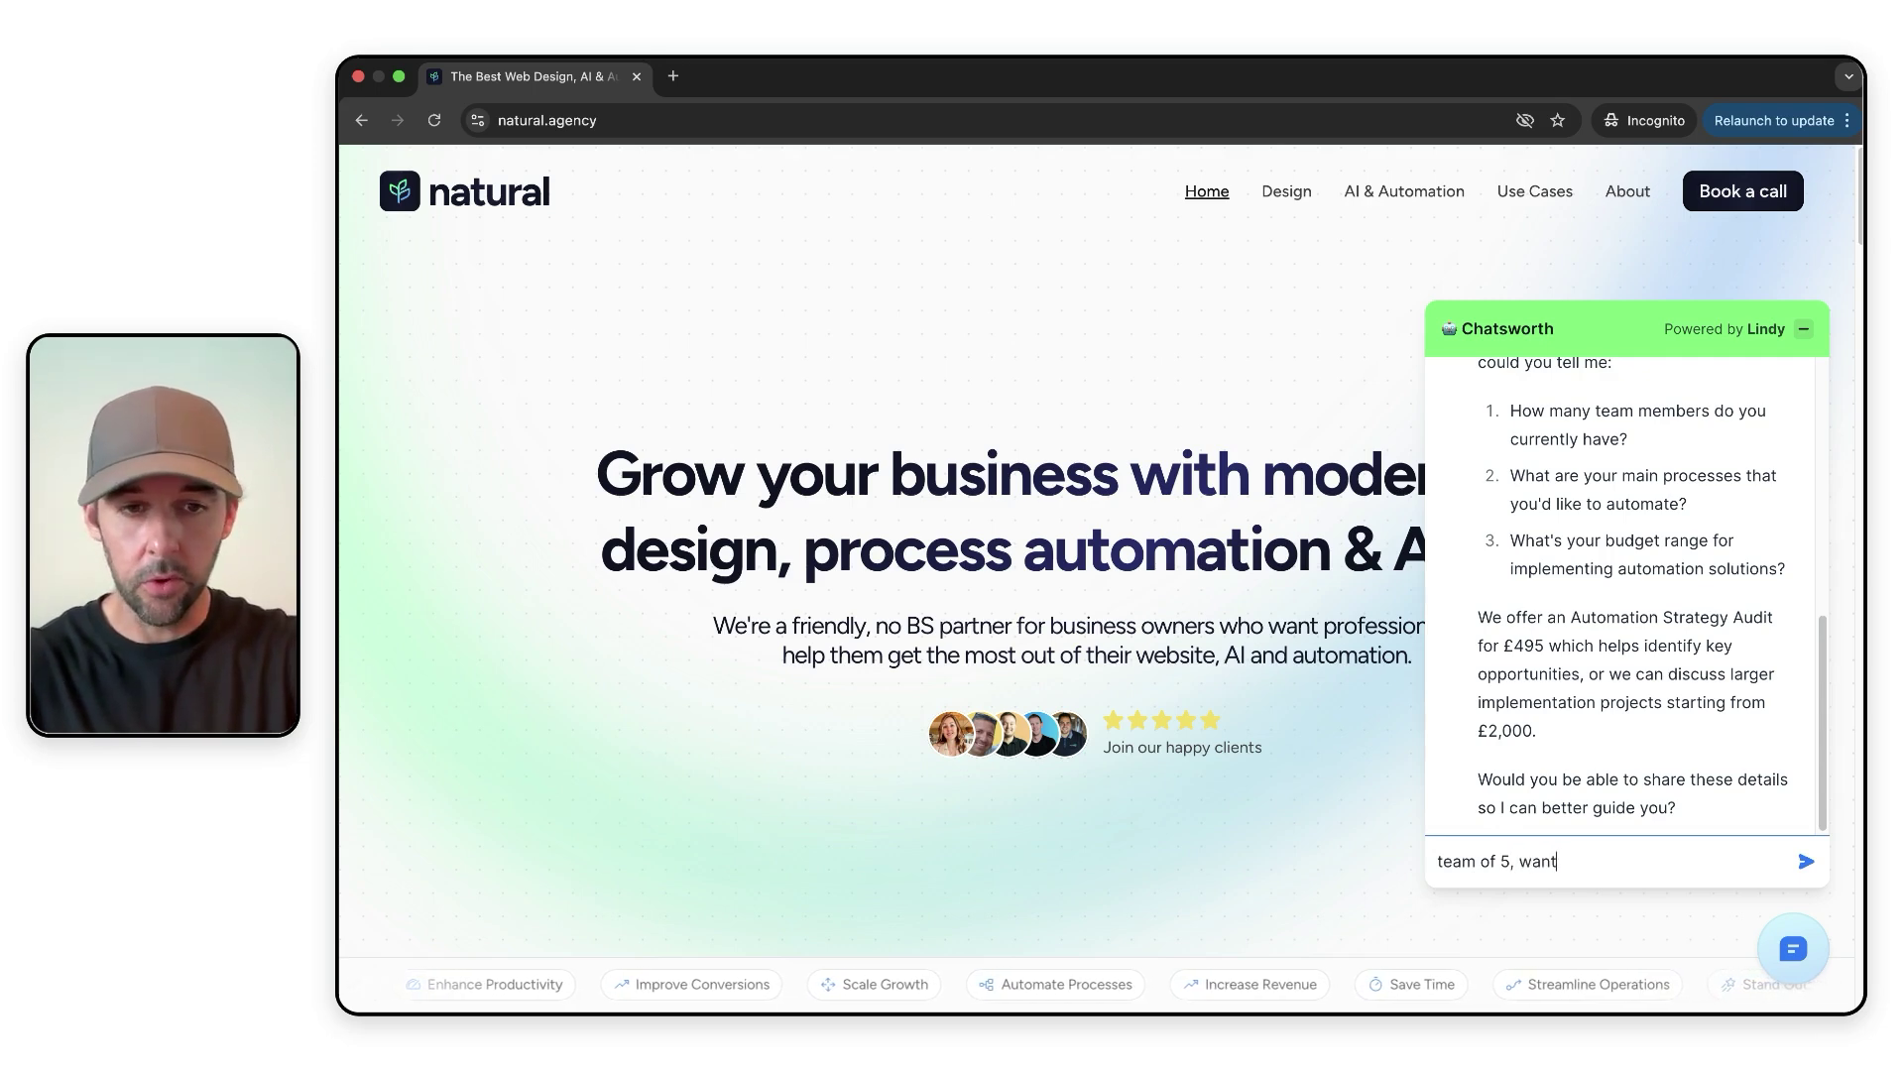
text( to auto)
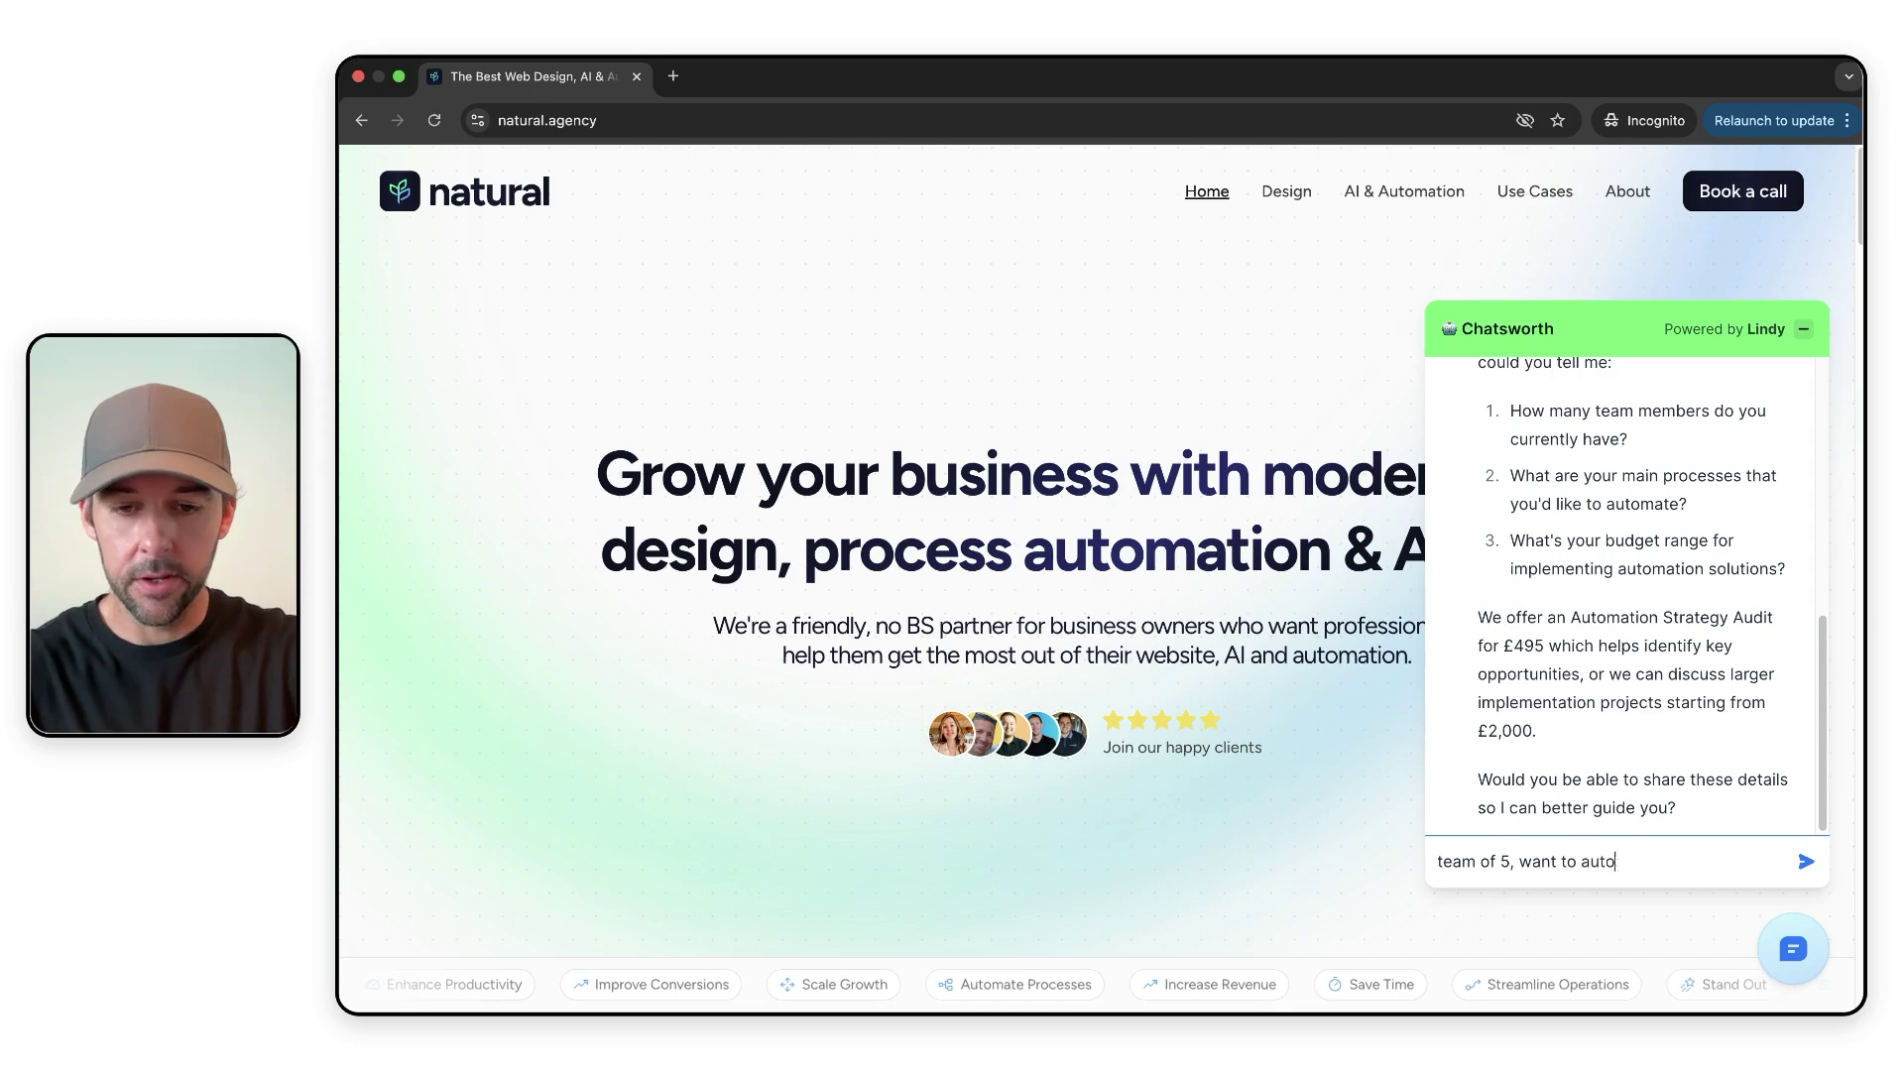
text(mate onboarding)
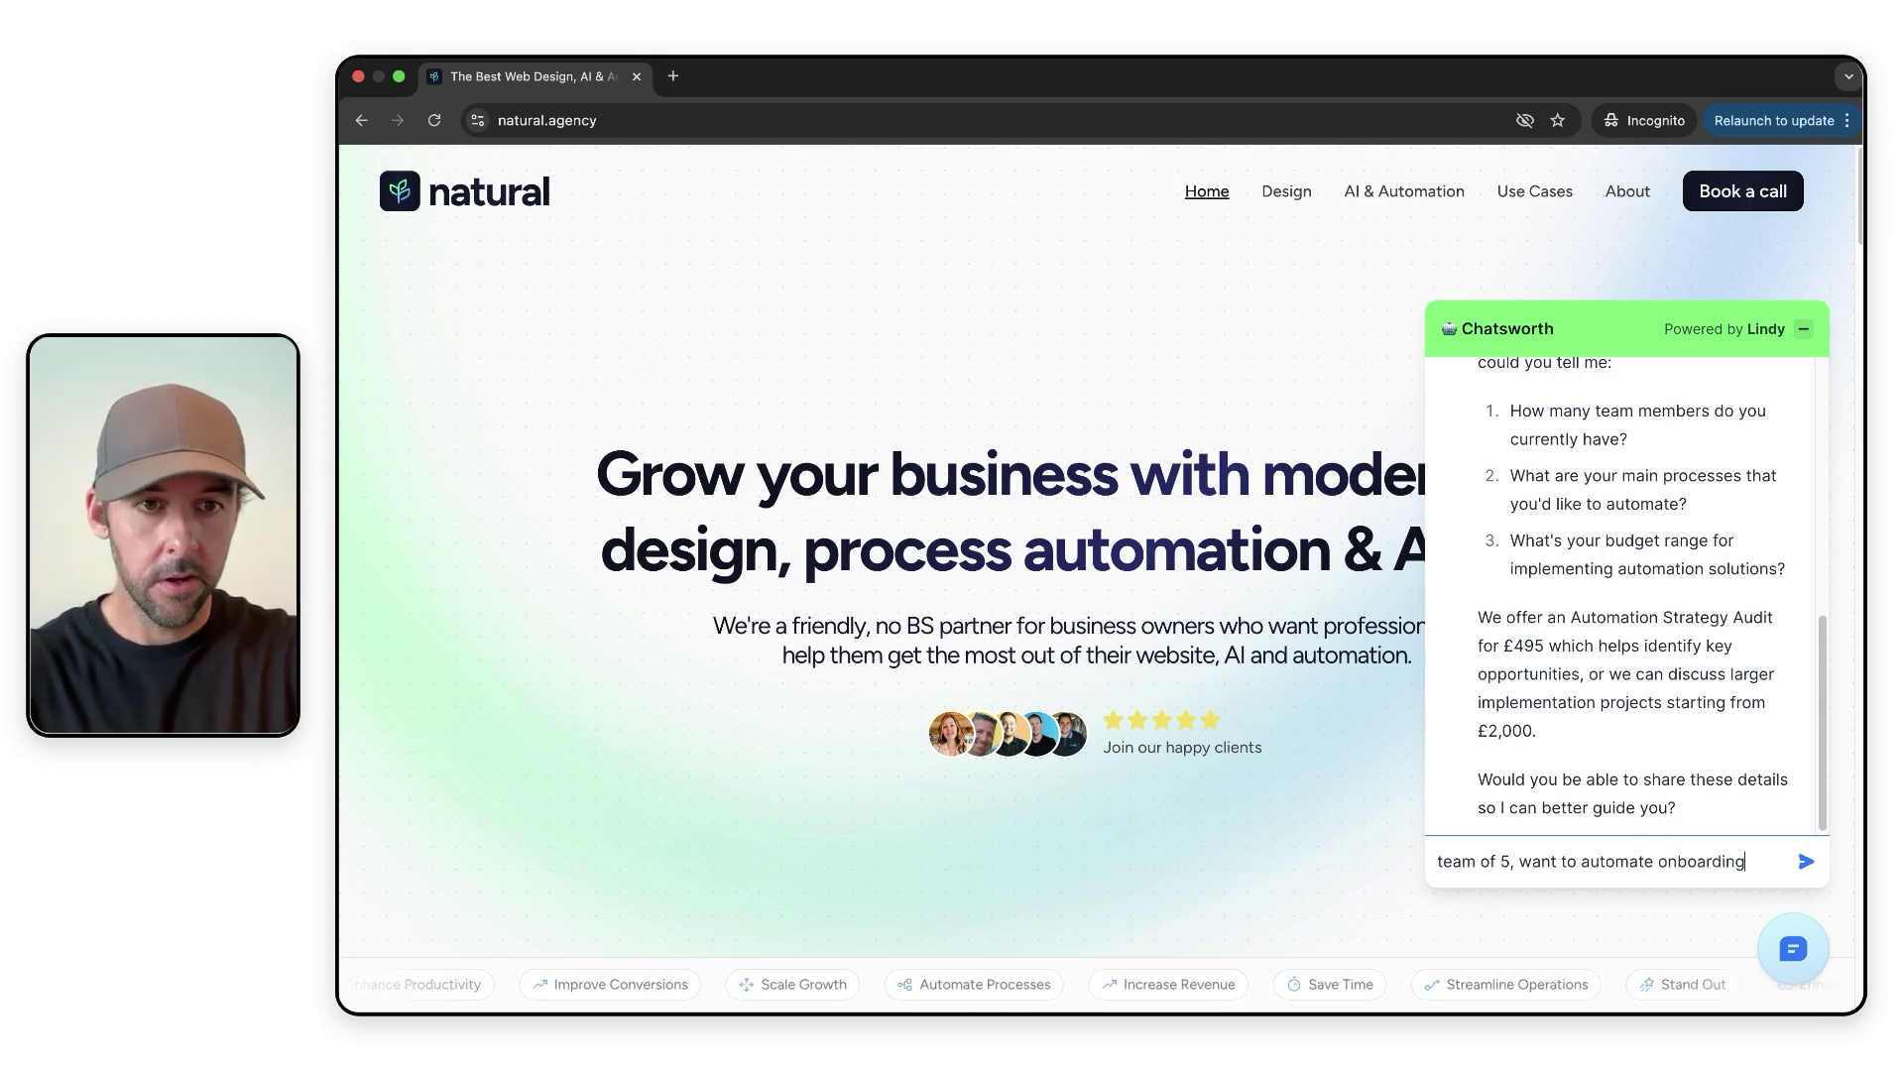
text(, budge)
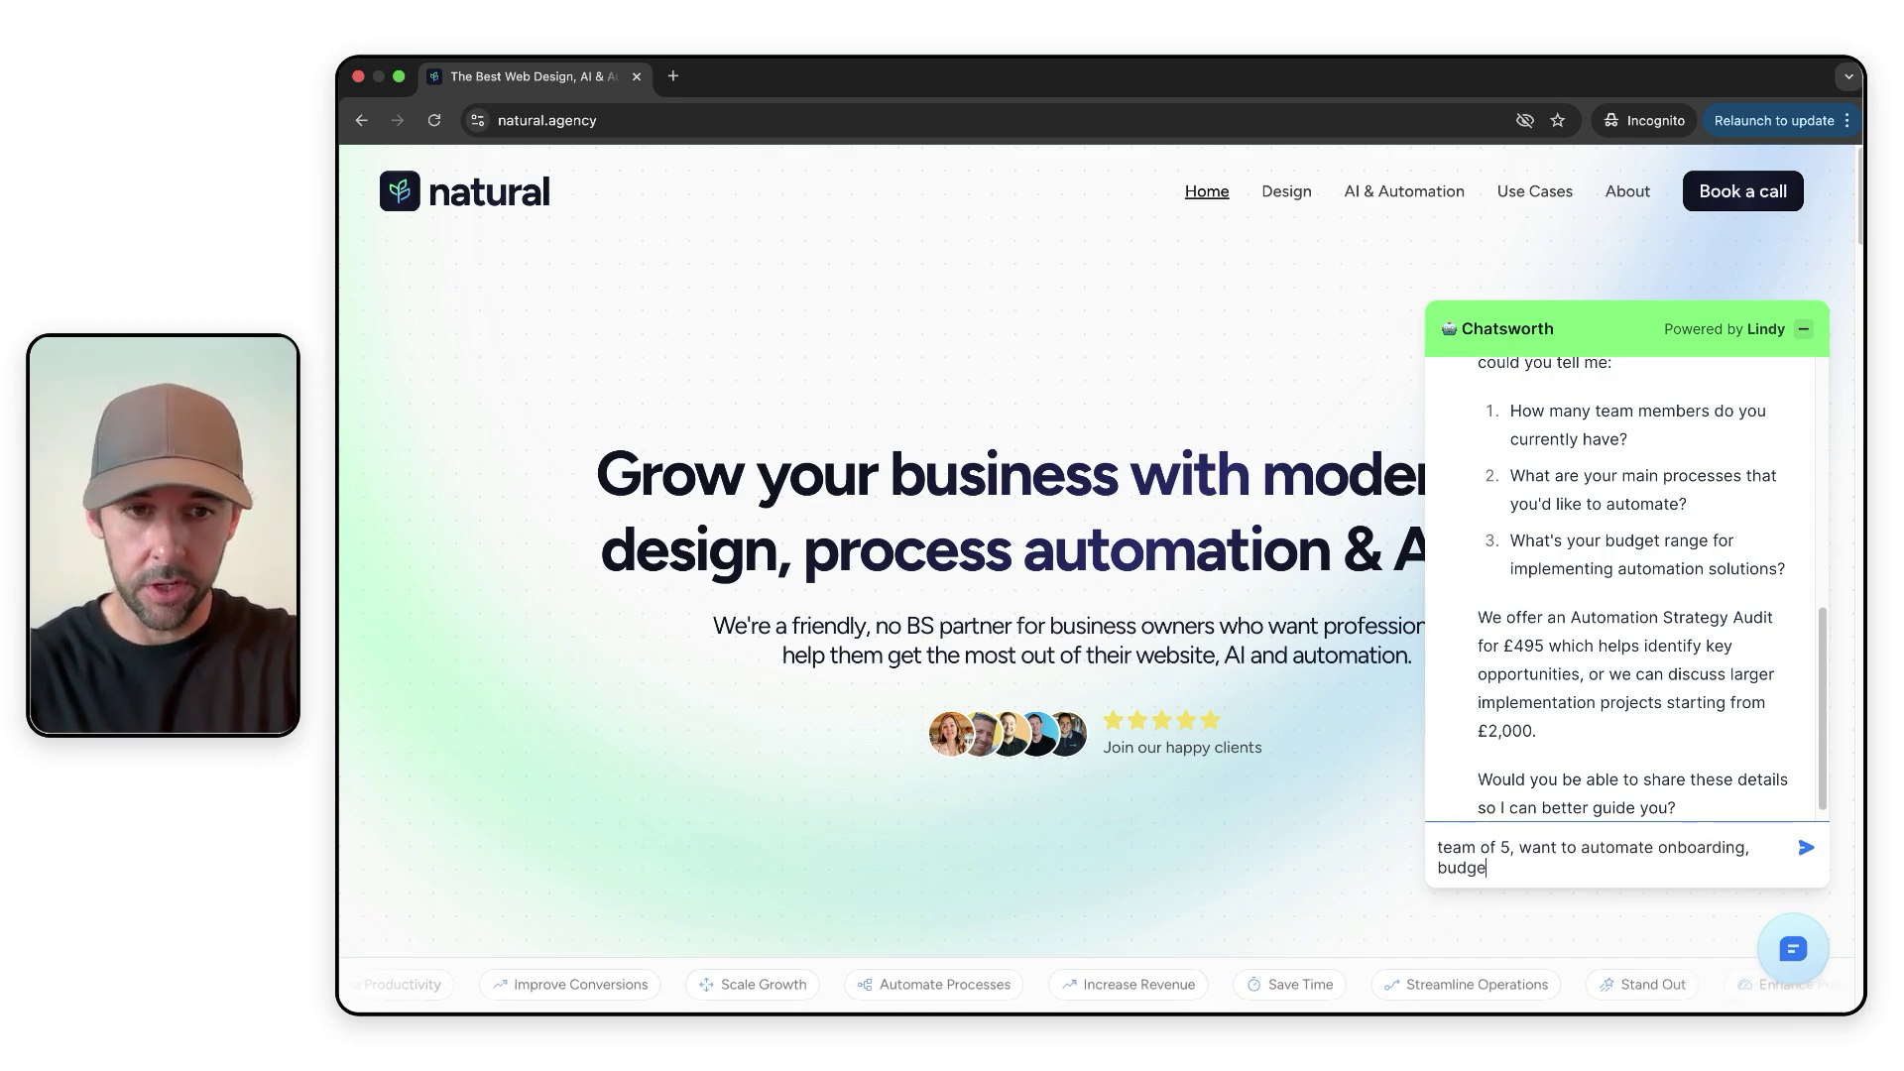
text(t is un)
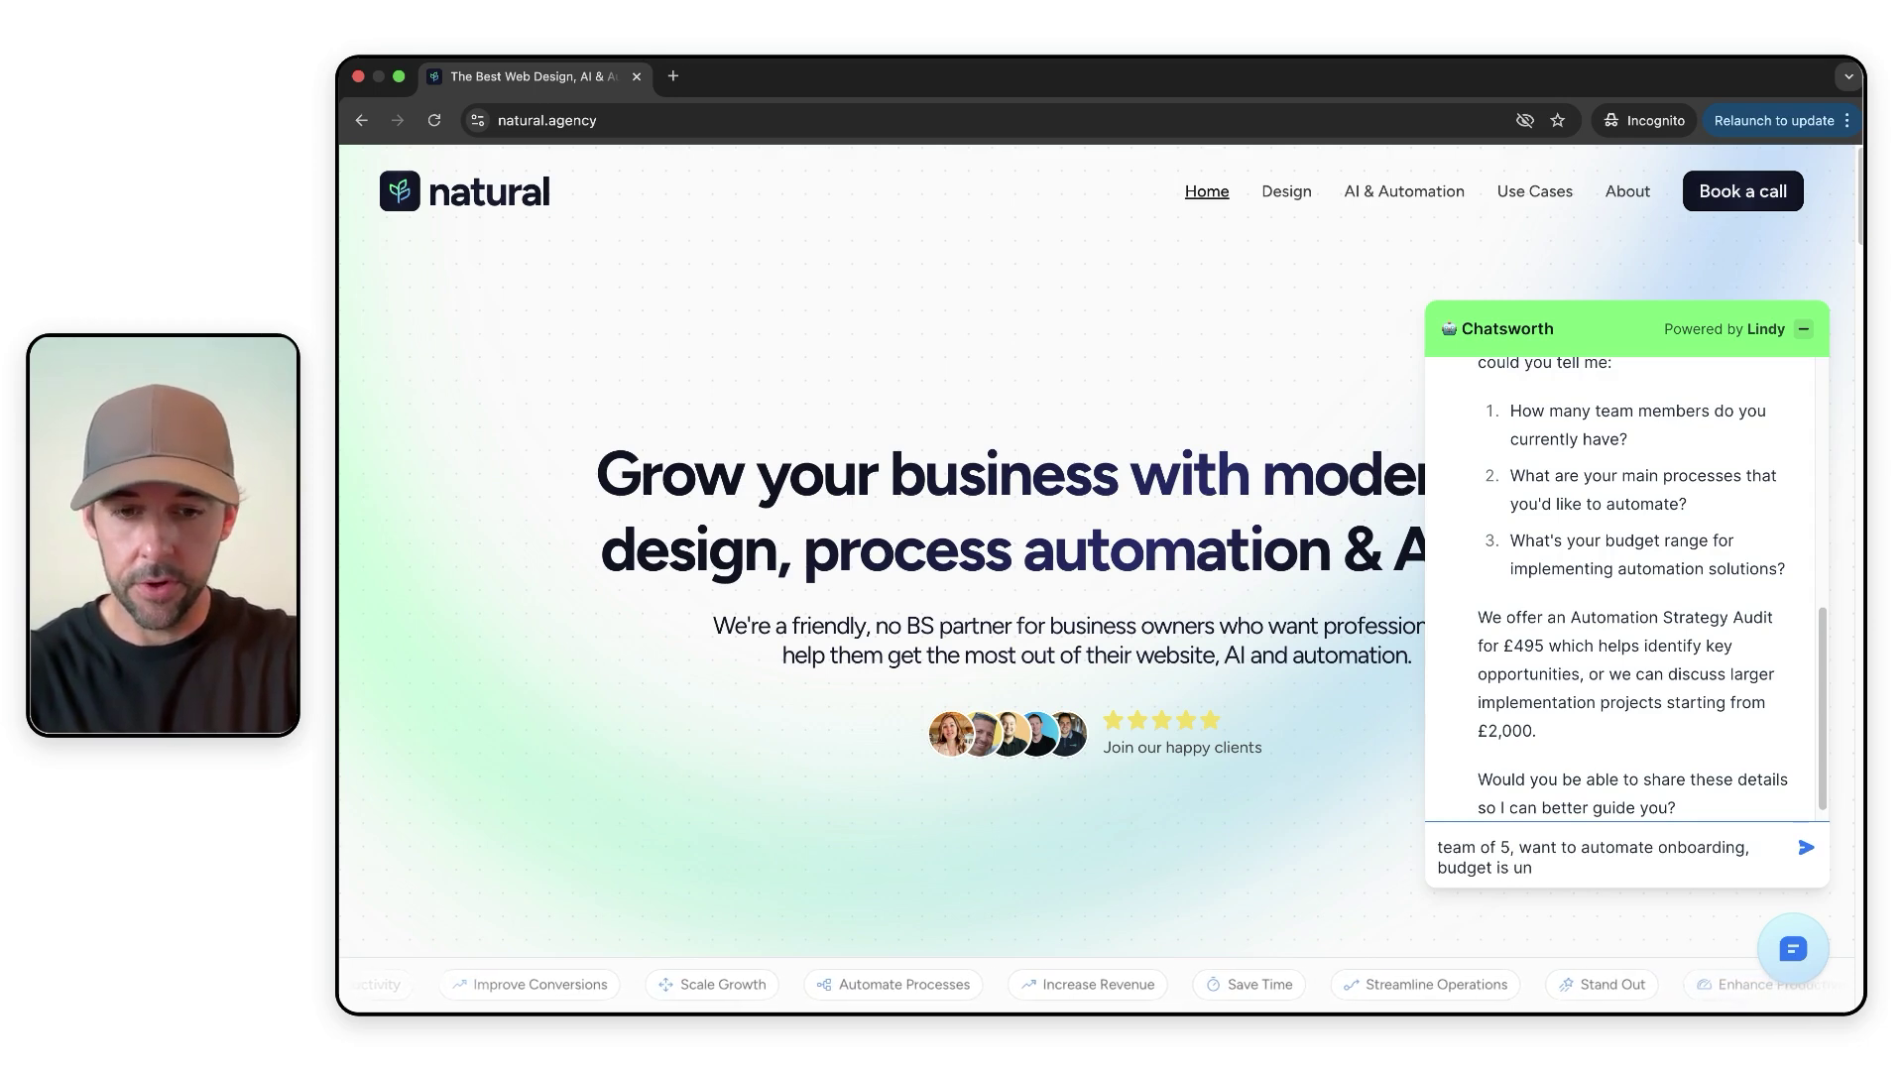
text(ssure)
key(Return)
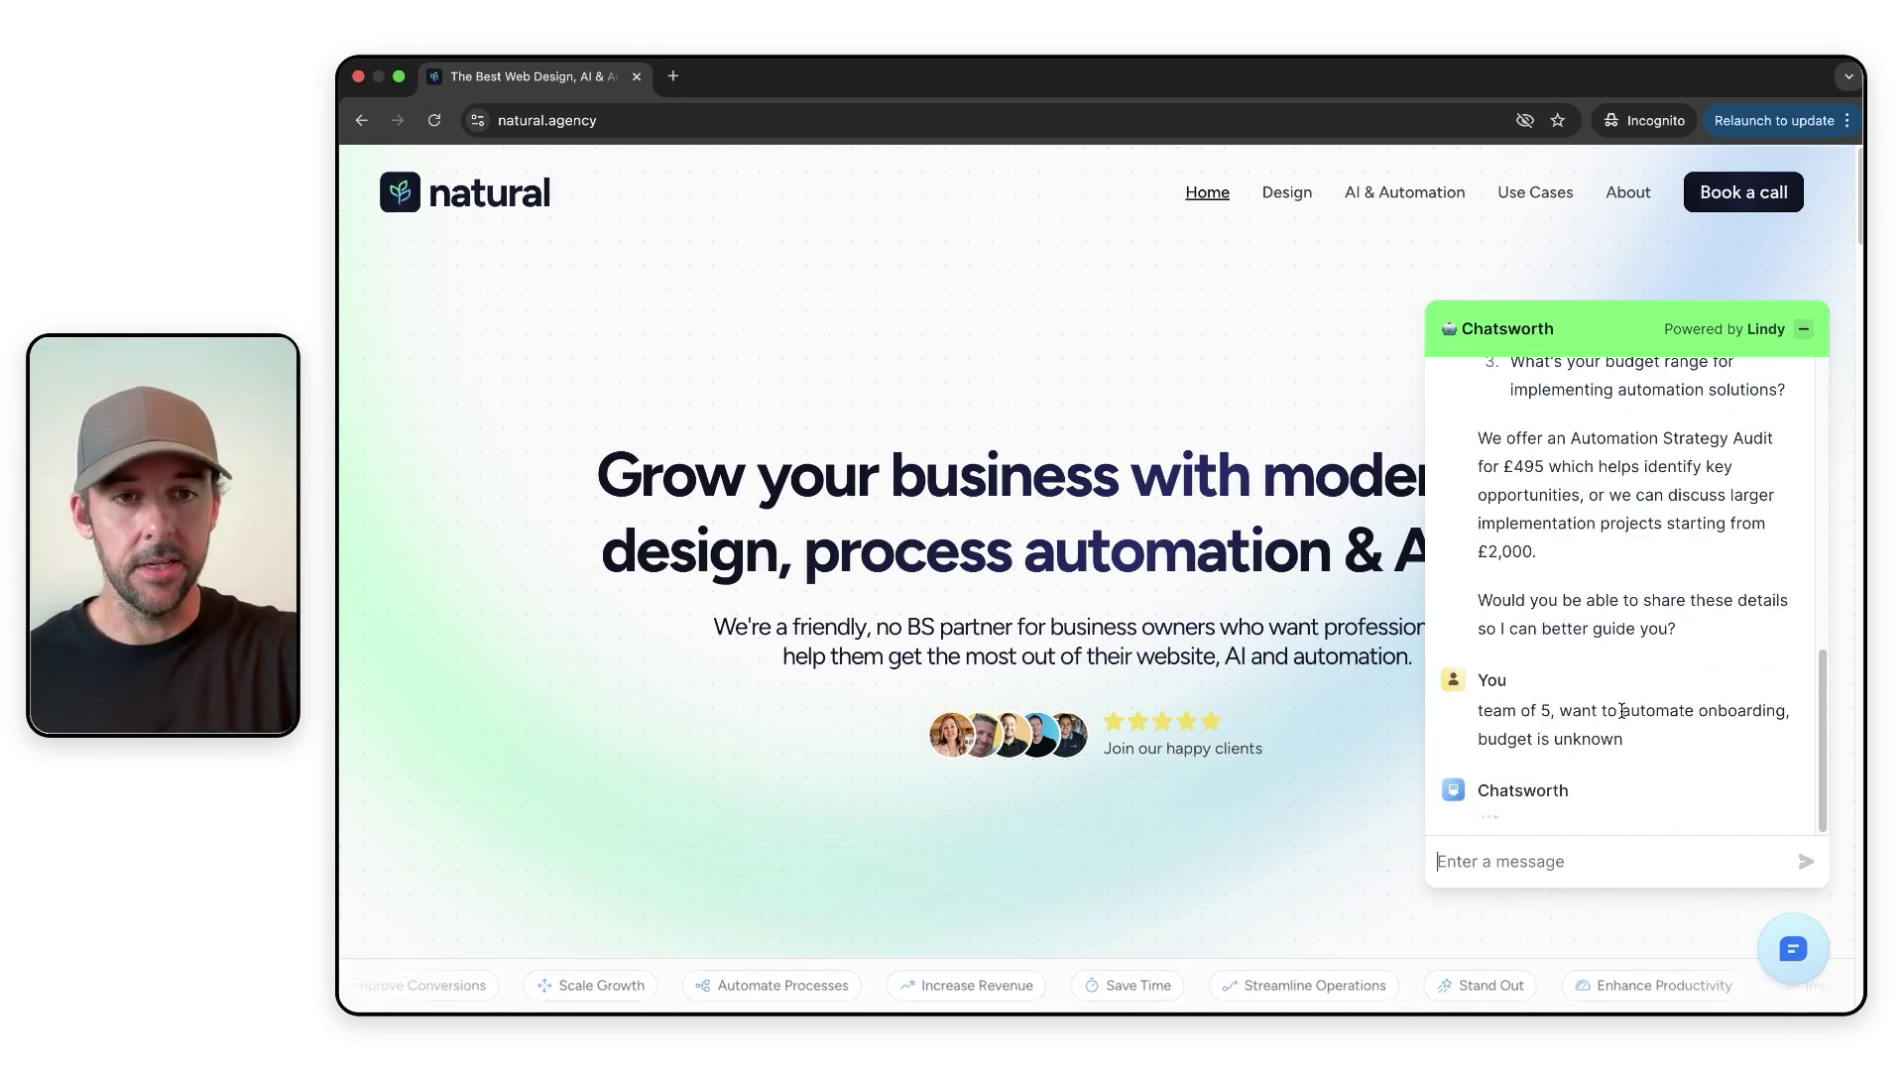
scroll(1622, 710, down, 2)
scroll(1623, 710, up, 2)
scroll(1624, 714, down, 2)
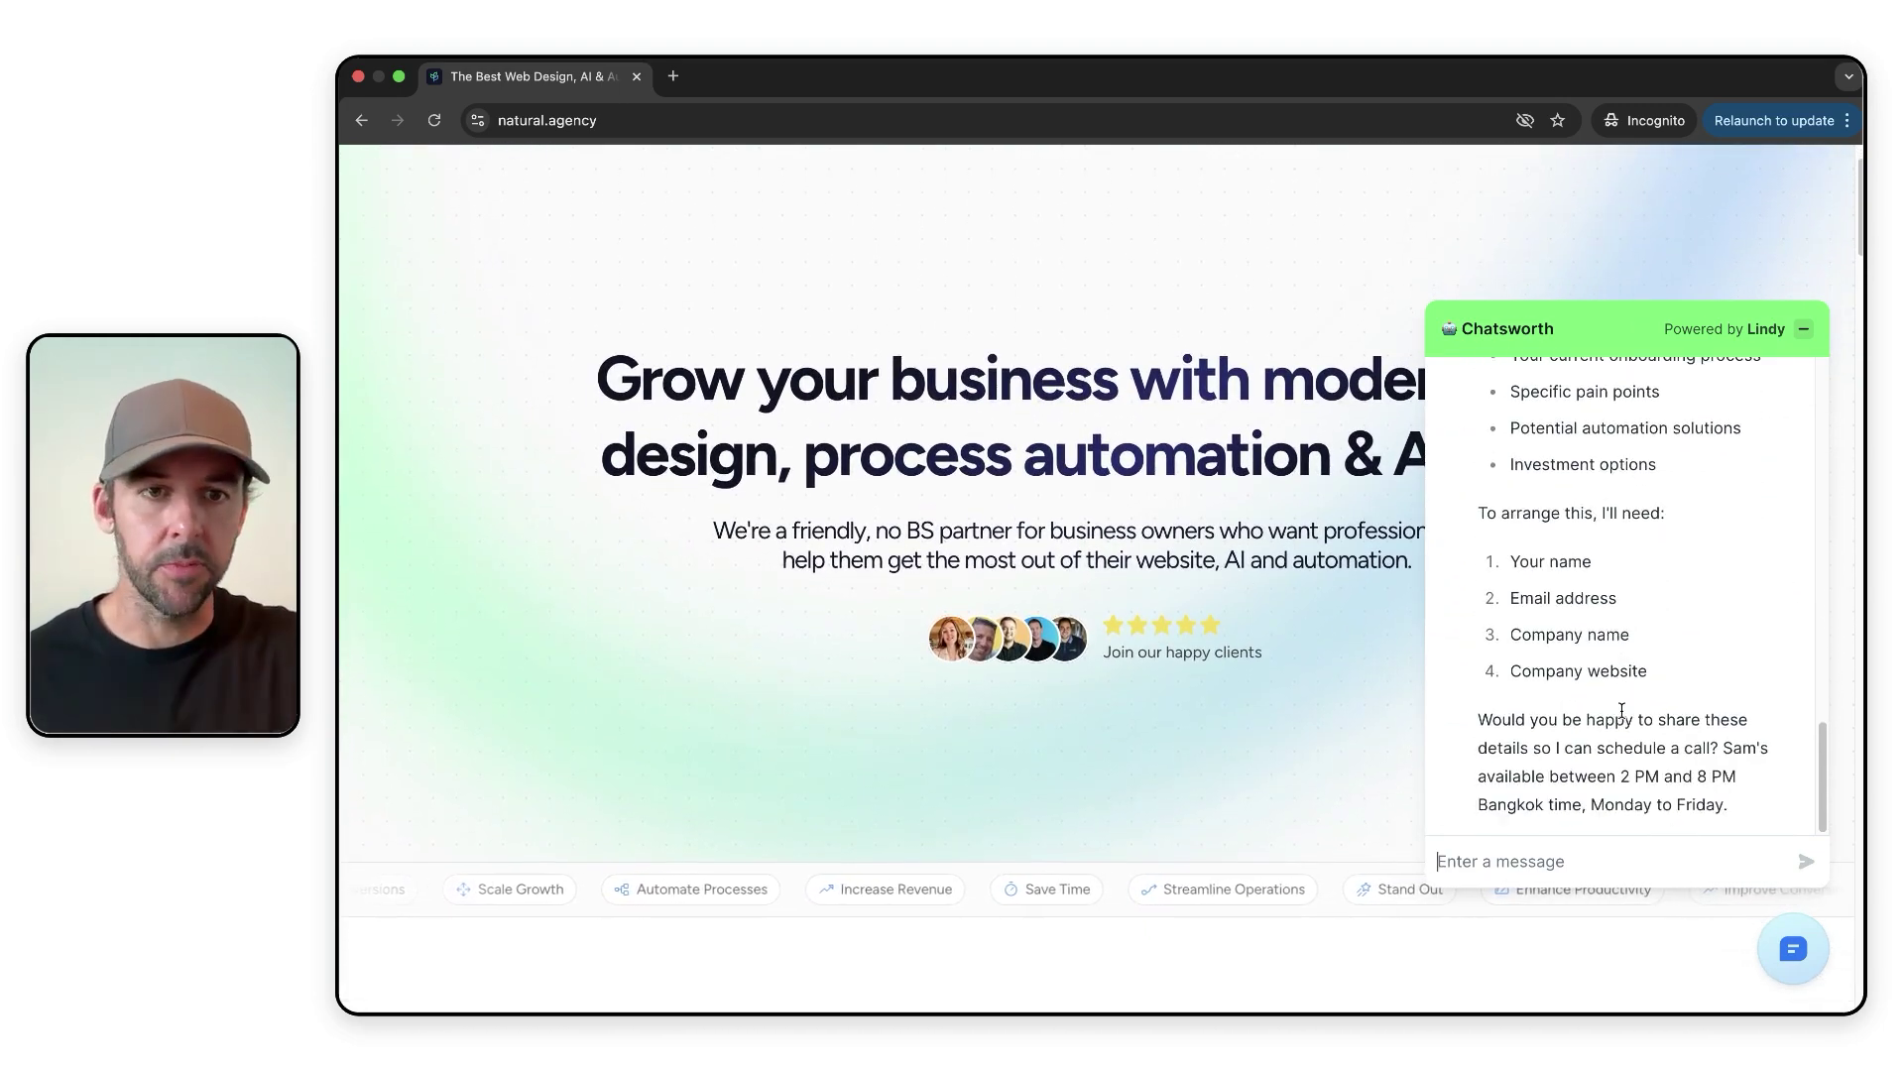
scroll(1623, 622, up, 4)
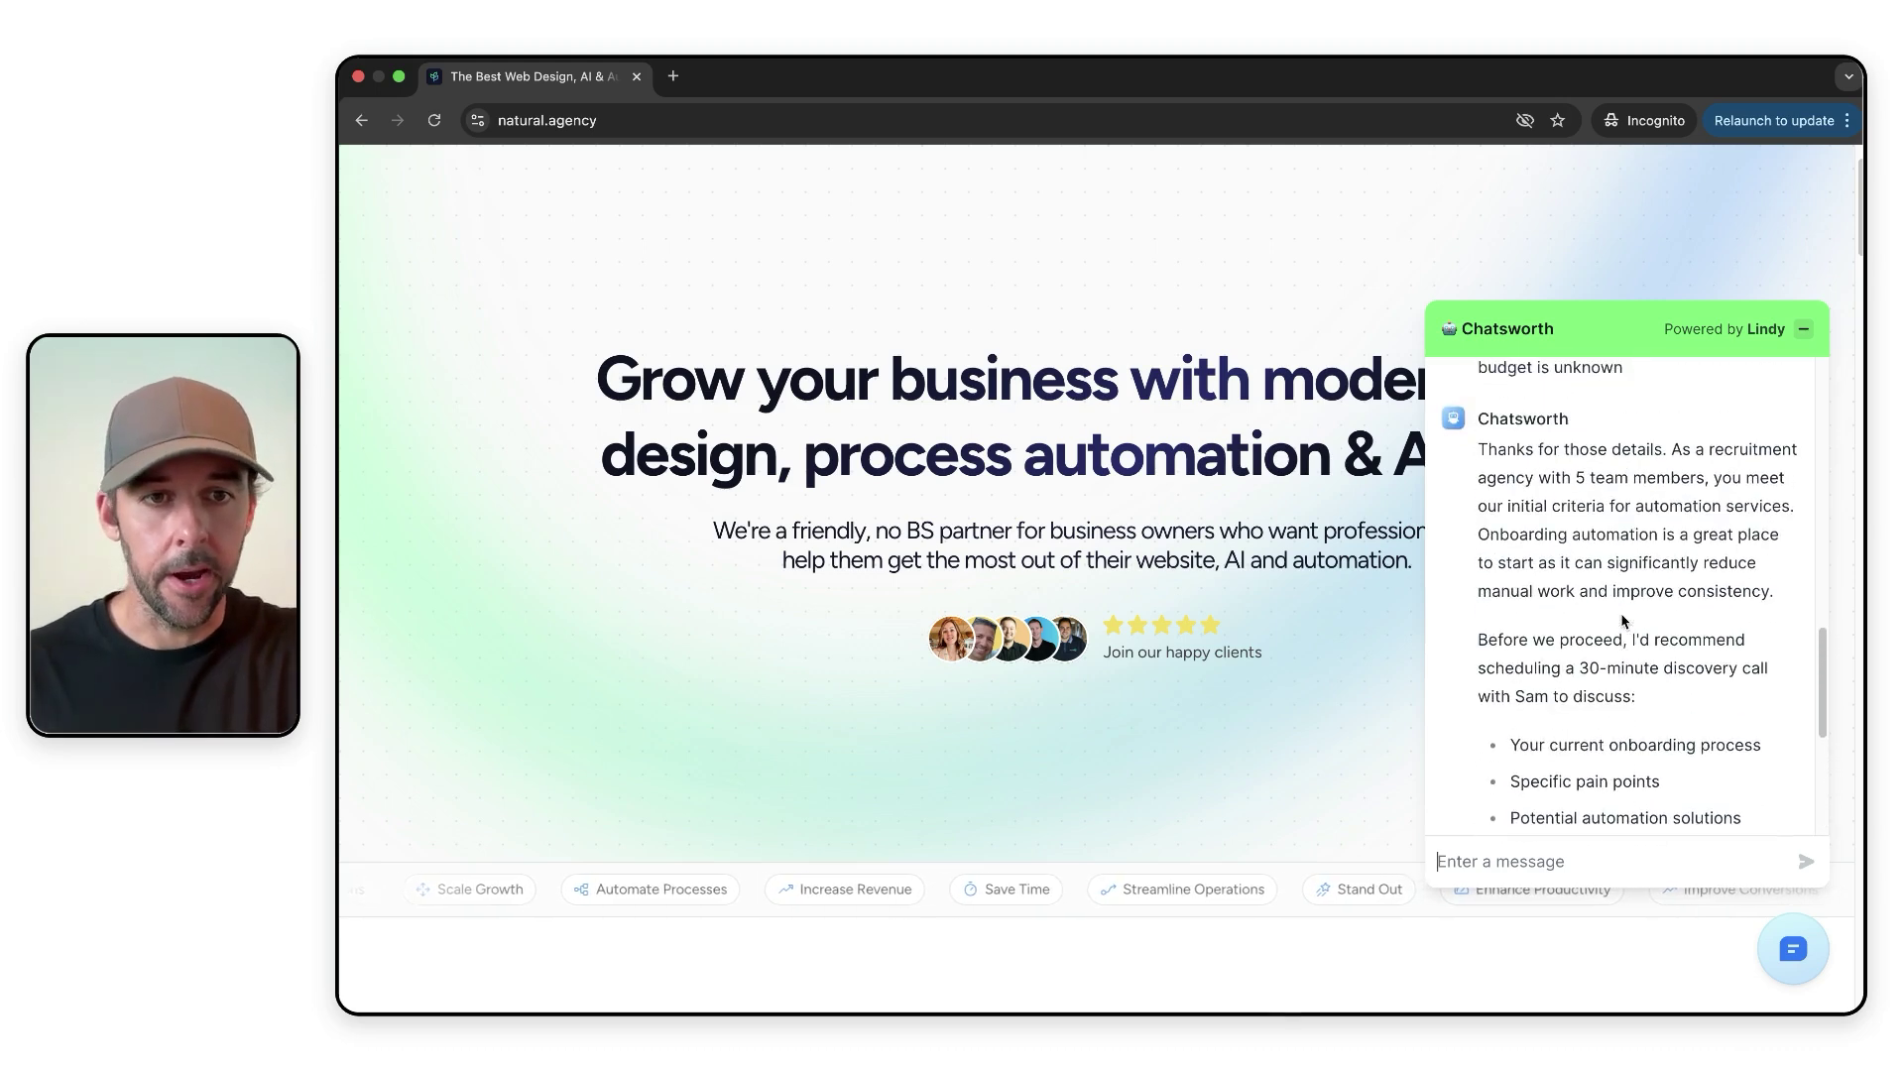
scroll(1624, 622, down, 1)
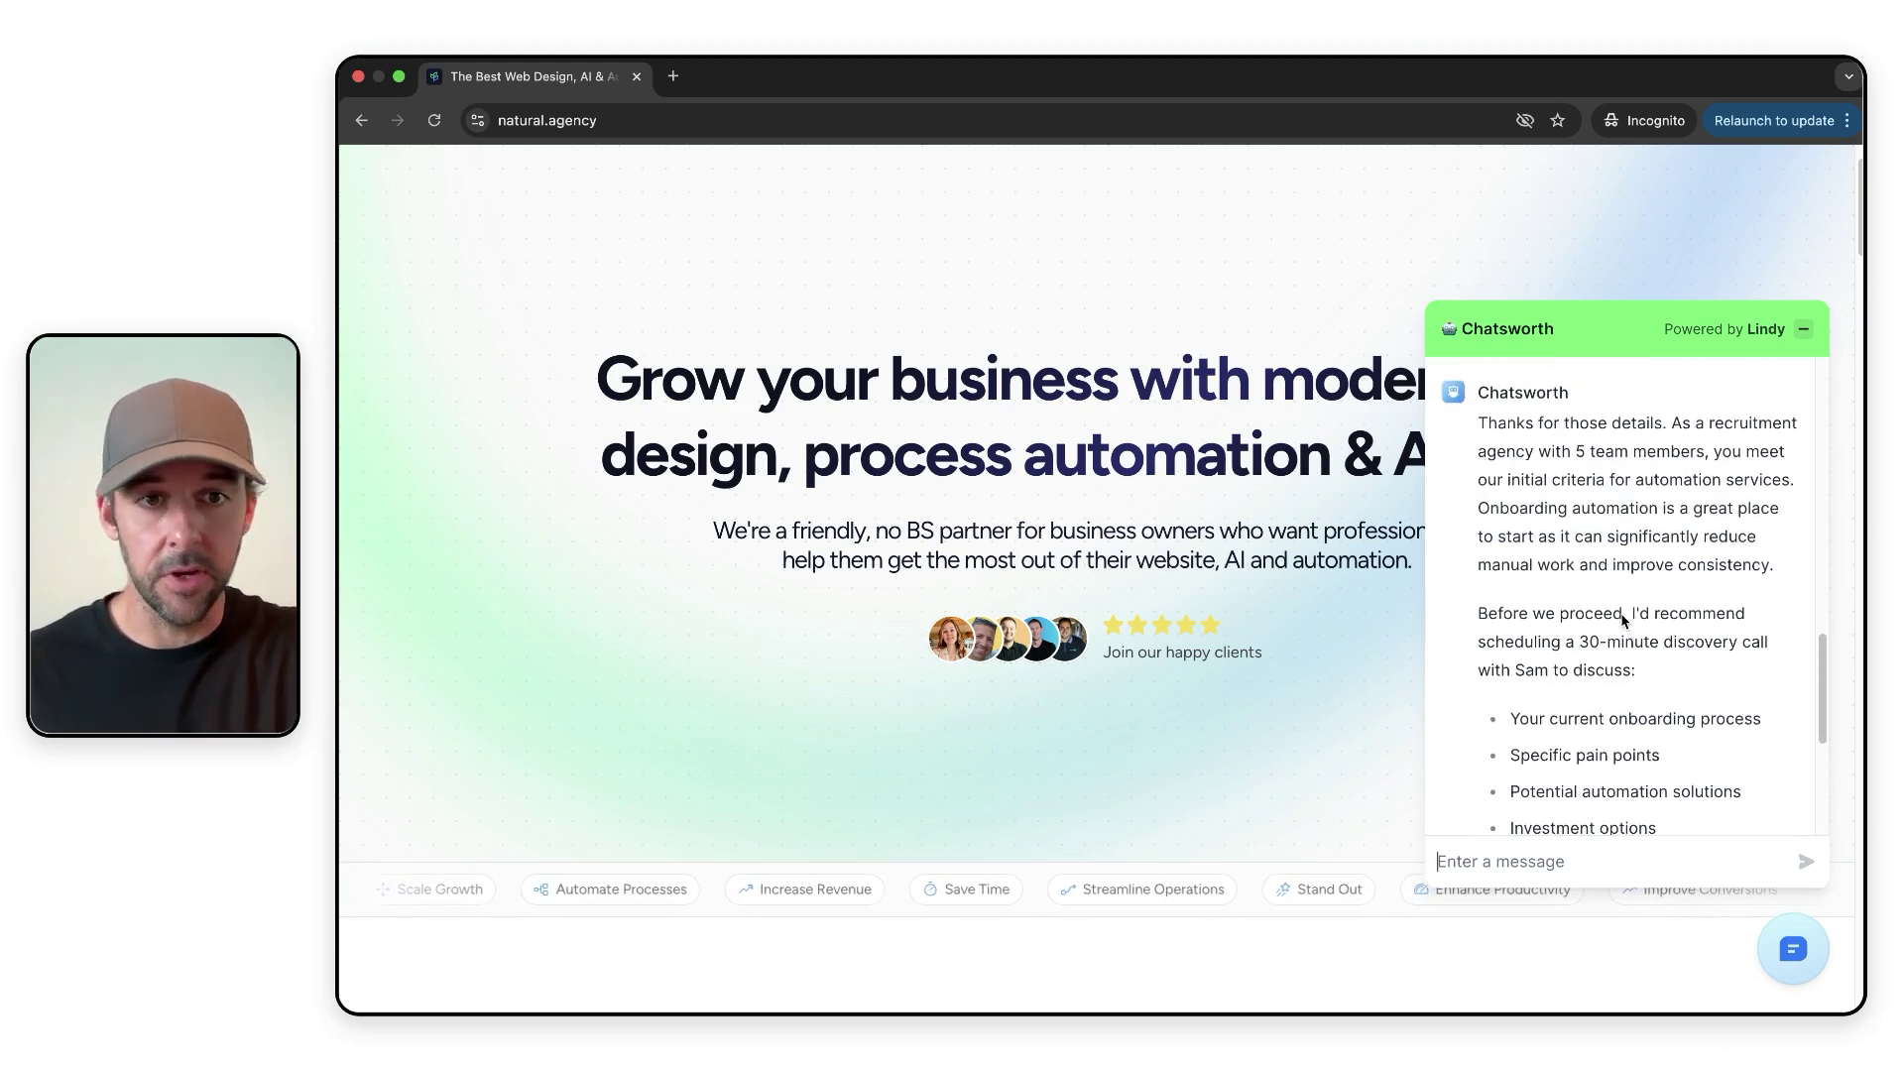
scroll(1644, 621, down, 1)
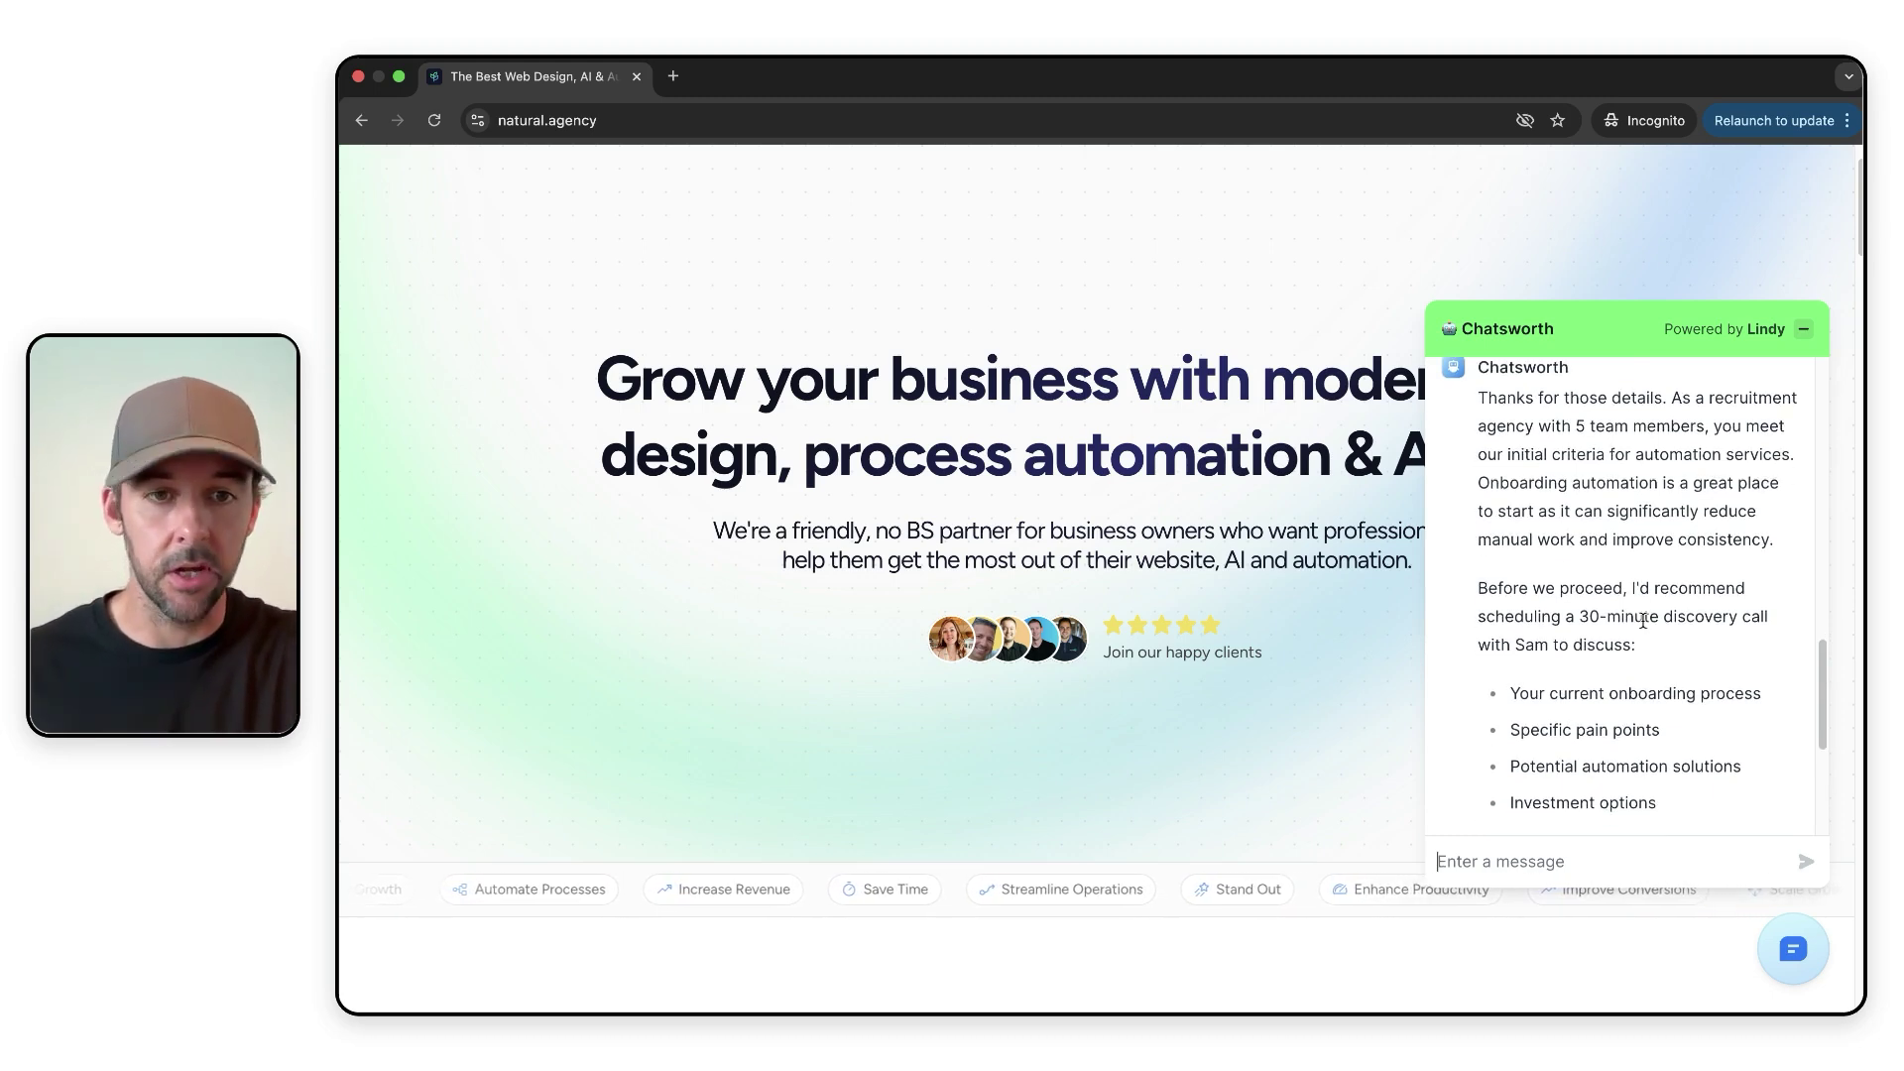
scroll(1643, 621, down, 6)
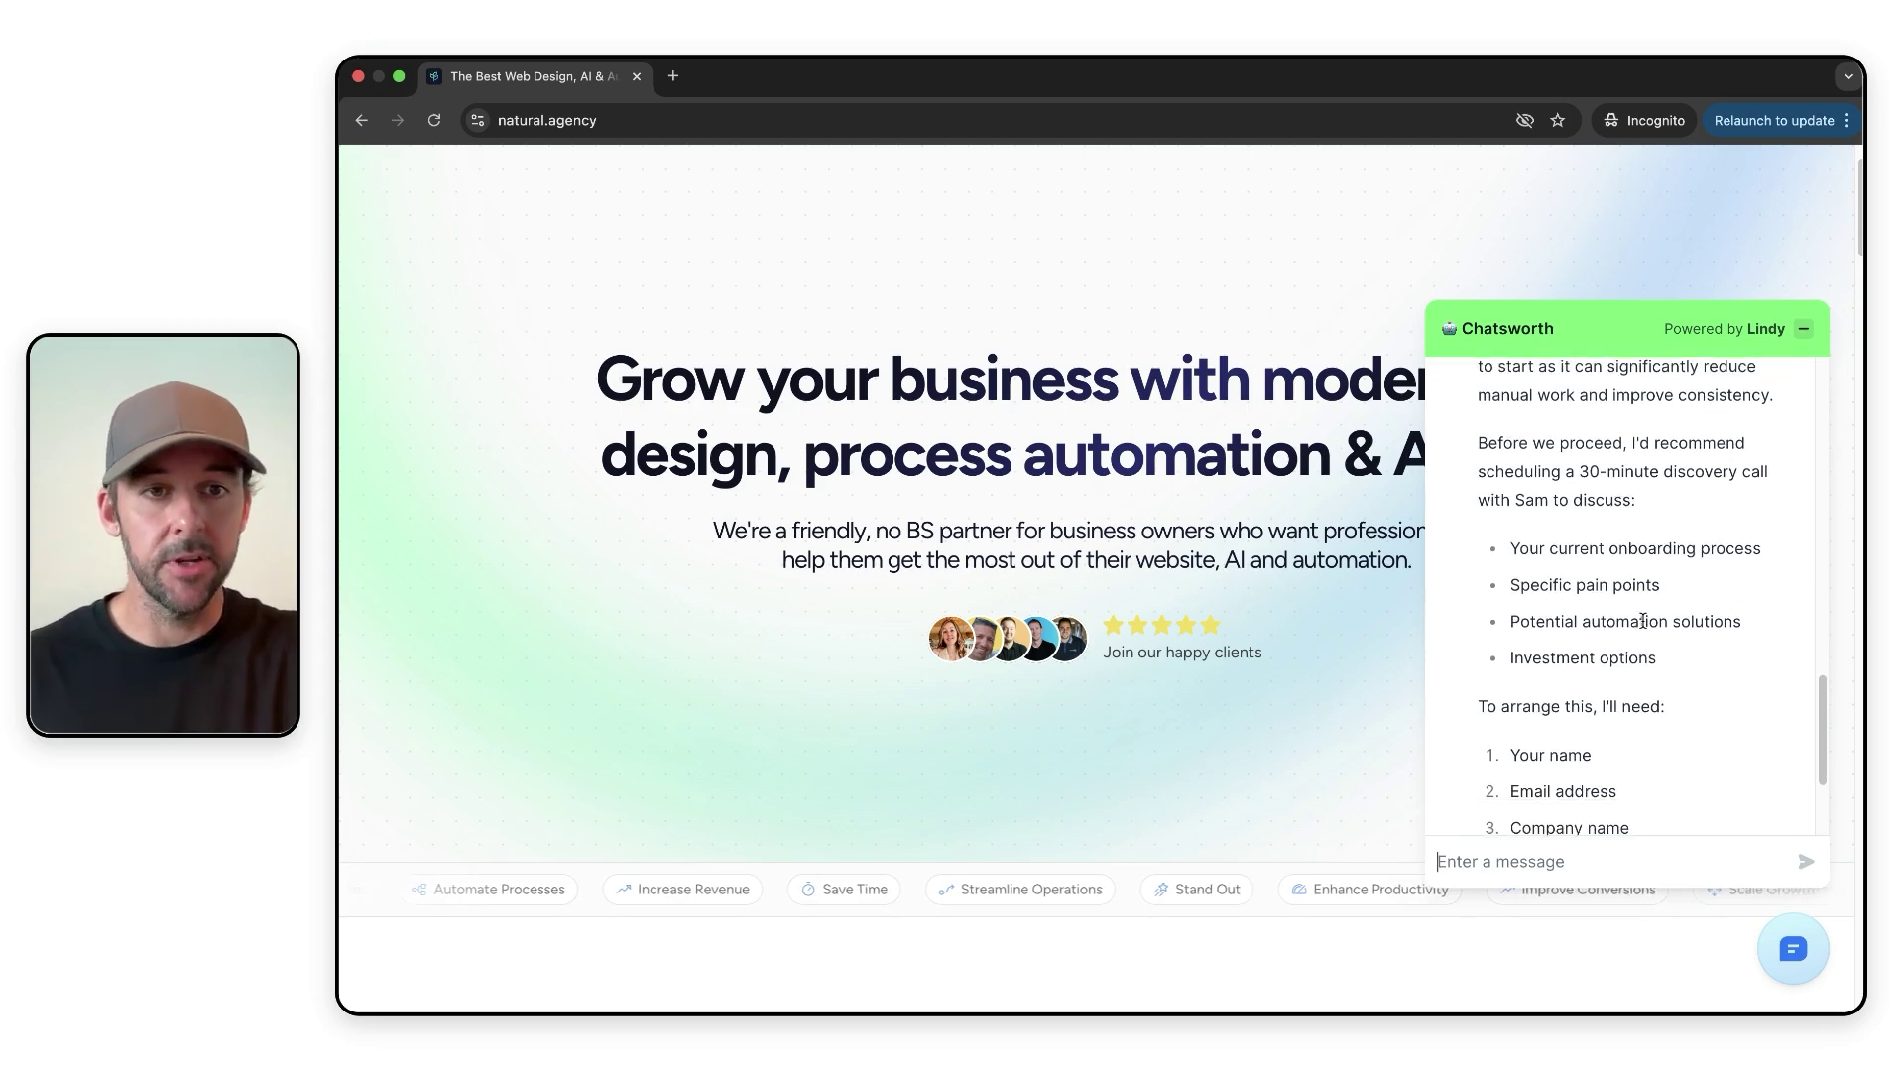
scroll(1644, 621, down, 3)
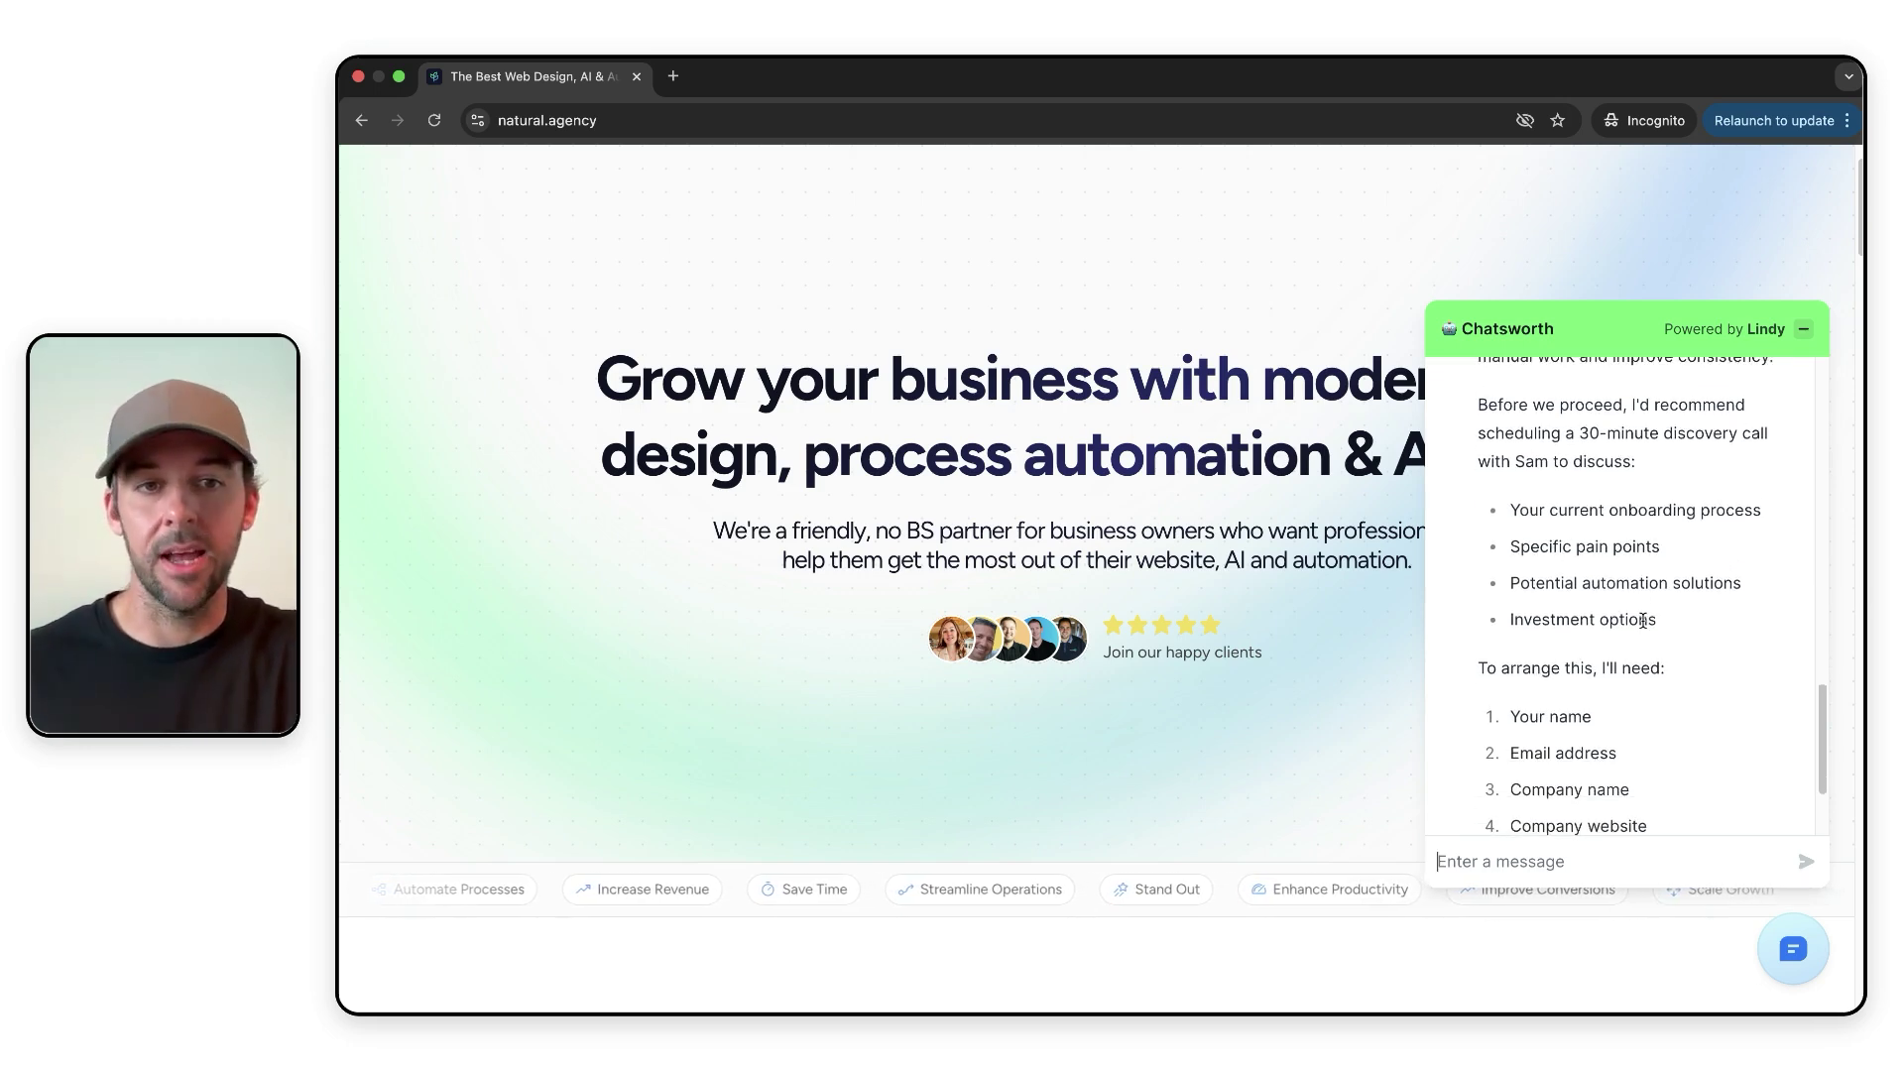
scroll(1644, 621, down, 2)
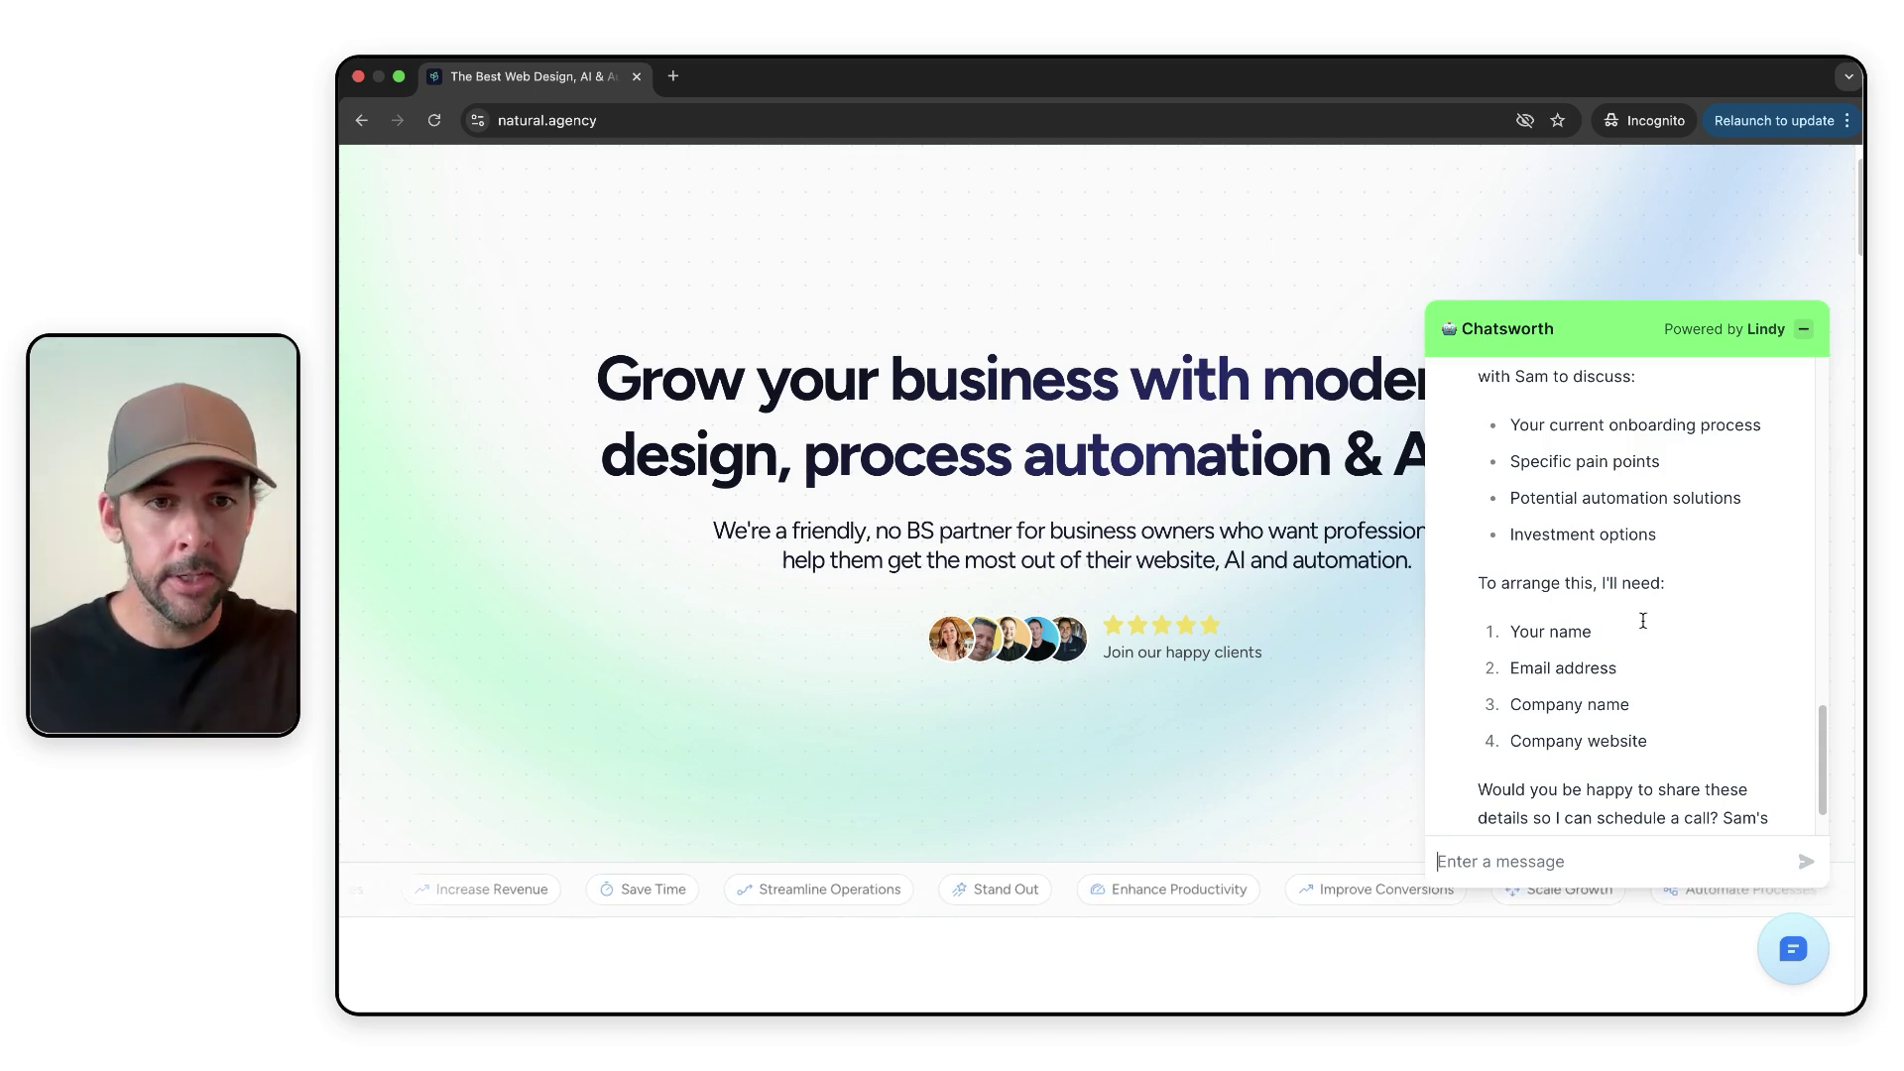
scroll(1643, 621, down, 2)
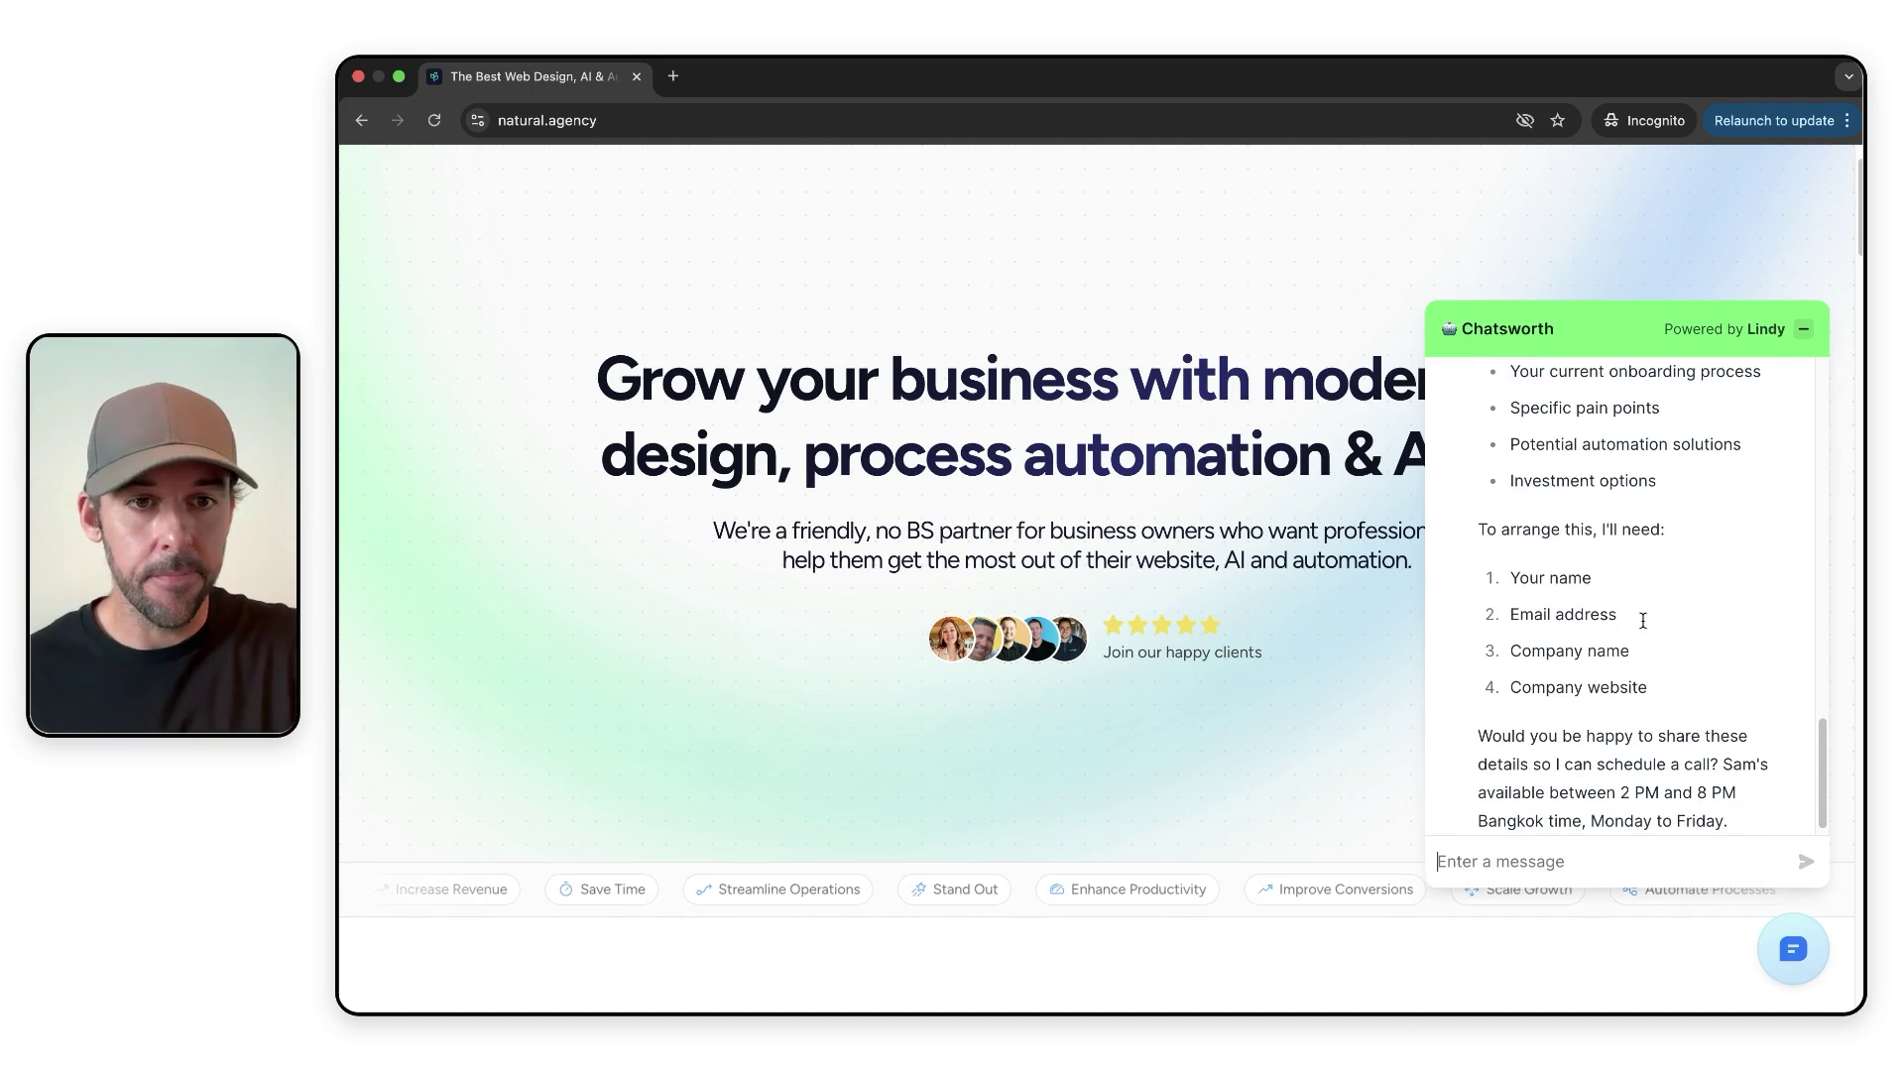
scroll(1644, 620, down, 1)
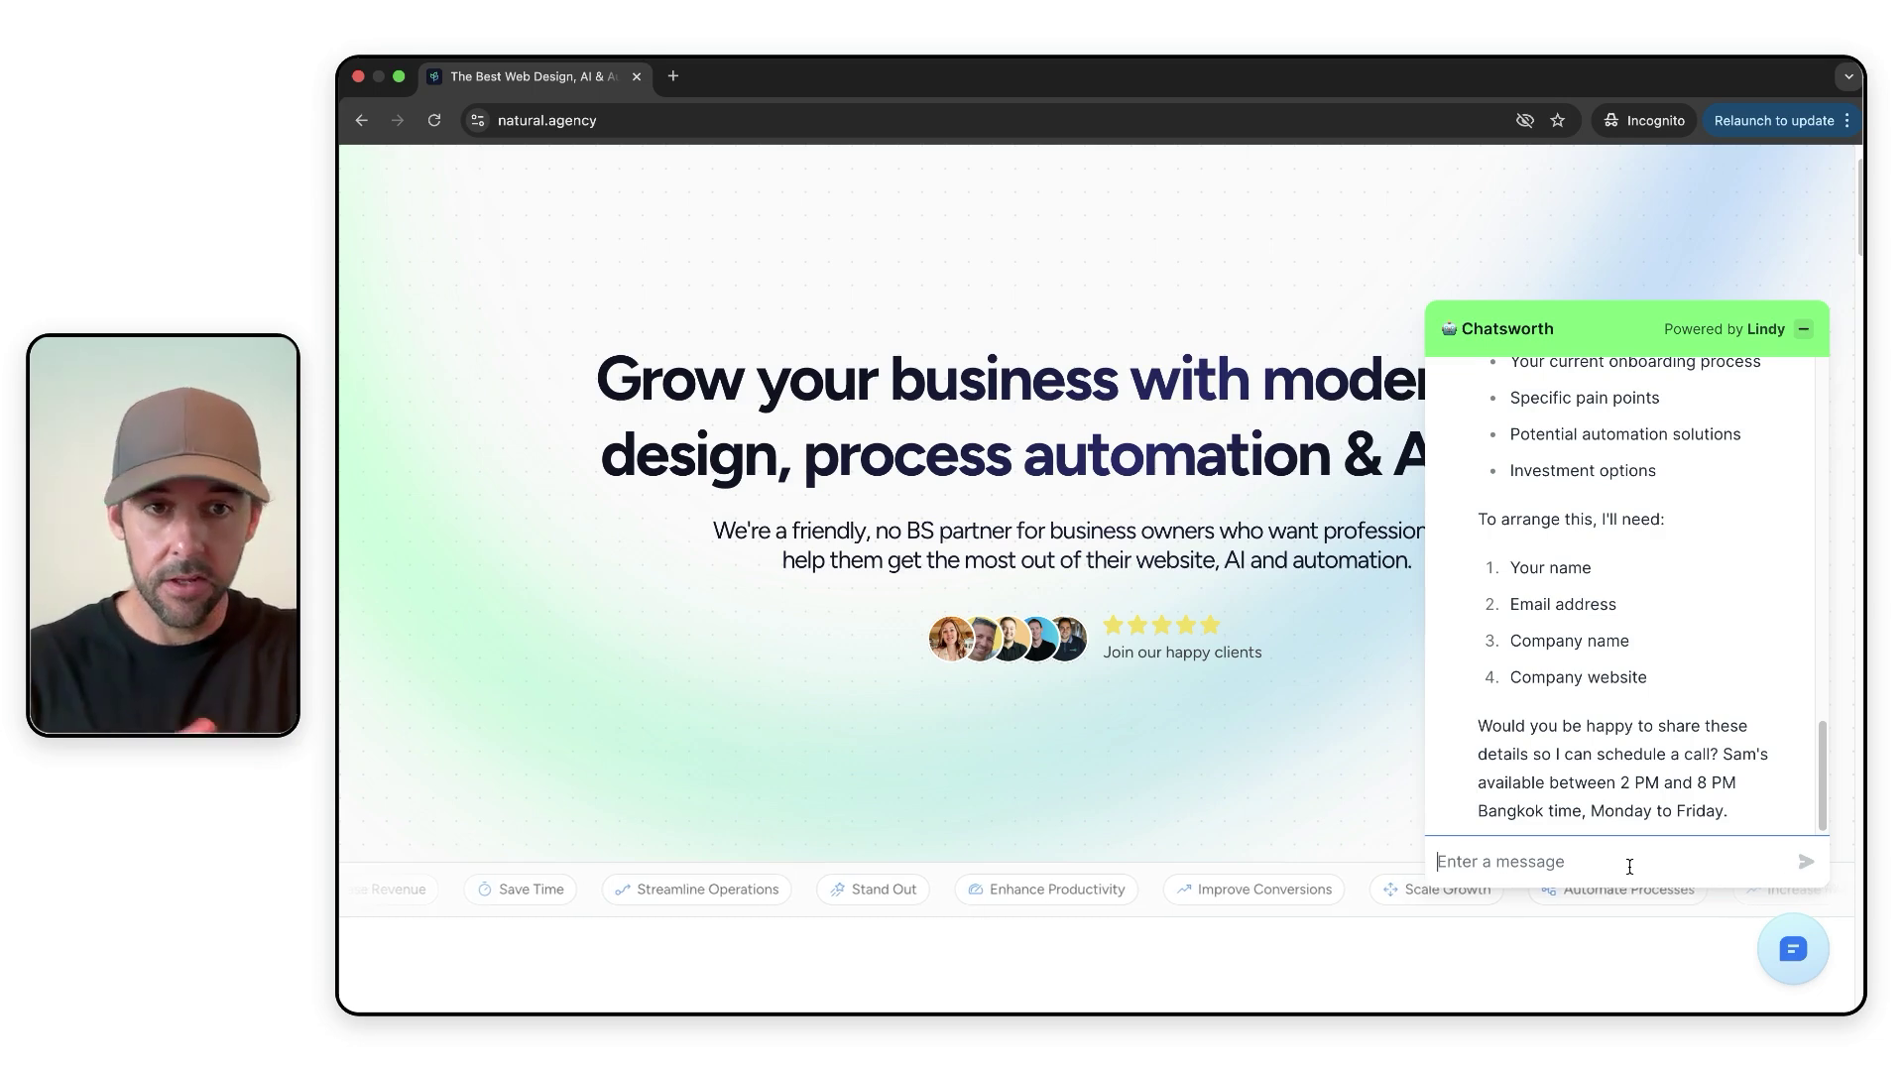
- Send Chatsworth the contact's name, e-mail address, company name and website
click(1636, 853)
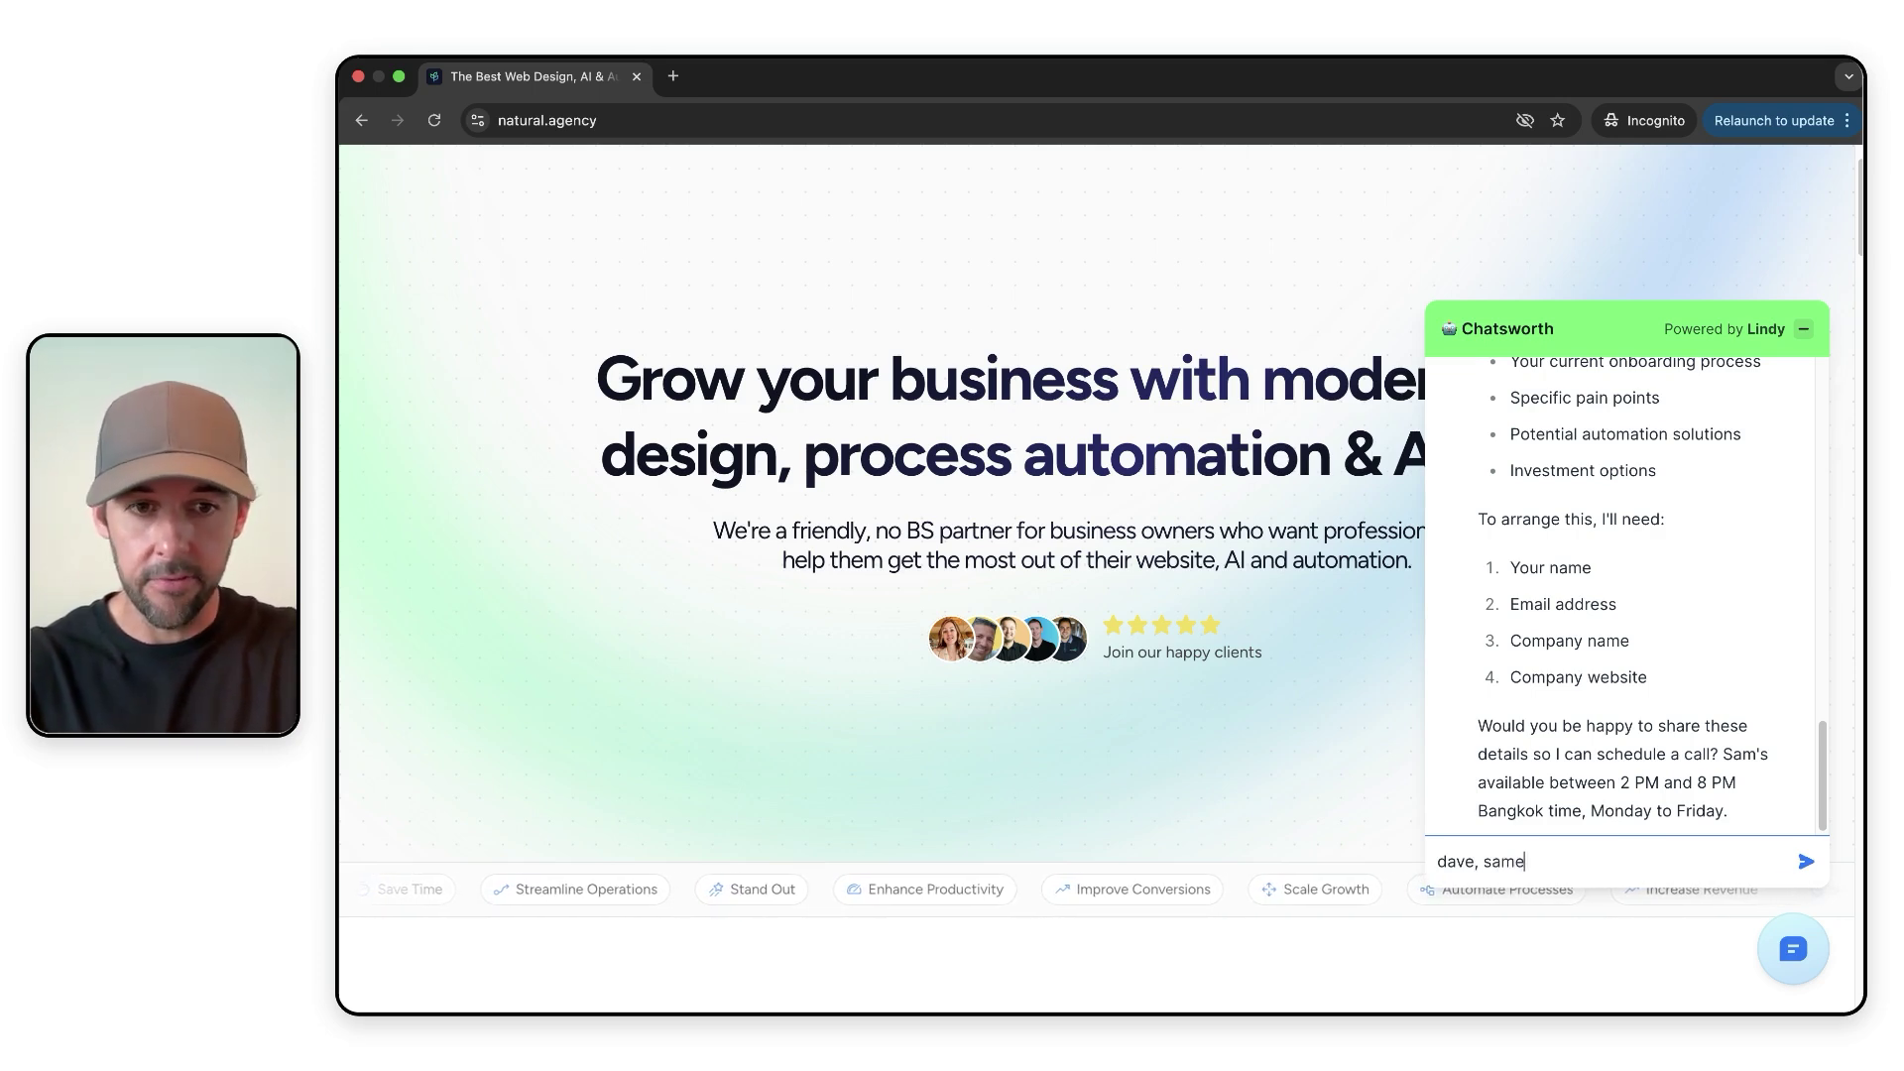
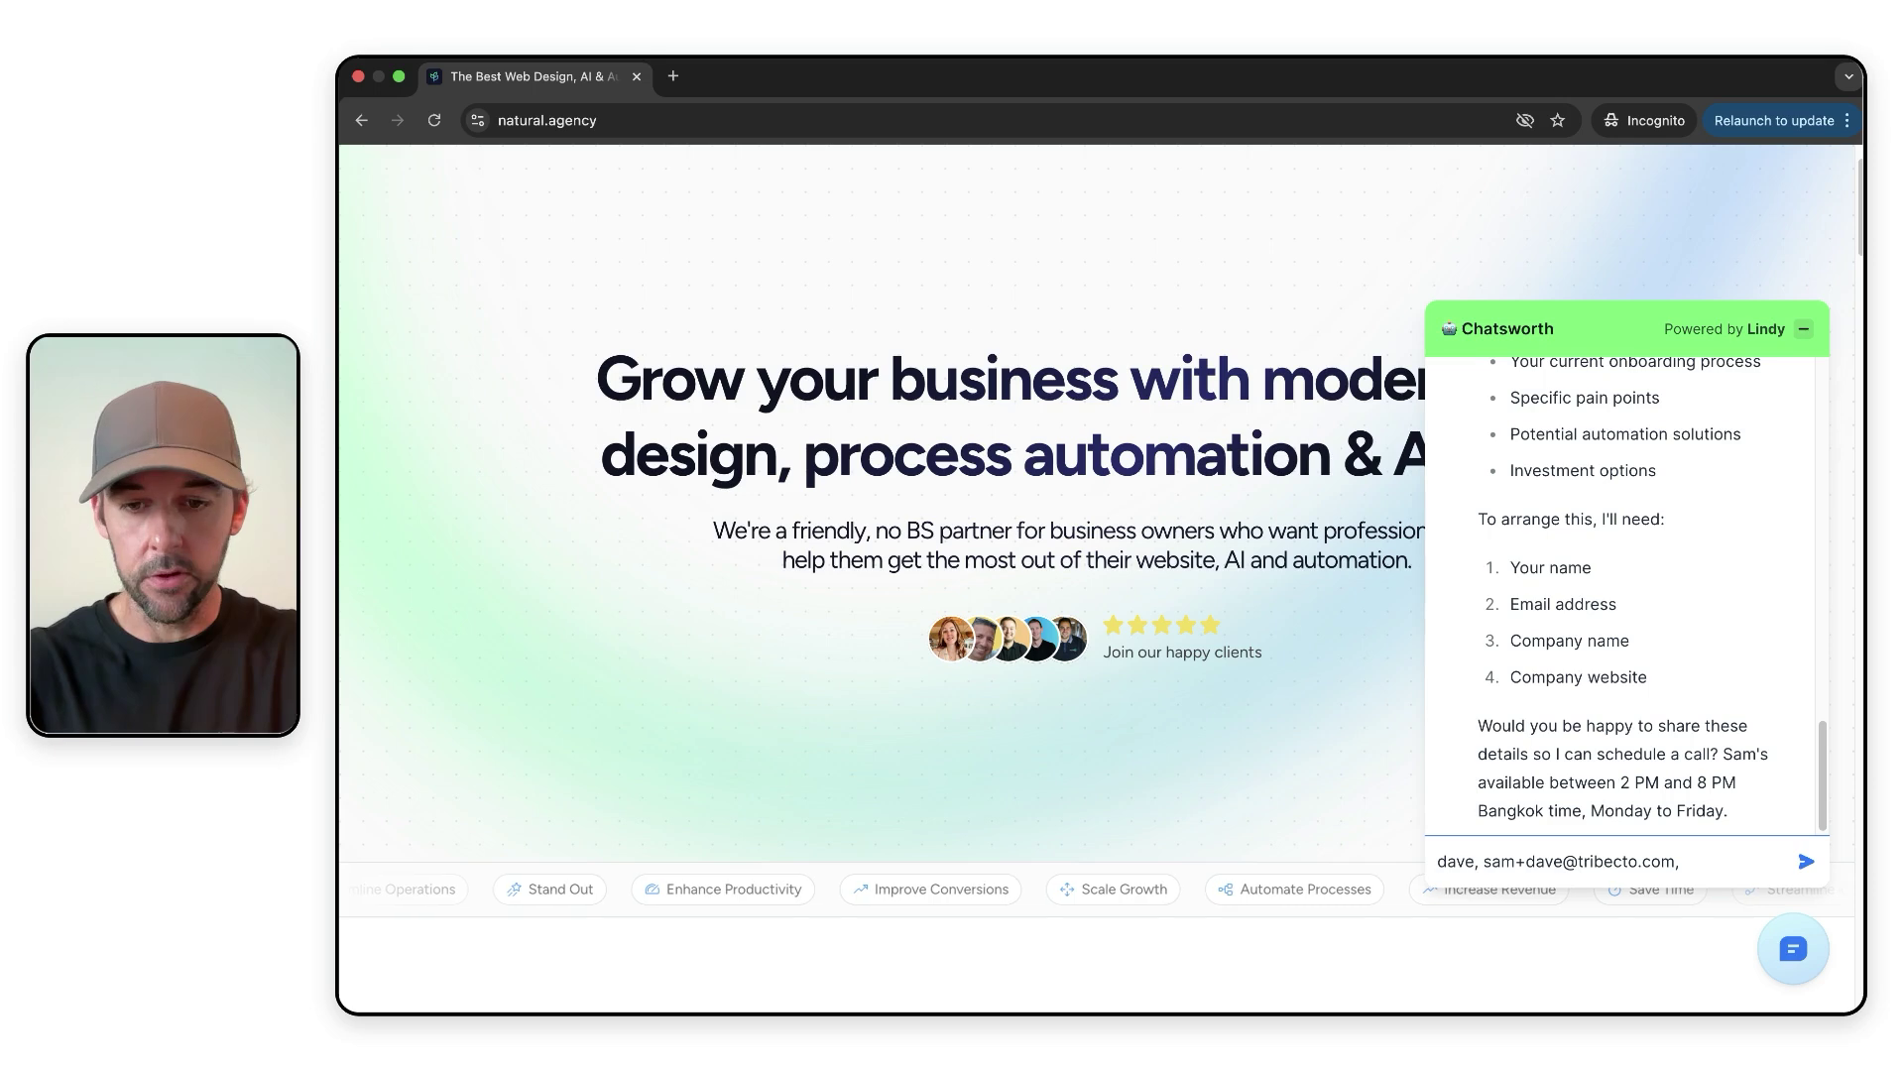
text(dave's recruiters, davesre)
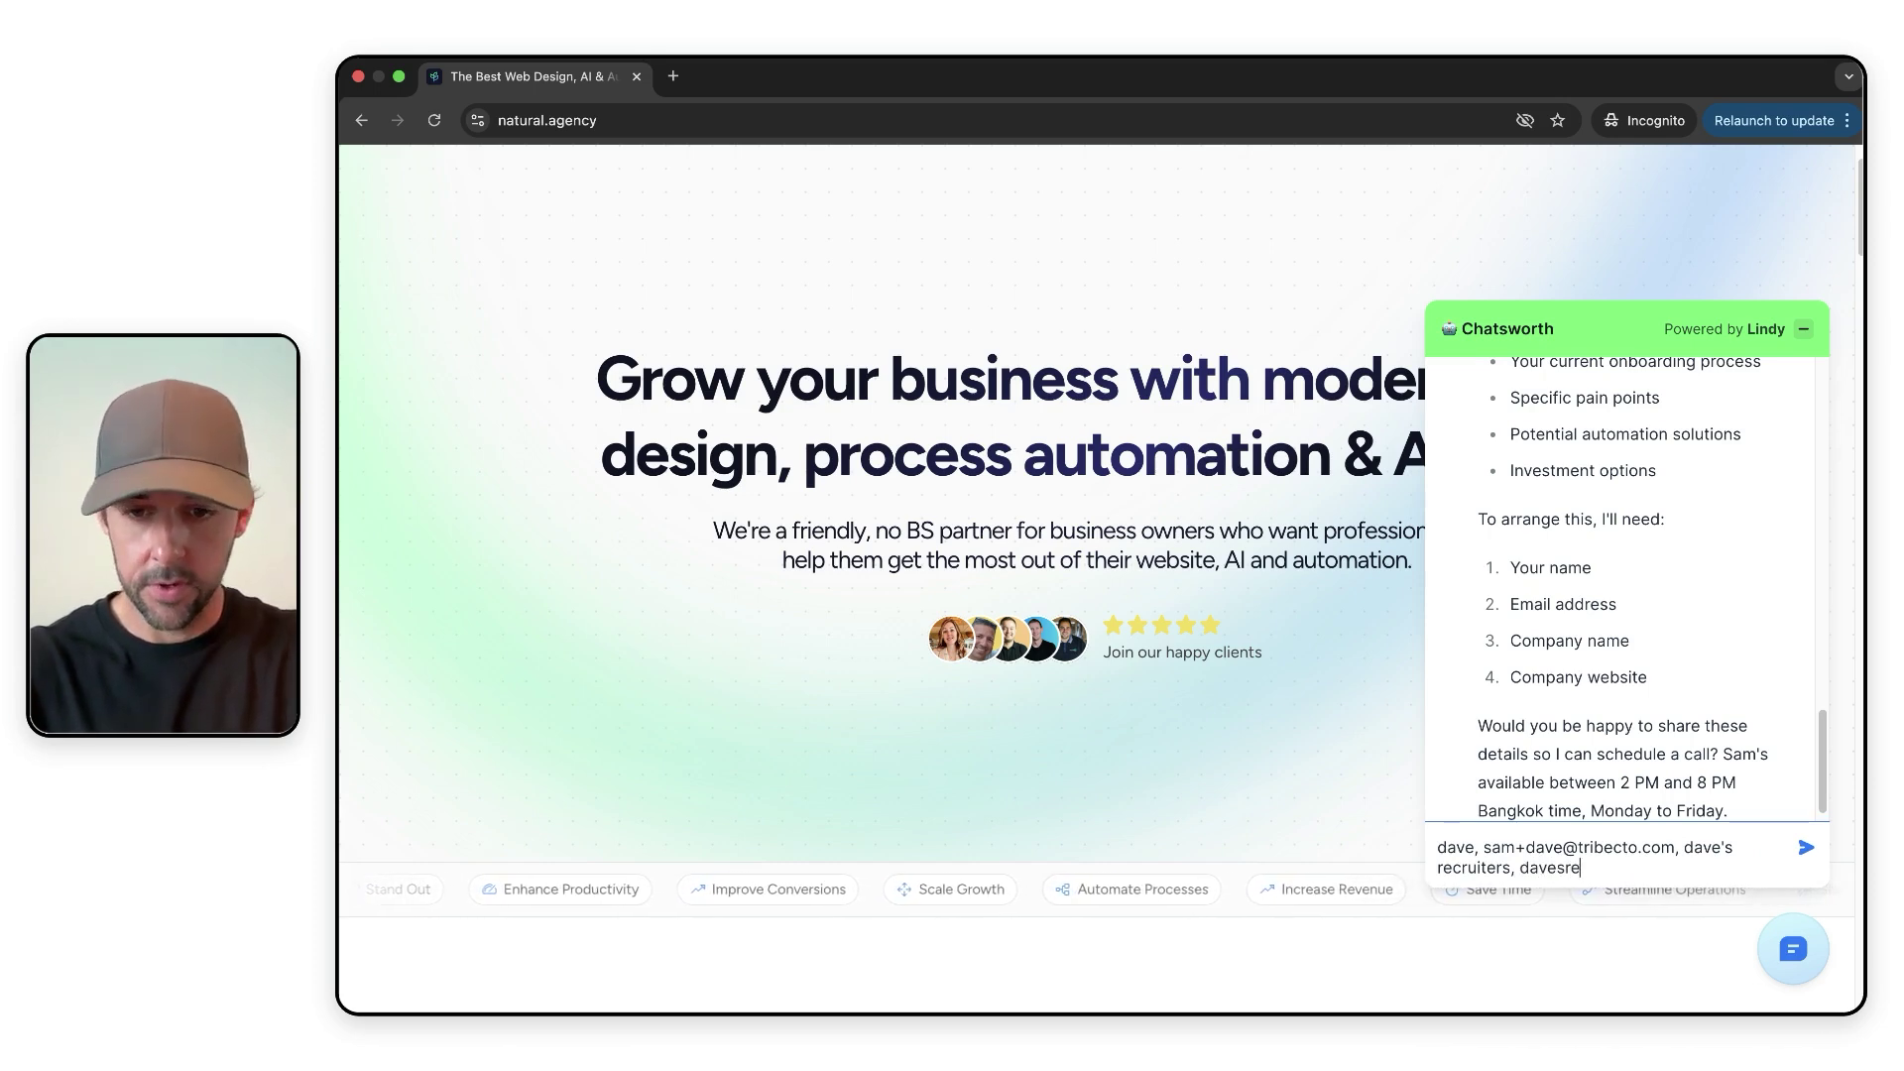
text(cruiters.com)
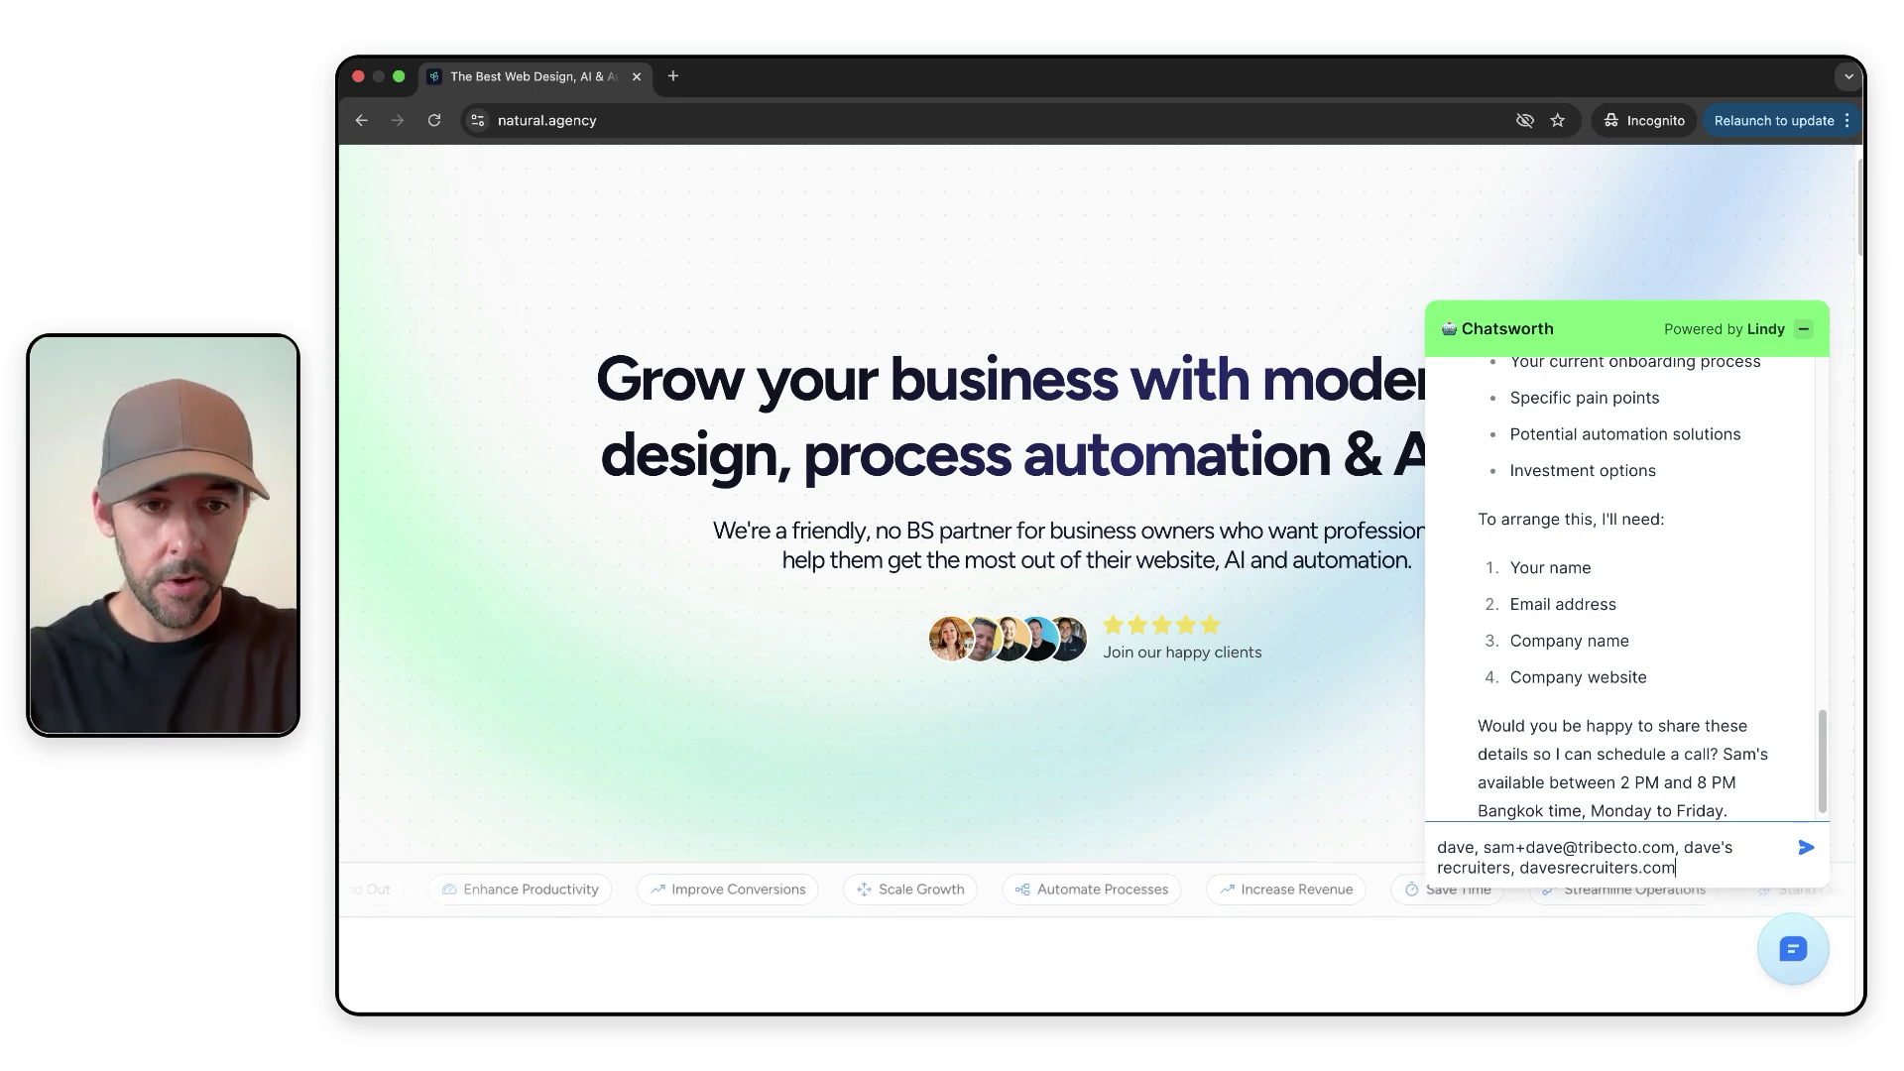
key(Return)
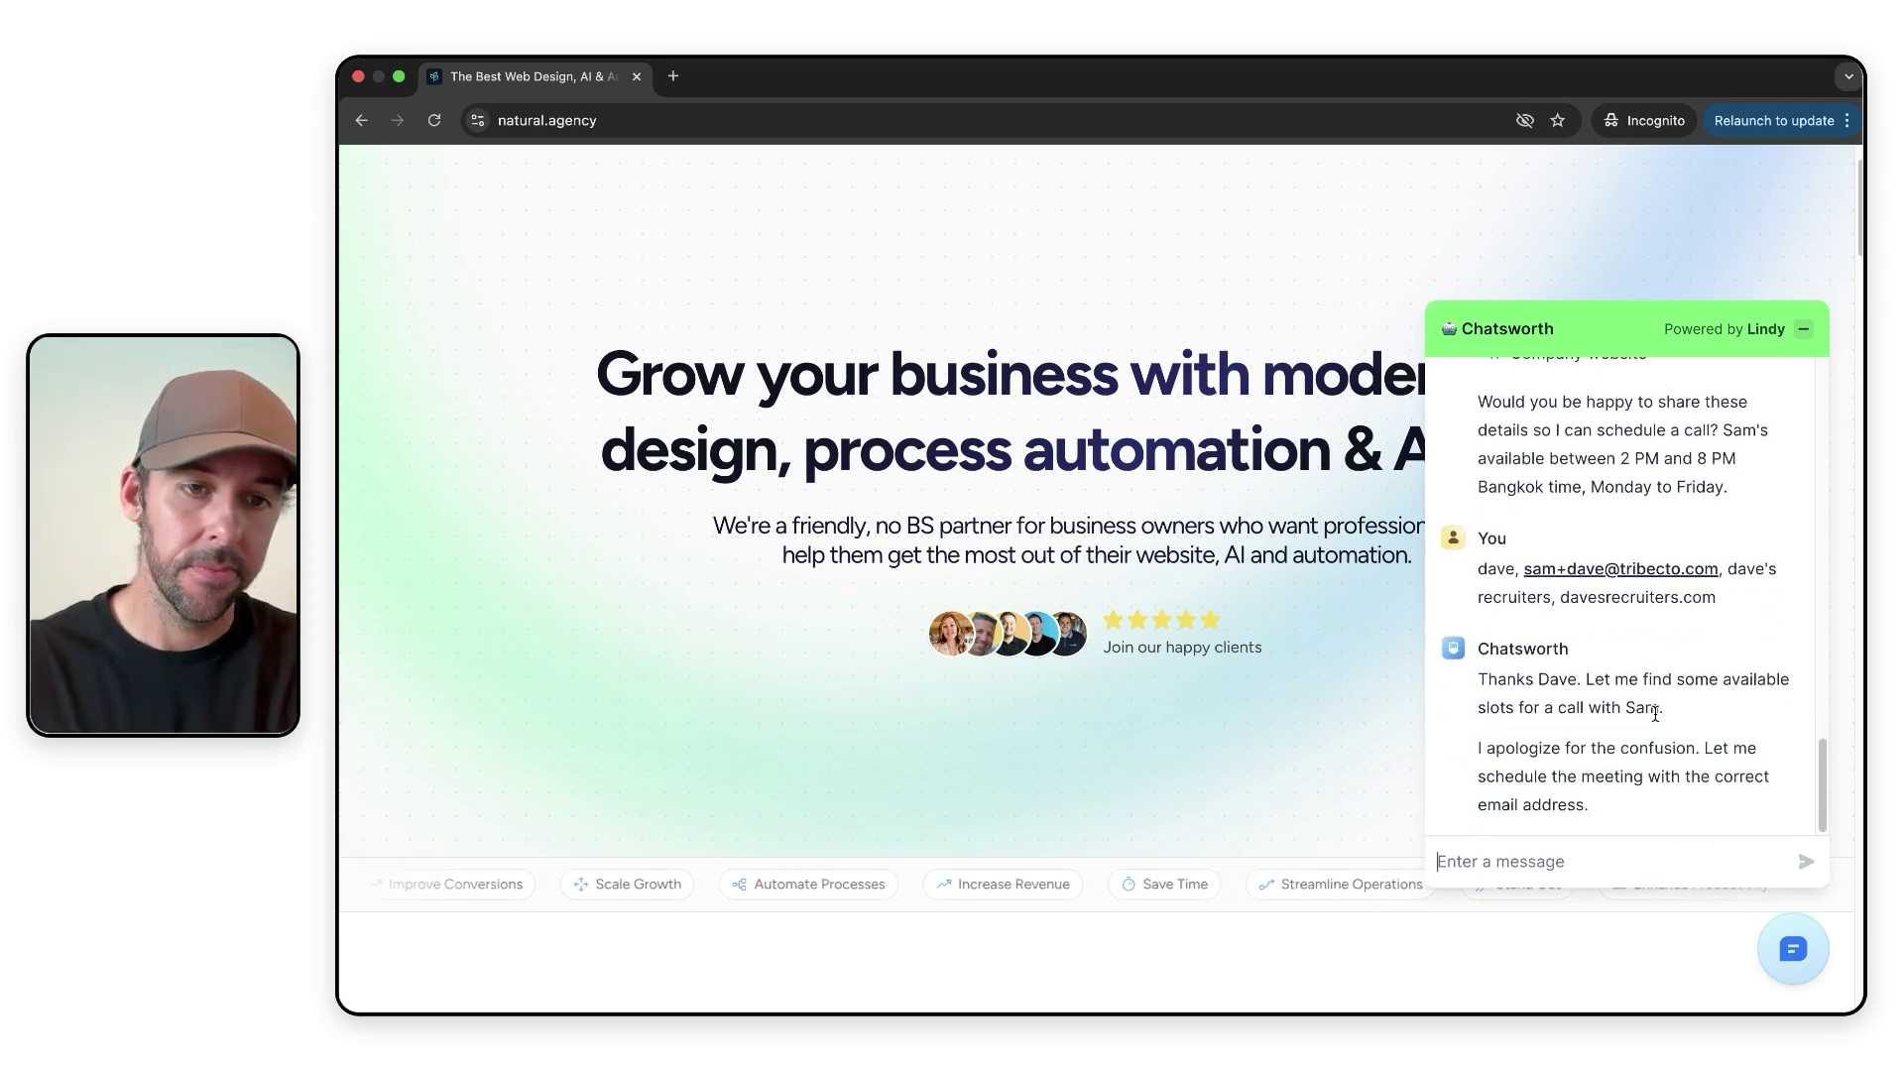
- Review Chatsworth's reply offering 30-minute discovery-call slots on Feb 3rd, 4th and 6th
drag(1476, 501, 1611, 560)
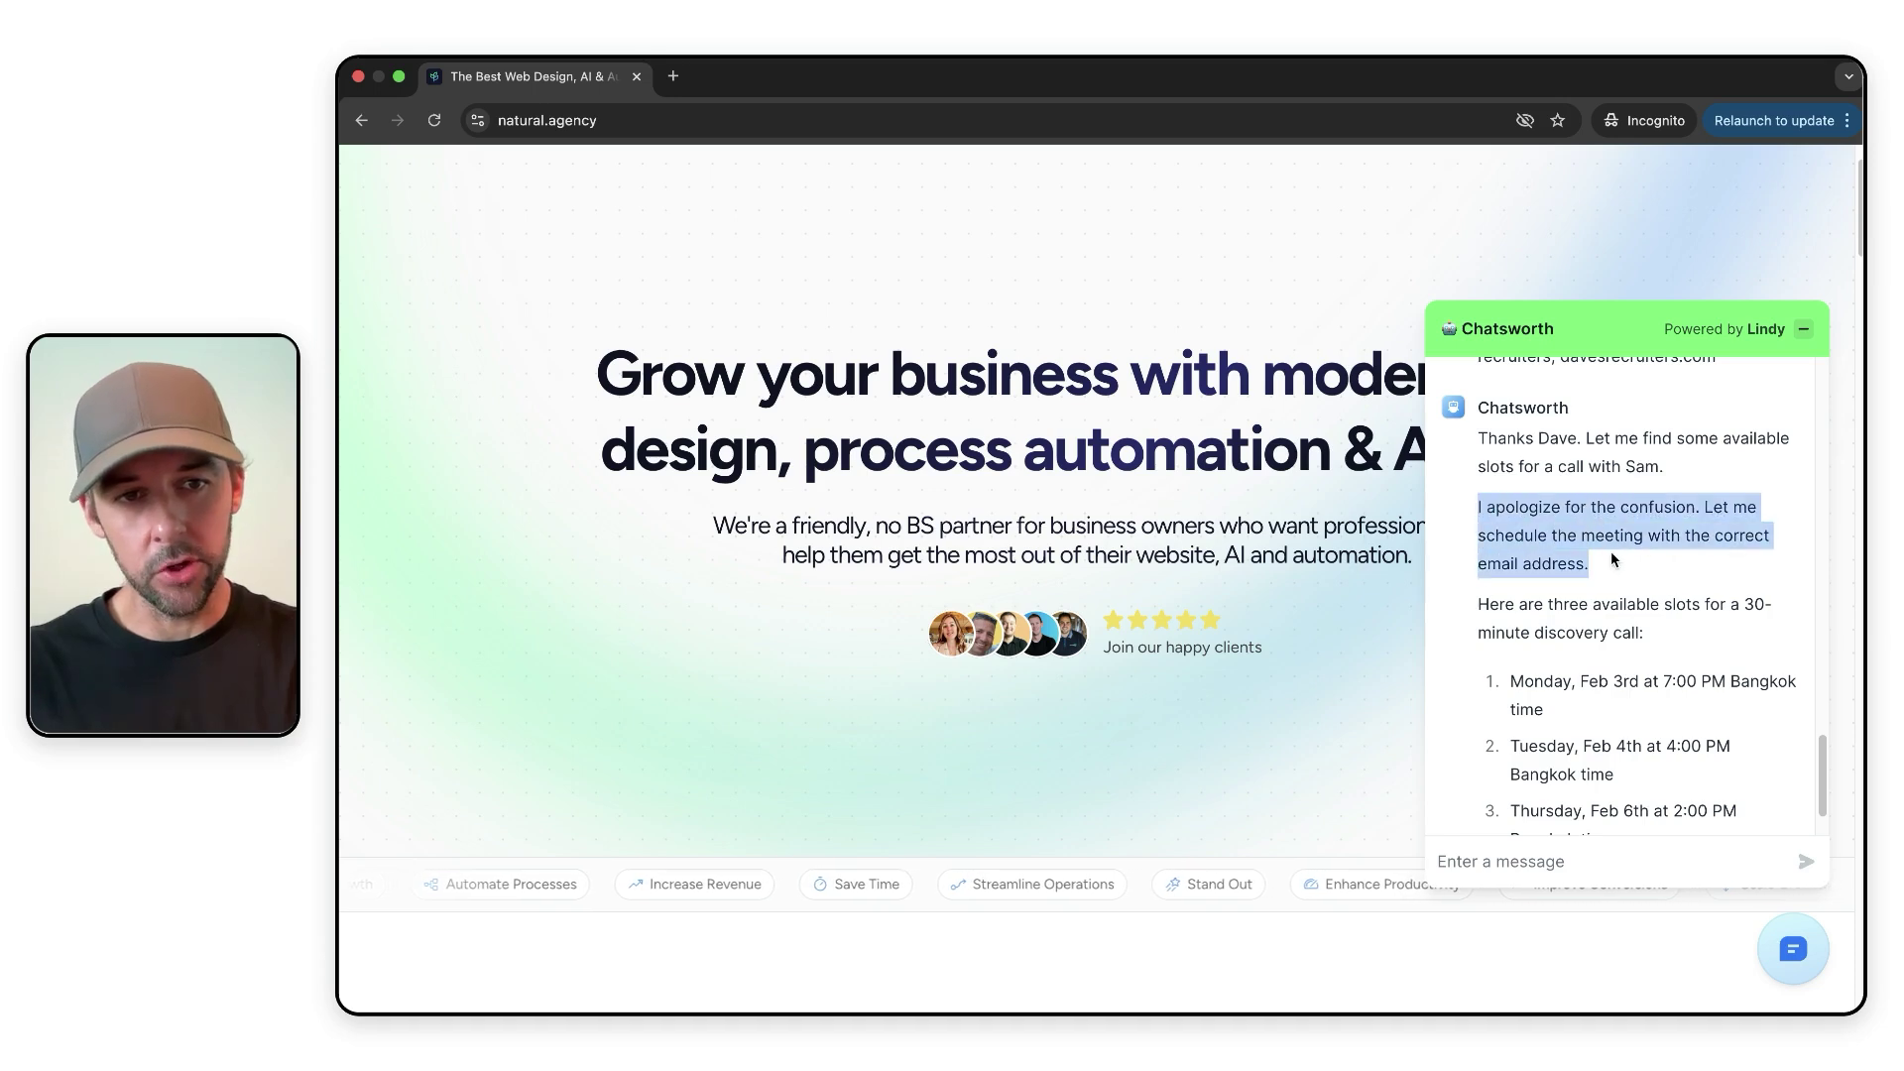
scroll(1611, 573, up, 2)
scroll(1611, 573, down, 1)
scroll(1611, 573, down, 1)
click(1611, 556)
scroll(1613, 655, down, 1)
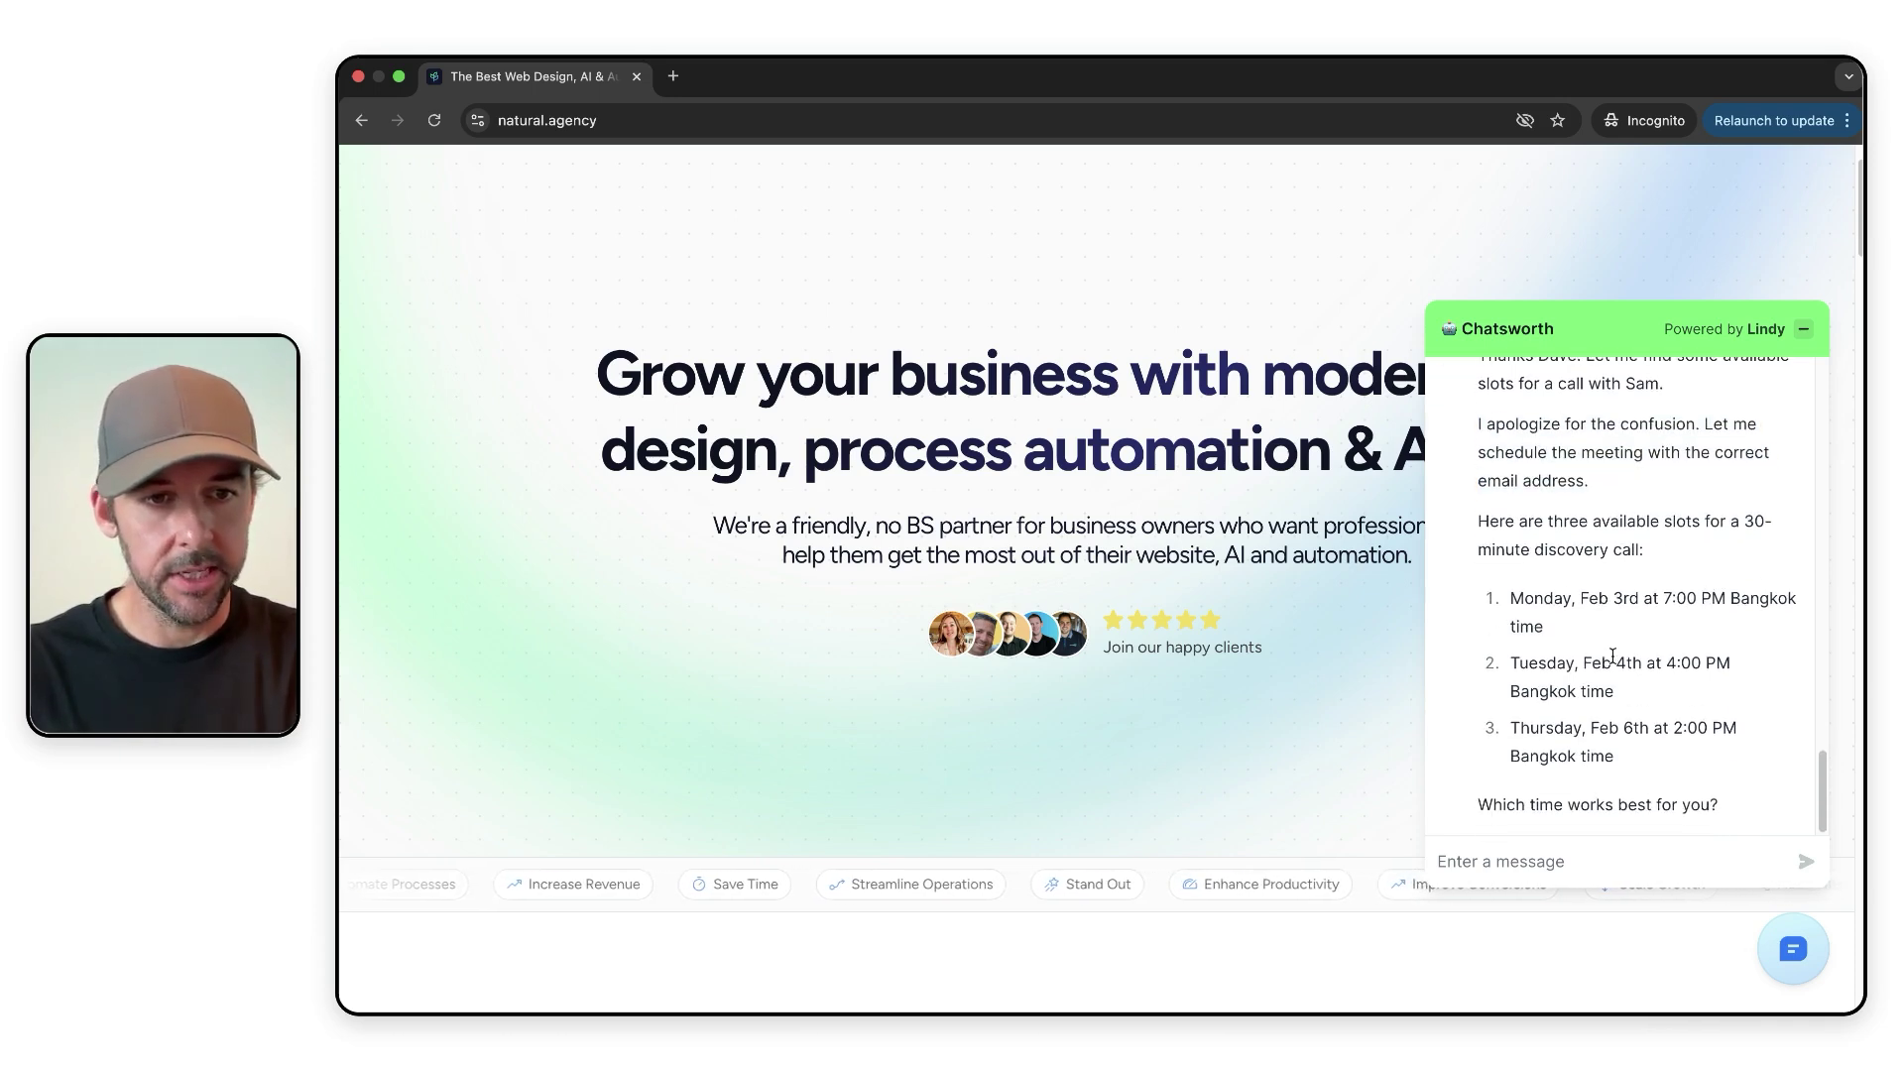
- Highlight and read the three offered discovery-call time slots
drag(1561, 533, 1710, 574)
click(1702, 560)
scroll(1702, 568, down, 1)
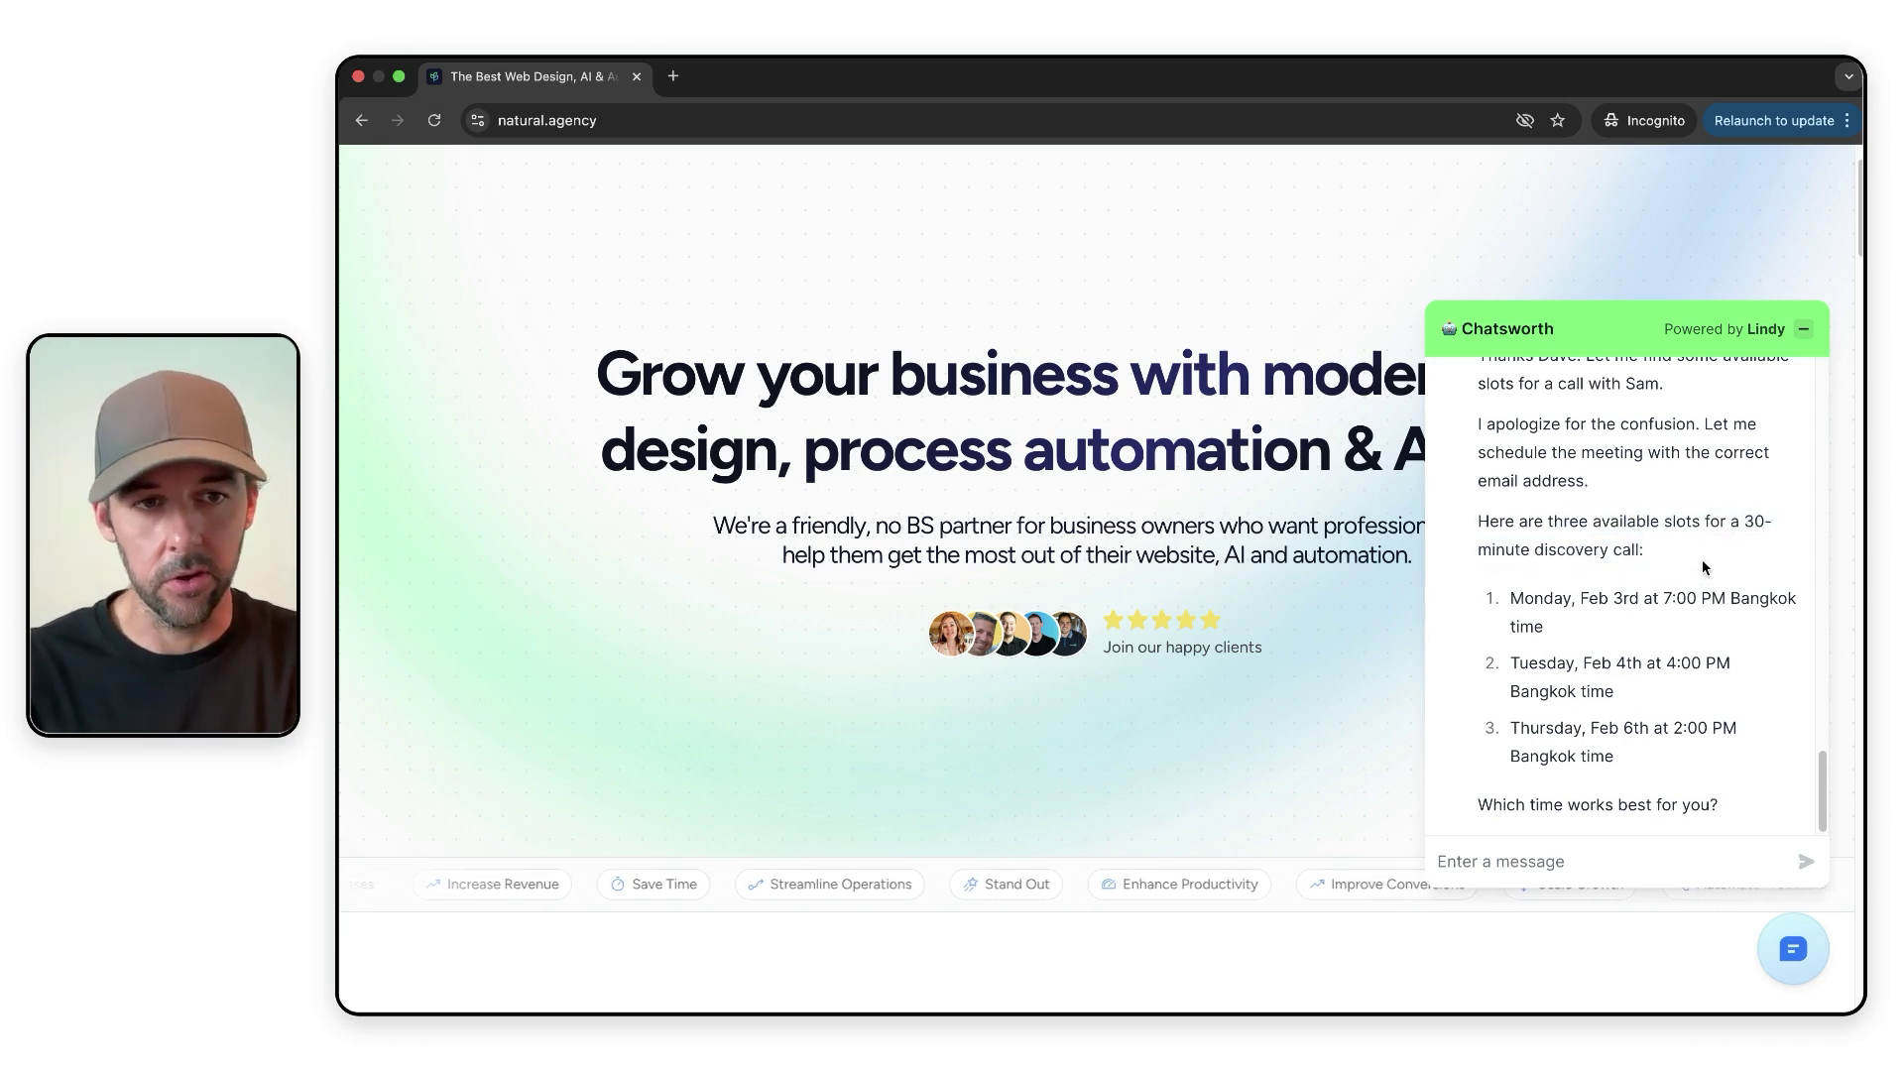
drag(1725, 601, 1744, 745)
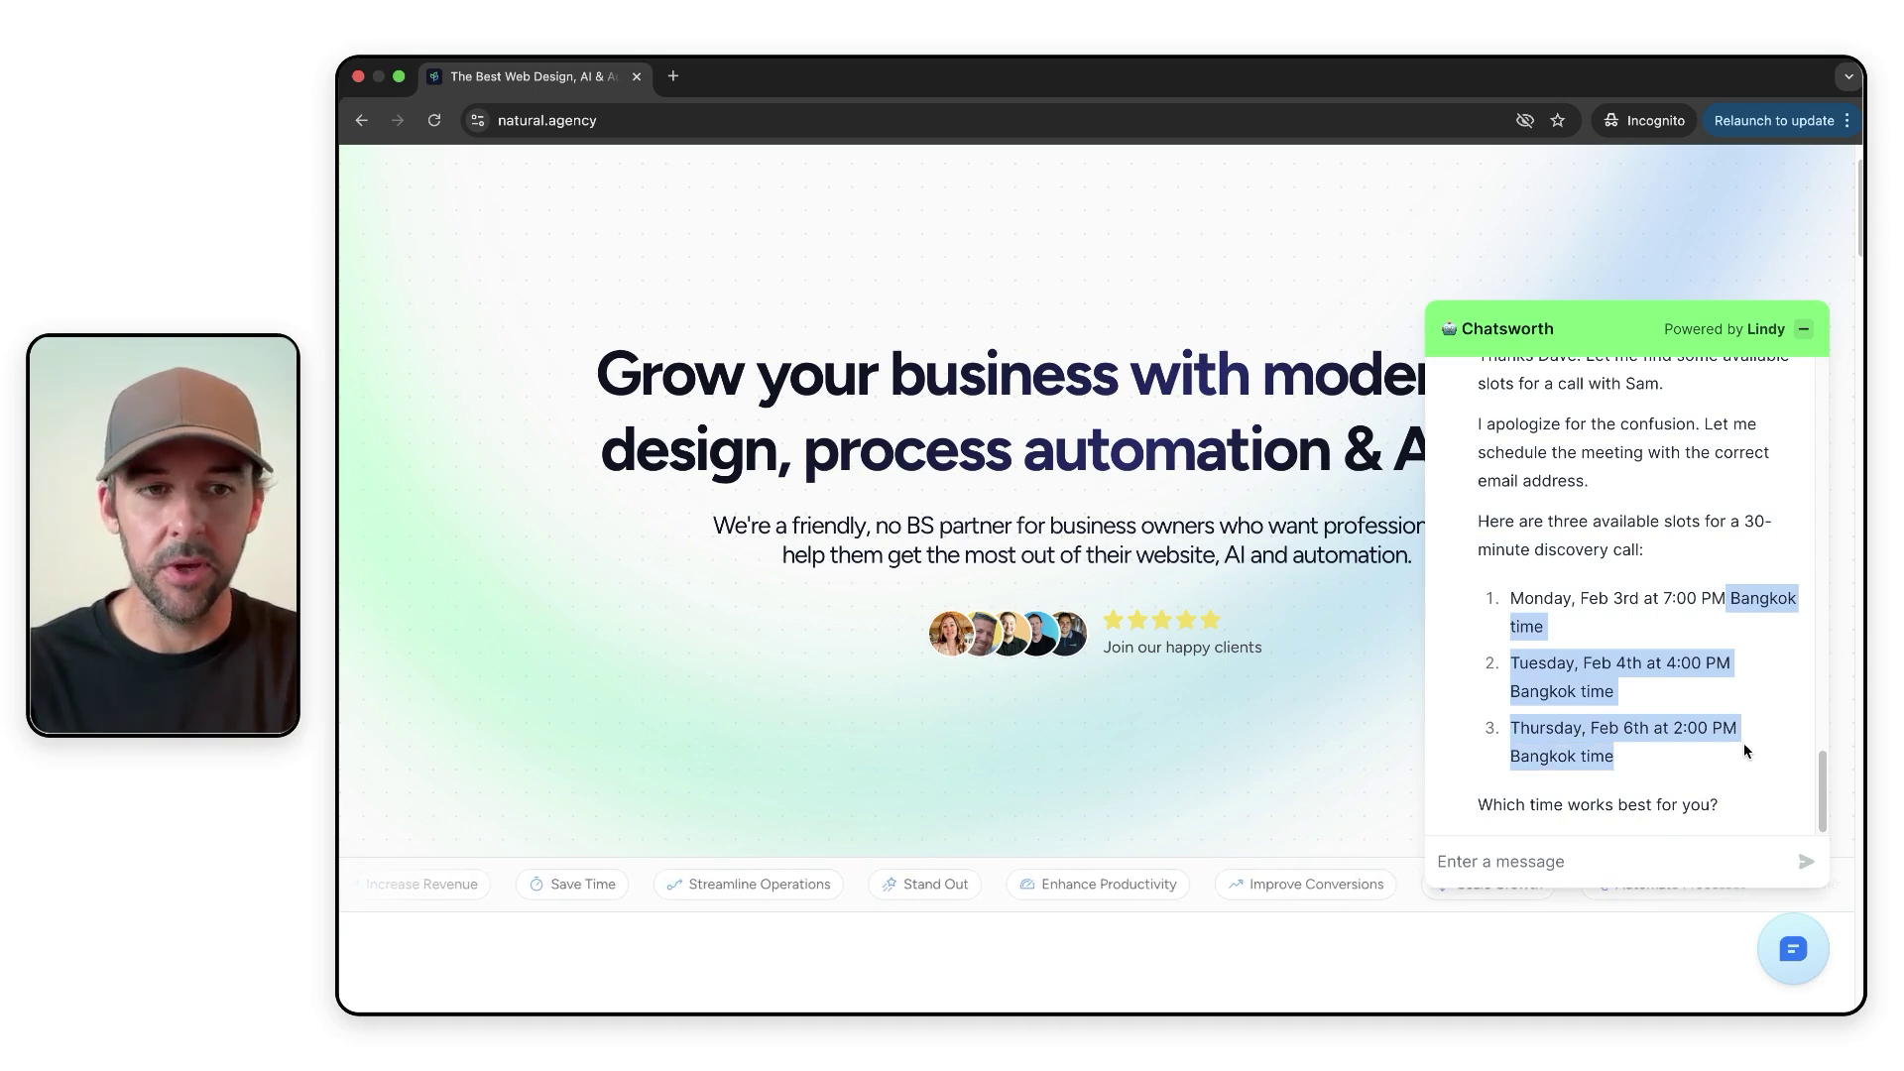
click(1760, 730)
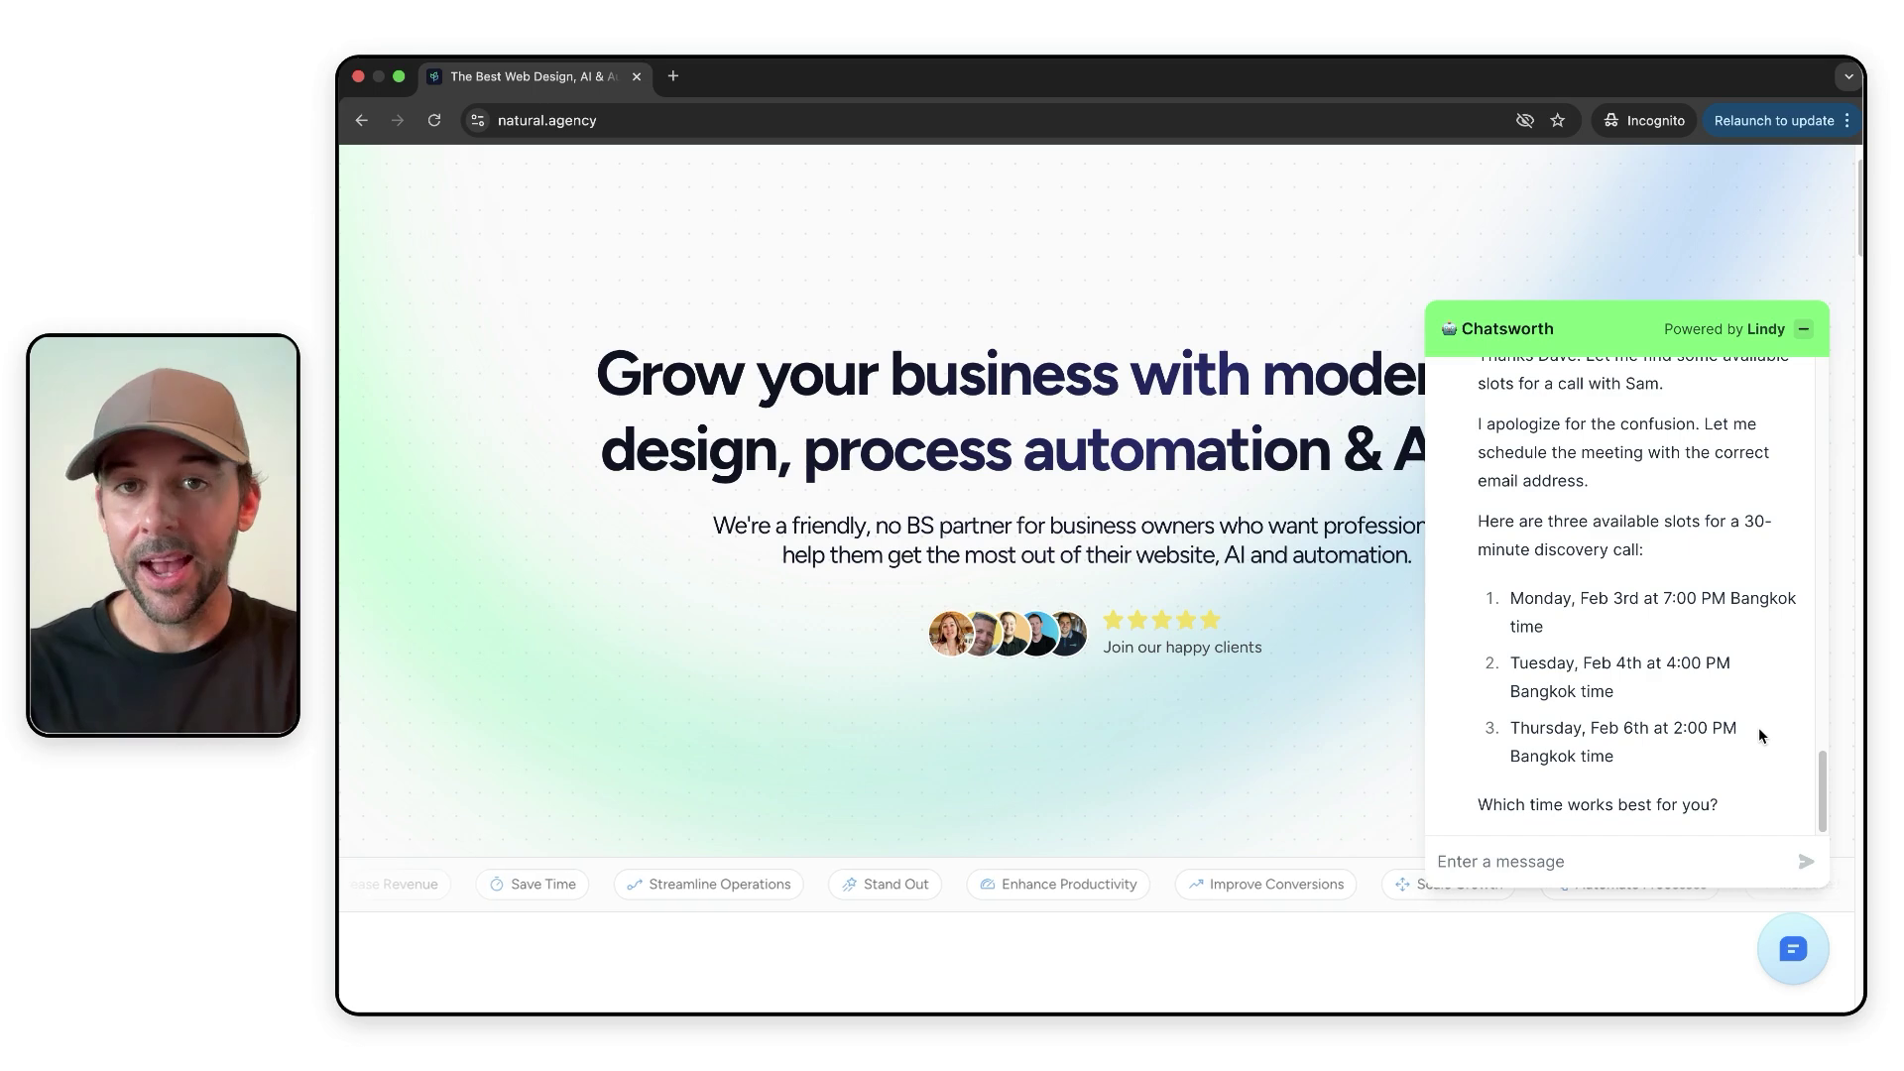
- Reply 'tuesday' to book the February 4th 4:00 PM Bangkok-time call
click(1676, 862)
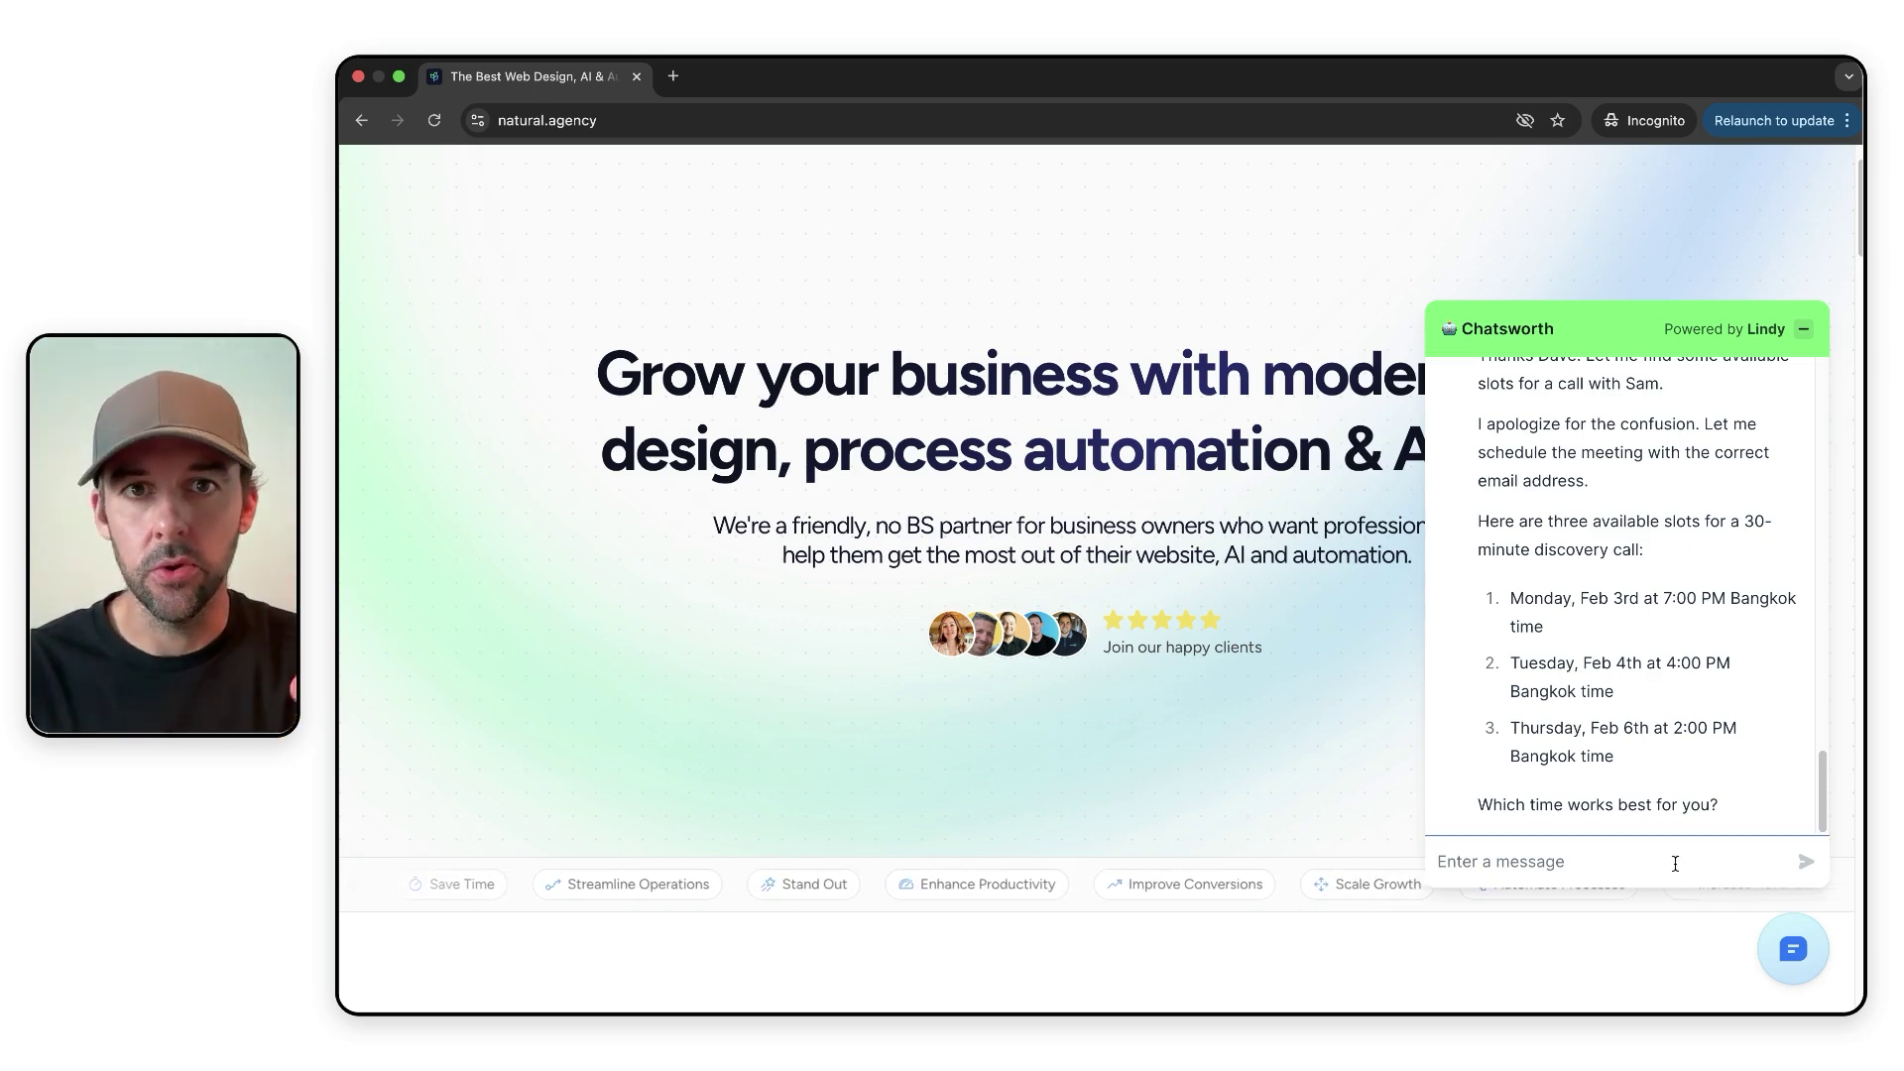
text(tuesday)
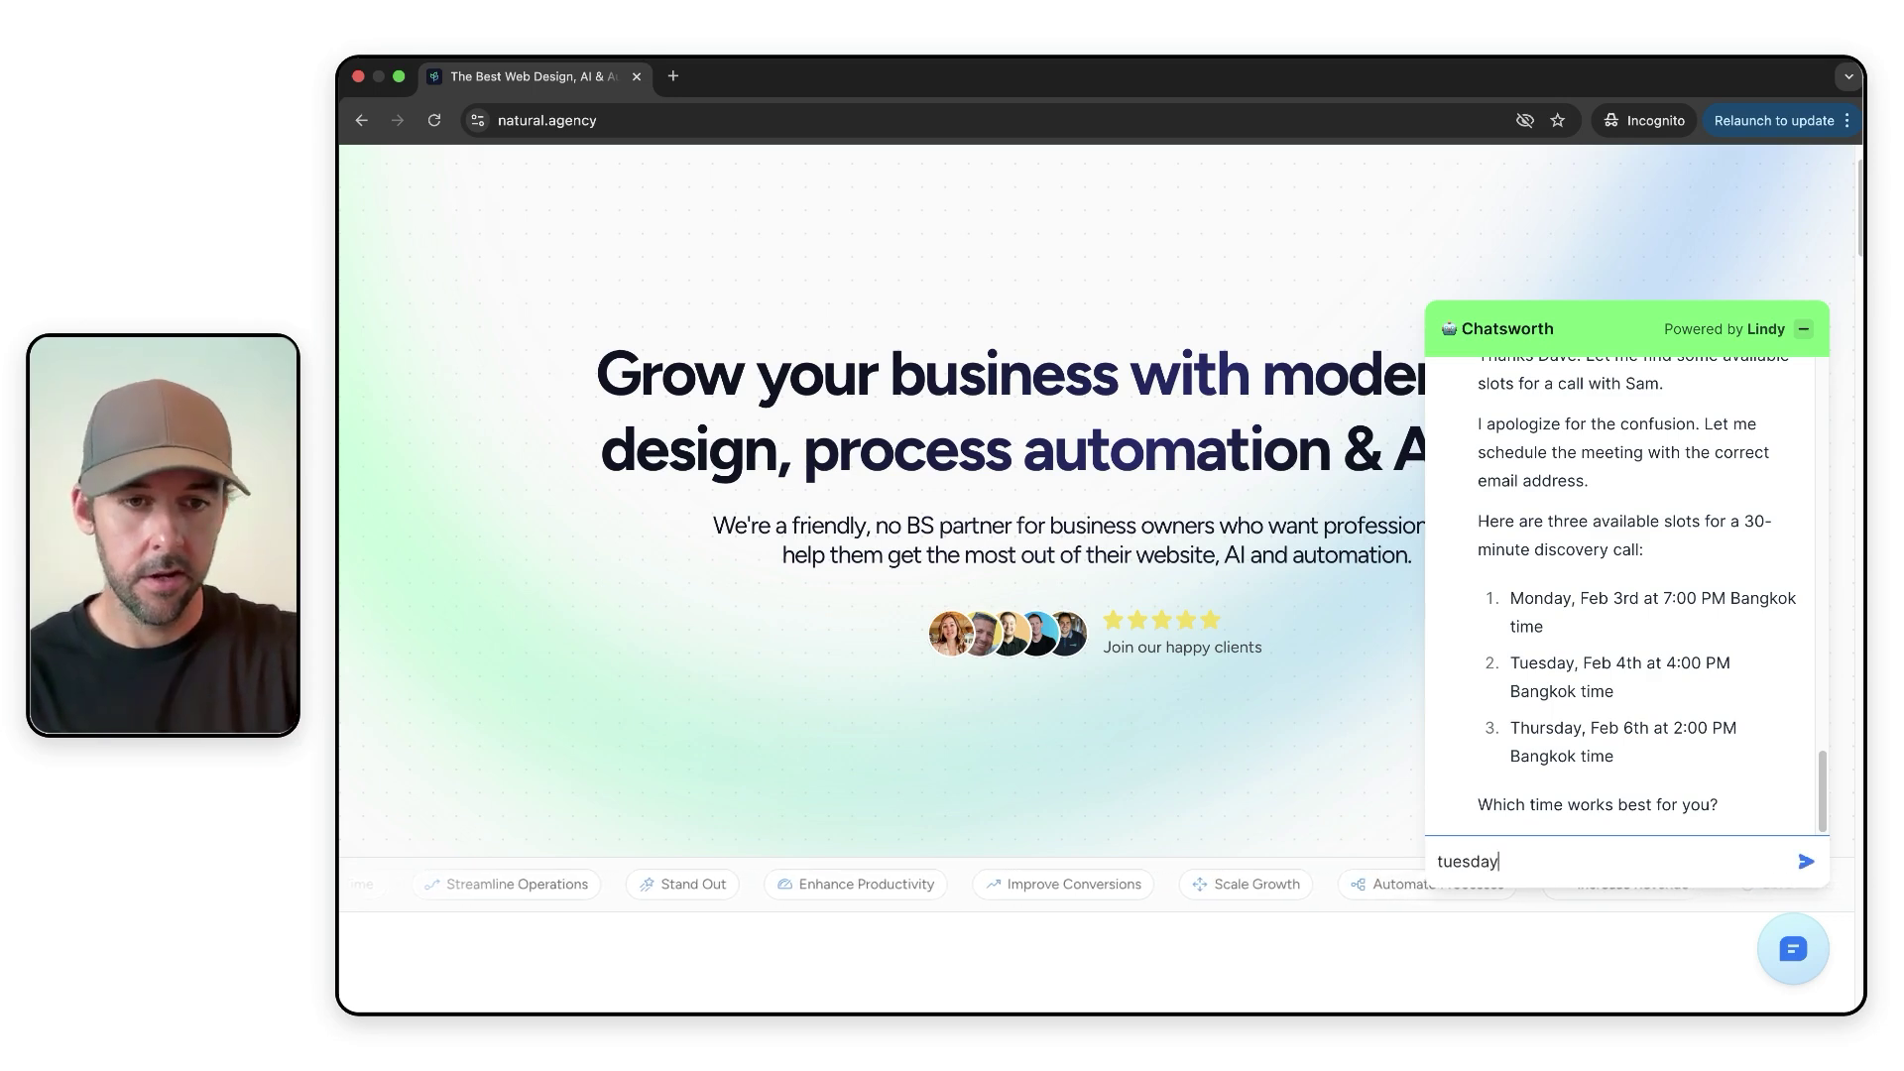
key(Return)
scroll(1651, 722, down, 1)
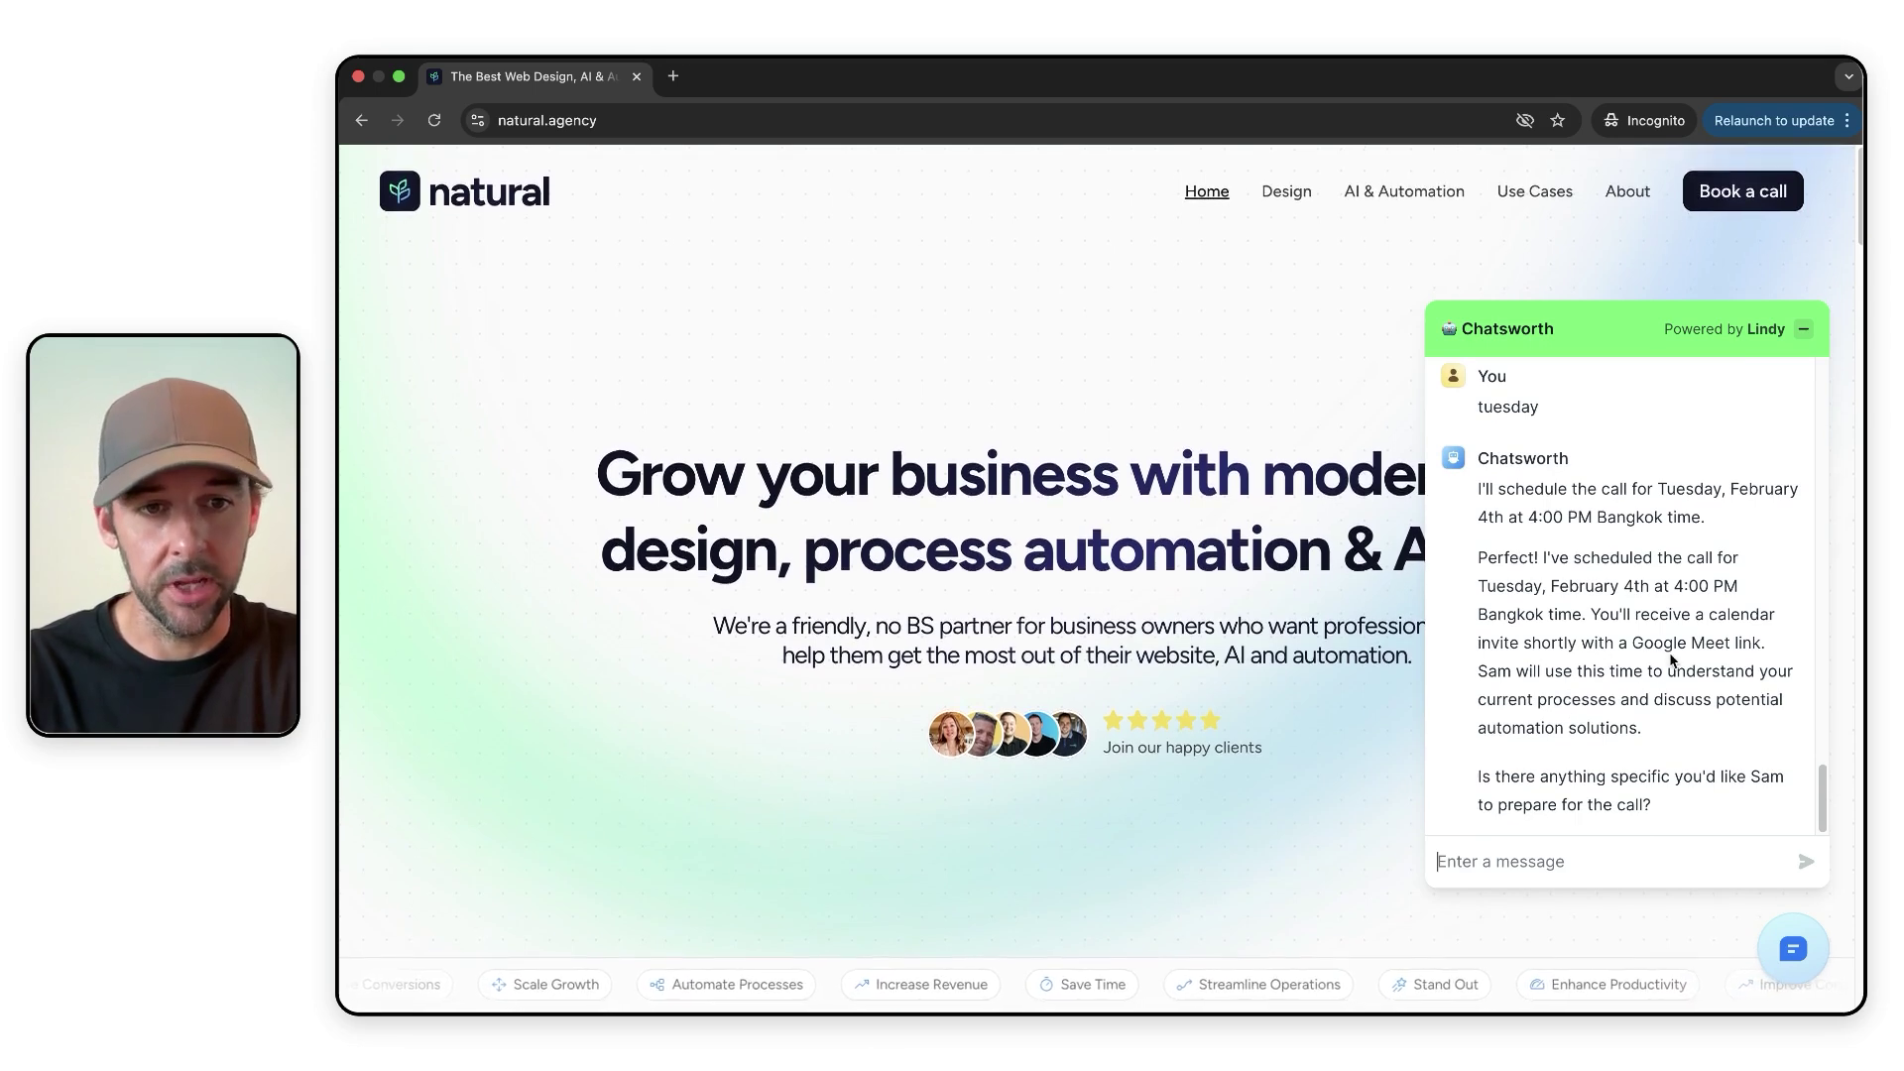
- Answer the follow-up with 'no thats fine thanks', then return to the Lindy flow editor
click(1618, 858)
text(no thats fine thanks)
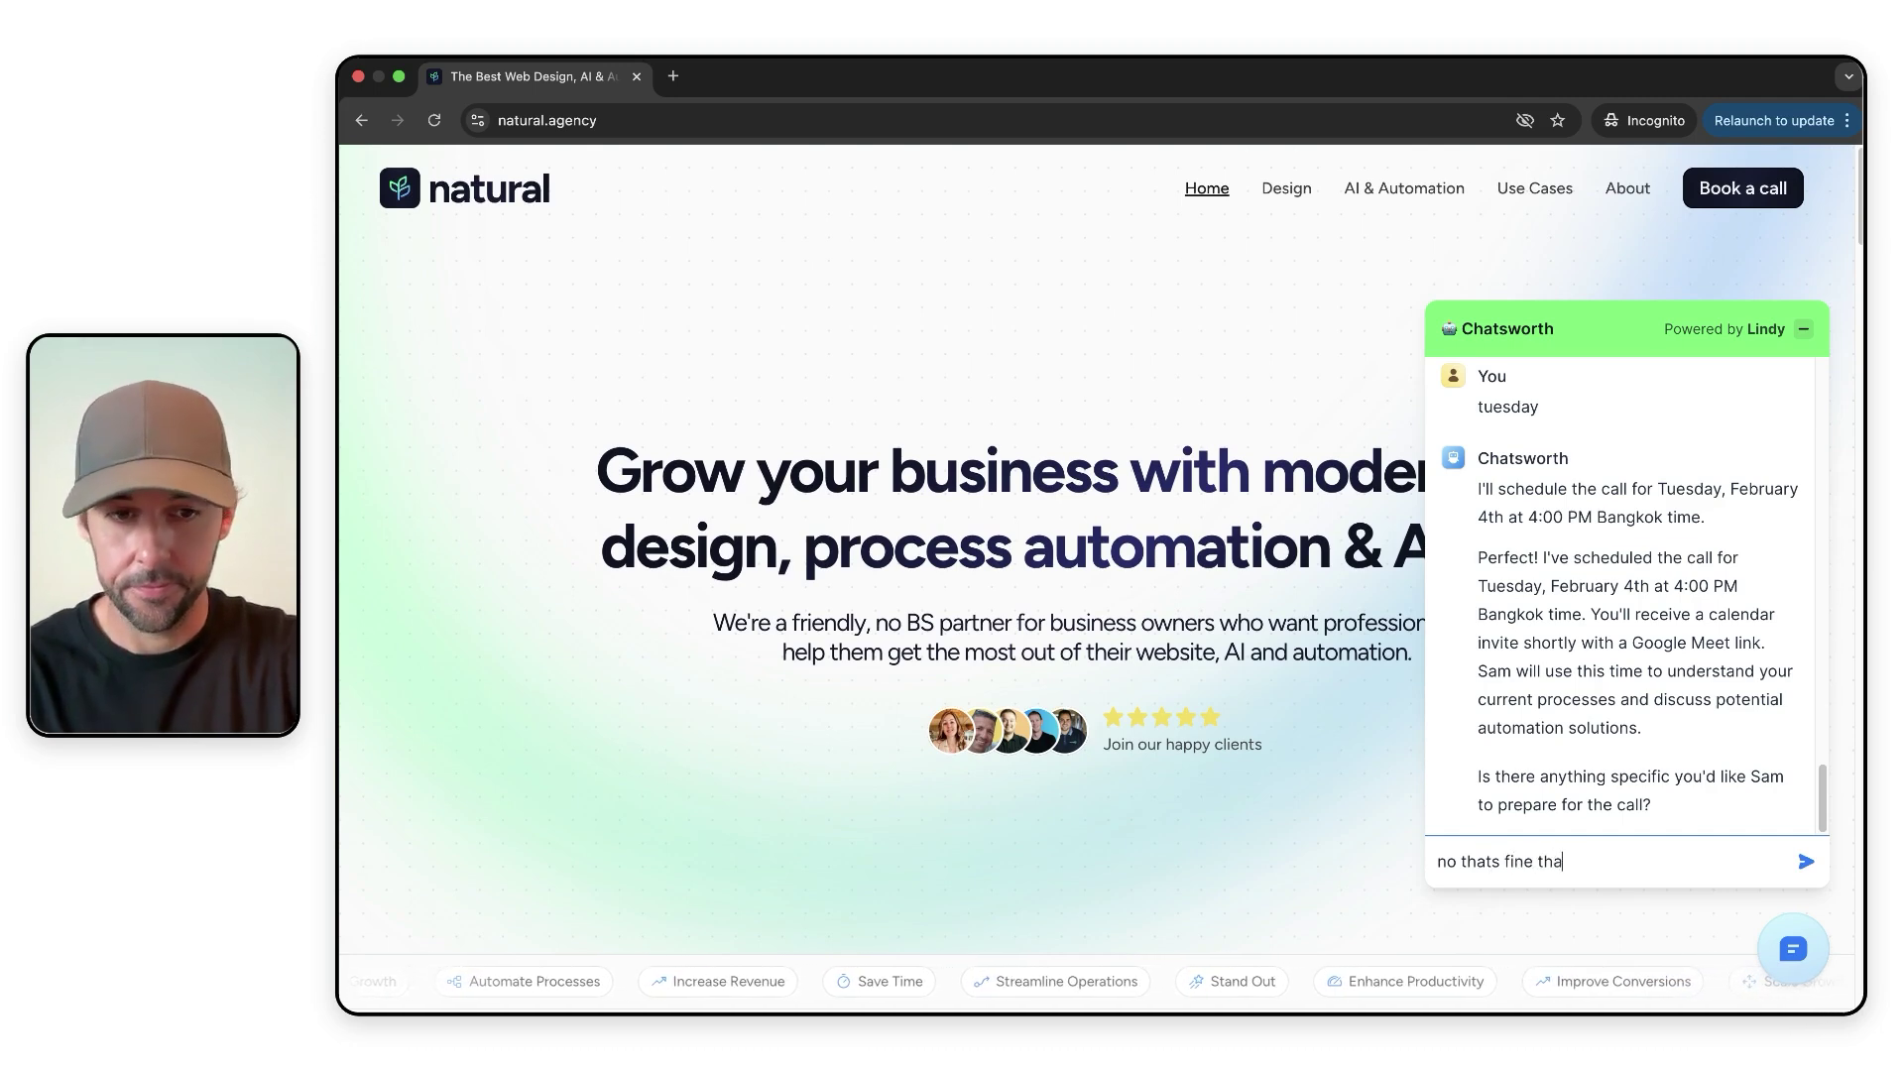
key(Return)
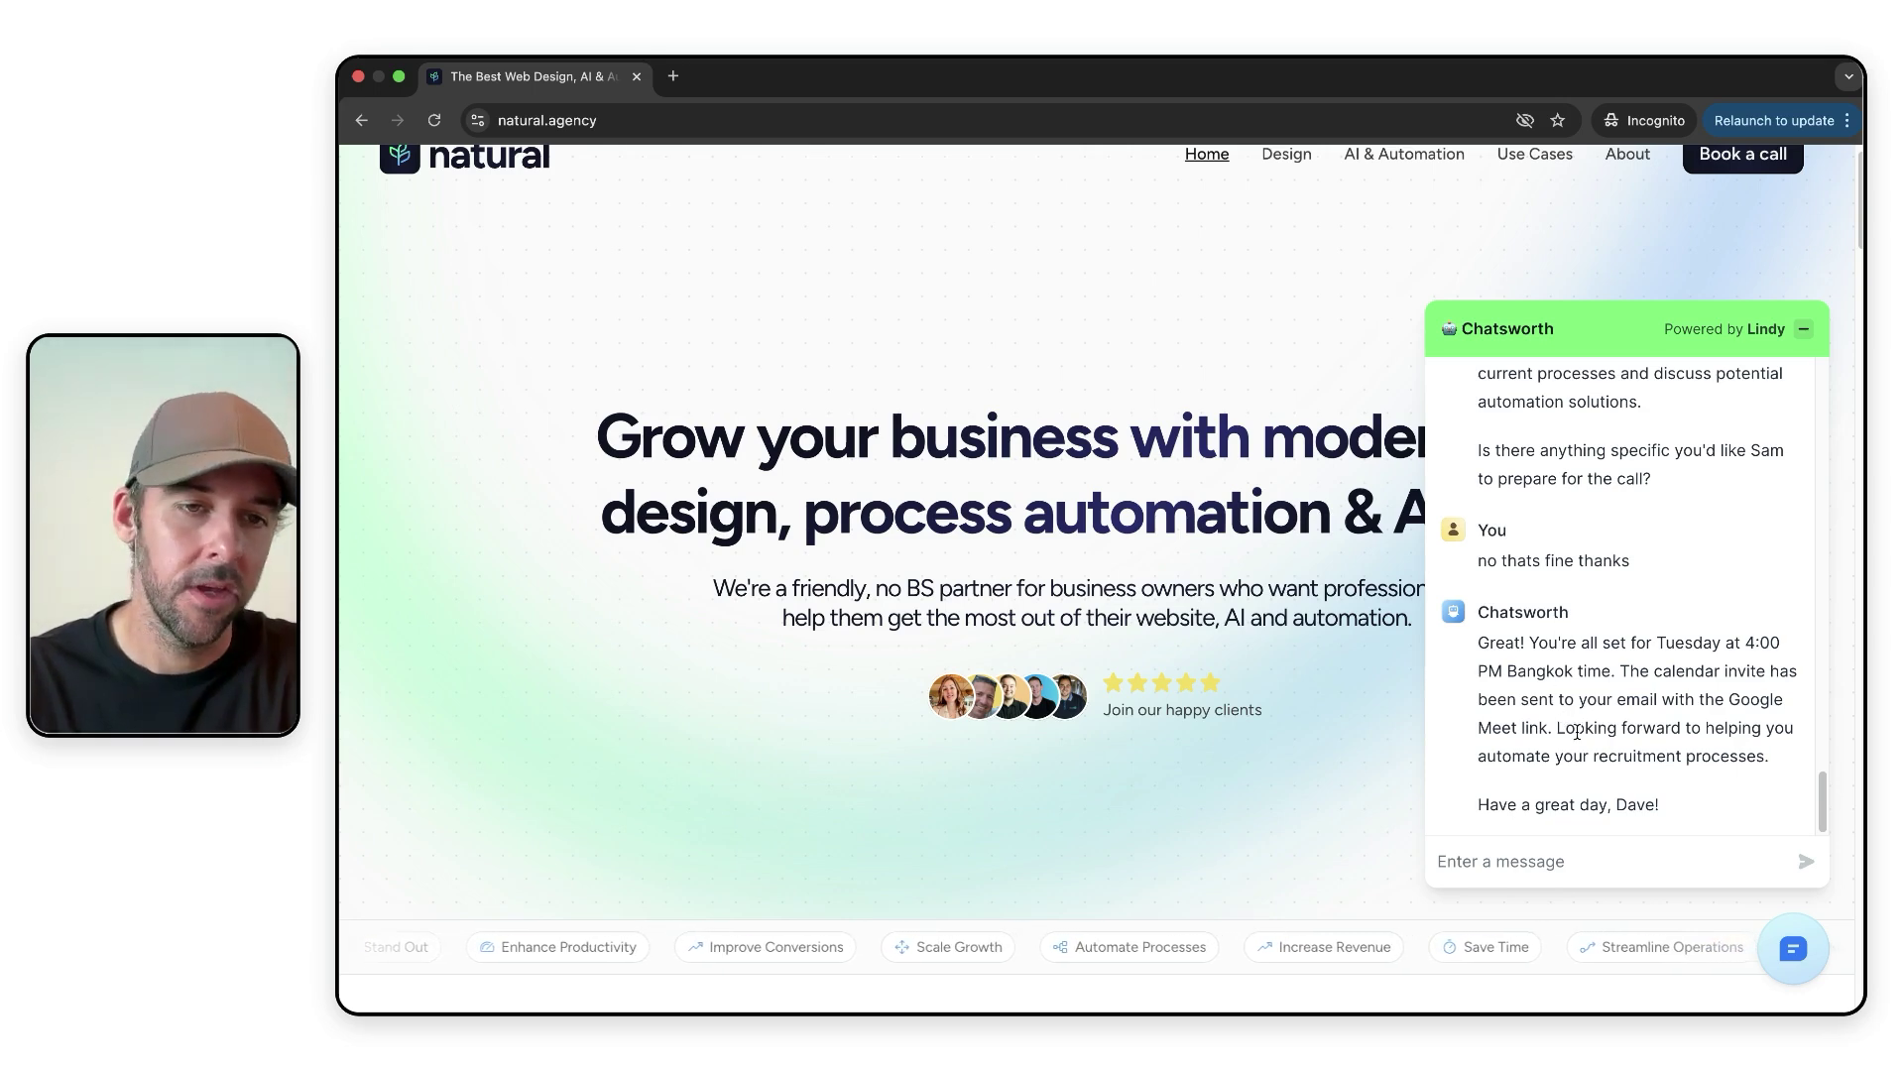
scroll(1572, 729, up, 10)
scroll(1577, 732, up, 15)
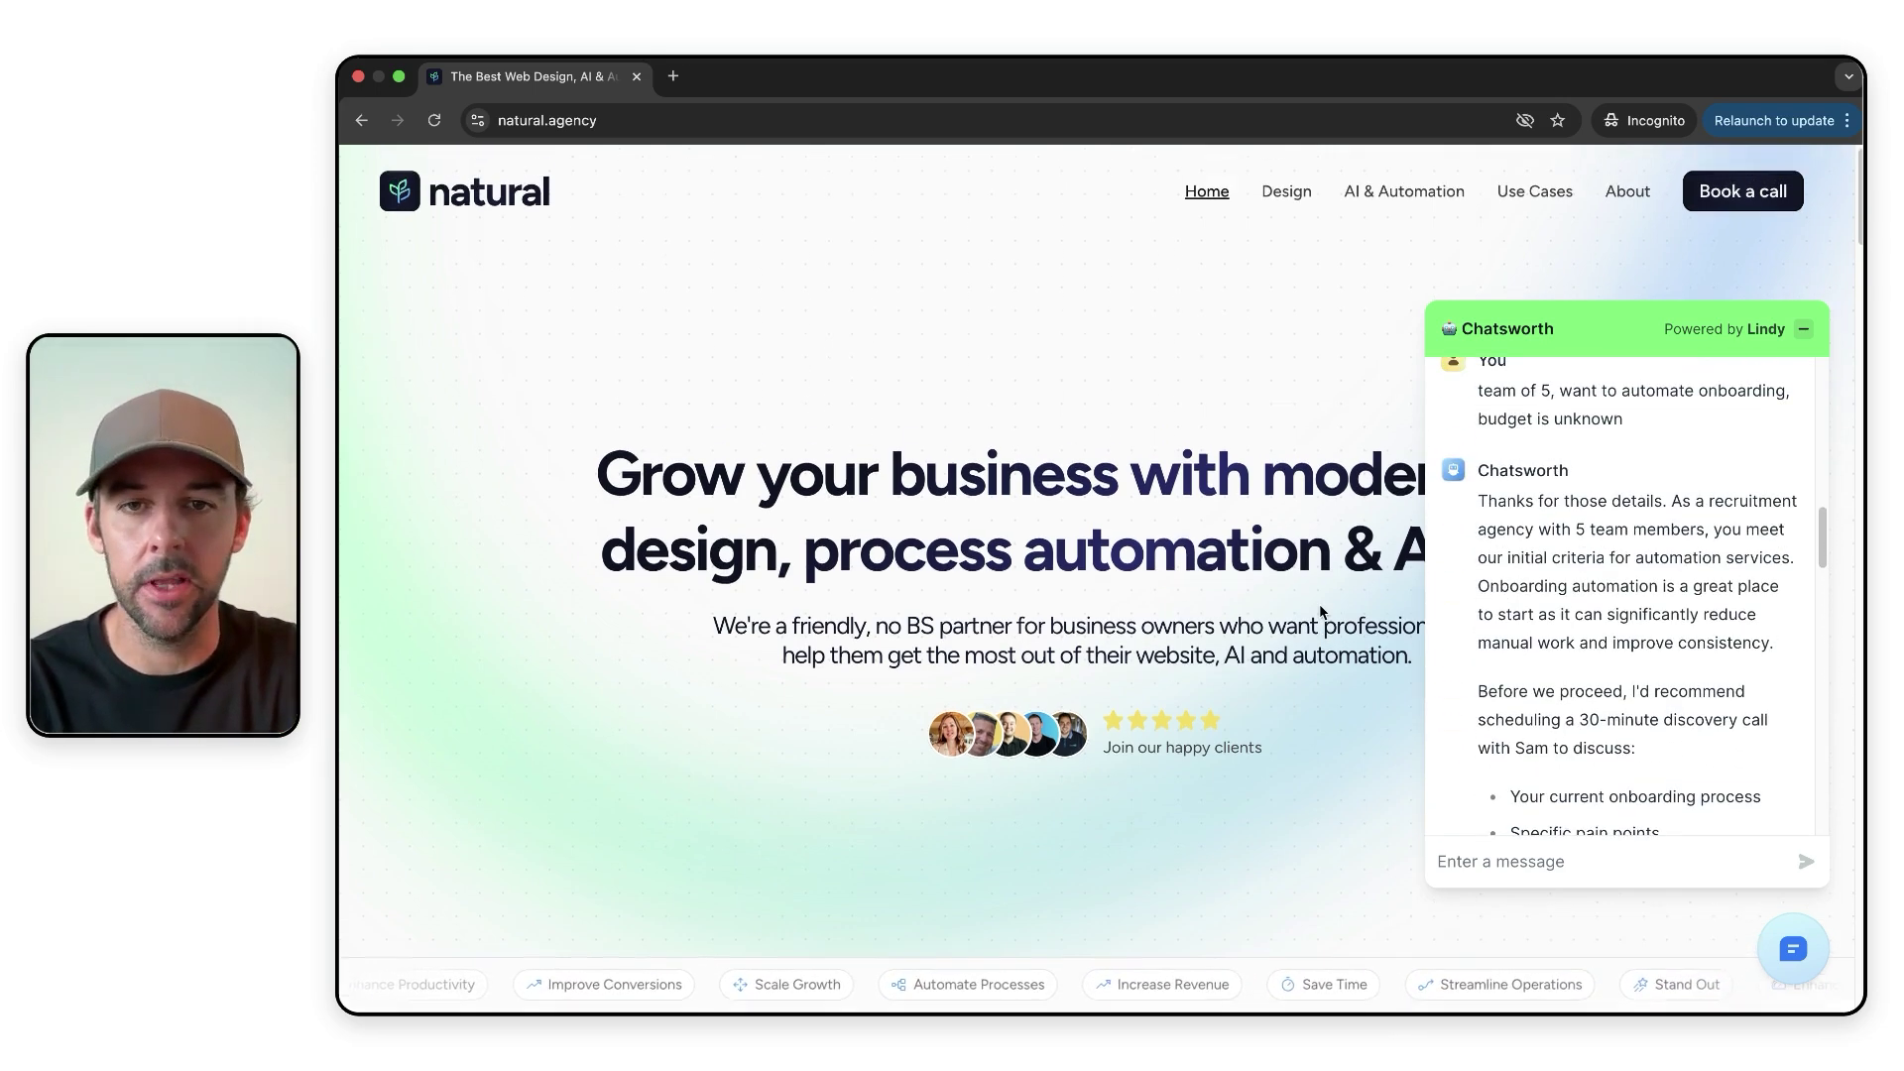
key(ctrl+Left)
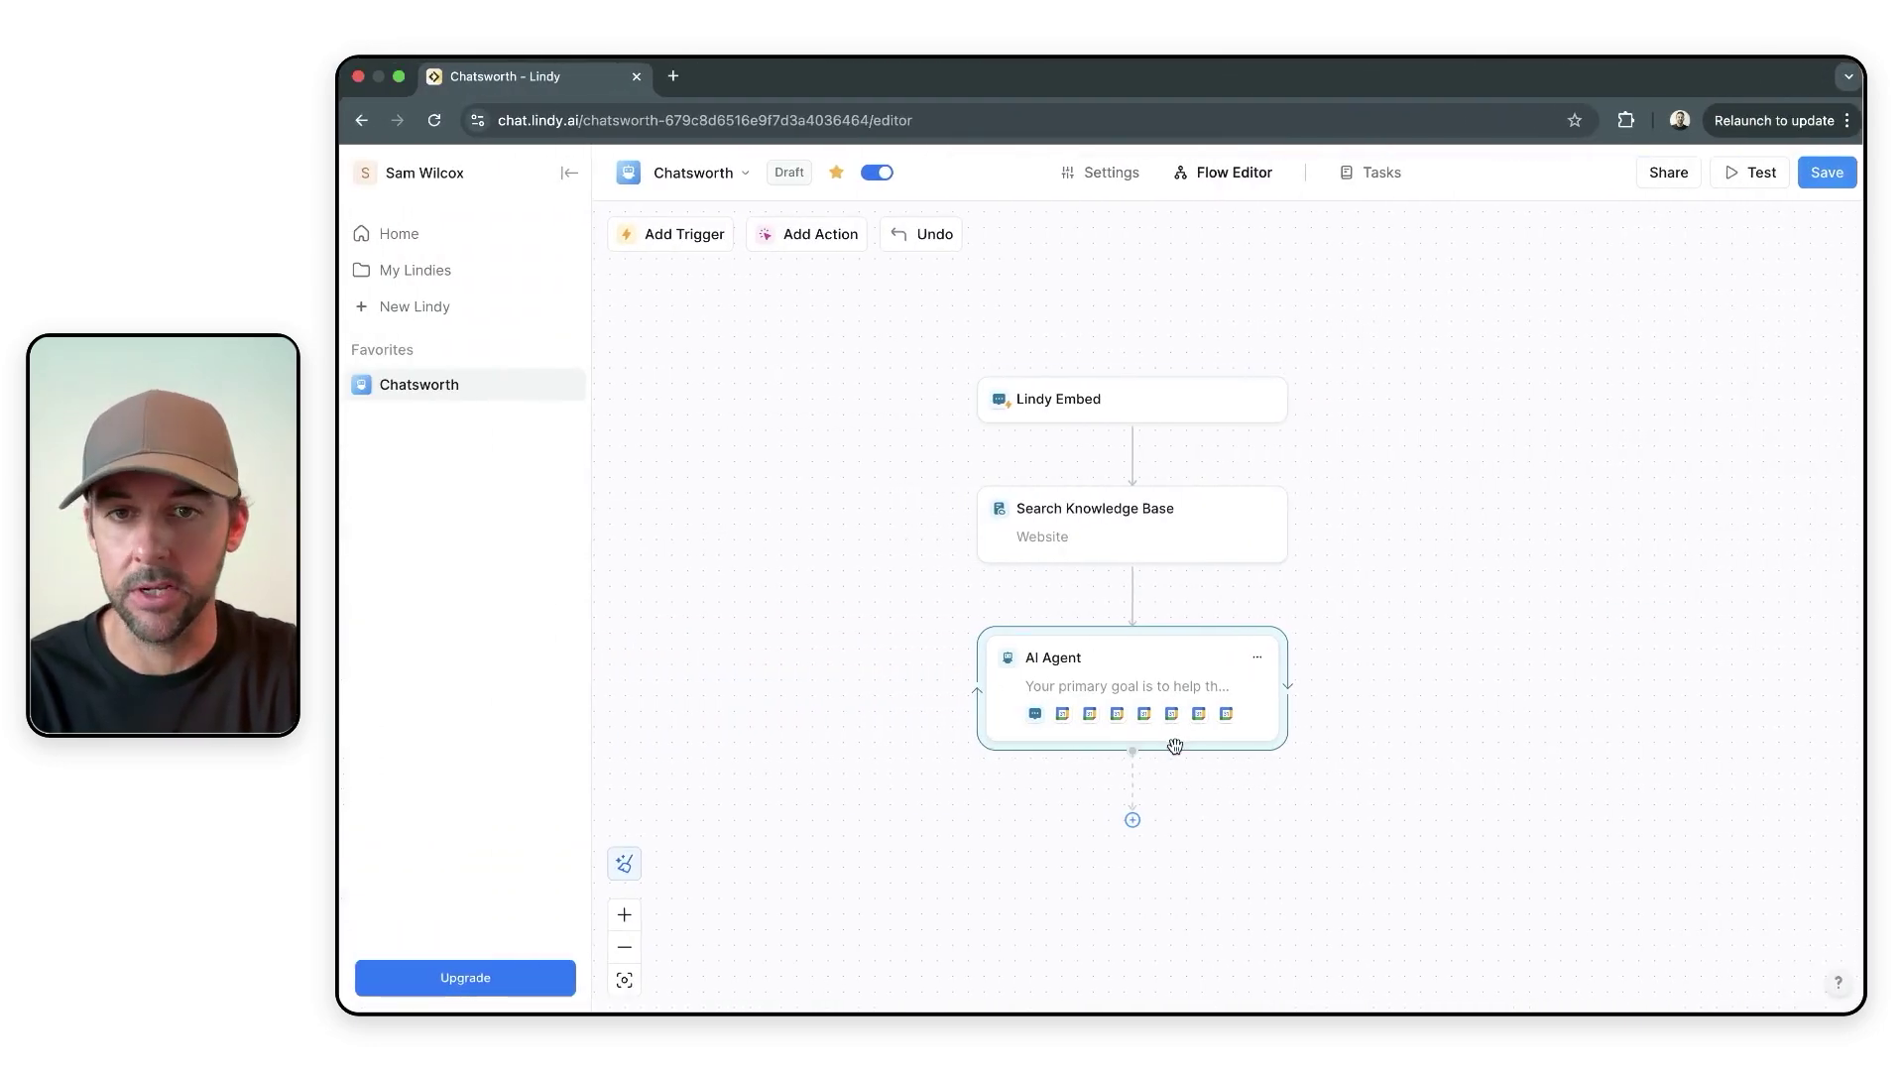
- Add a second Lindy Embed trigger by searching 'lindy em'
click(1116, 387)
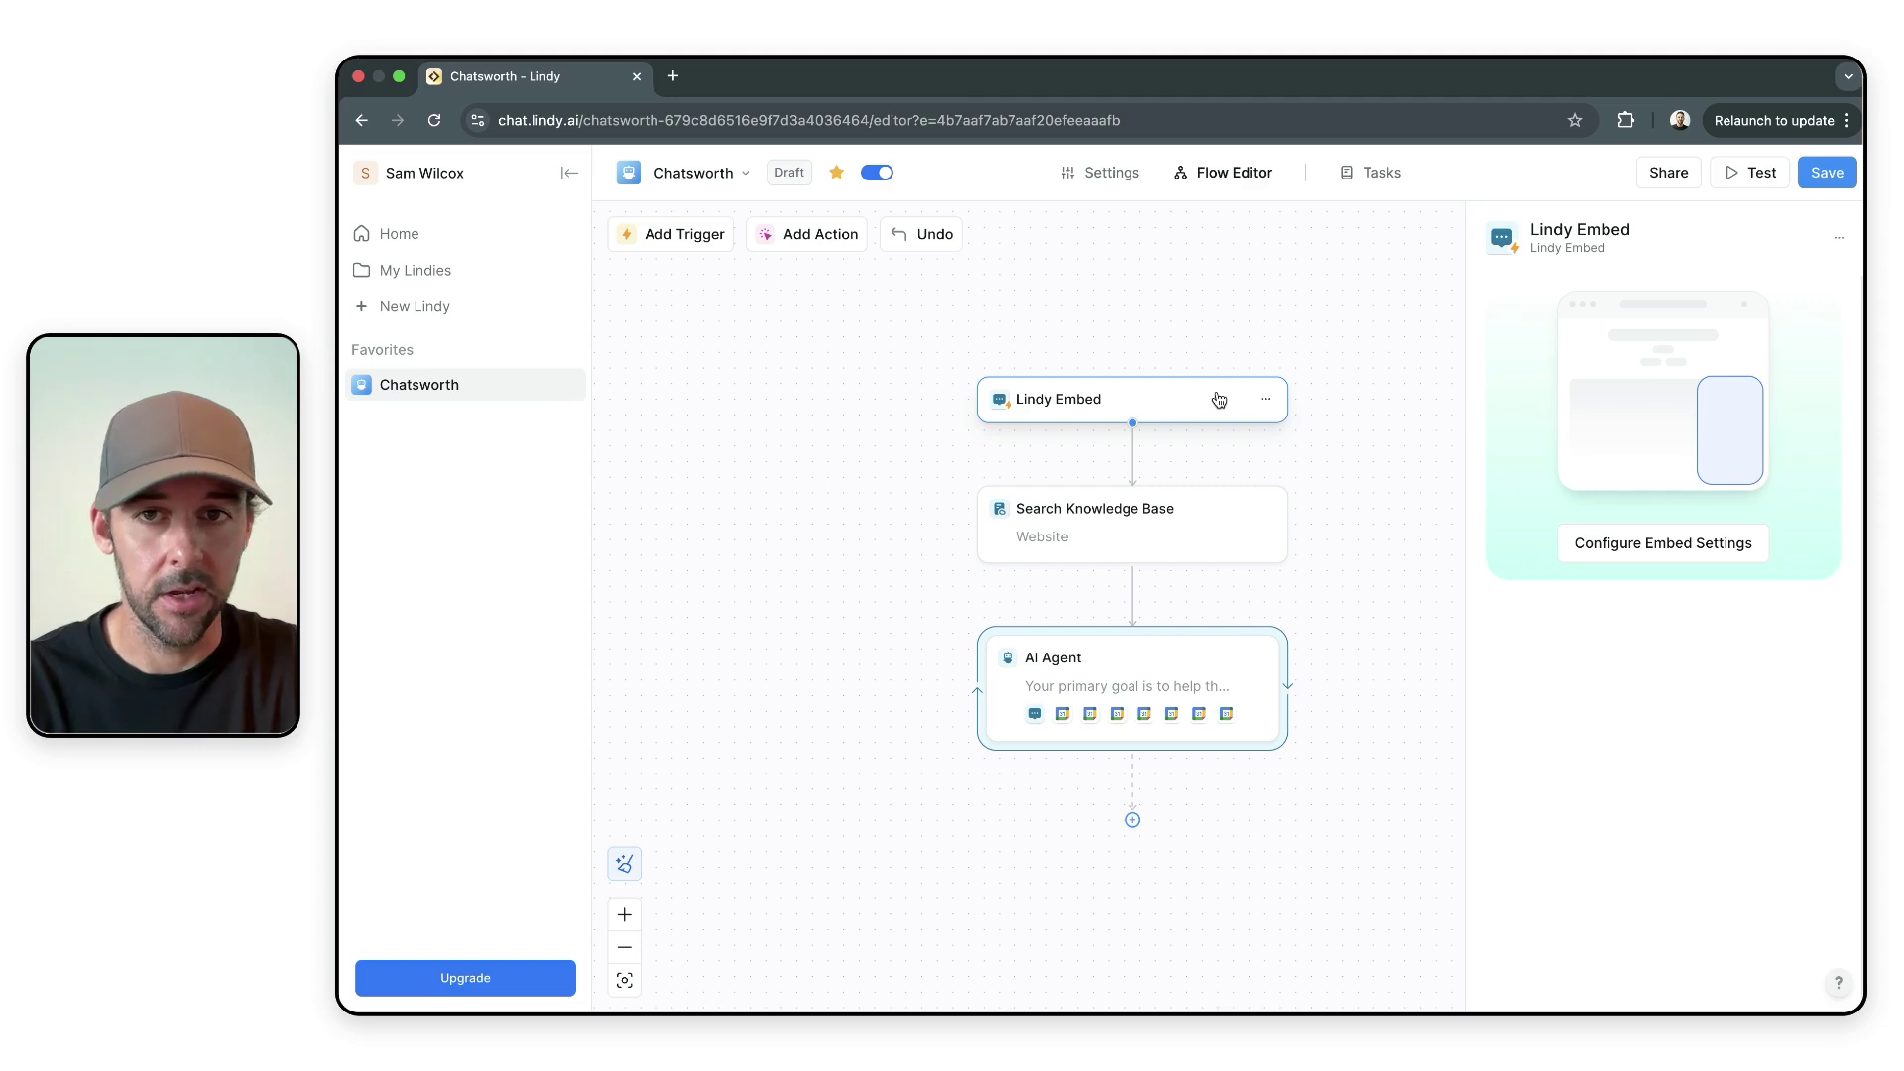
click(686, 238)
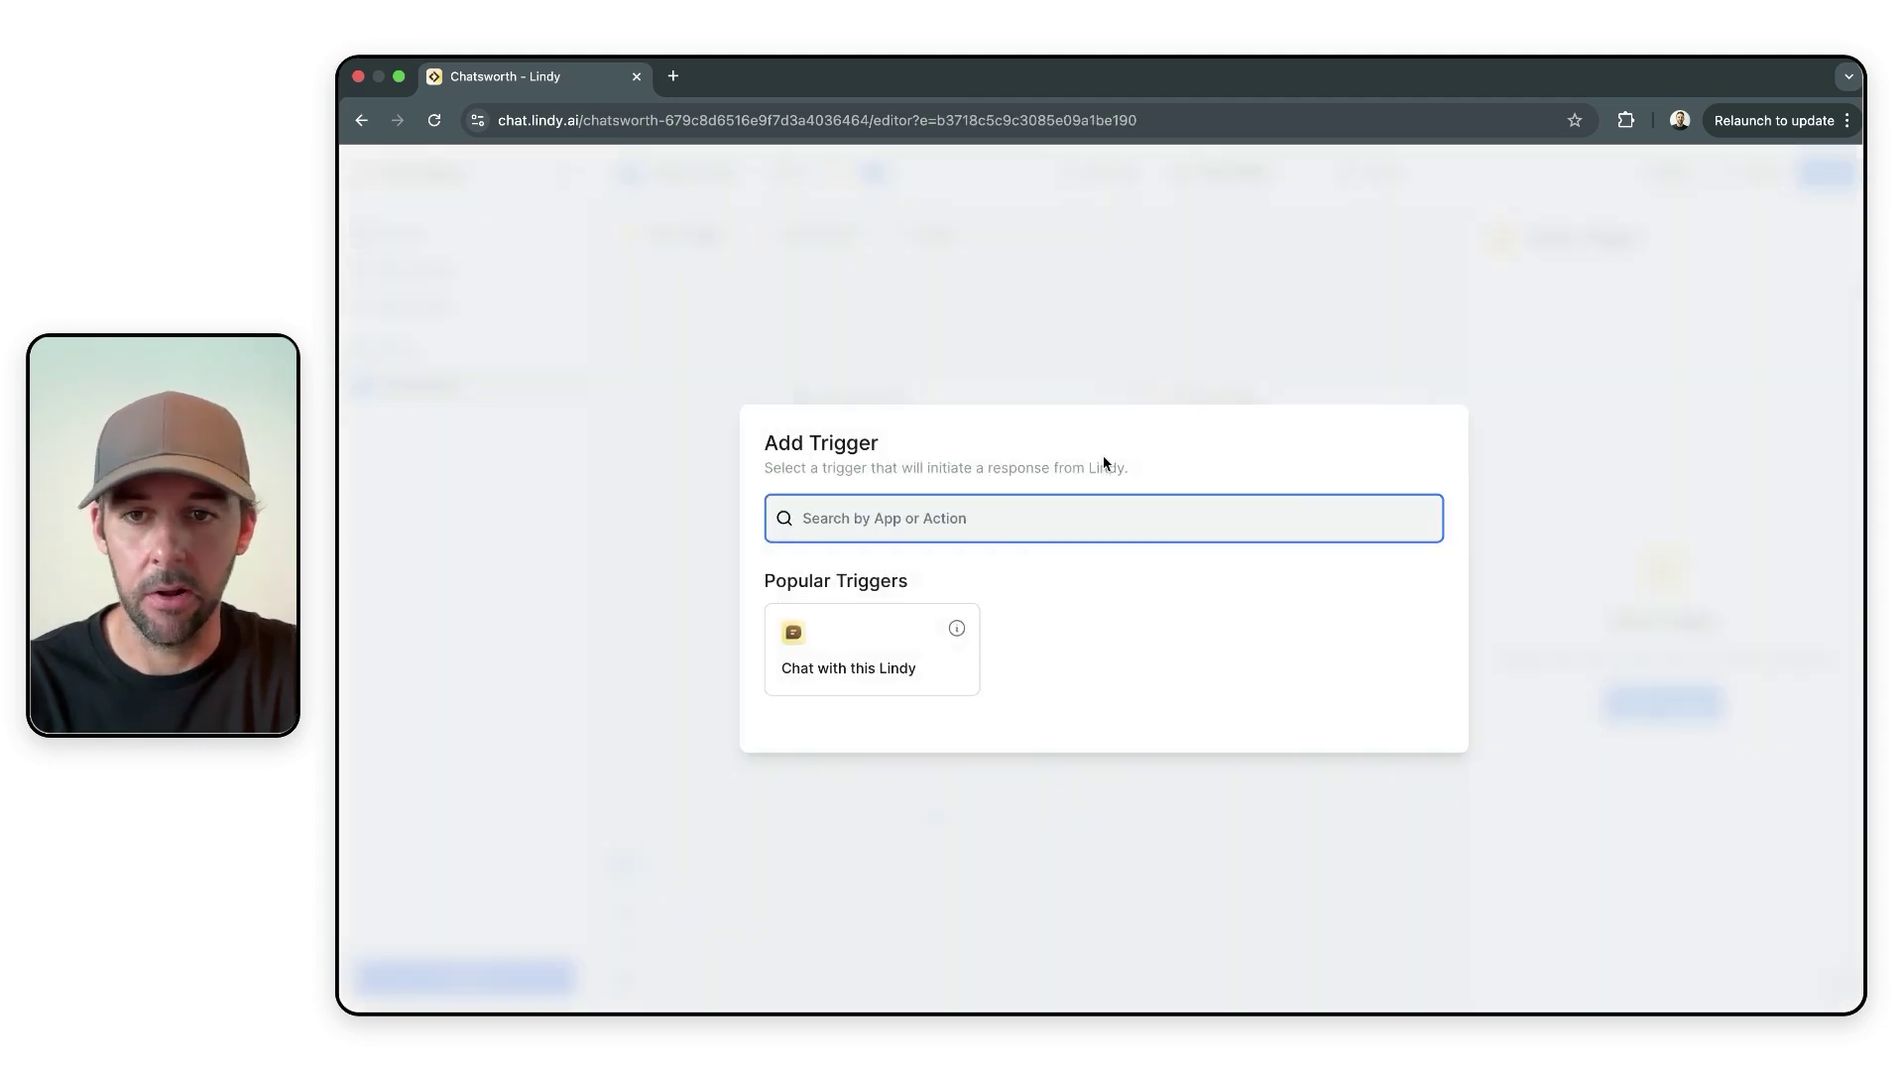
text(lind)
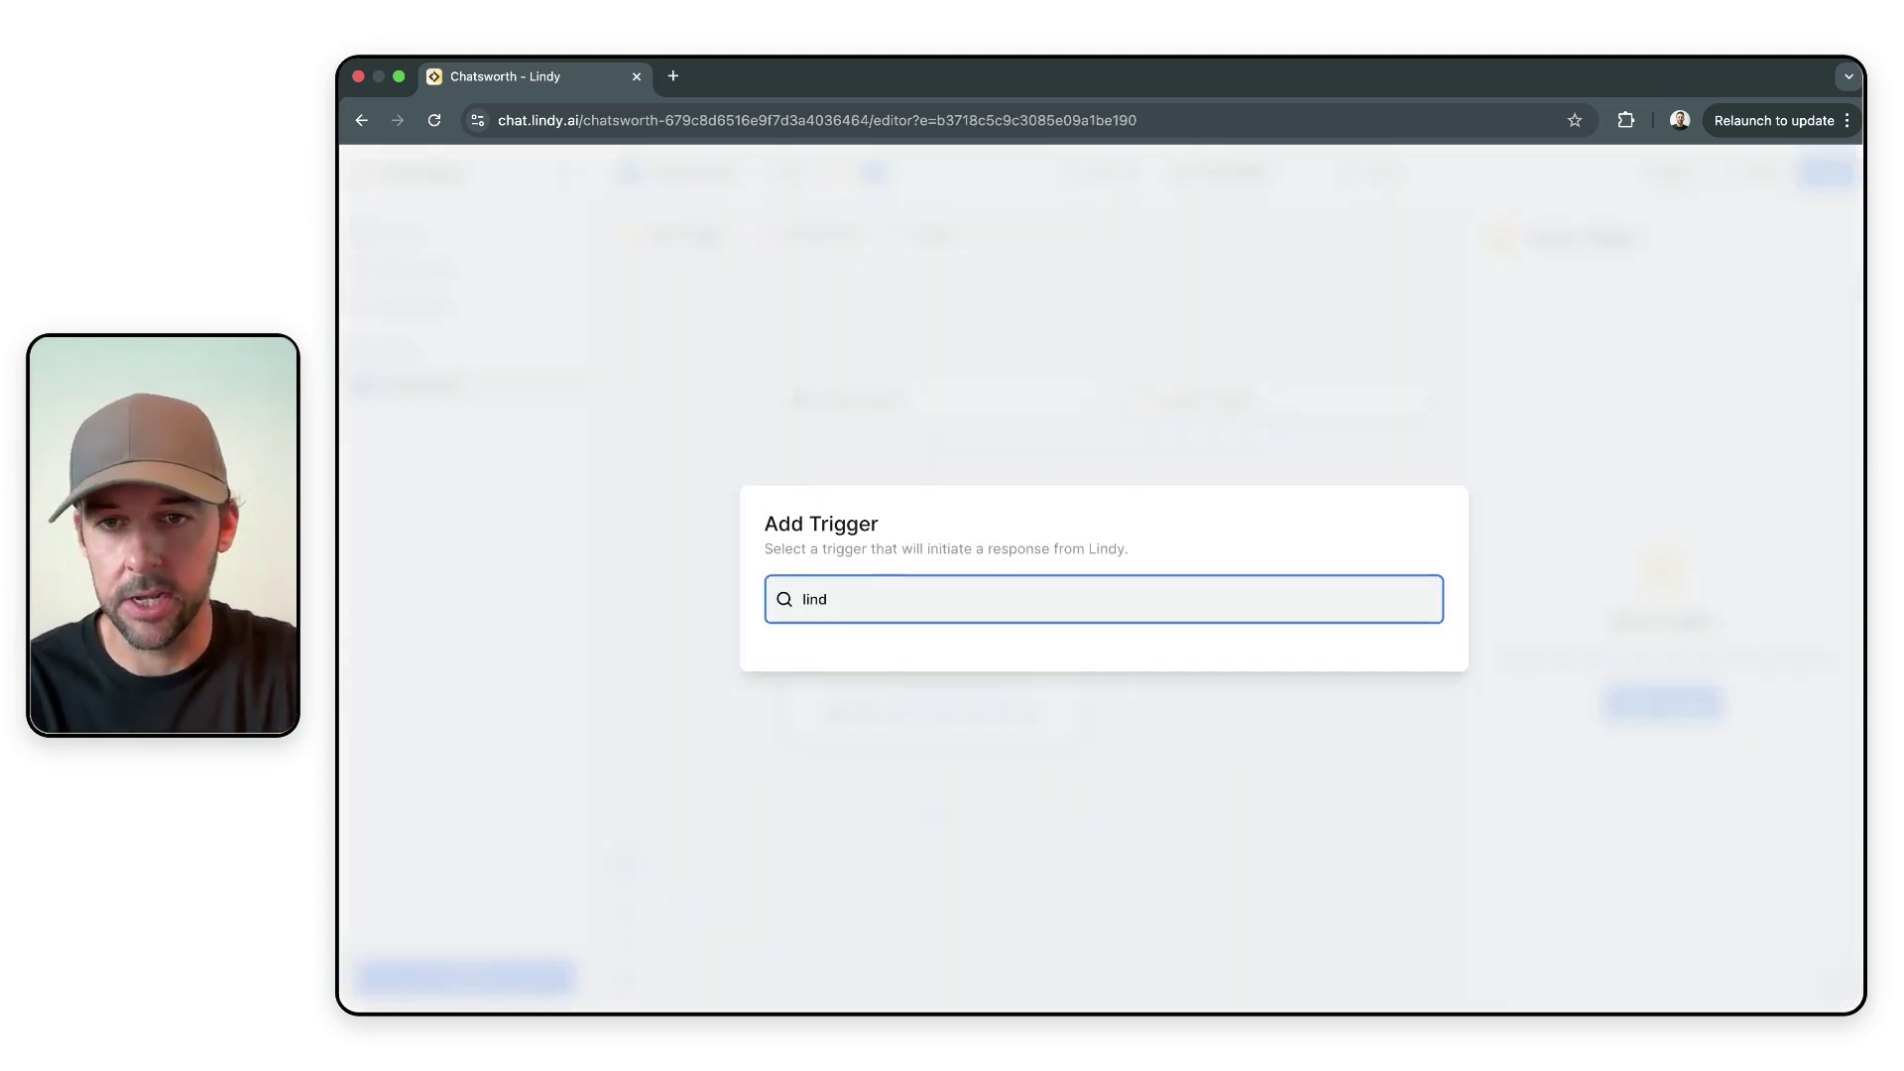
text(y embed)
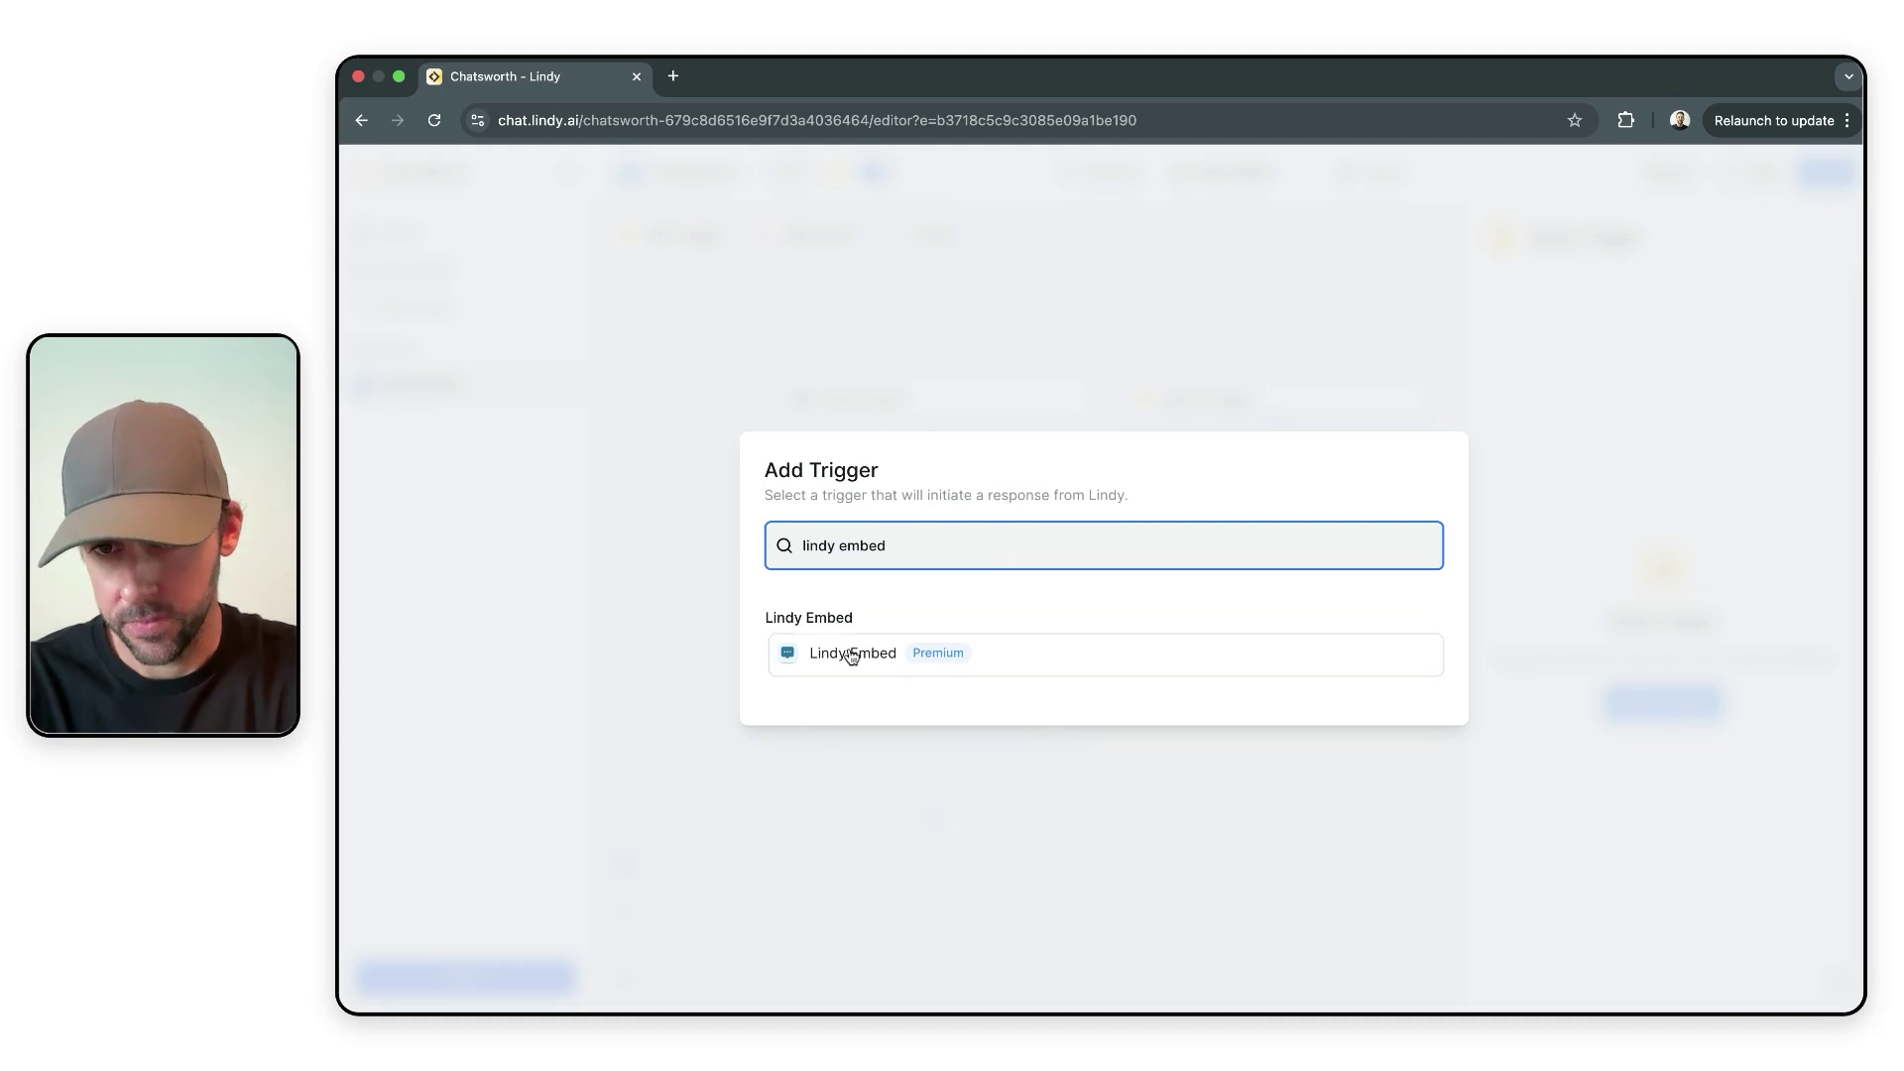
click(853, 653)
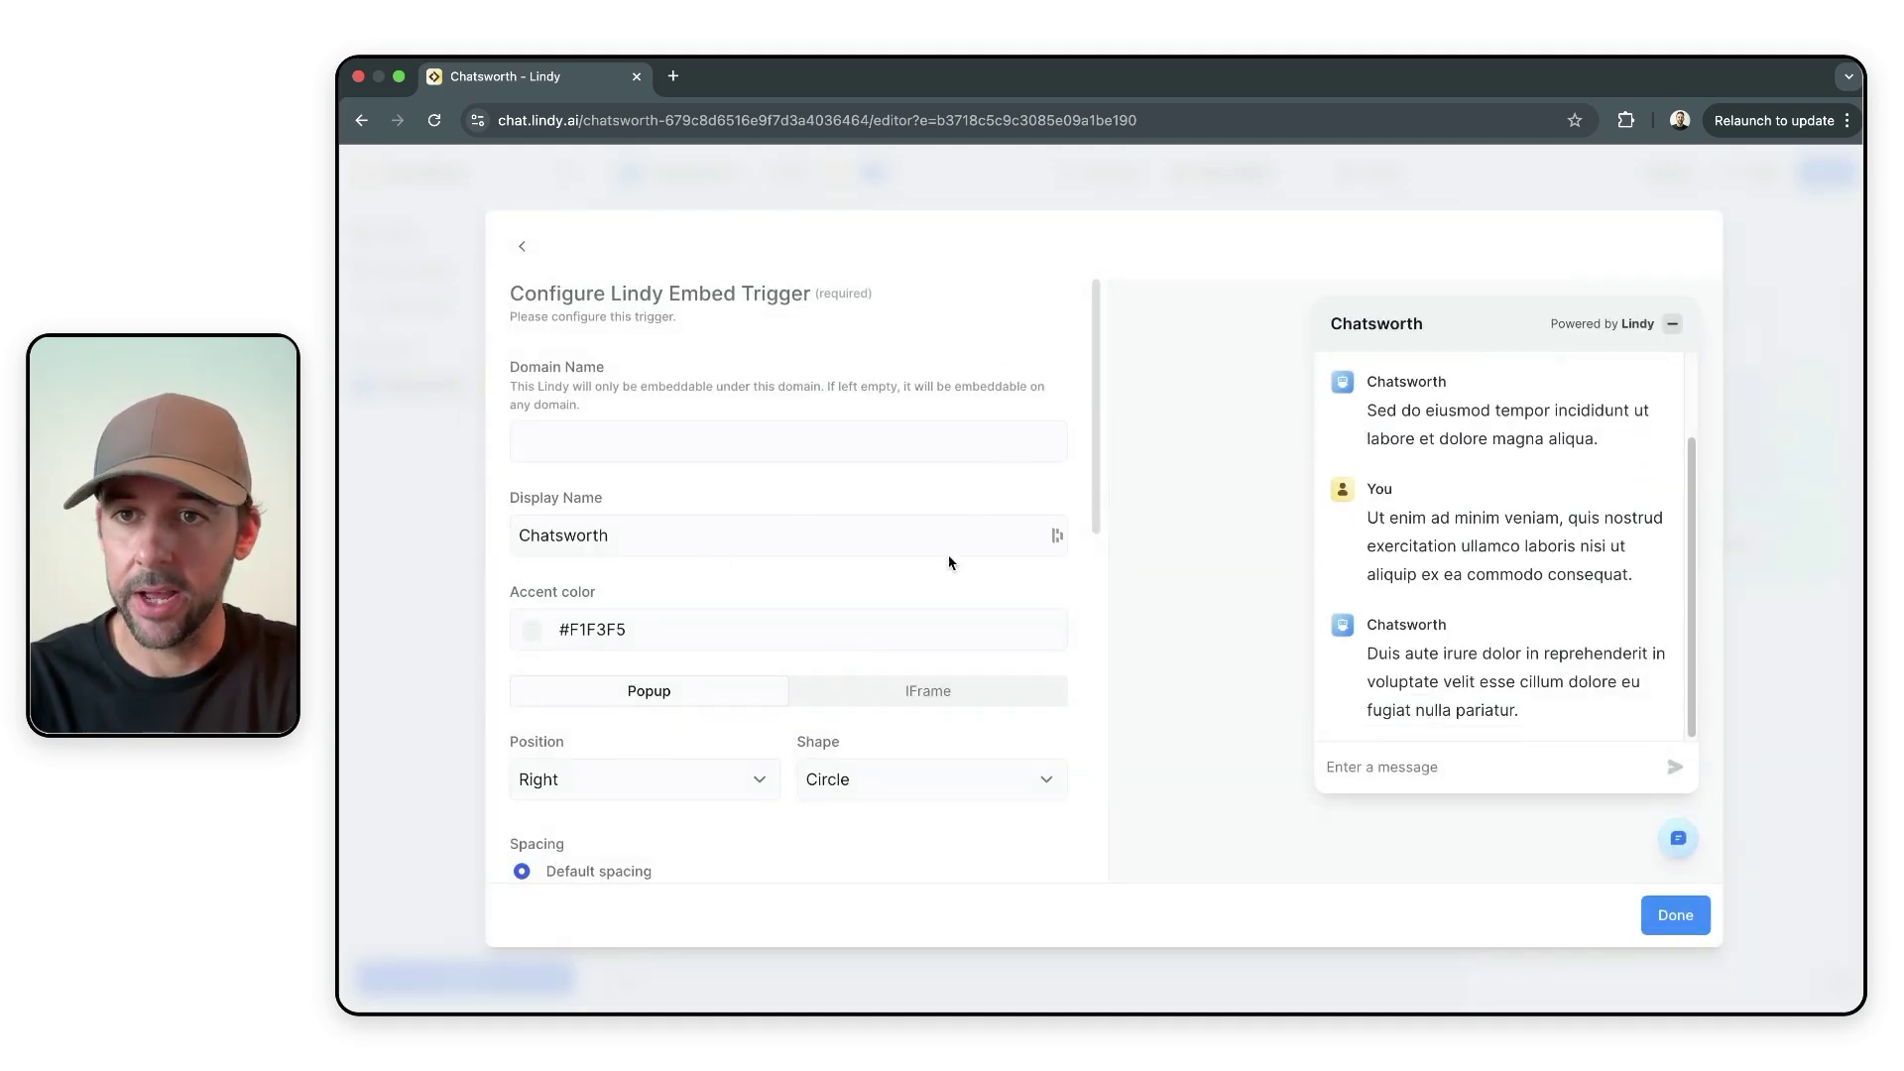
- Set the embed's accent colour to blue #1d80e3
scroll(872, 427, down, 2)
scroll(872, 427, up, 2)
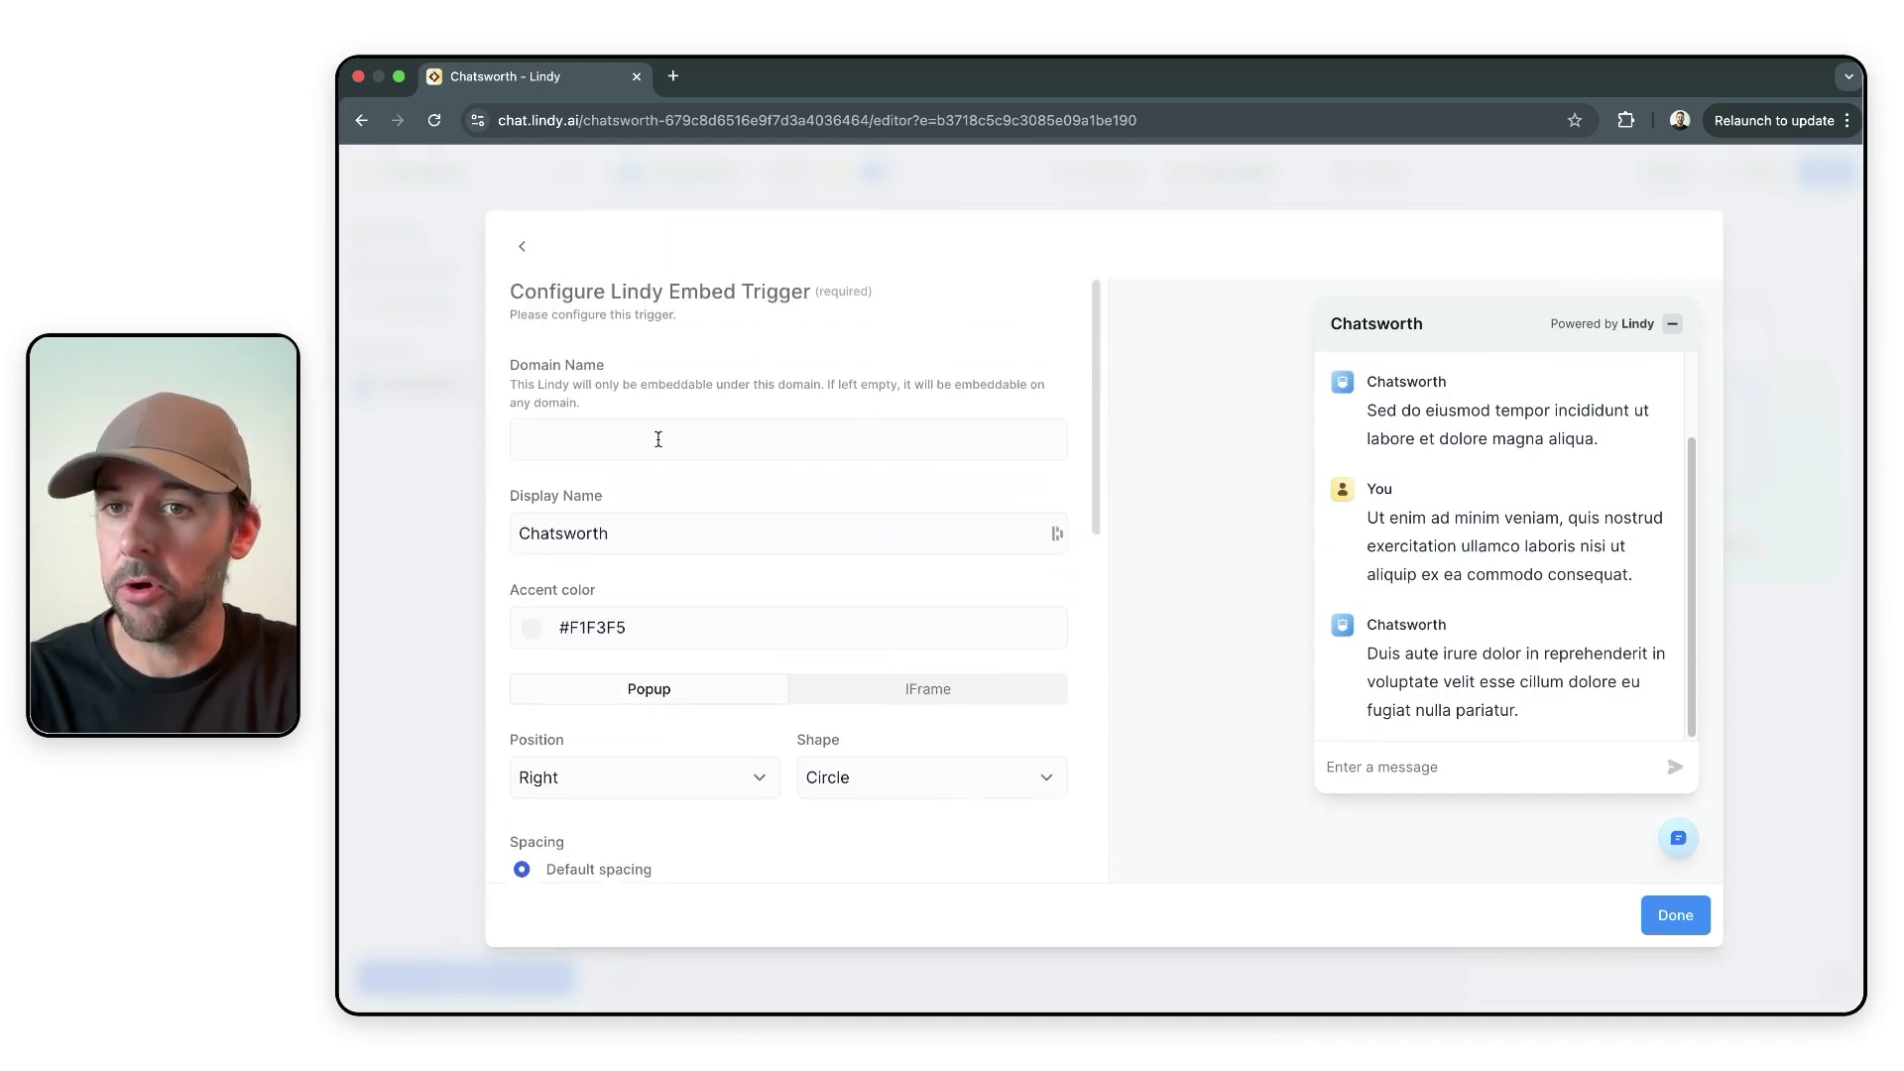
scroll(652, 452, down, 1)
scroll(655, 457, down, 1)
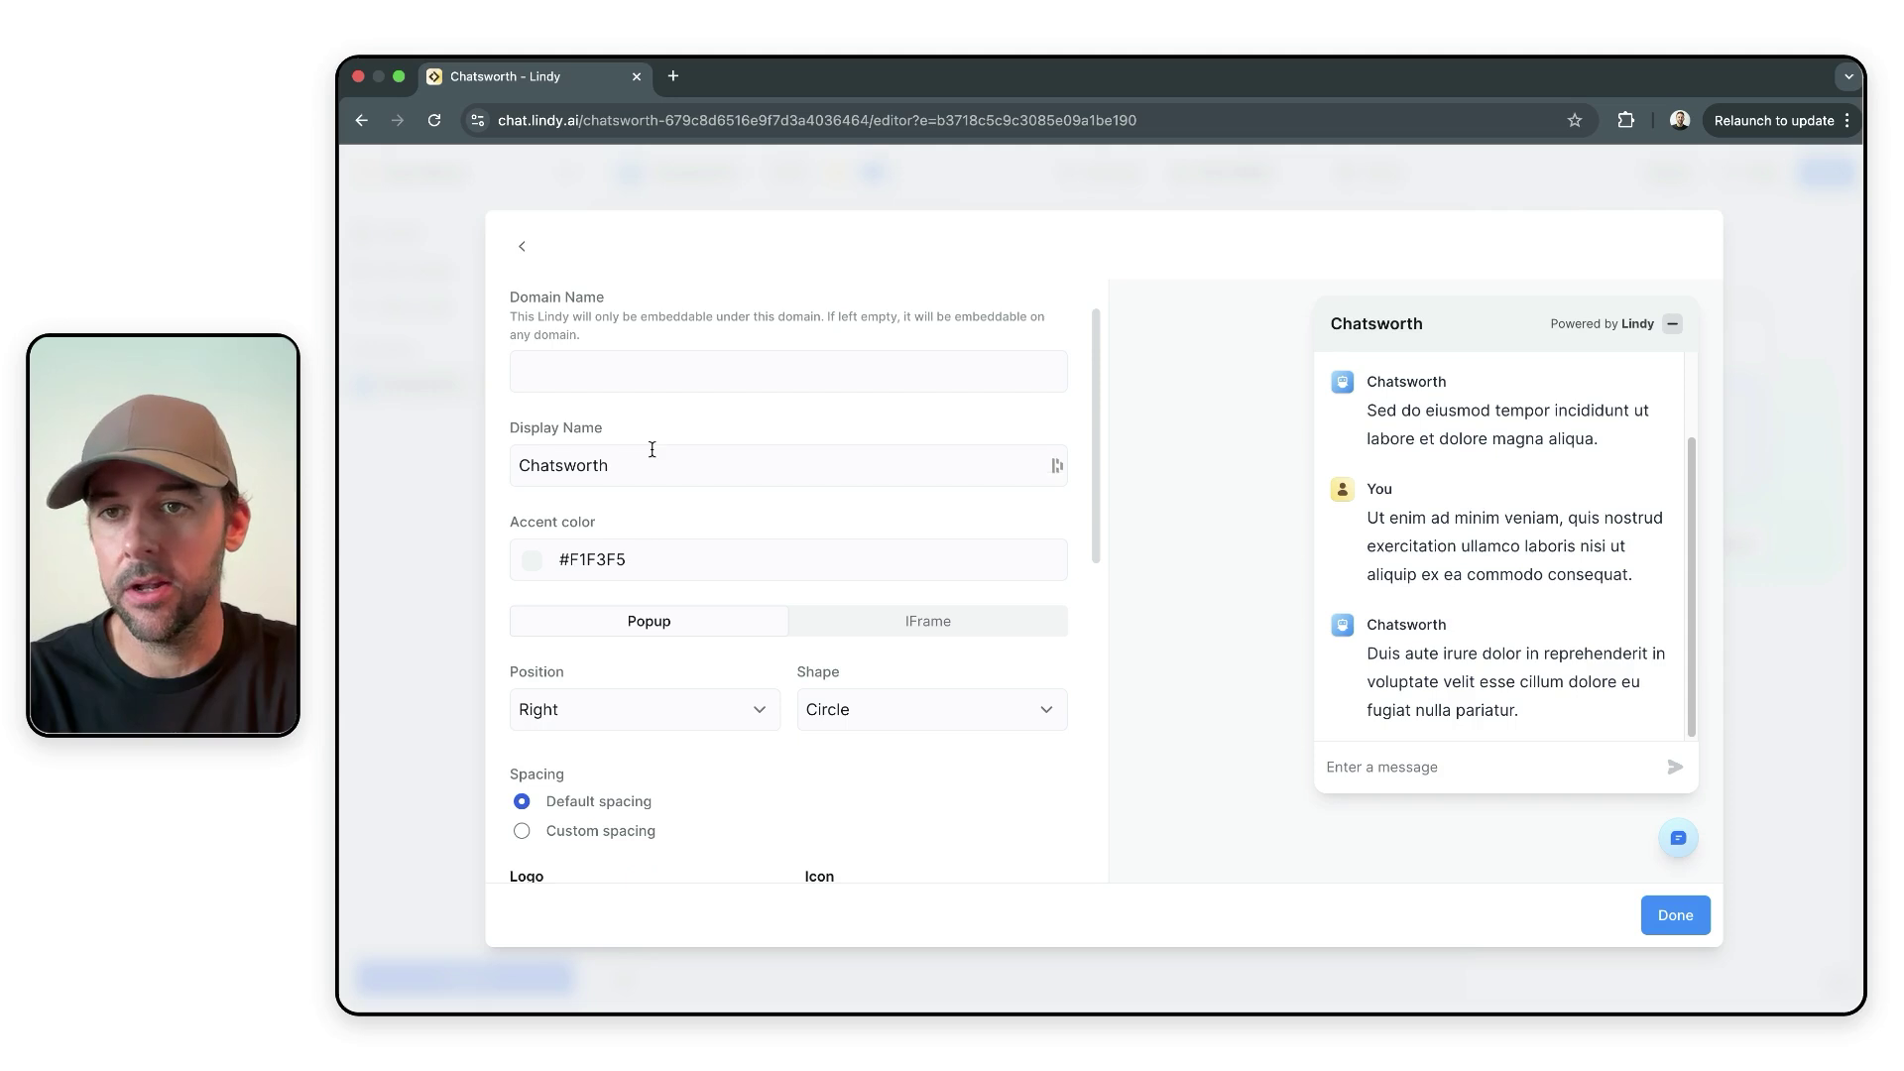
scroll(669, 369, down, 2)
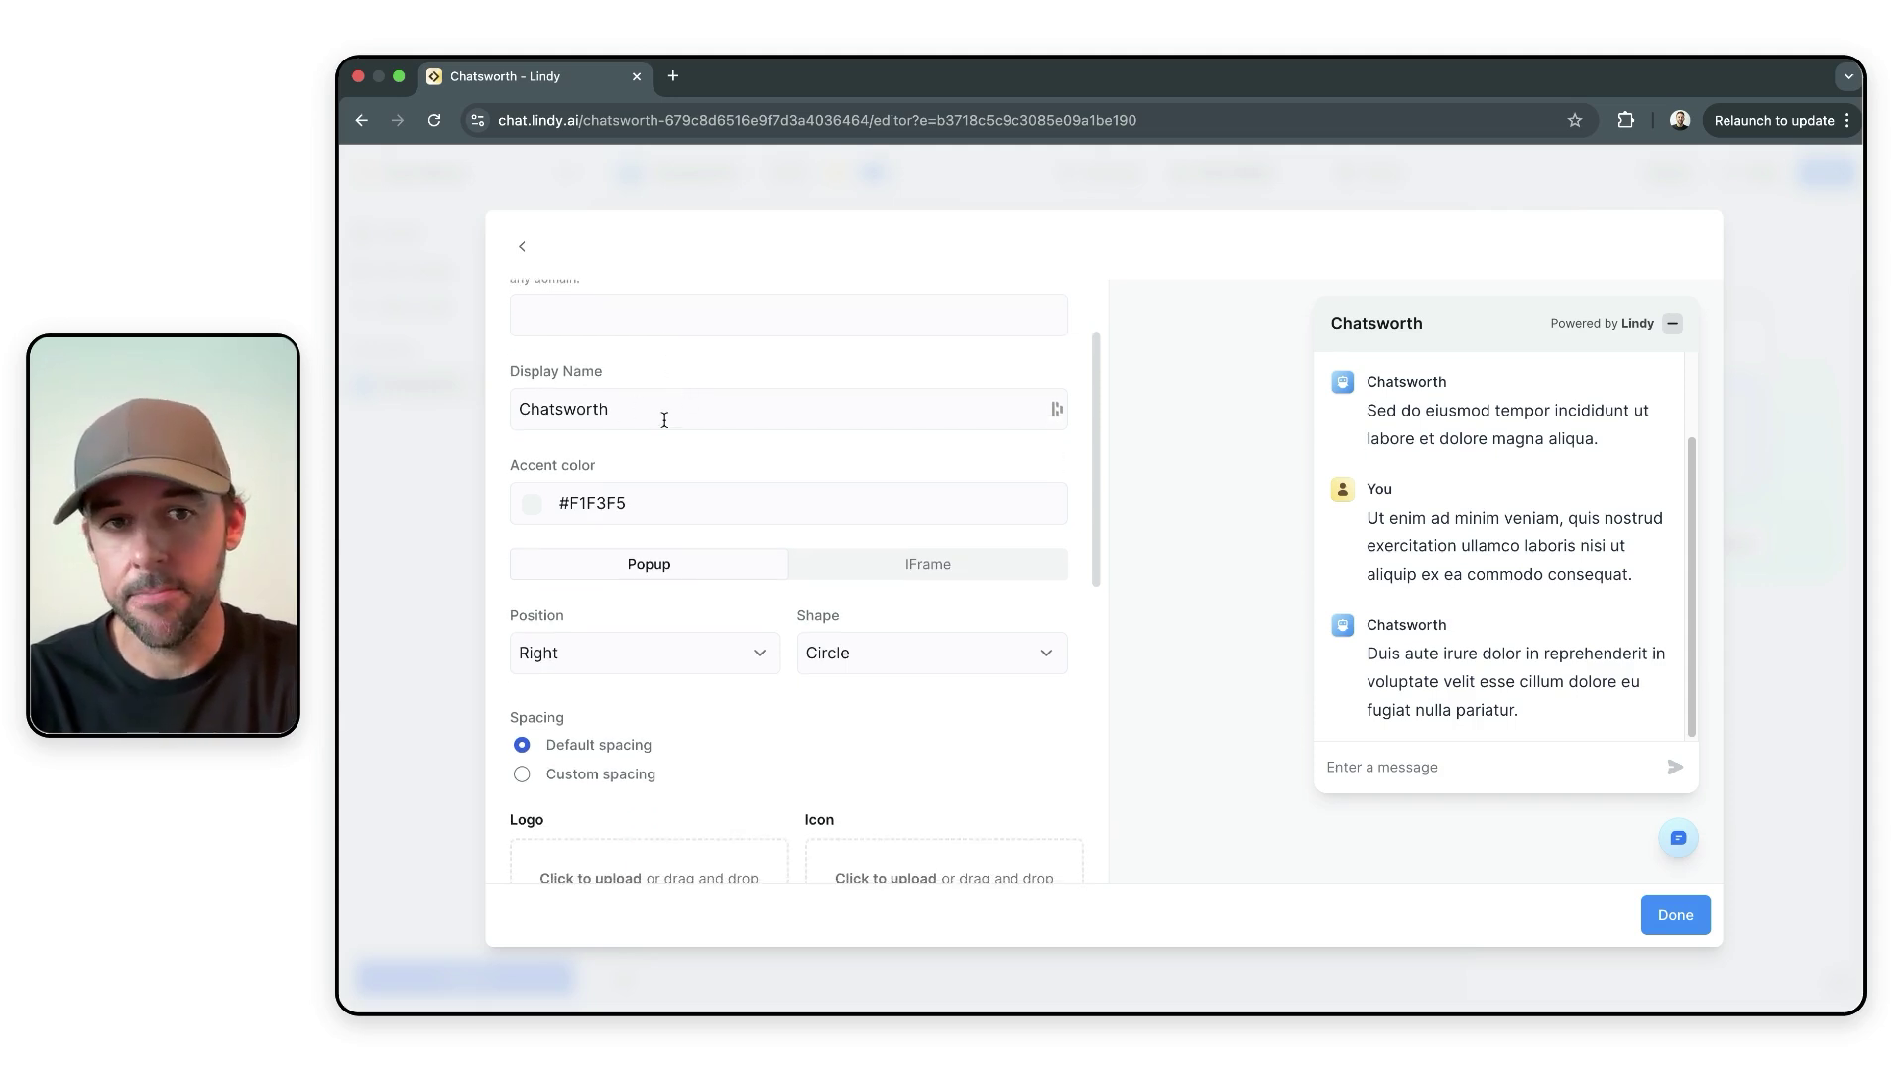
scroll(629, 409, down, 2)
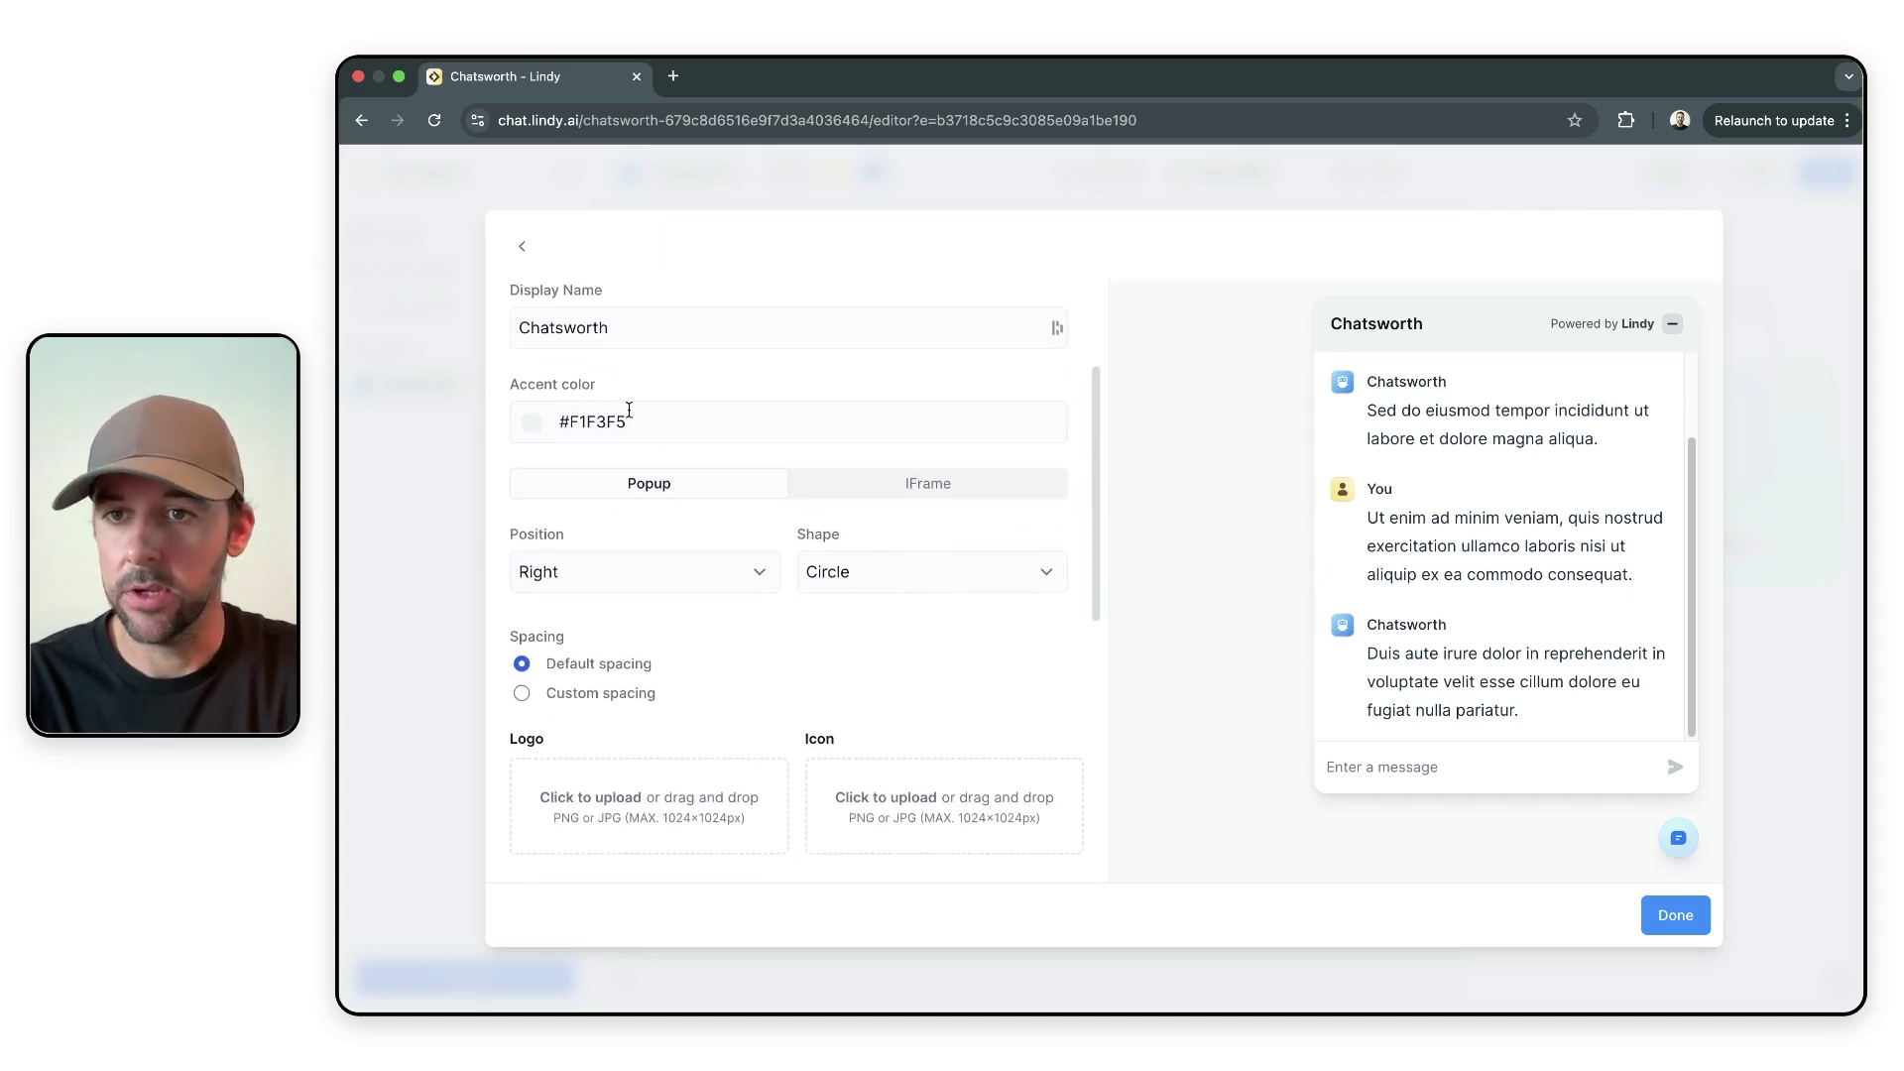
click(531, 422)
click(665, 513)
drag(665, 513, 709, 472)
click(797, 386)
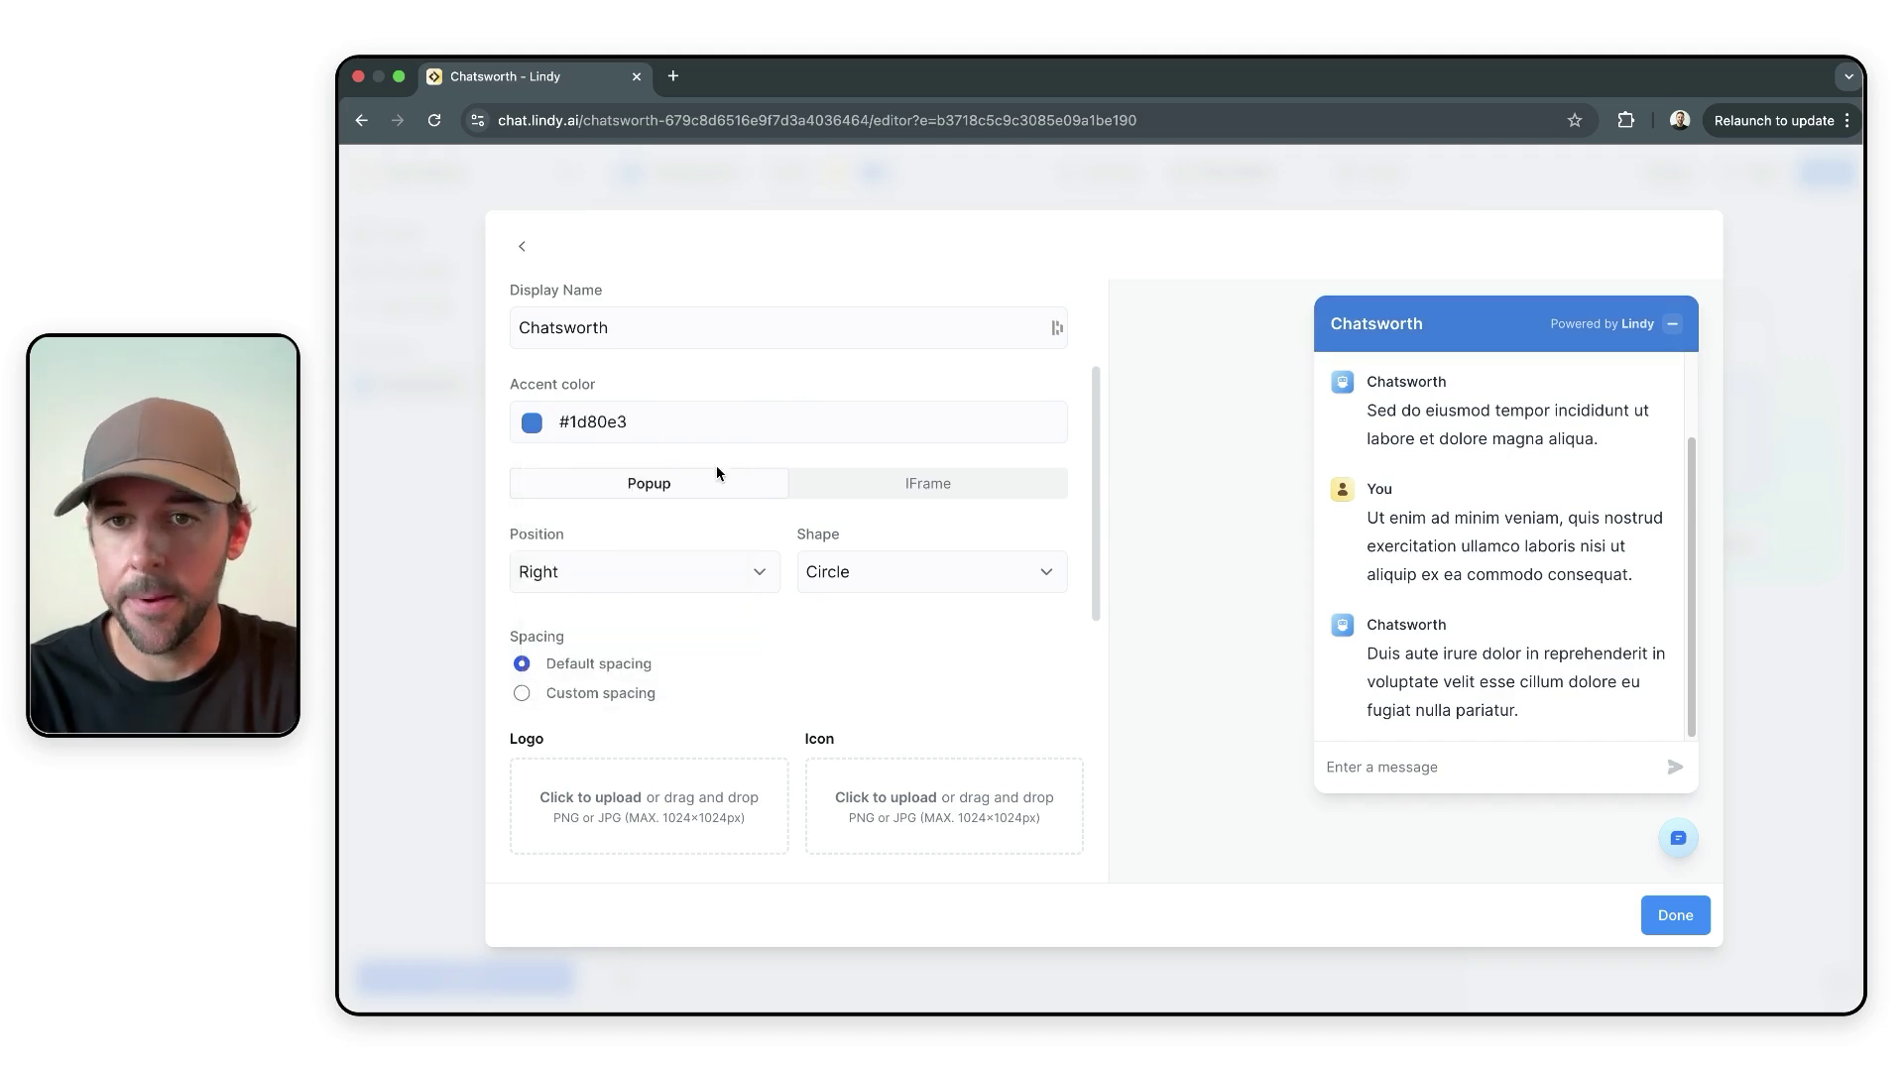
- Preview the IFrame layout, go back to Popup, and choose Custom 24 px spacing
scroll(717, 473, down, 2)
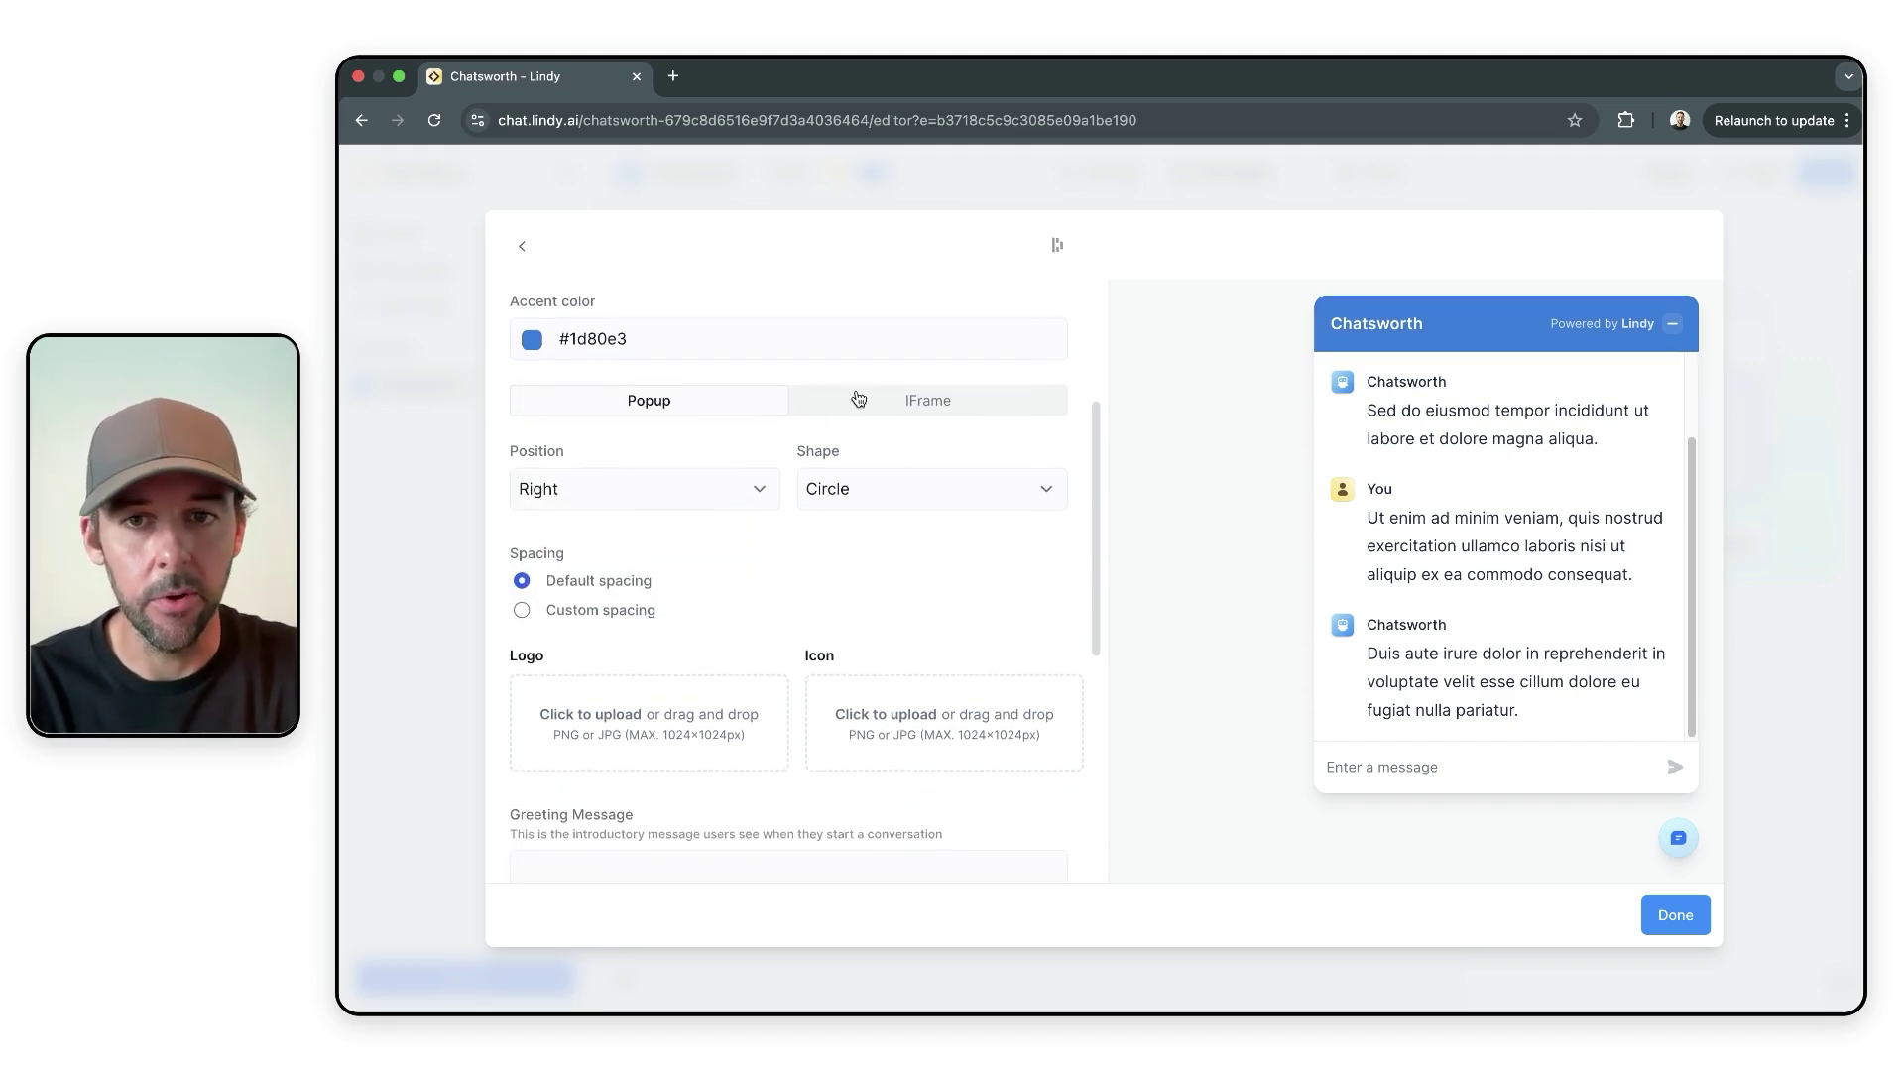
click(932, 409)
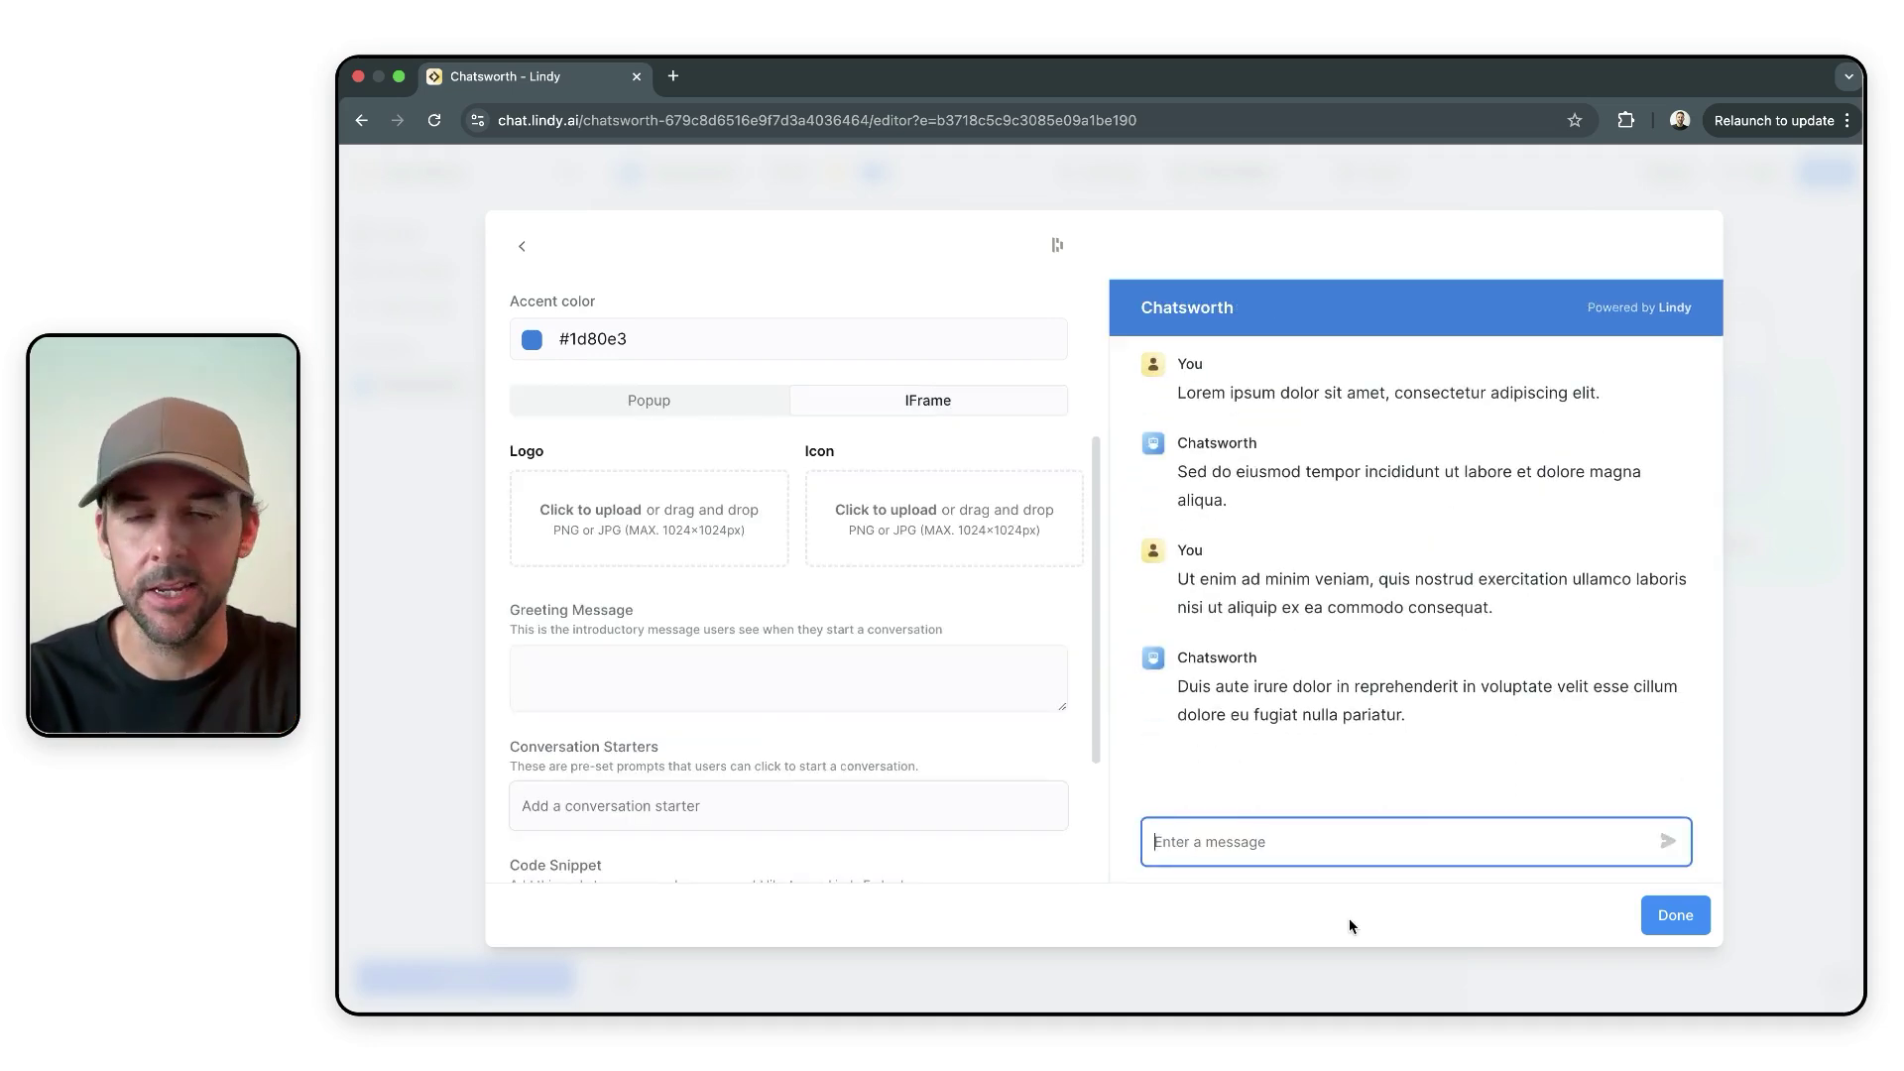
click(689, 407)
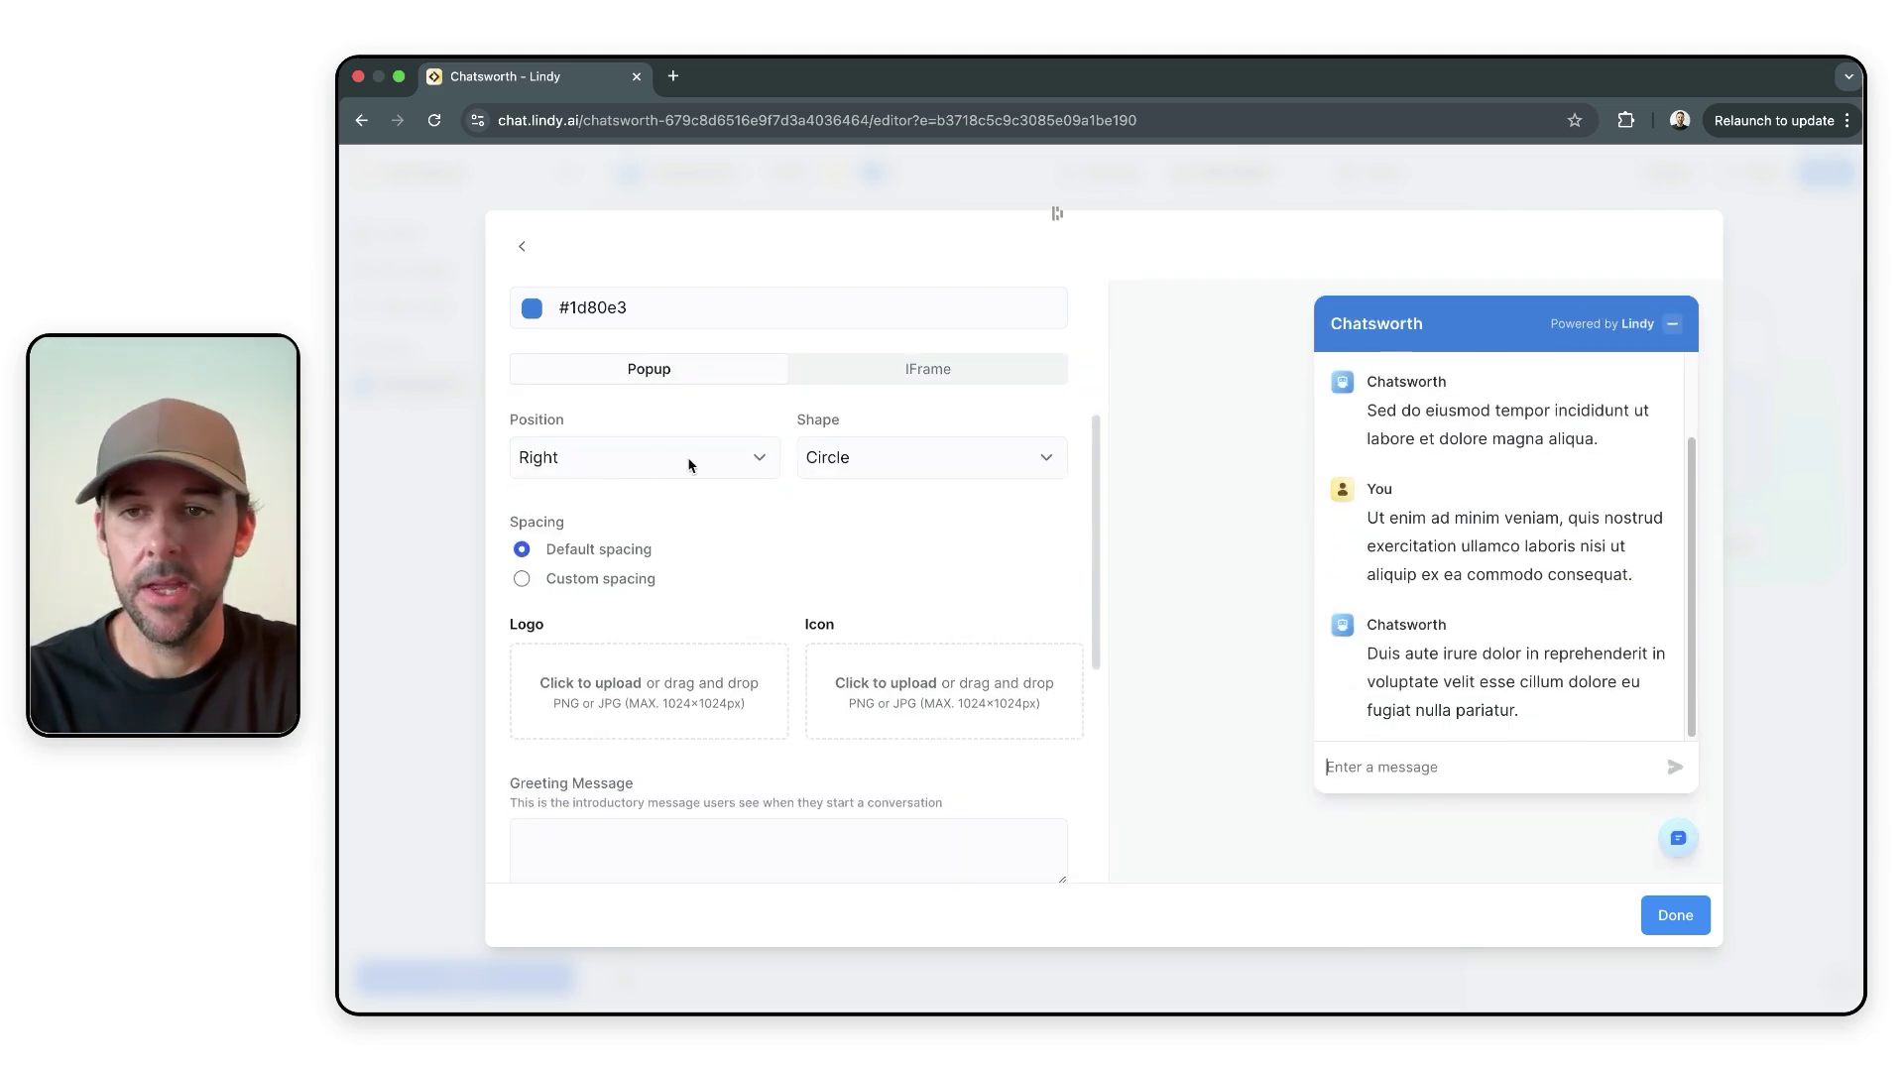
scroll(980, 528, down, 1)
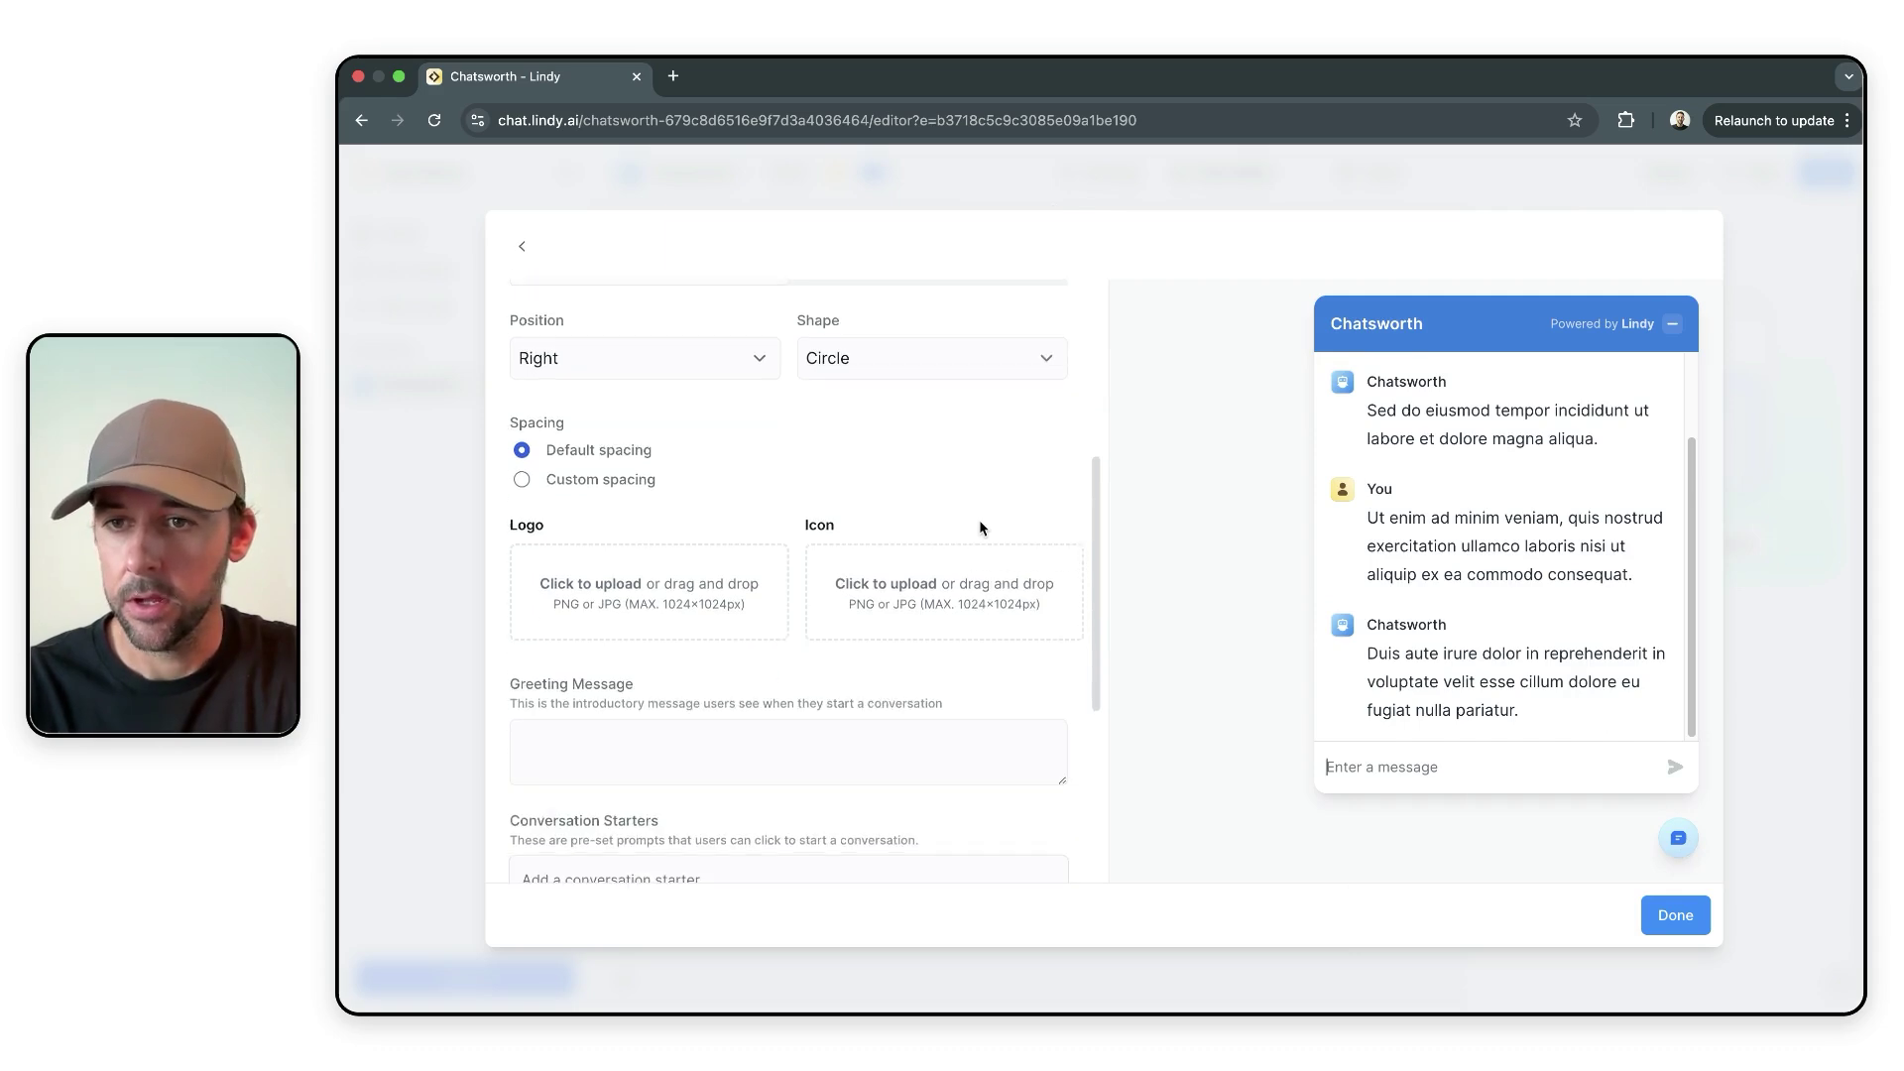
scroll(636, 470, down, 1)
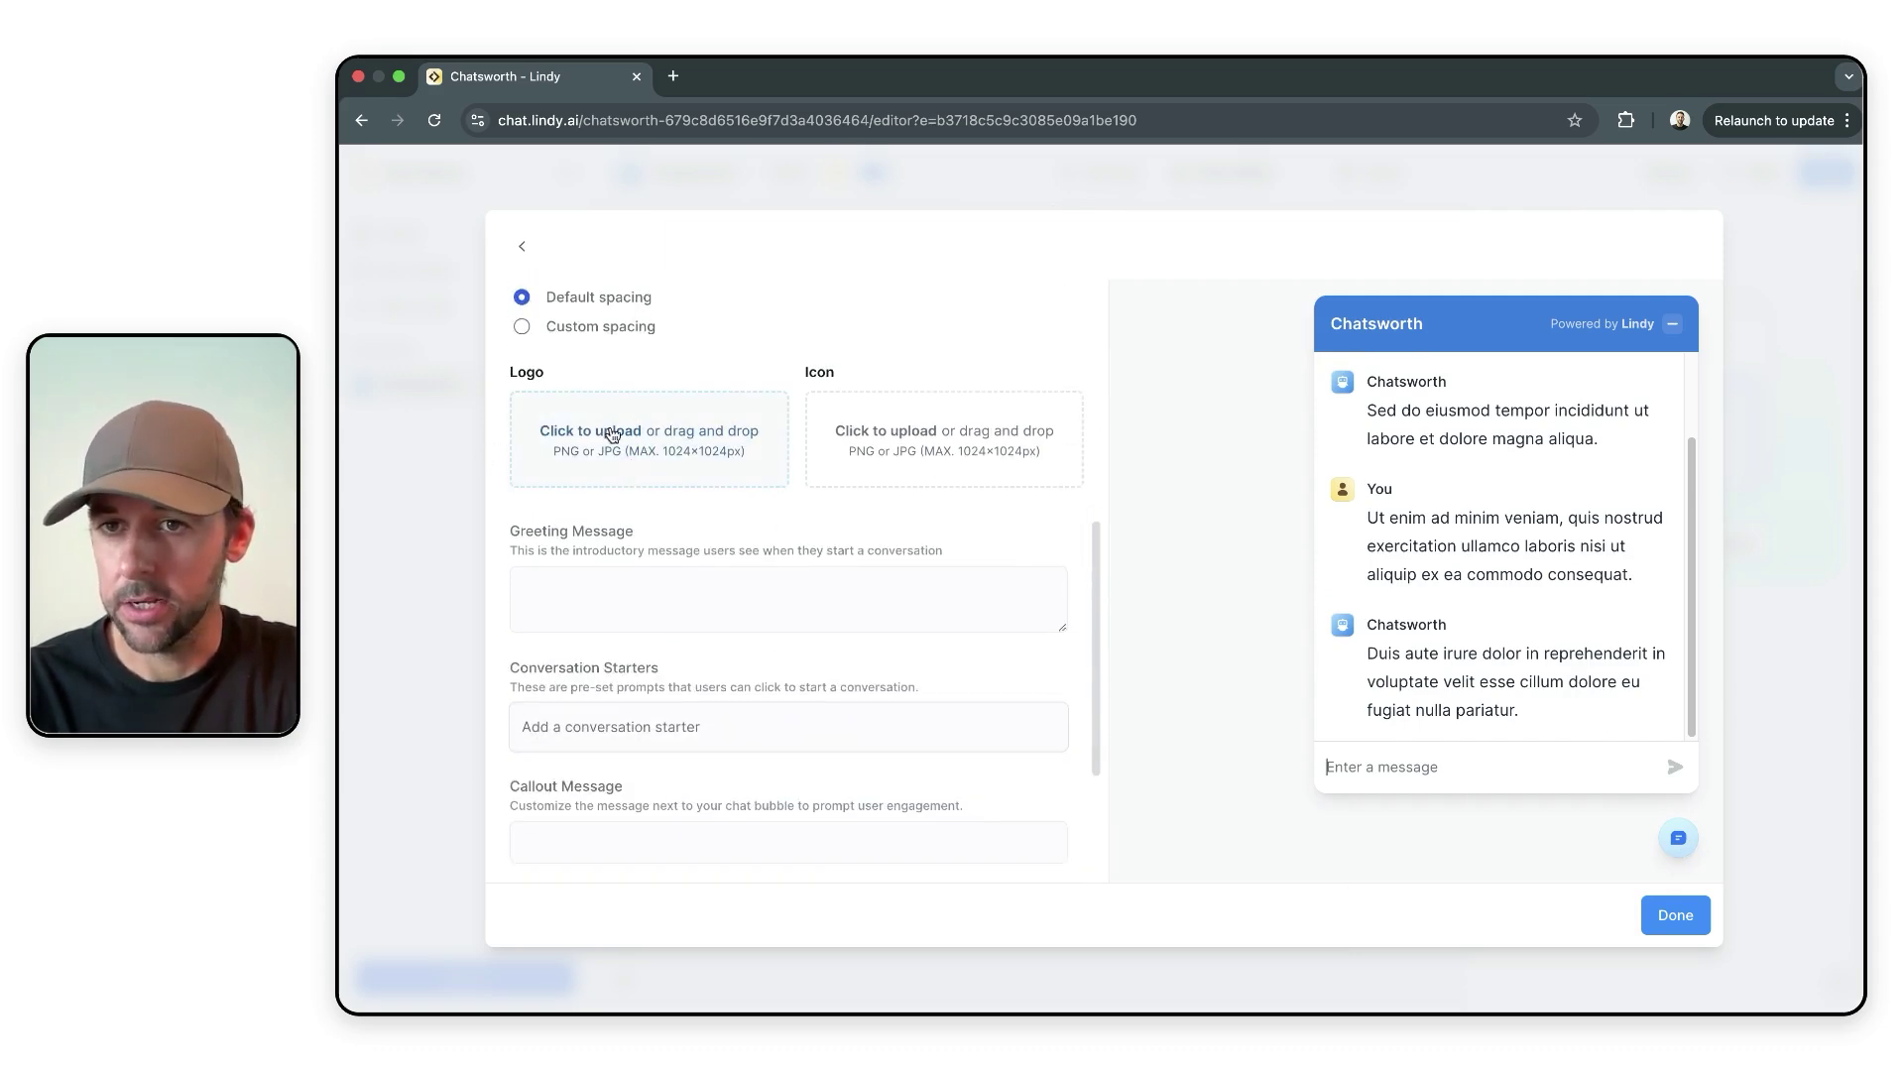
click(589, 333)
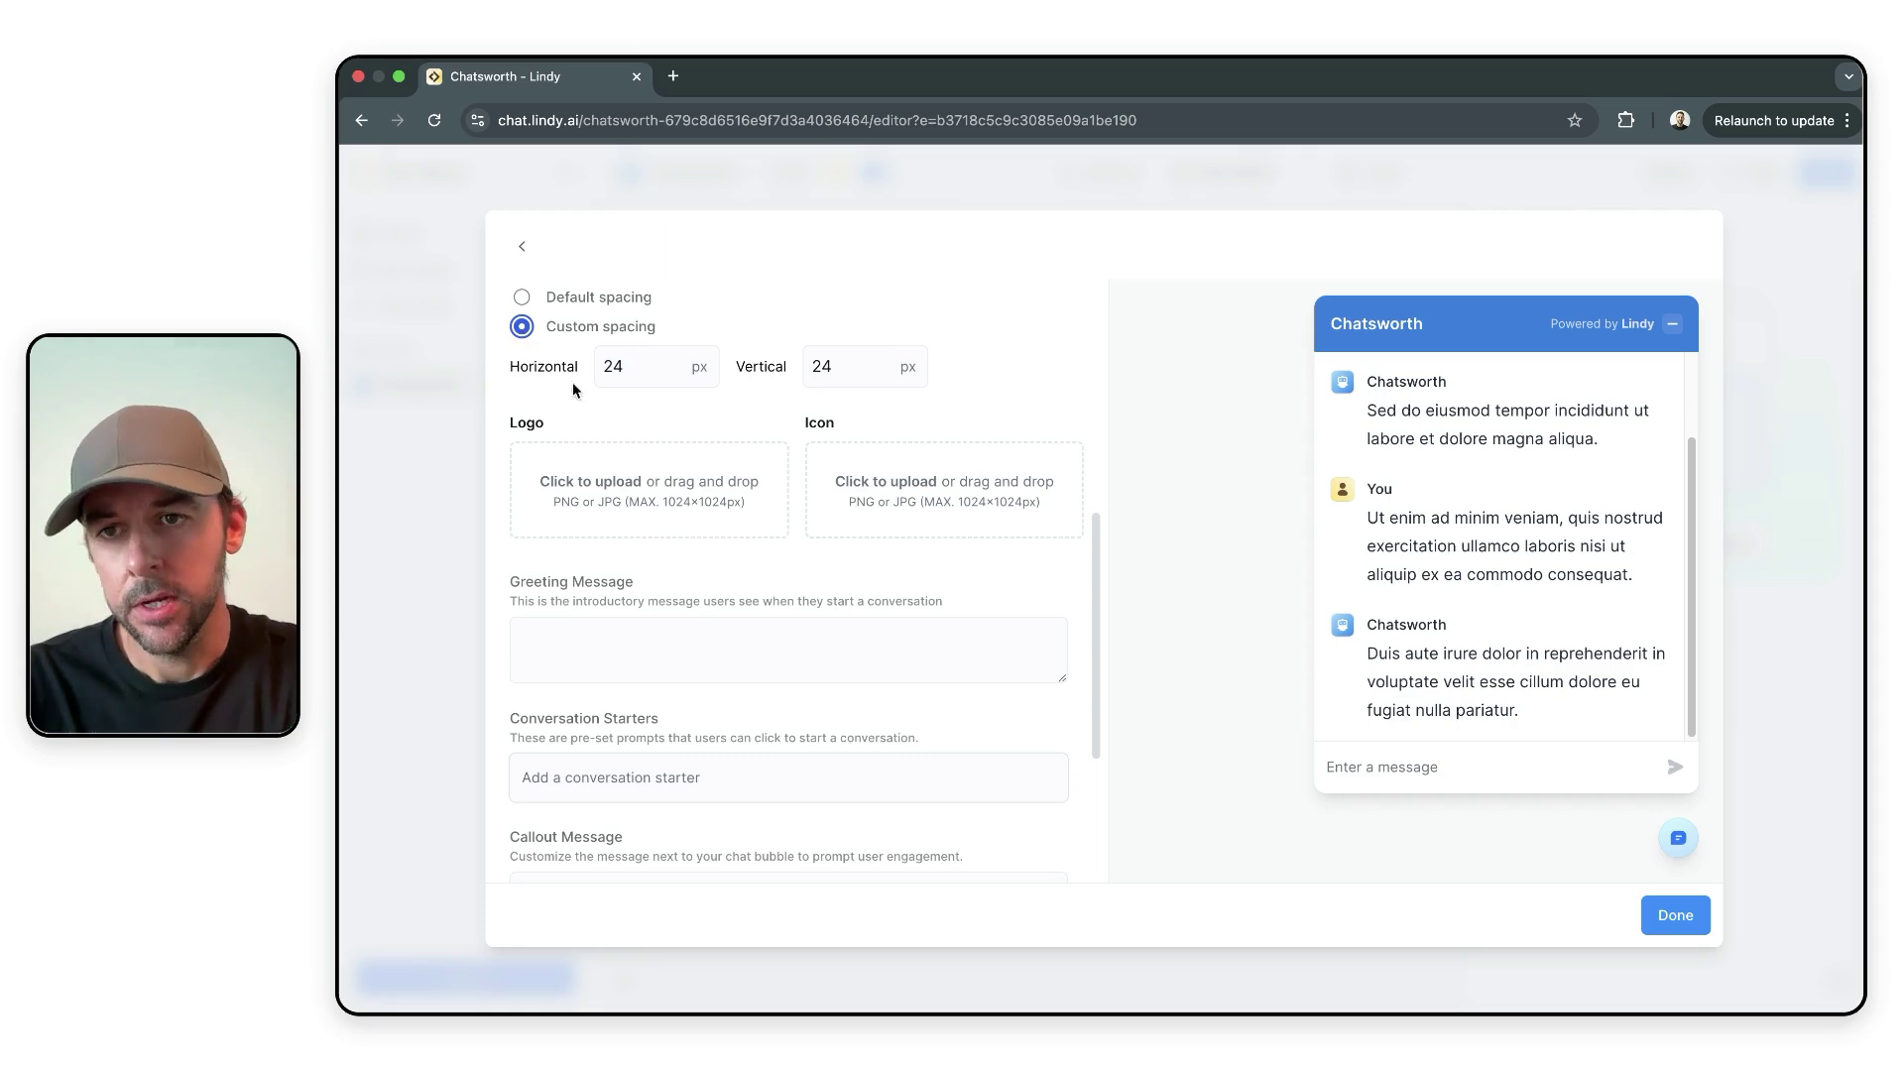
- Check the greeting message and conversation starters fields, then close the embed settings
scroll(922, 511, down, 1)
scroll(834, 516, down, 2)
scroll(833, 511, up, 2)
scroll(832, 509, down, 1)
click(864, 459)
scroll(864, 460, down, 2)
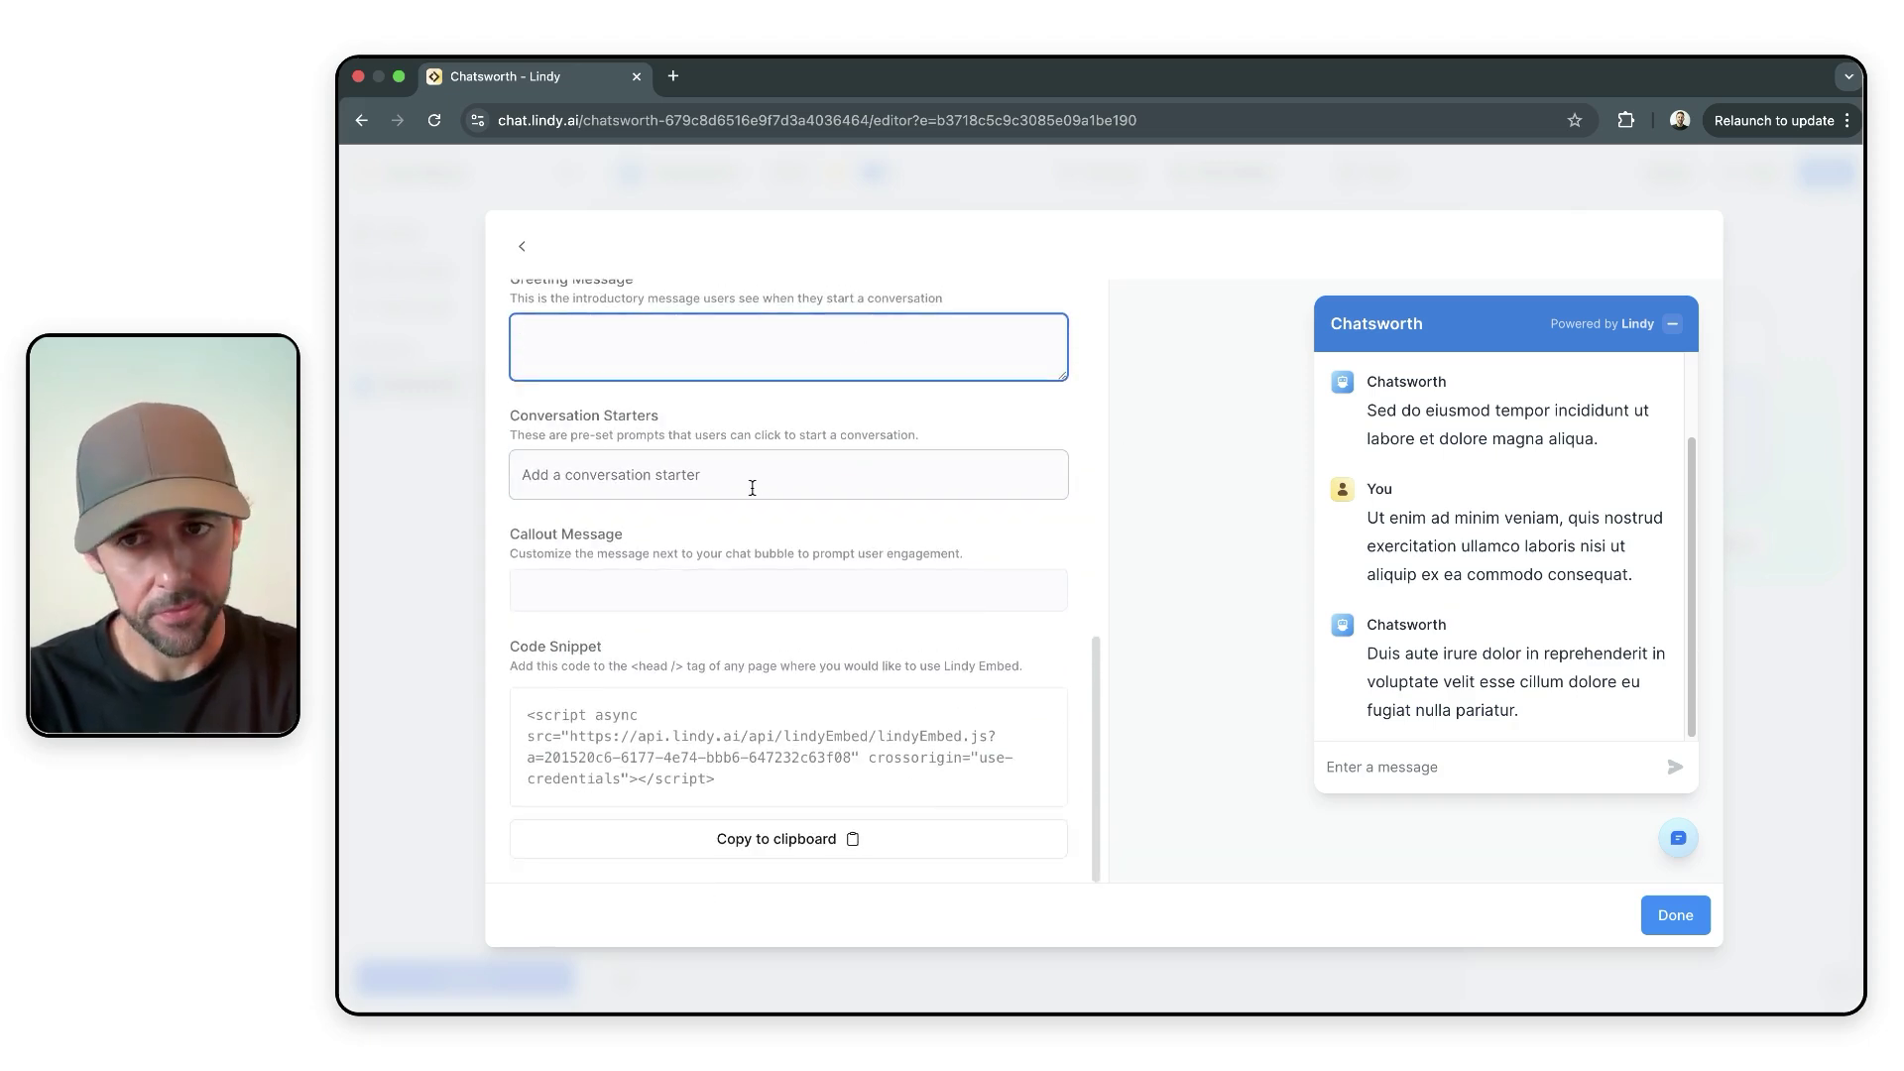
click(752, 487)
click(421, 468)
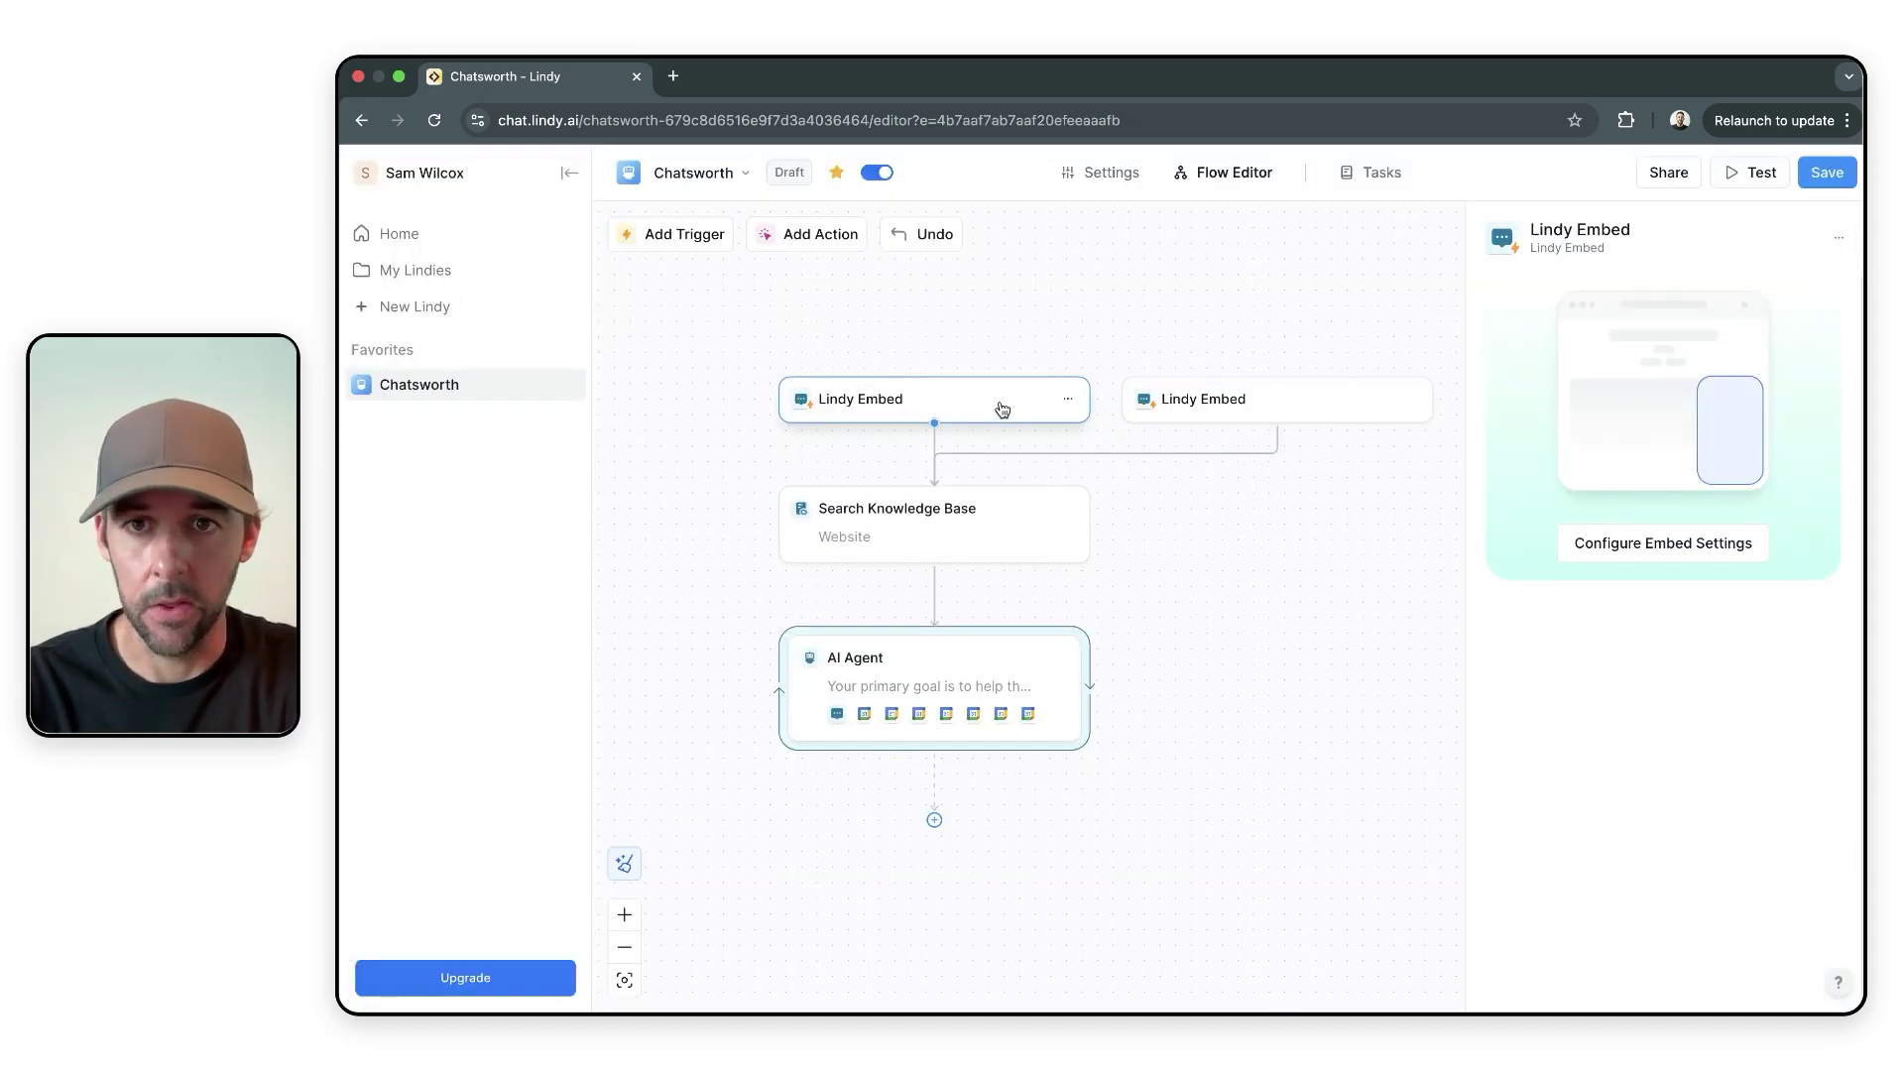
key(ctrl+Right)
scroll(1637, 595, up, 10)
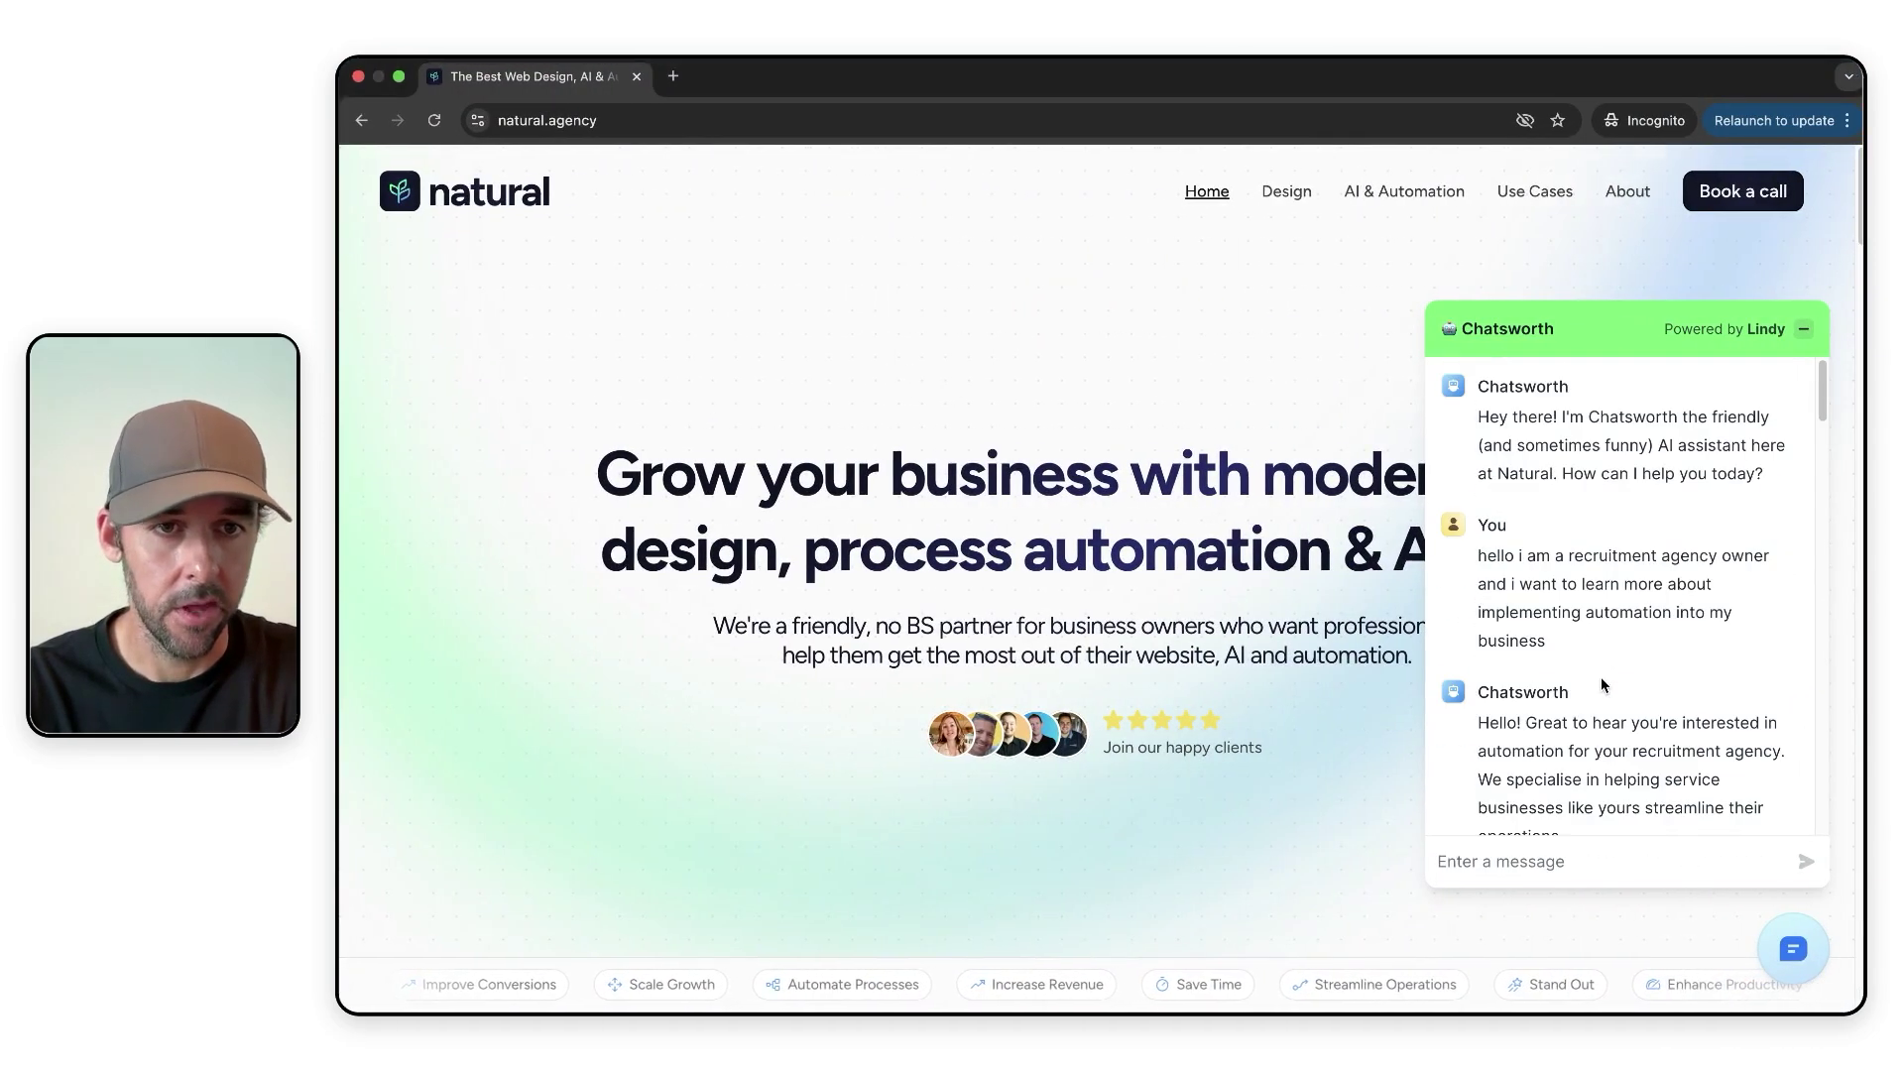
key(ctrl+Left)
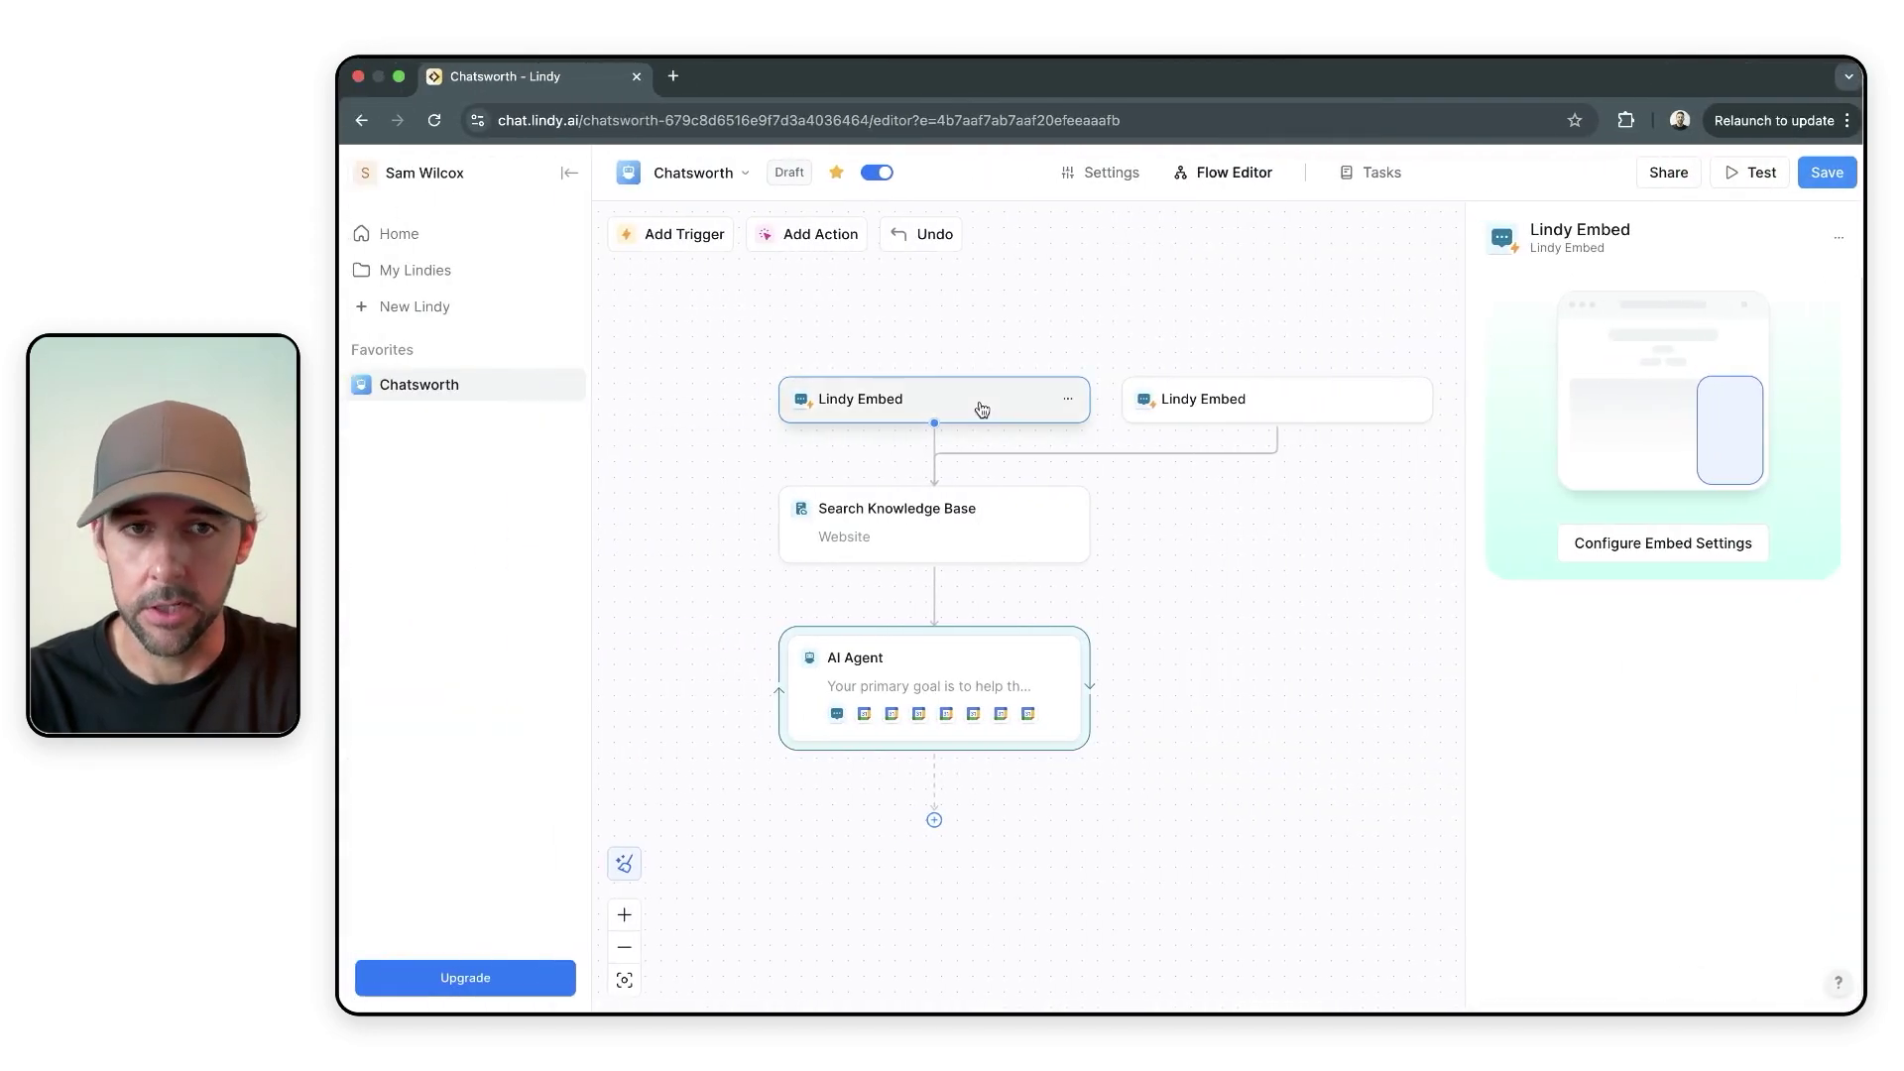
click(1548, 541)
scroll(842, 515, down, 10)
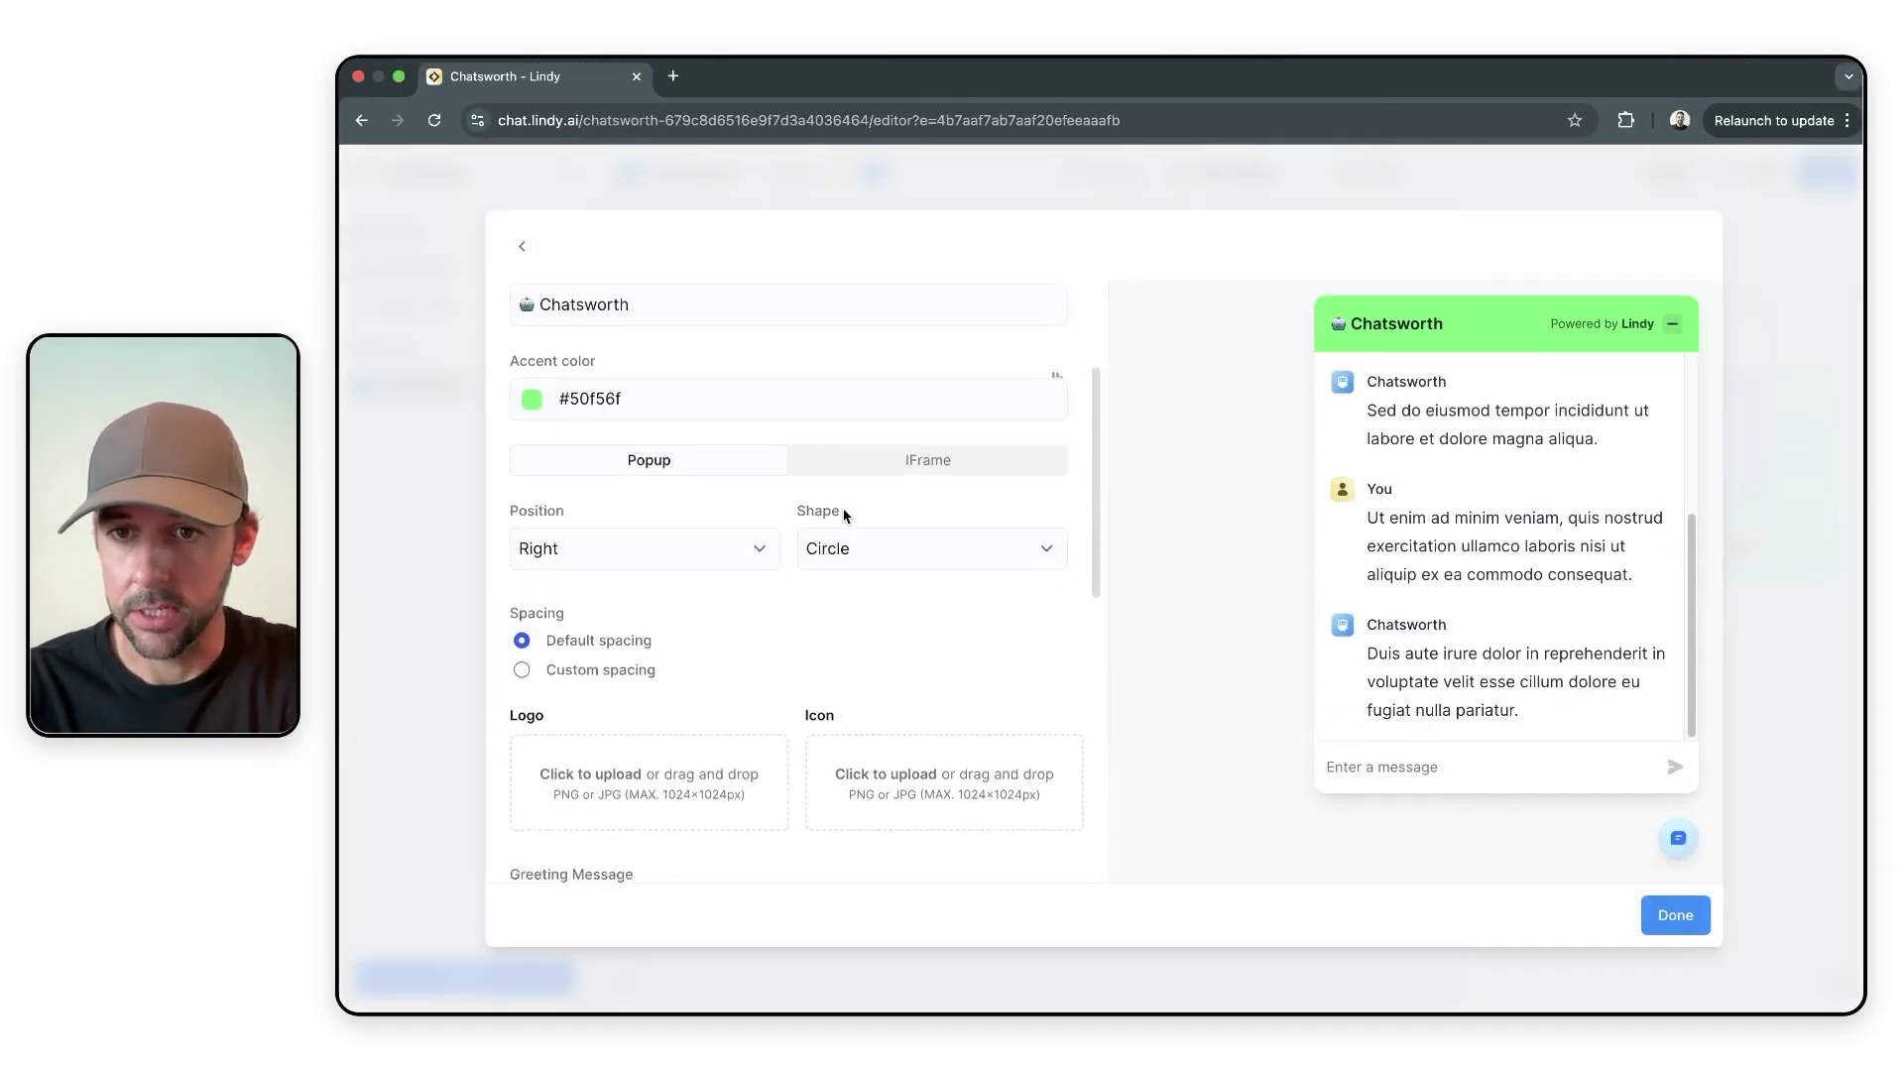
scroll(843, 511, down, 3)
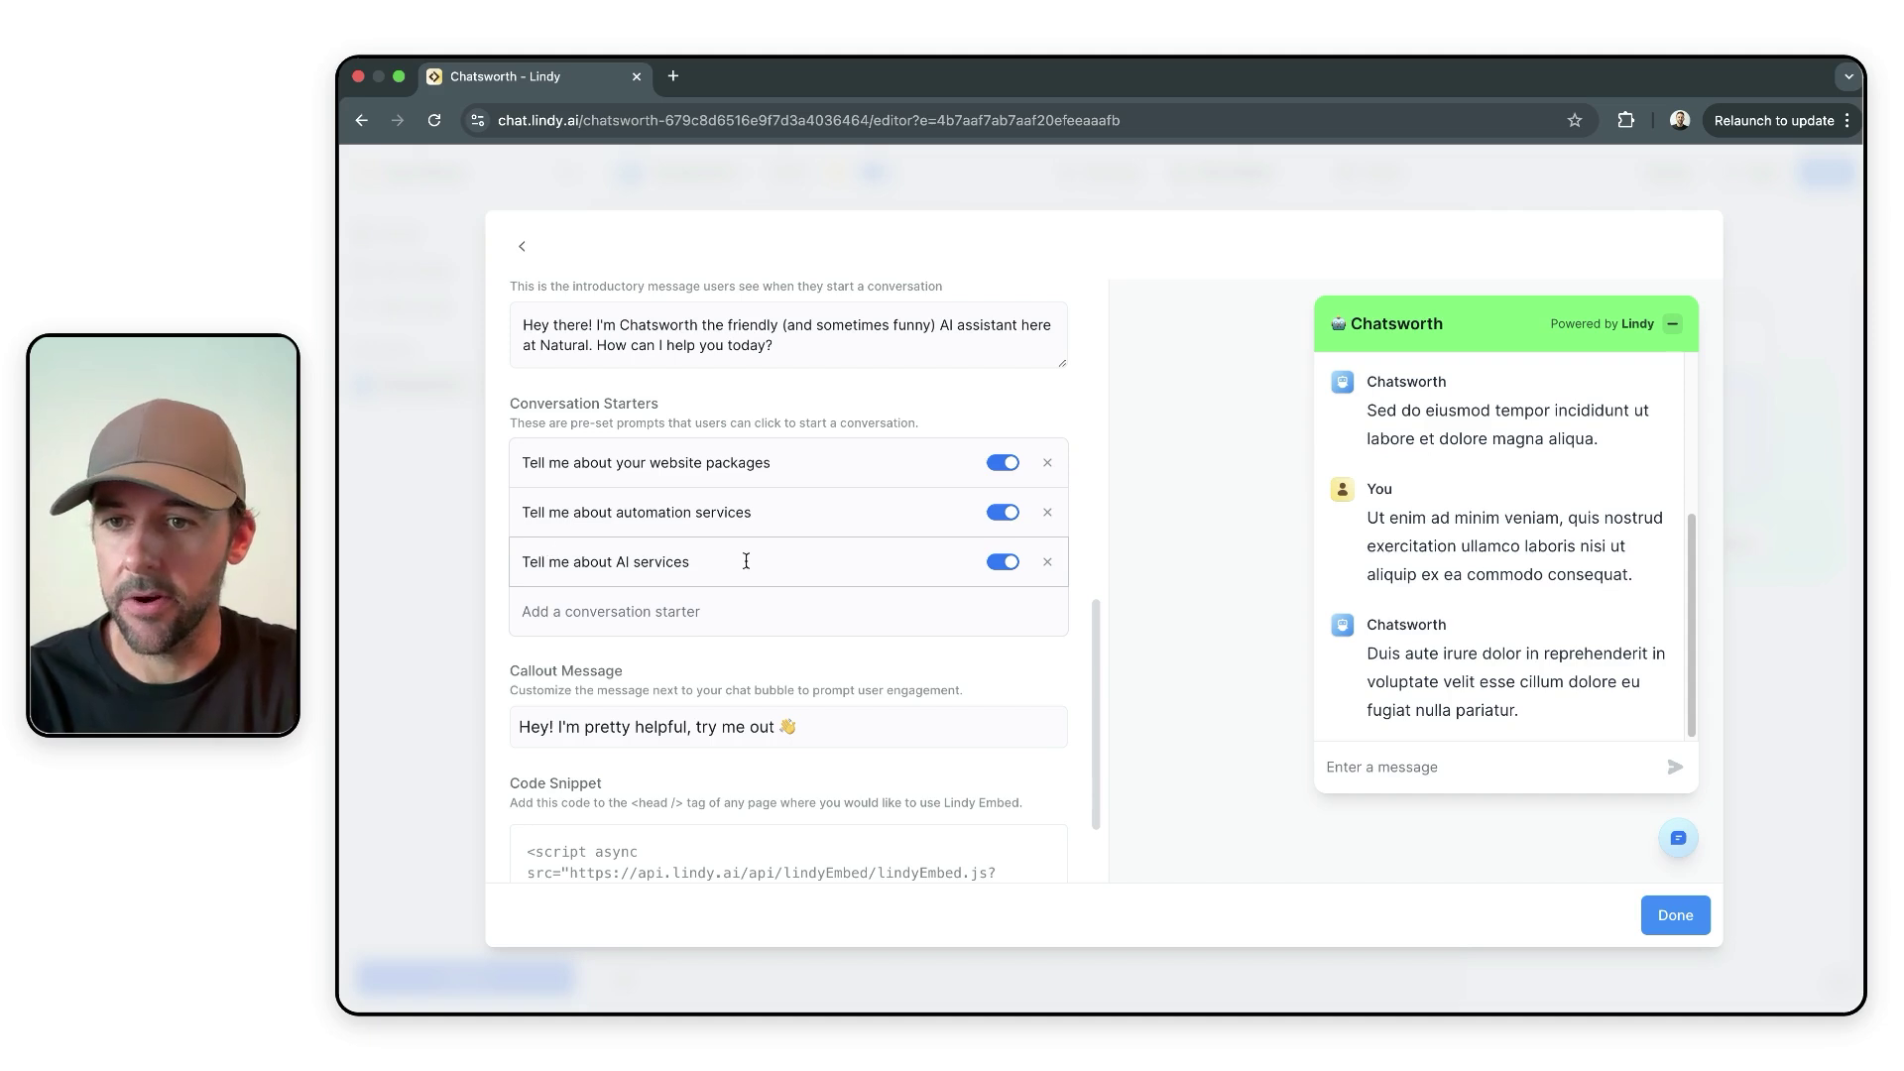
scroll(746, 561, down, 3)
drag(515, 585, 804, 598)
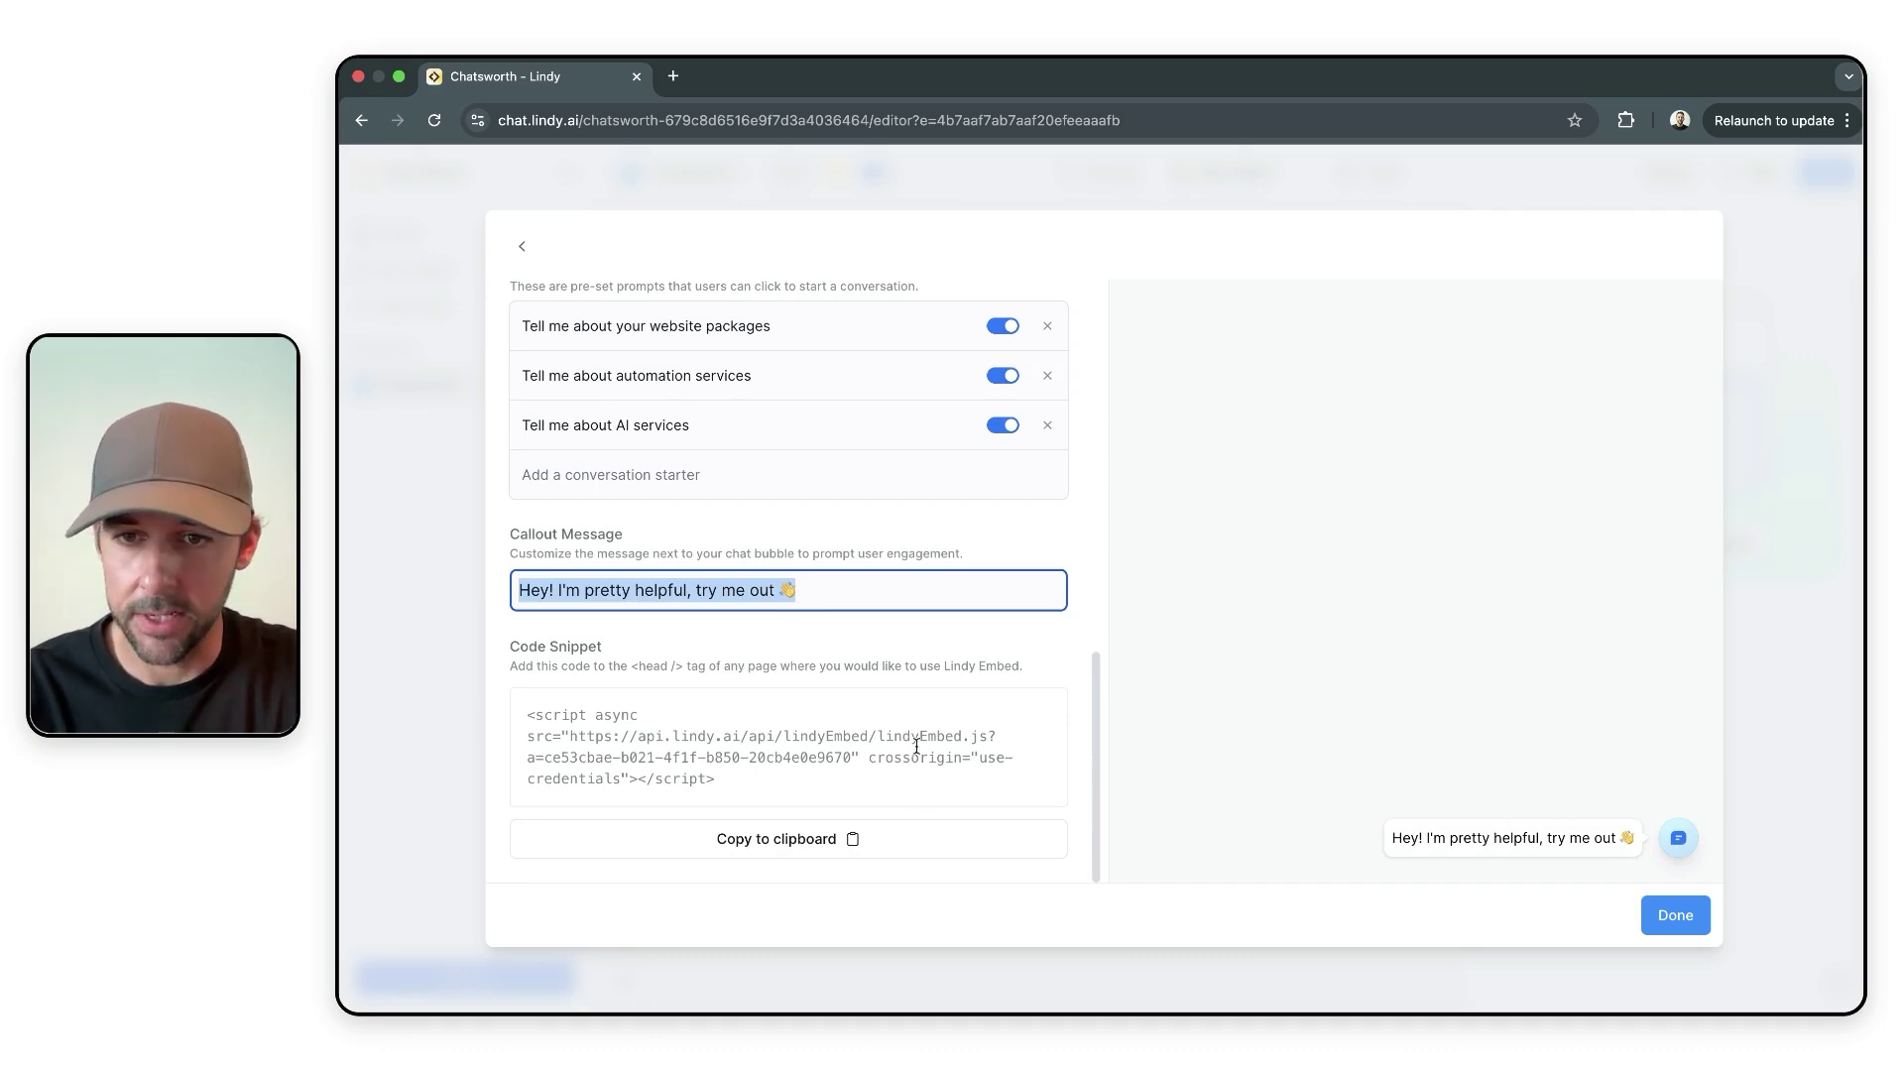
scroll(929, 774, up, 10)
click(1783, 282)
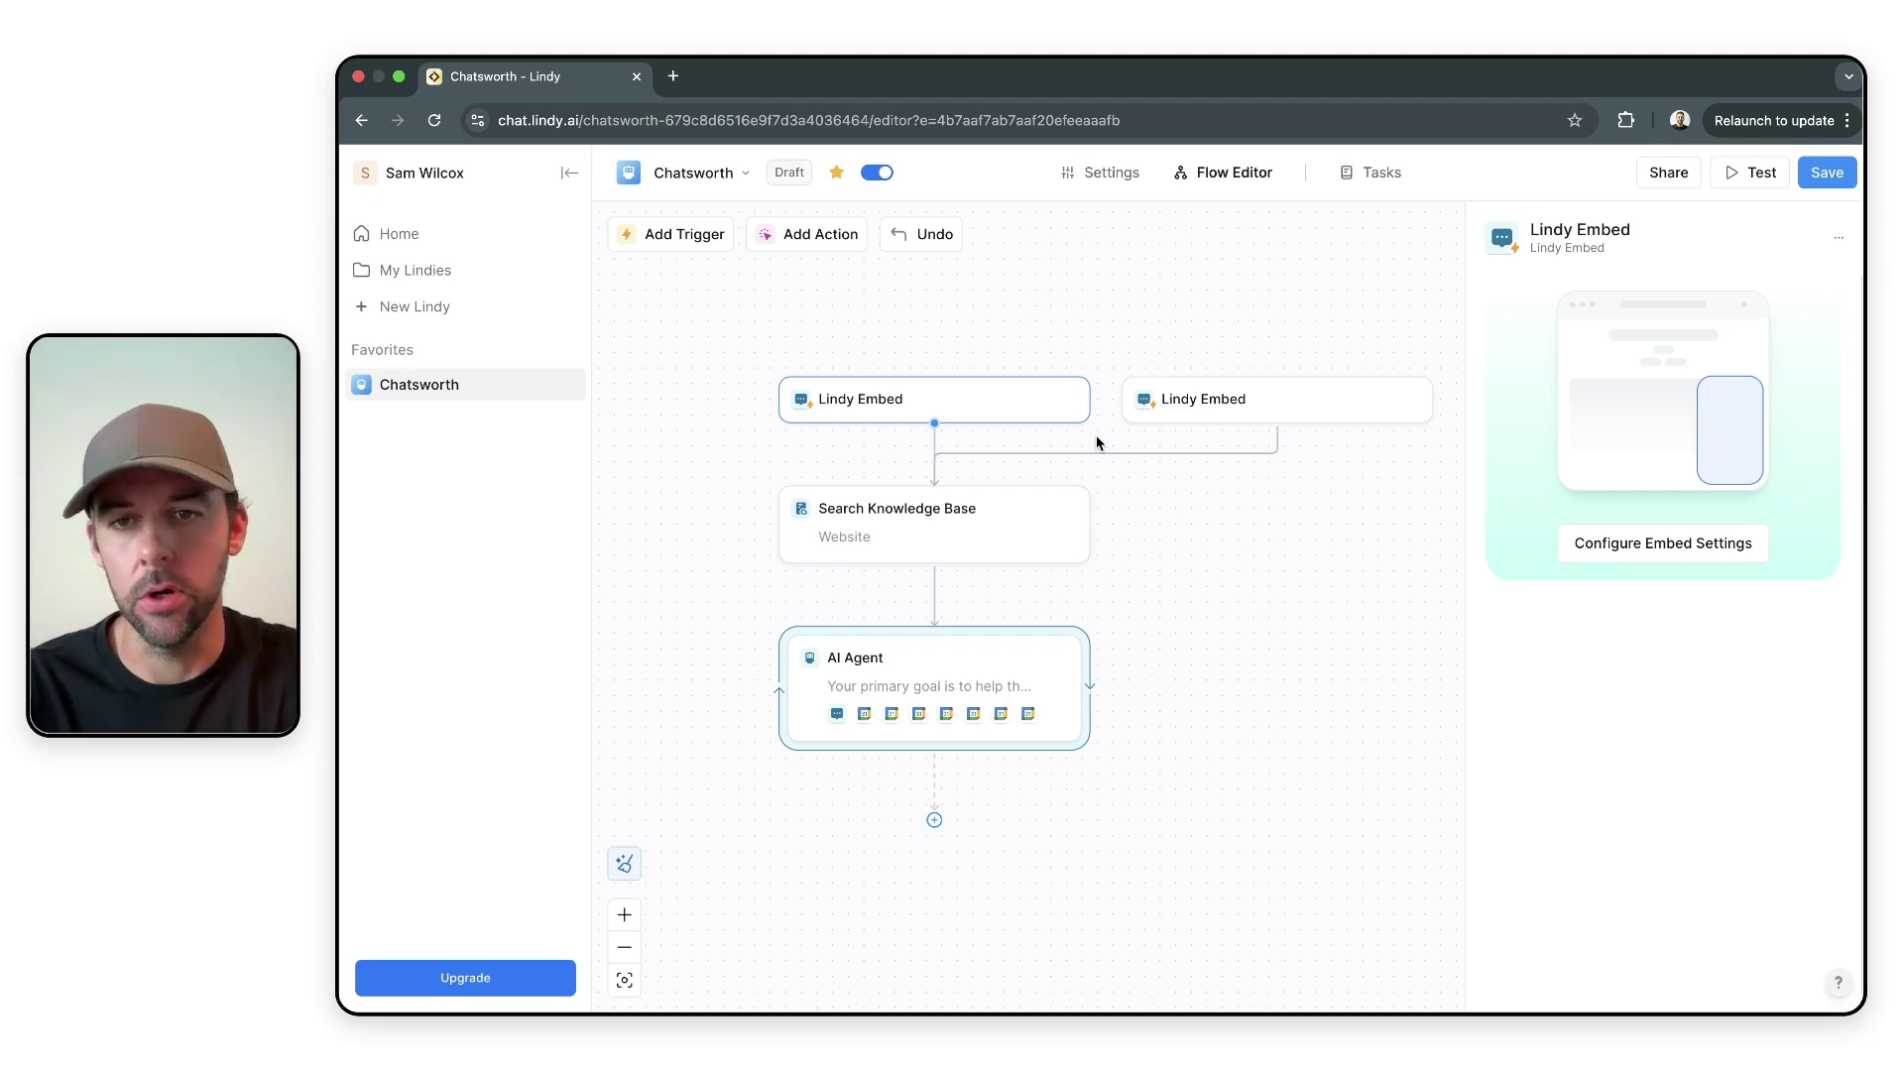
- Open the Search Knowledge Base step and keep its model on Cheapest · GPT-4o Mini
click(1158, 603)
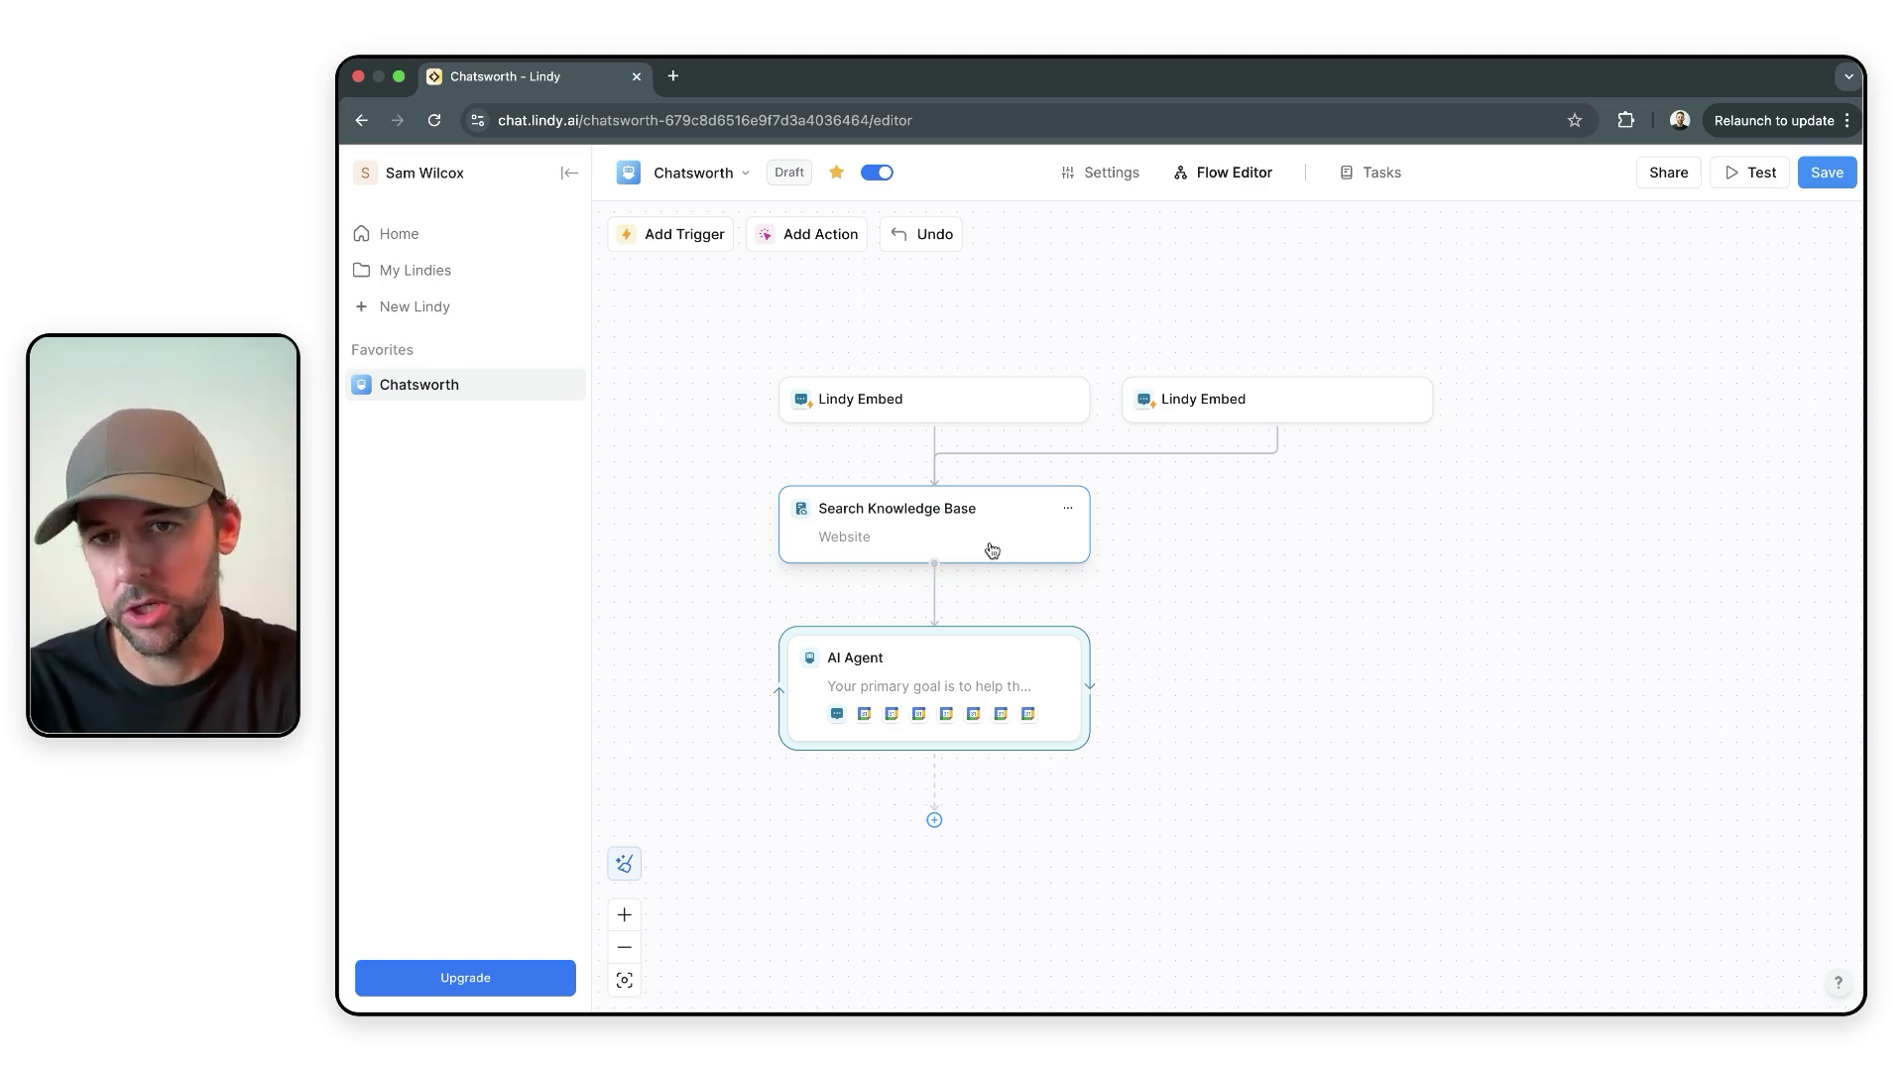
click(955, 535)
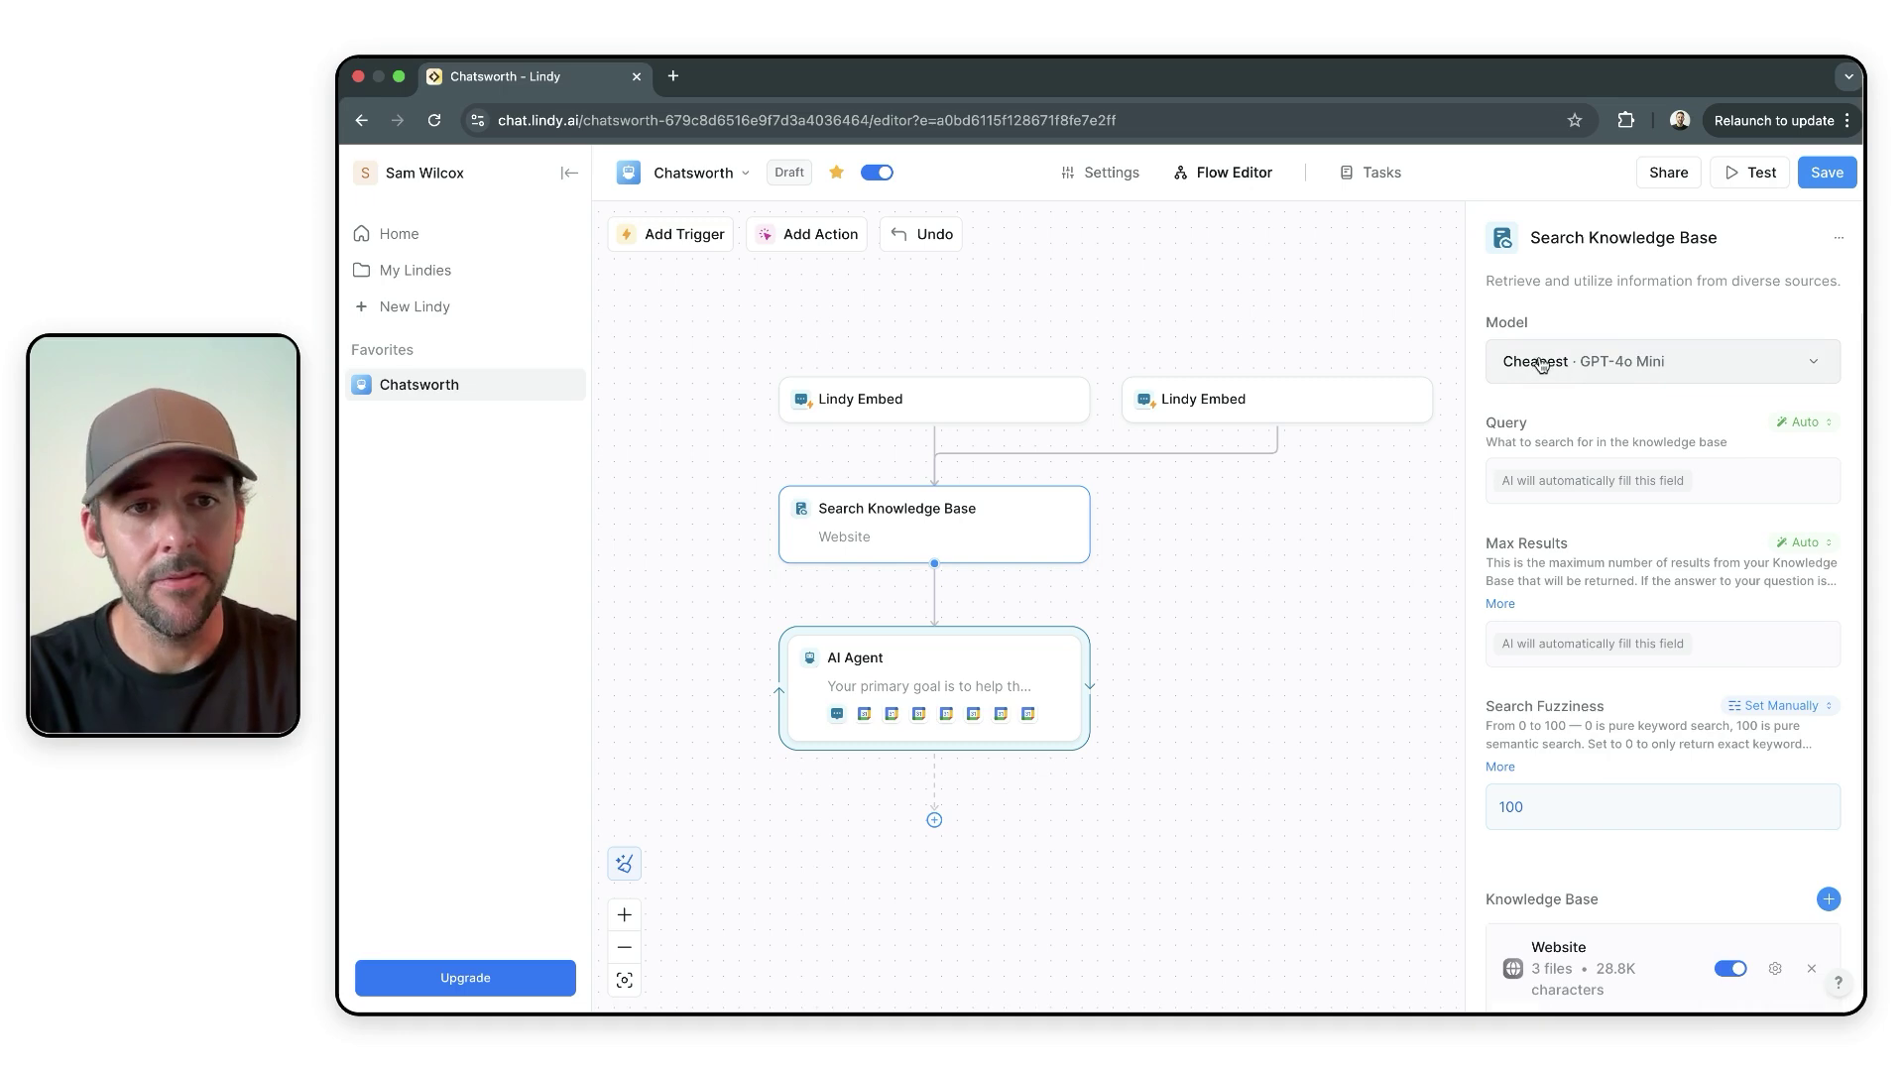
click(1583, 369)
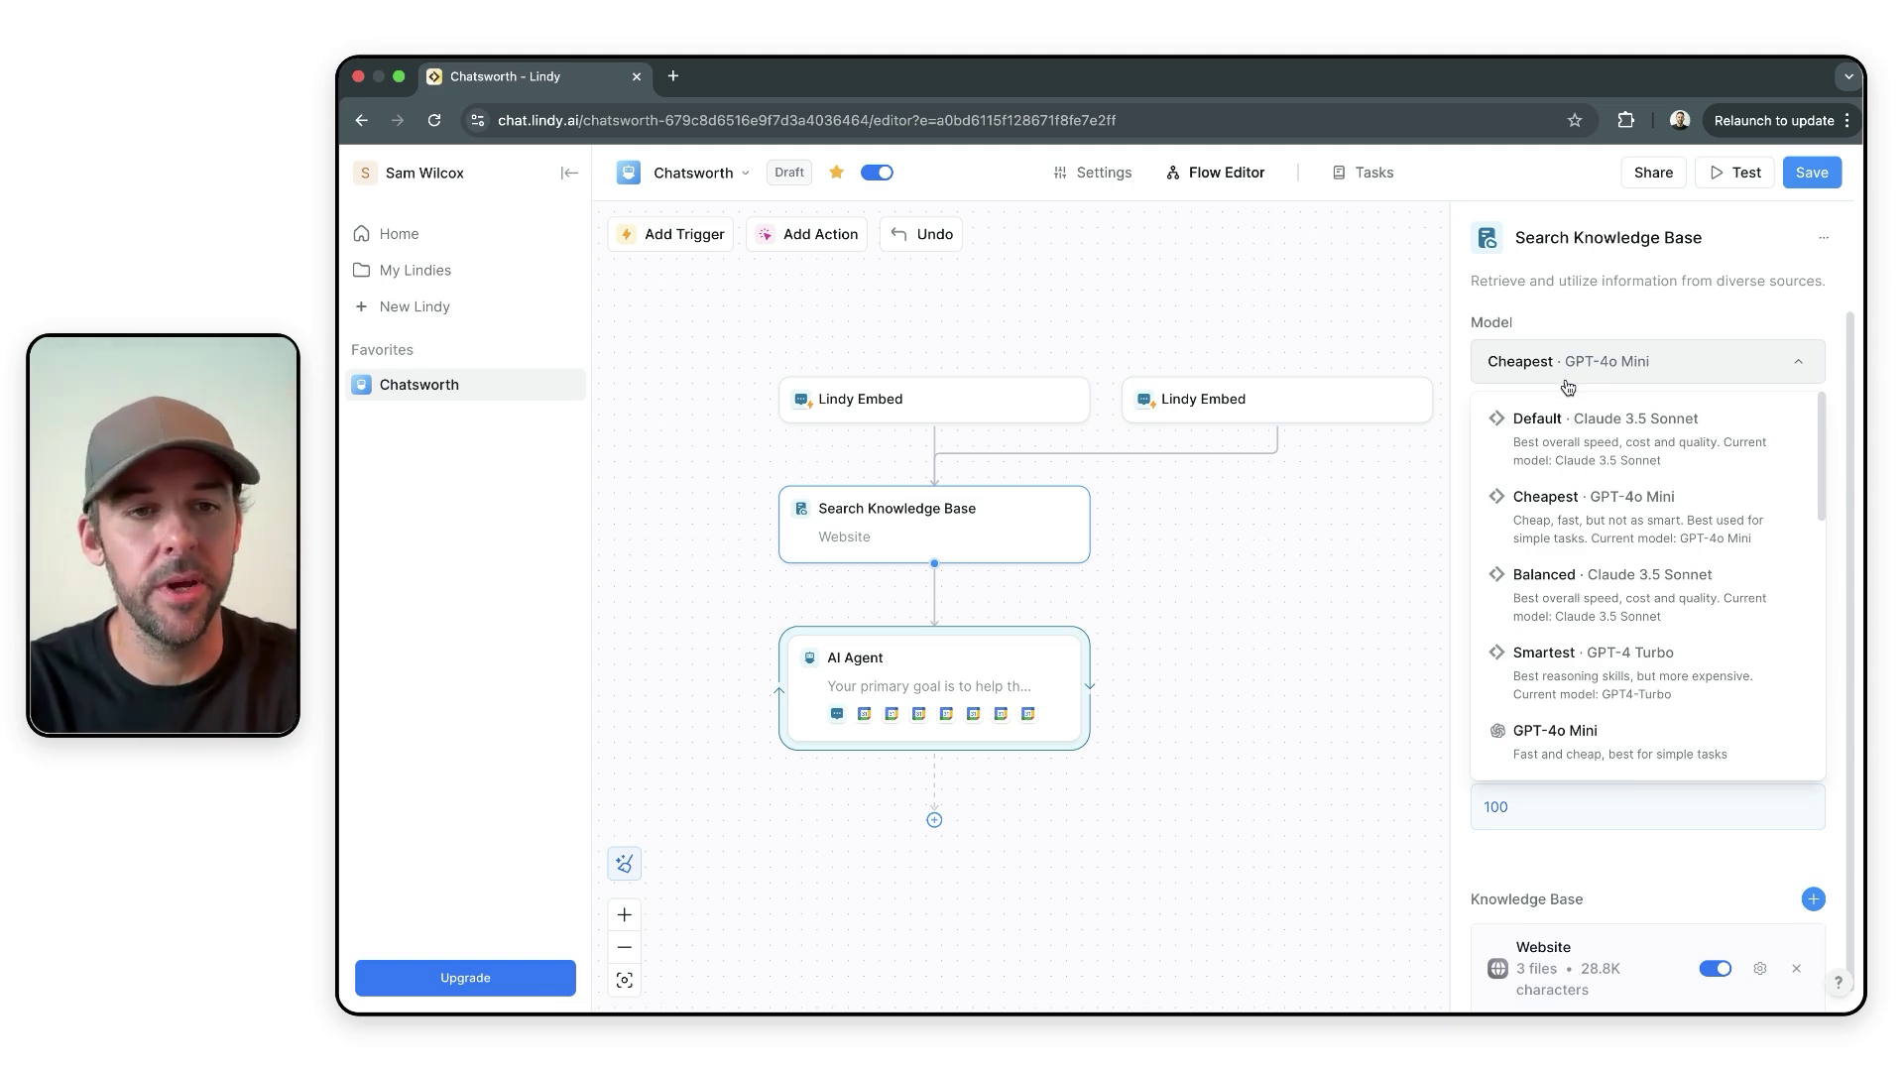
scroll(1588, 581, down, 3)
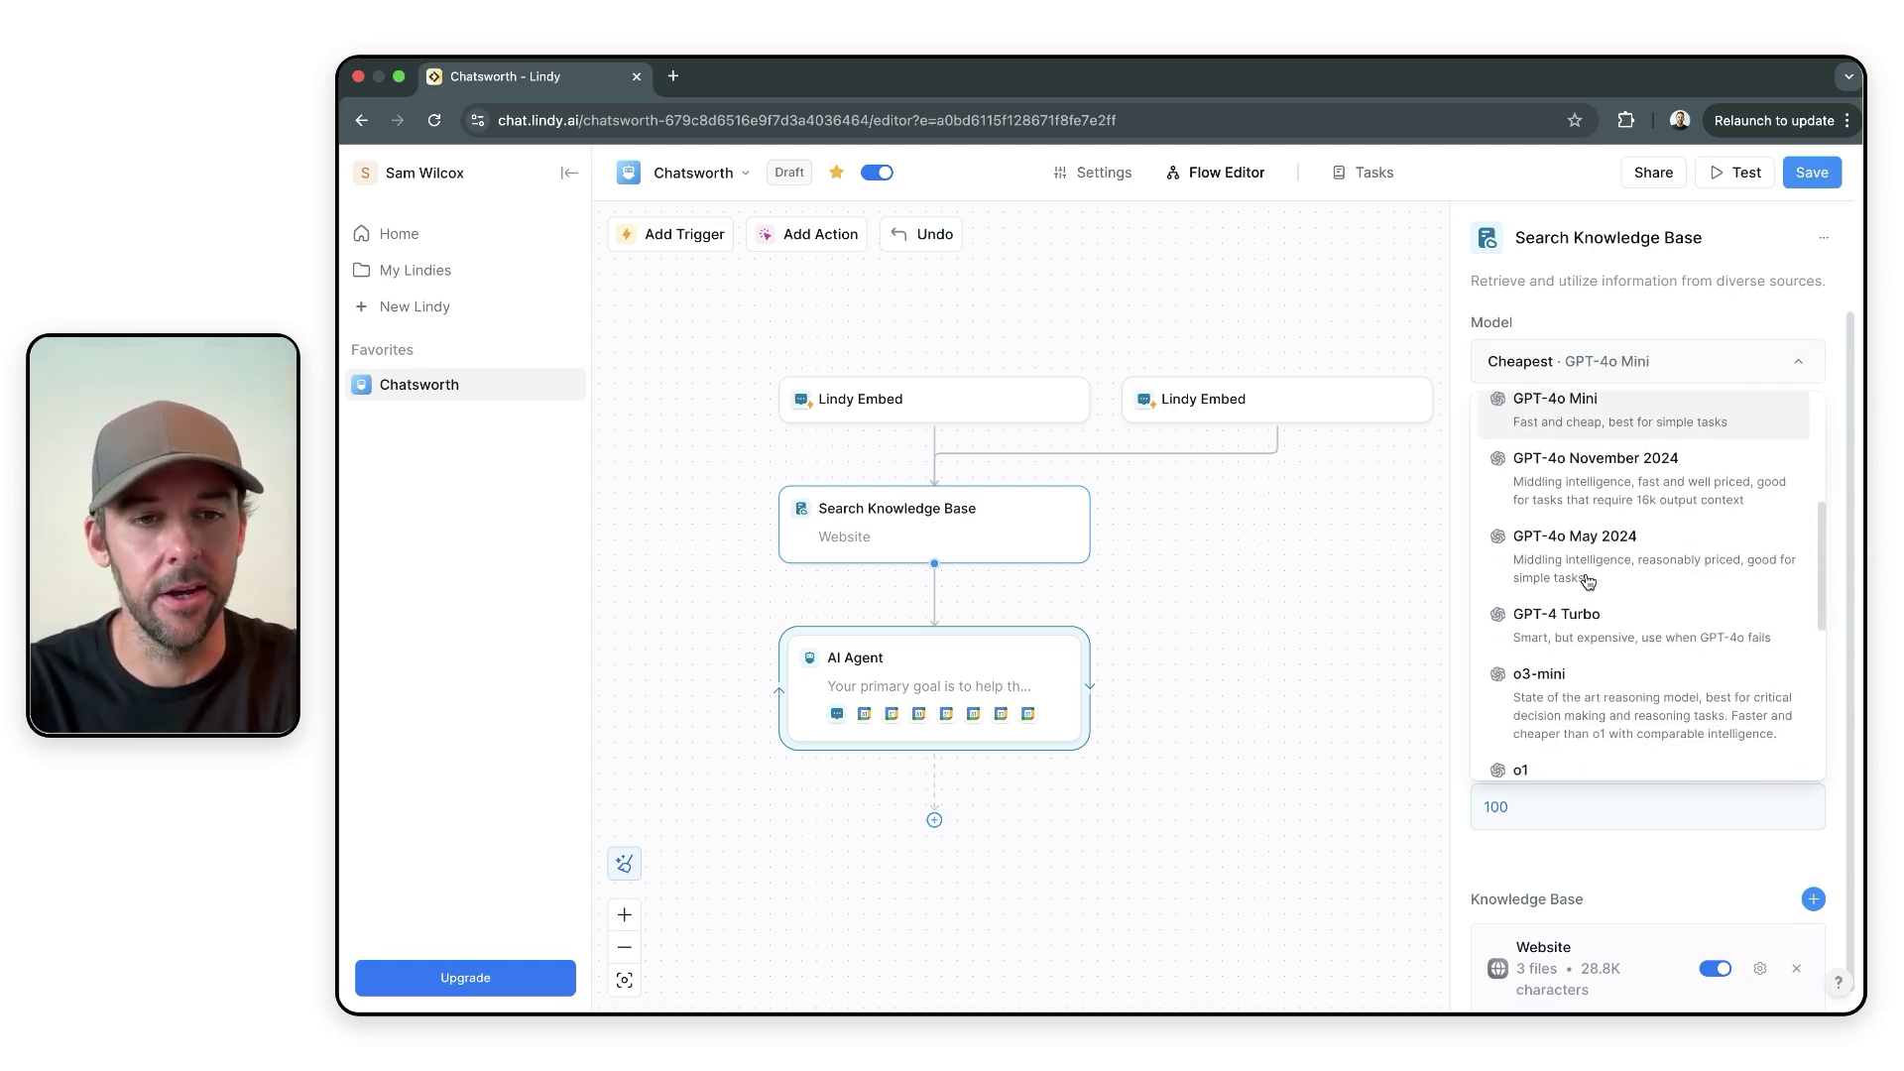
scroll(1588, 581, down, 2)
scroll(1581, 653, up, 3)
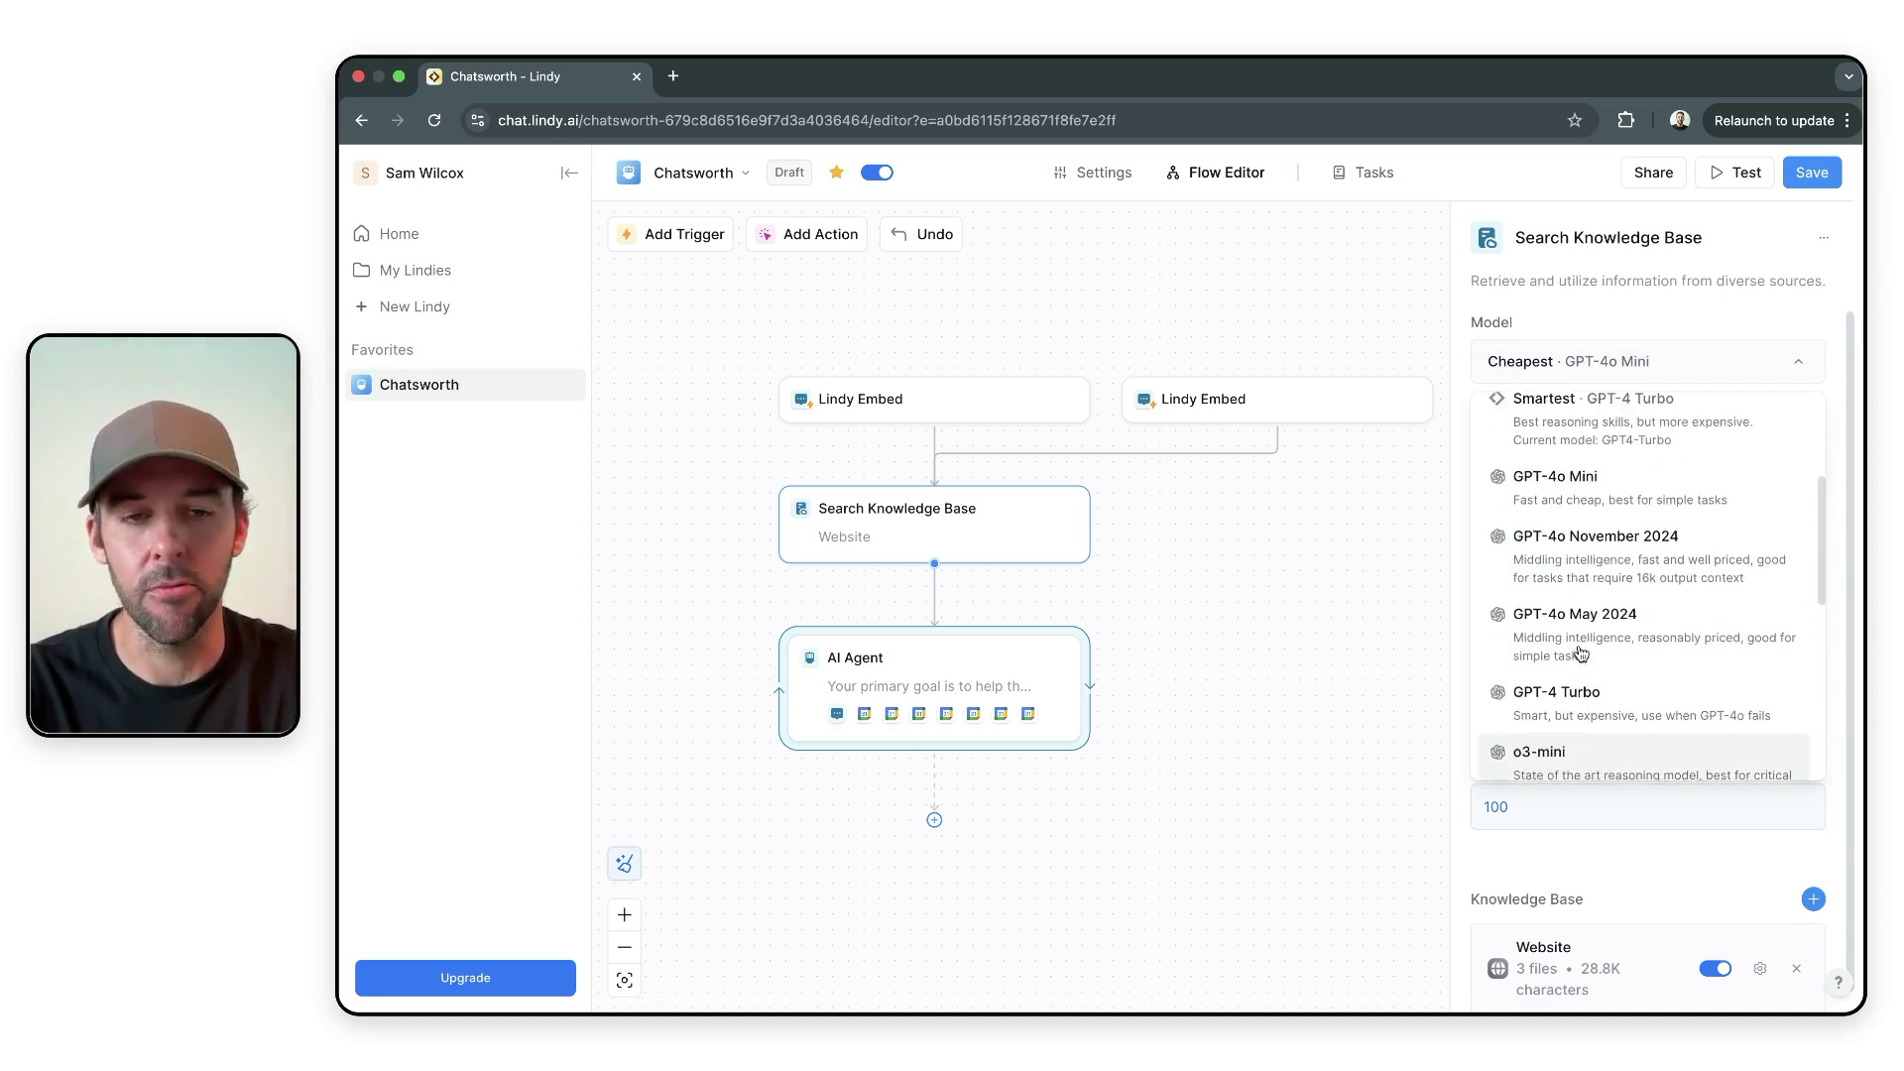
scroll(1581, 653, up, 3)
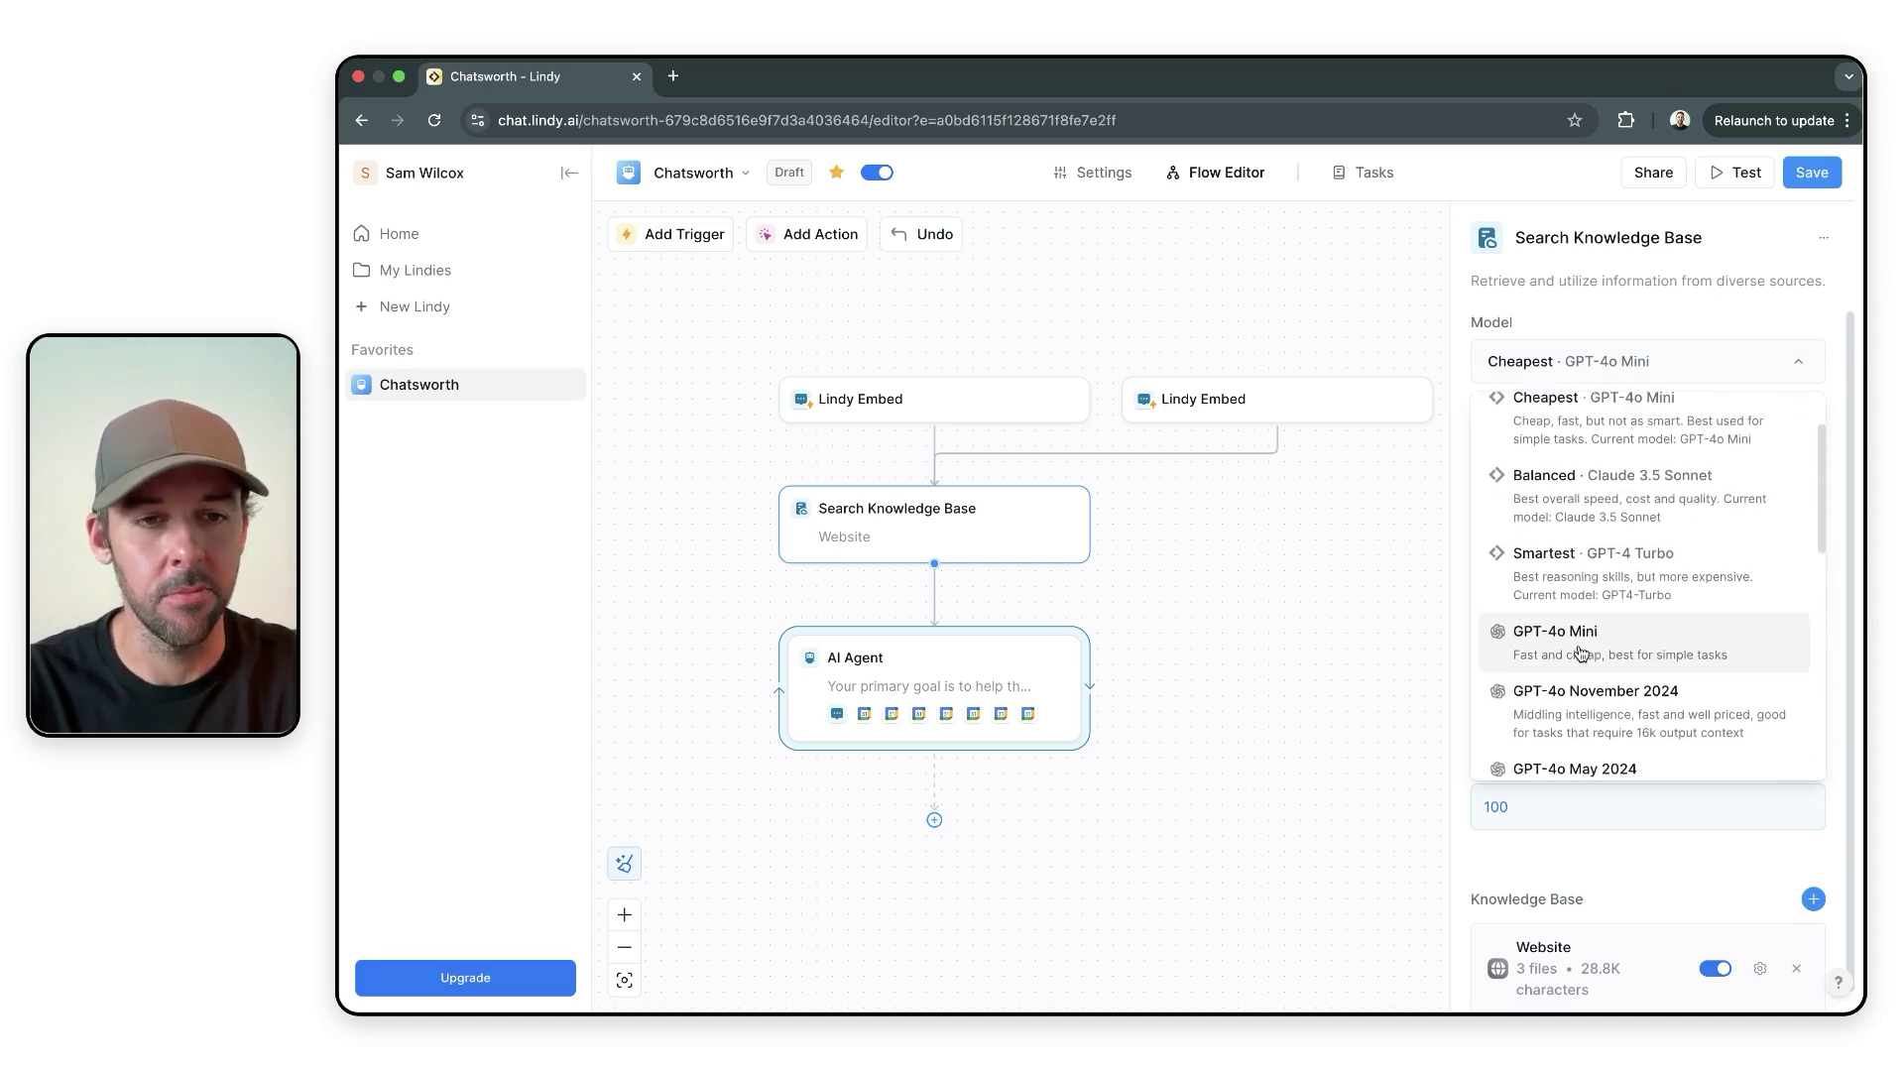
click(1649, 296)
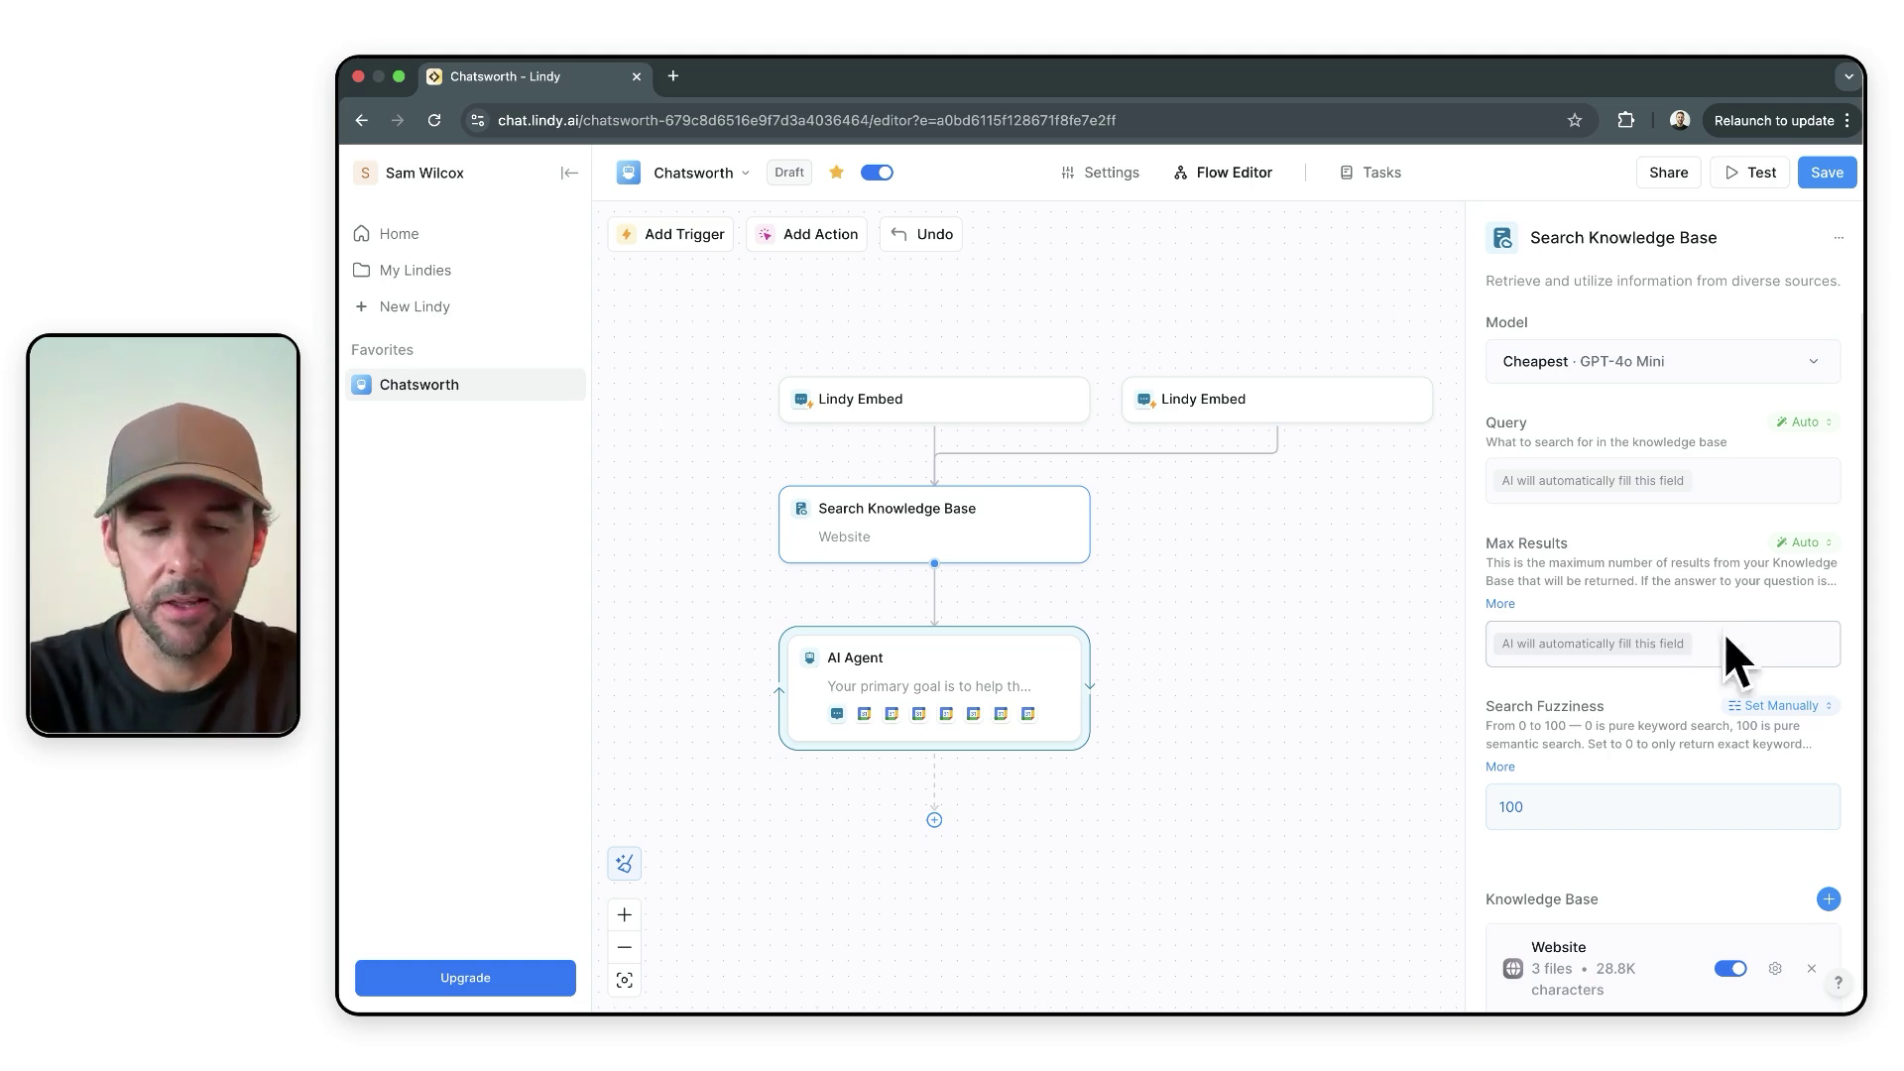
scroll(1612, 701, down, 1)
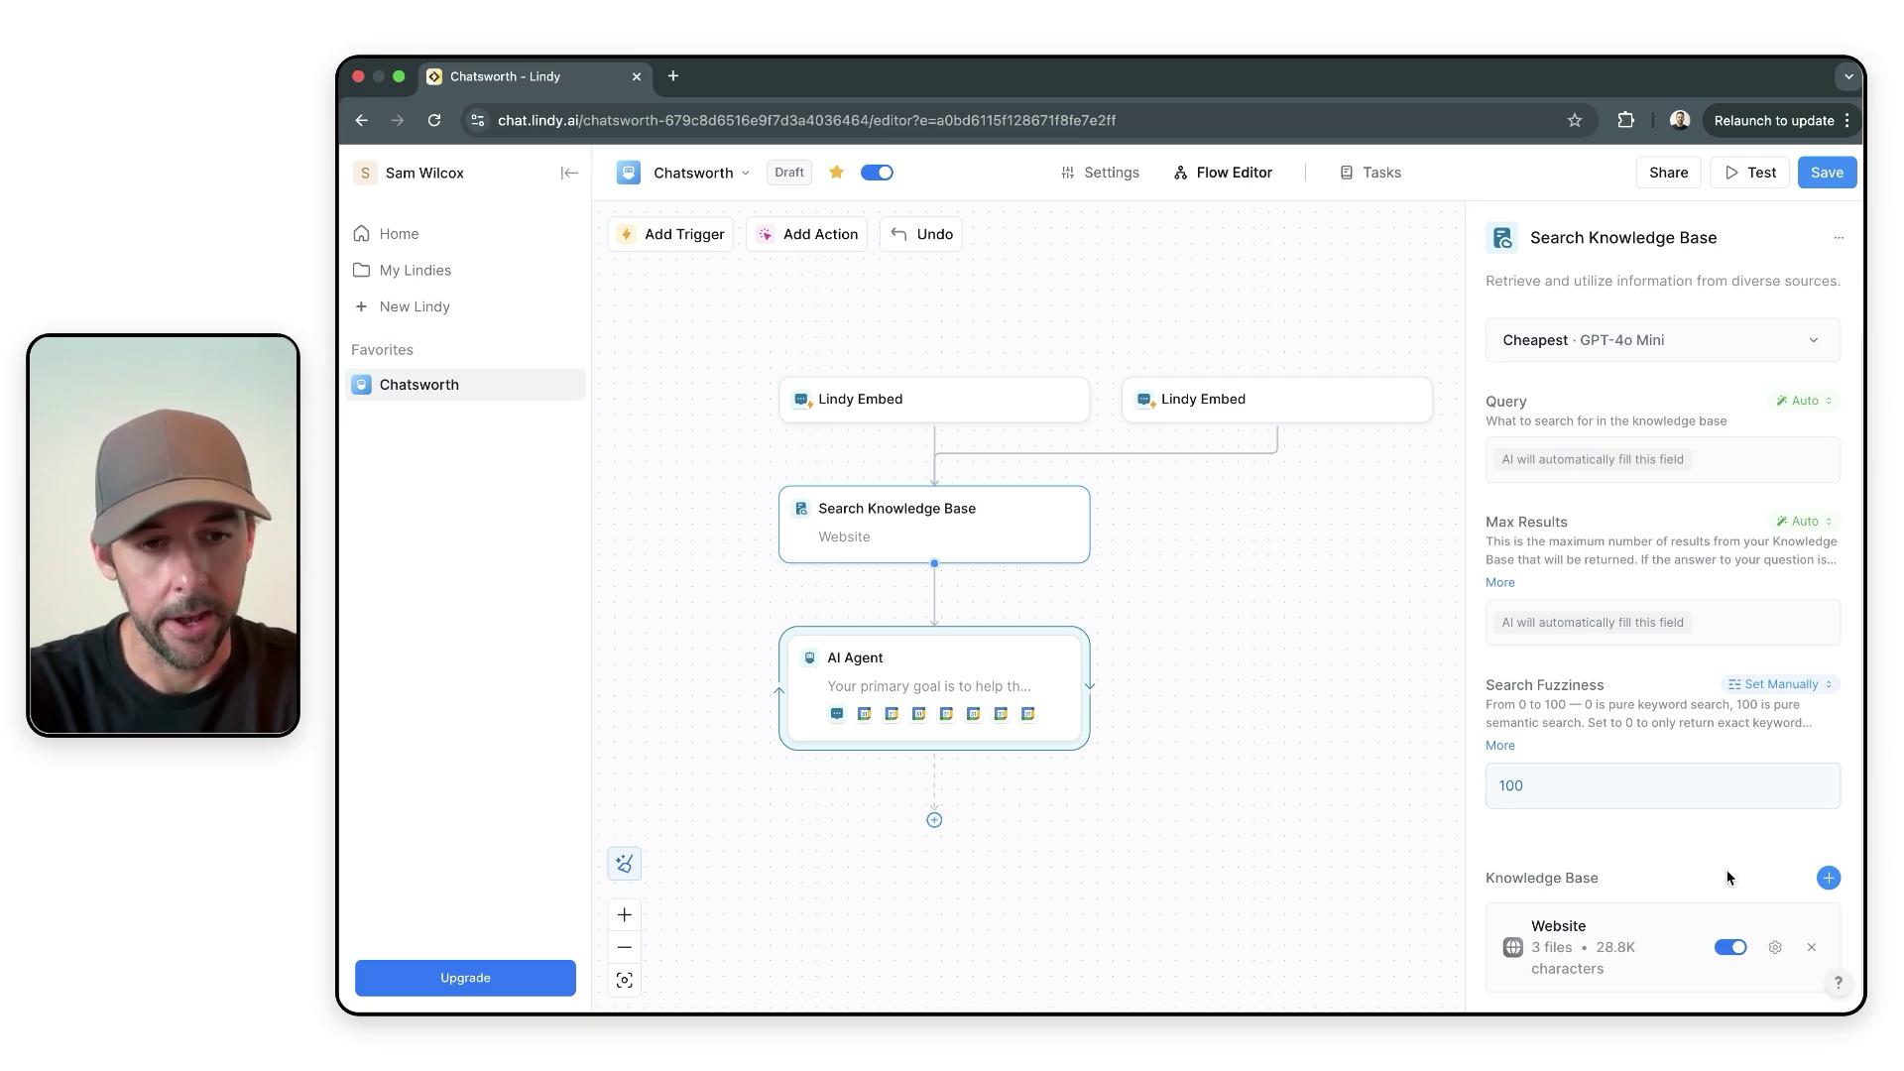
- Inspect the Website source's three natural.agency links and close without changes
click(1828, 878)
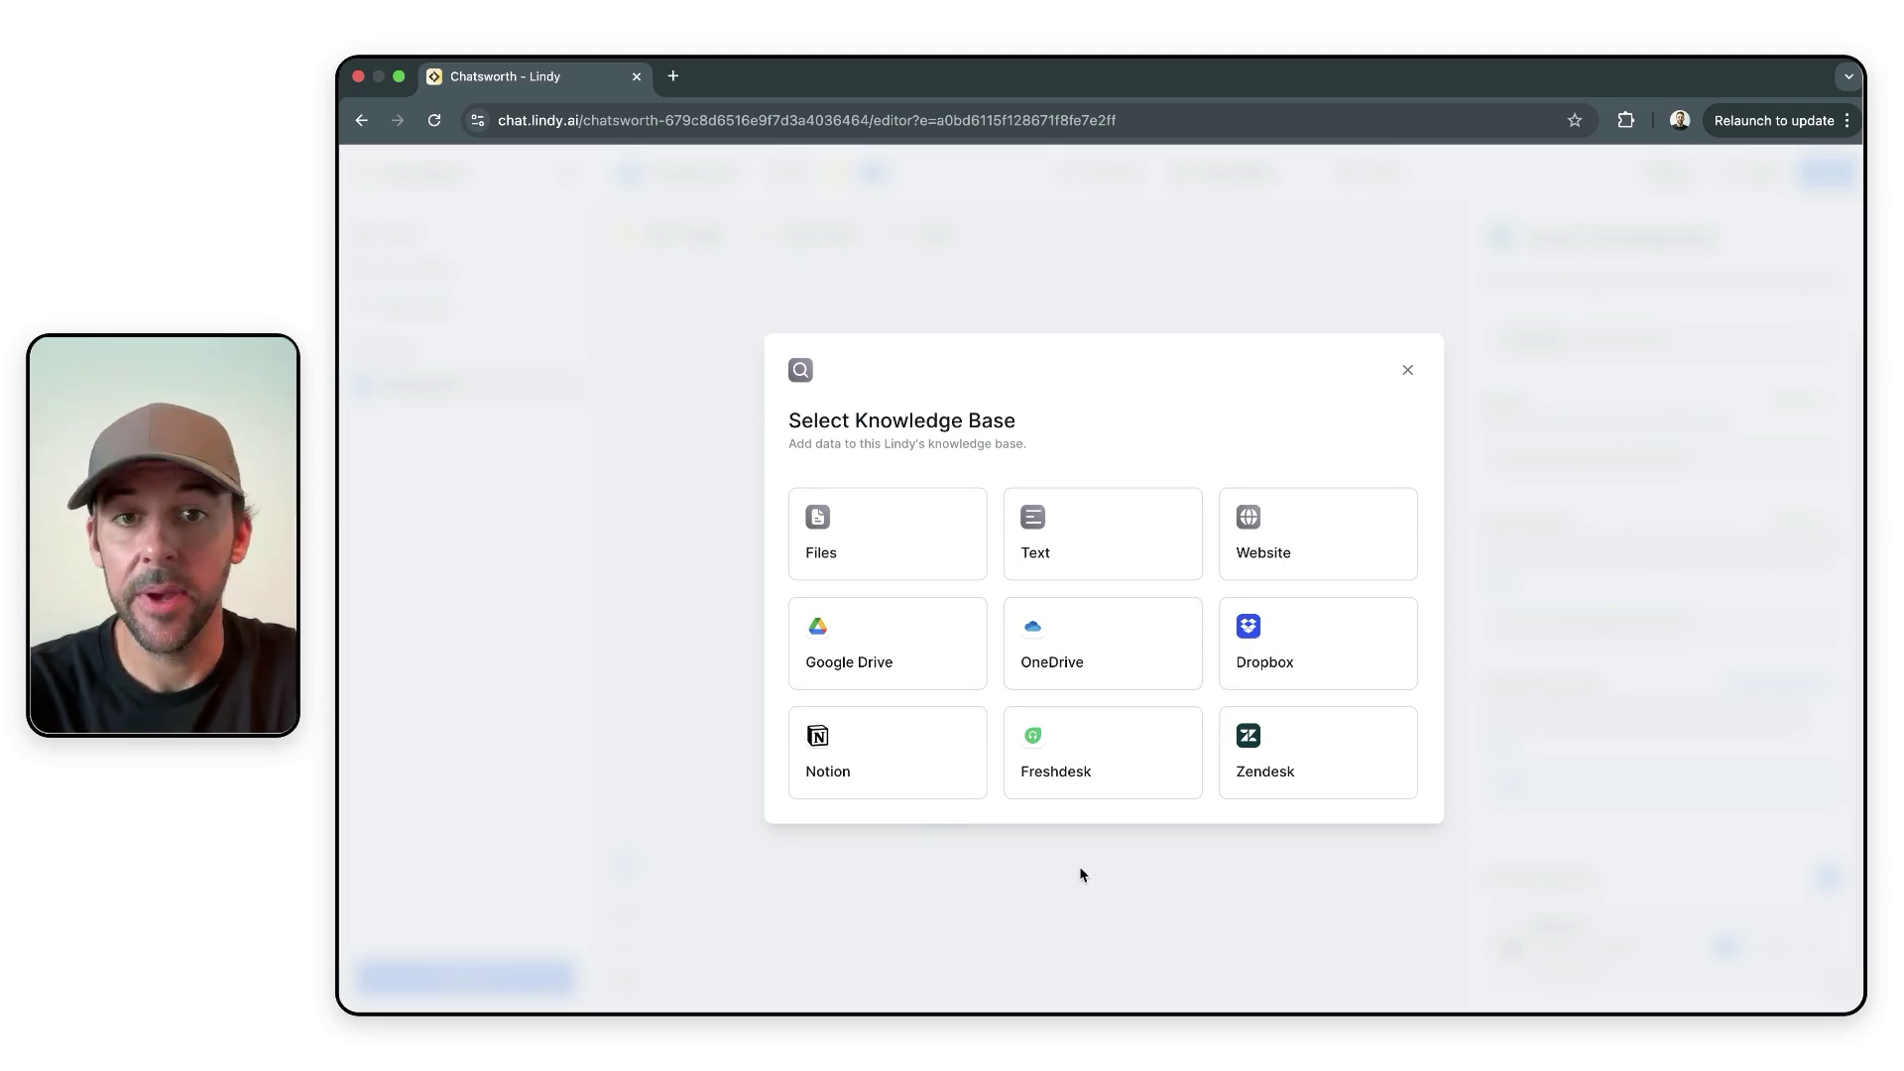
click(1408, 370)
click(1778, 947)
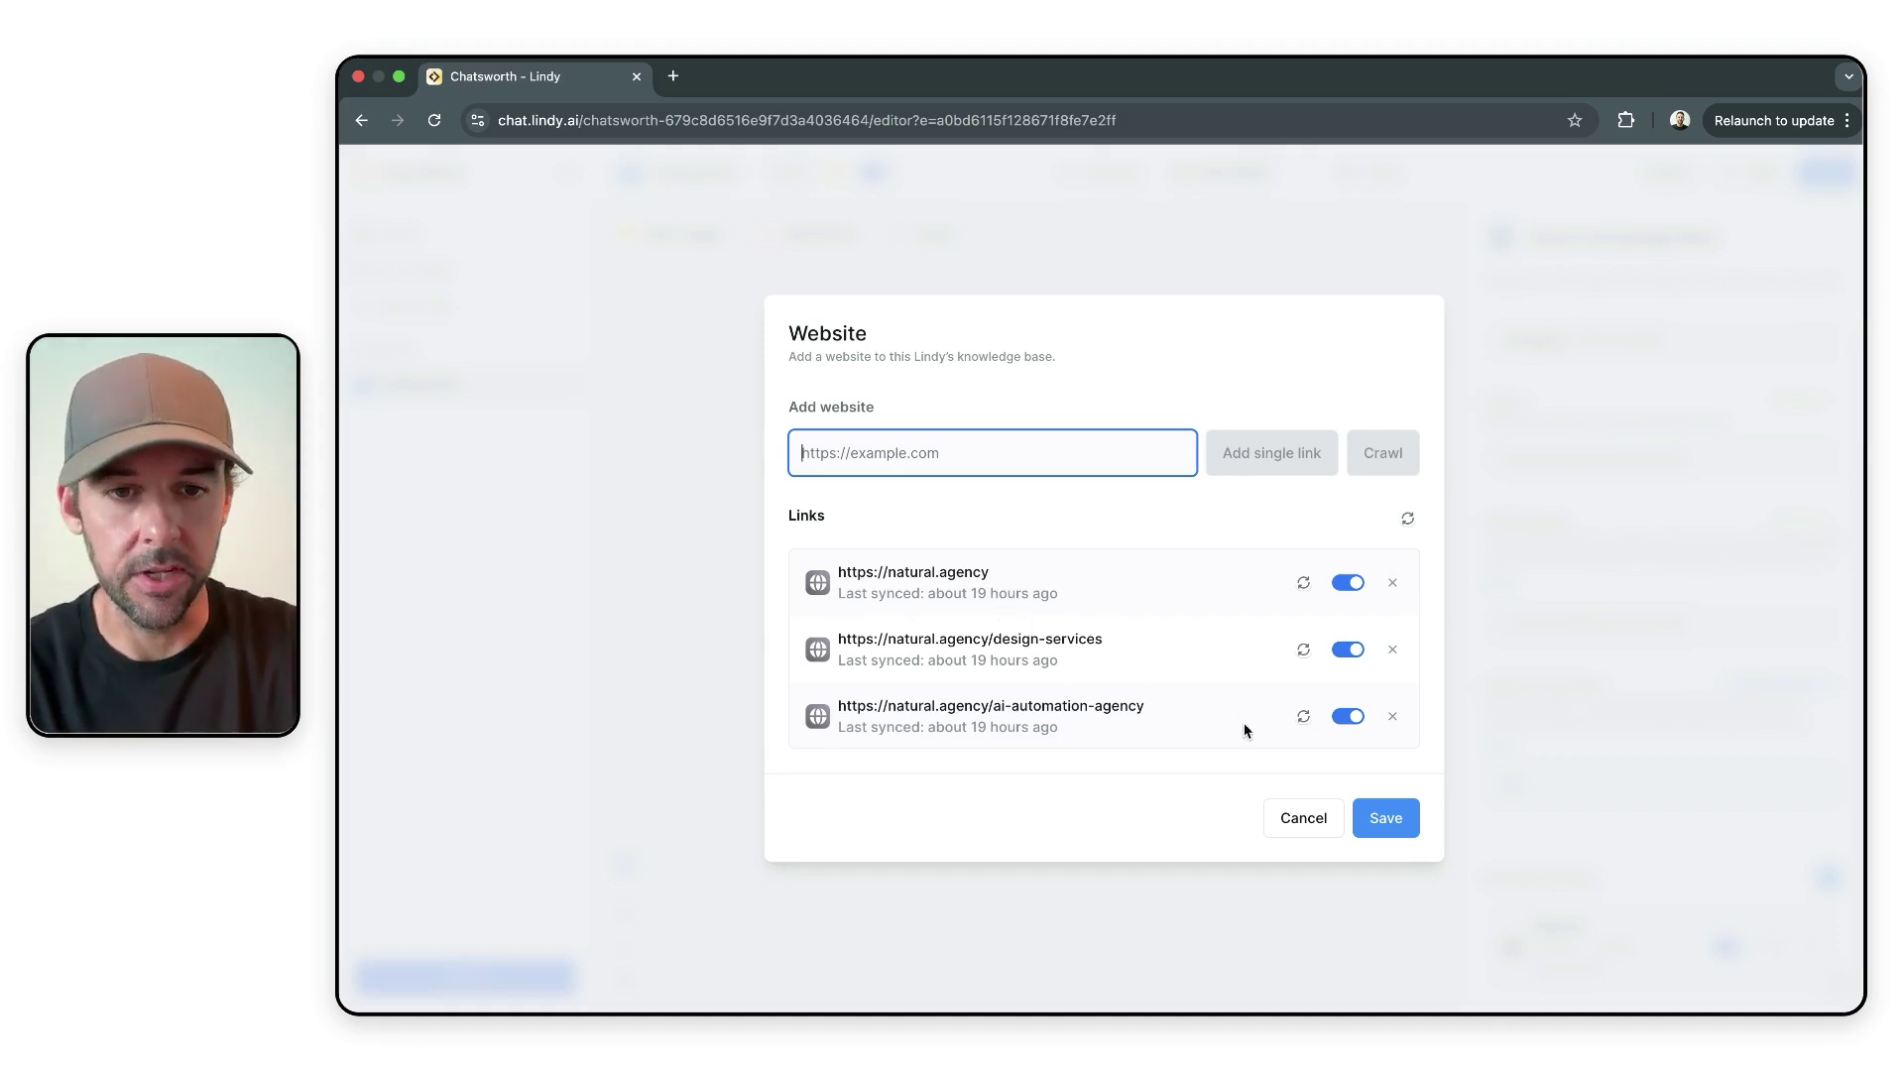
click(1281, 819)
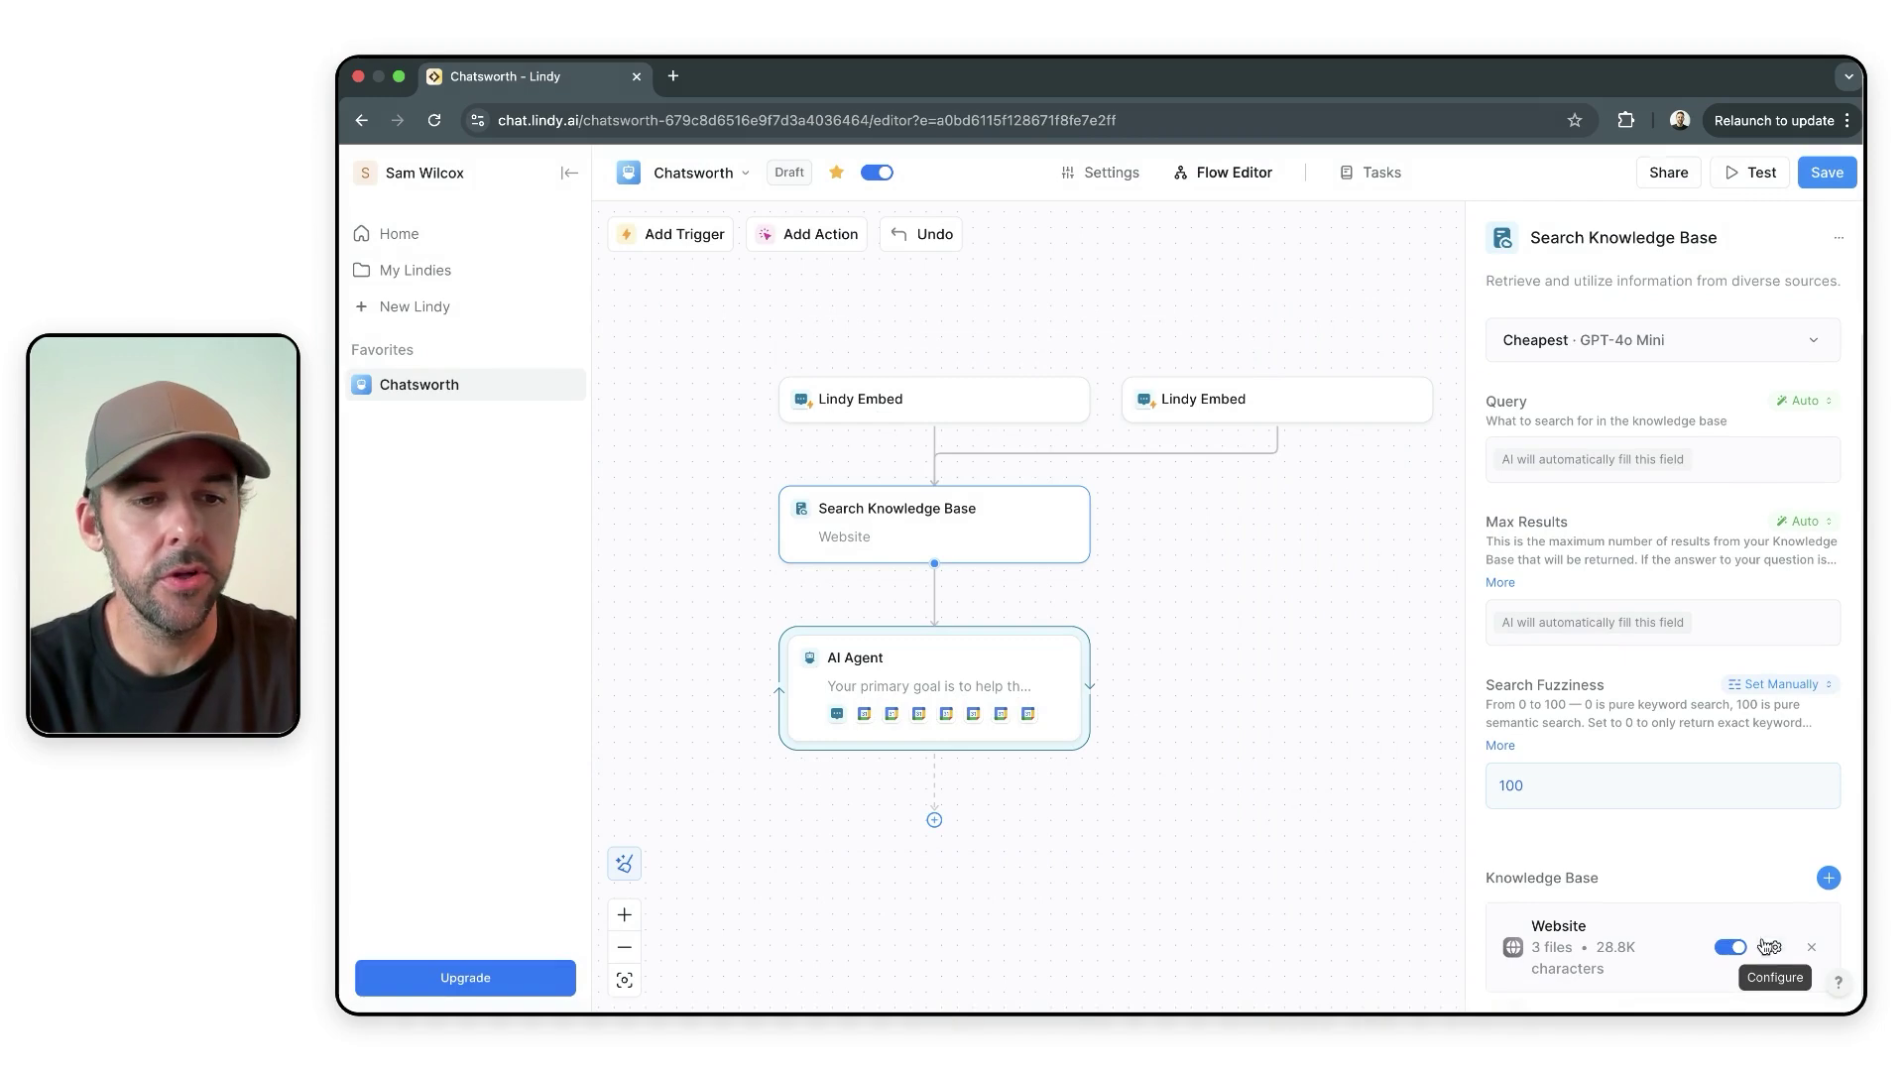
- Start adding a Text knowledge base source, then cancel it
click(1829, 879)
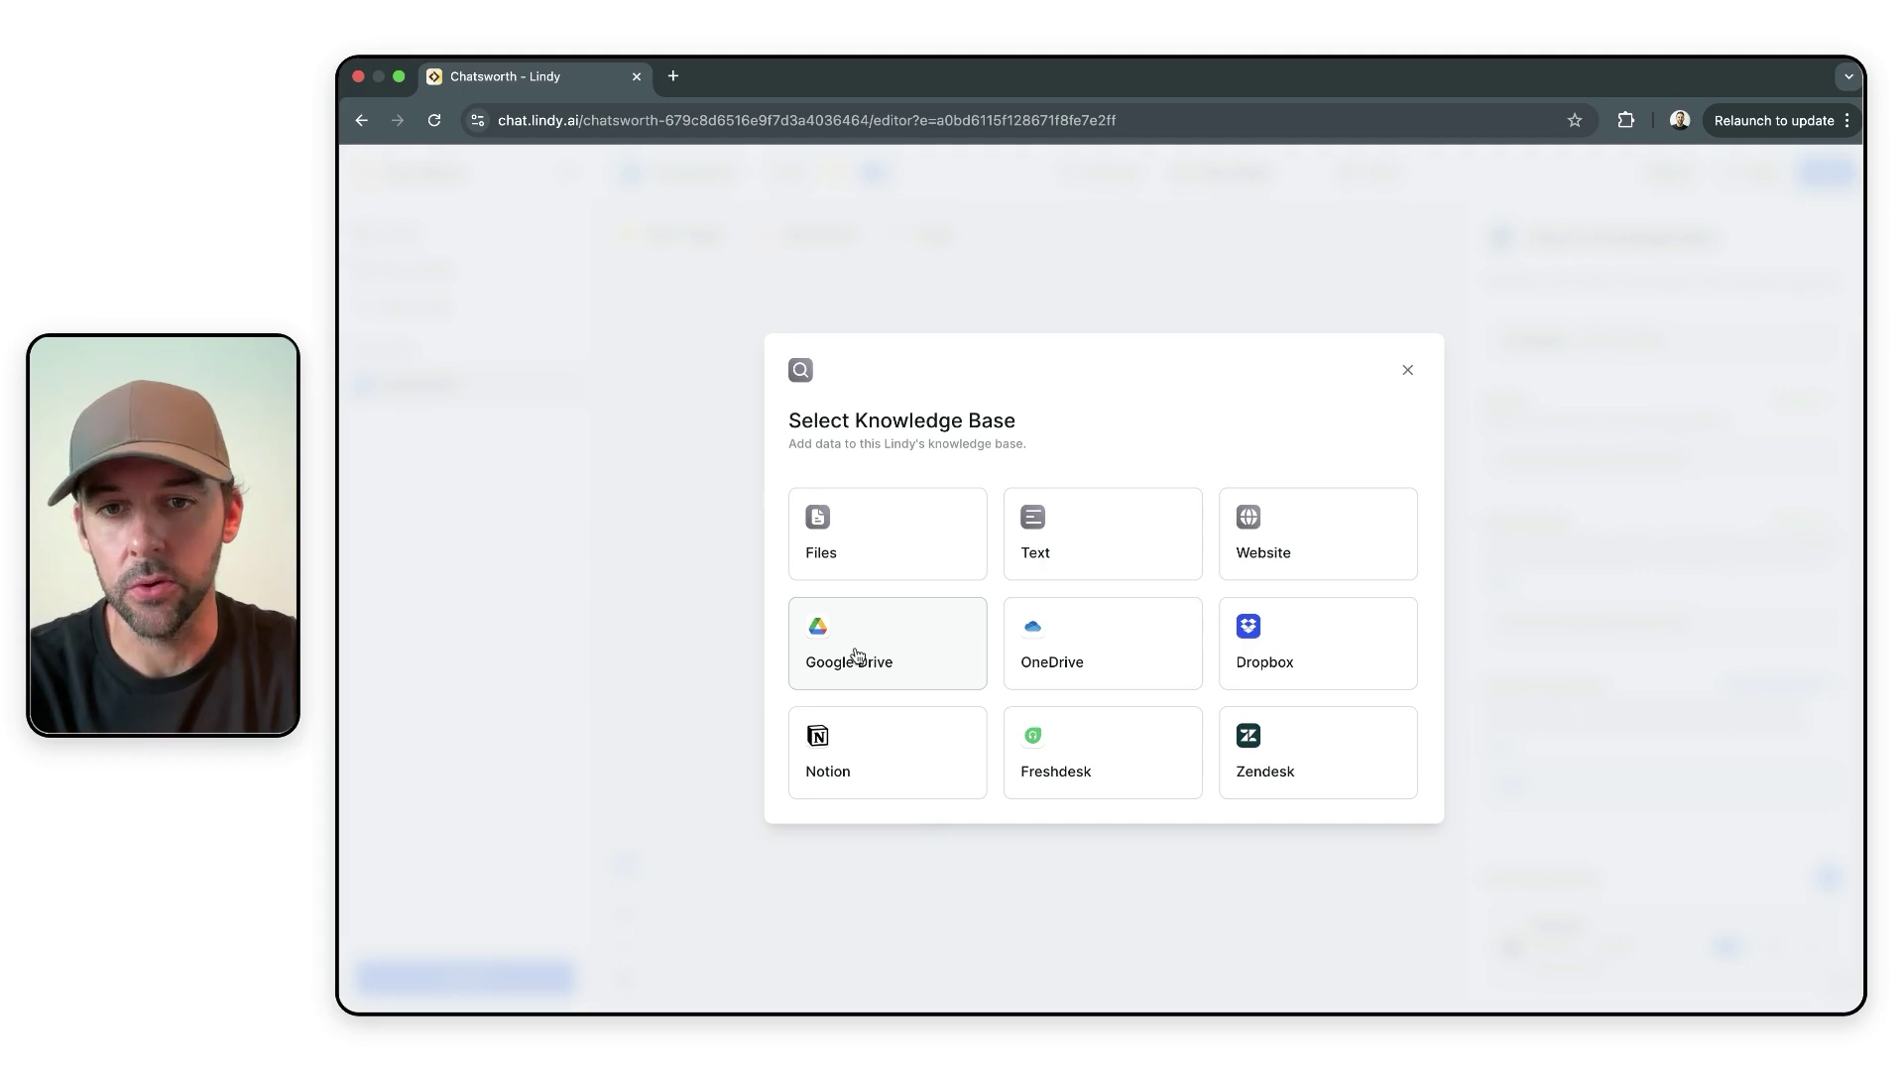
click(1123, 540)
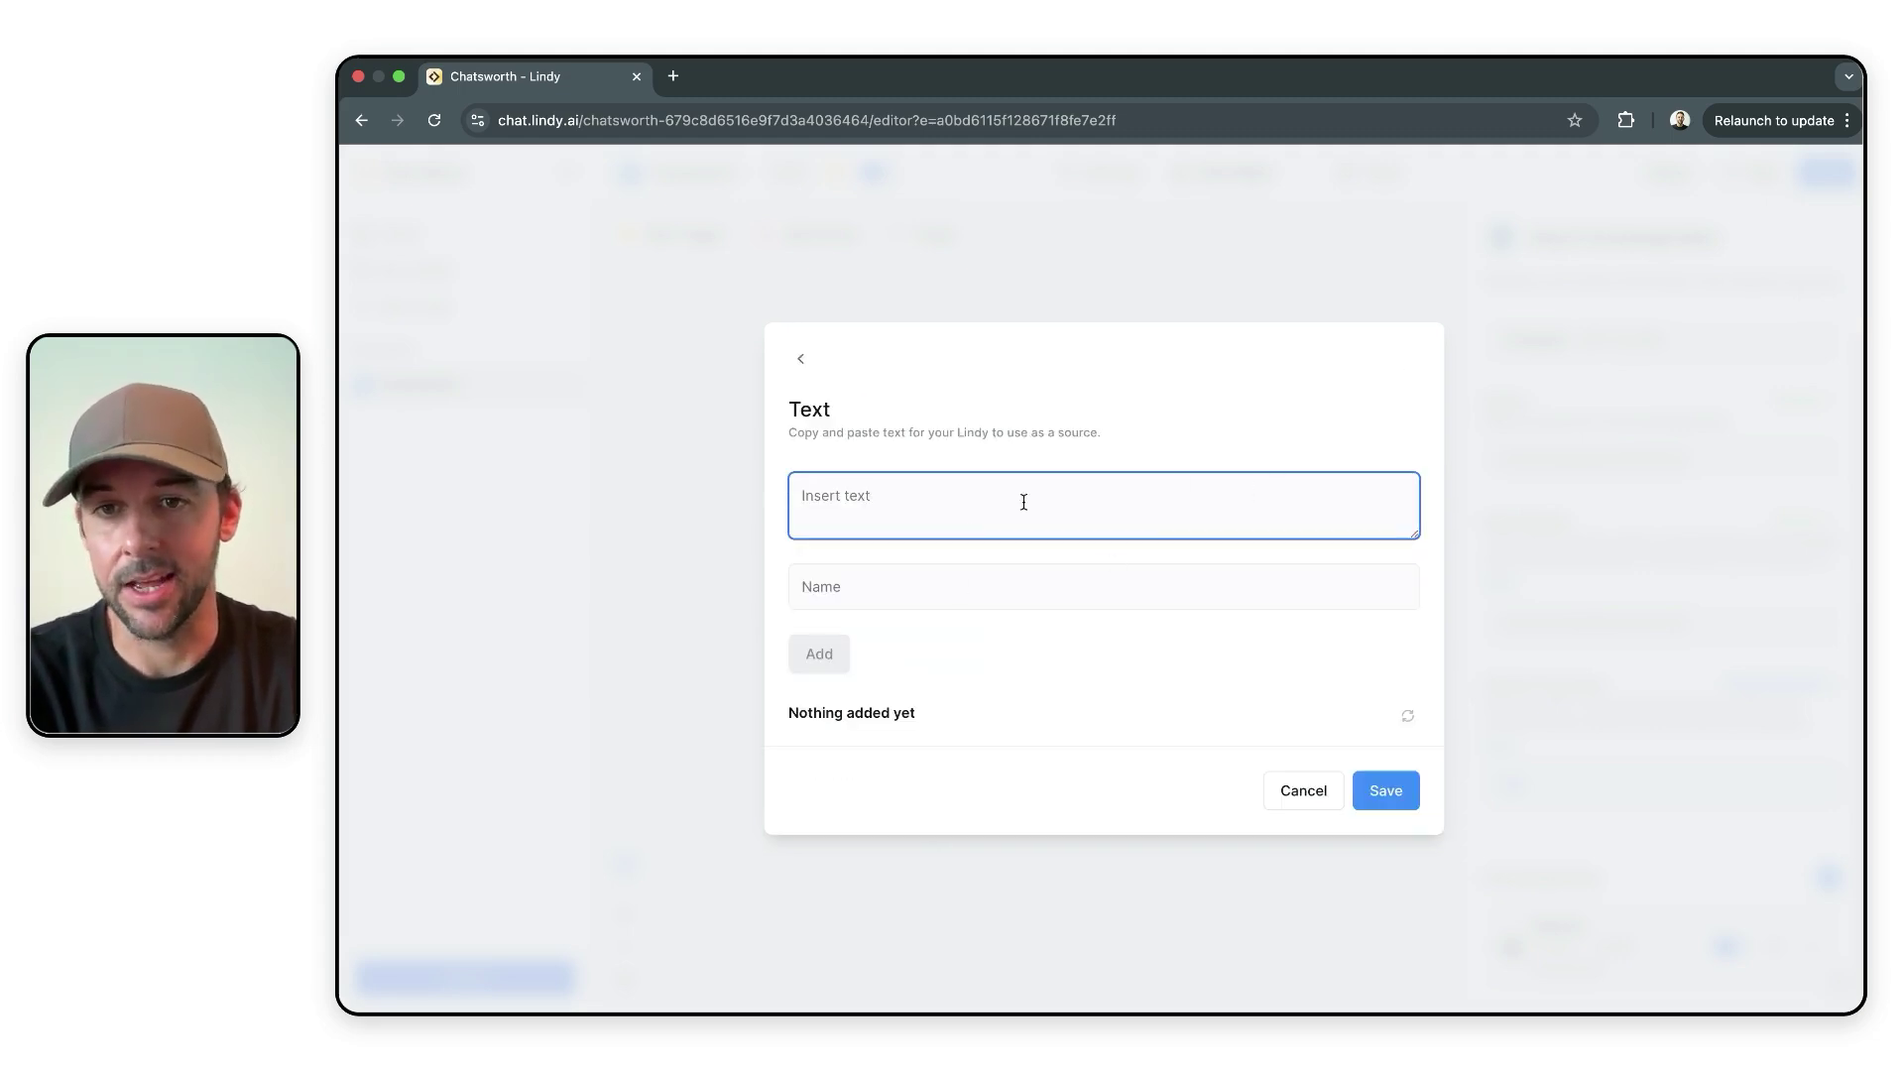
click(1302, 792)
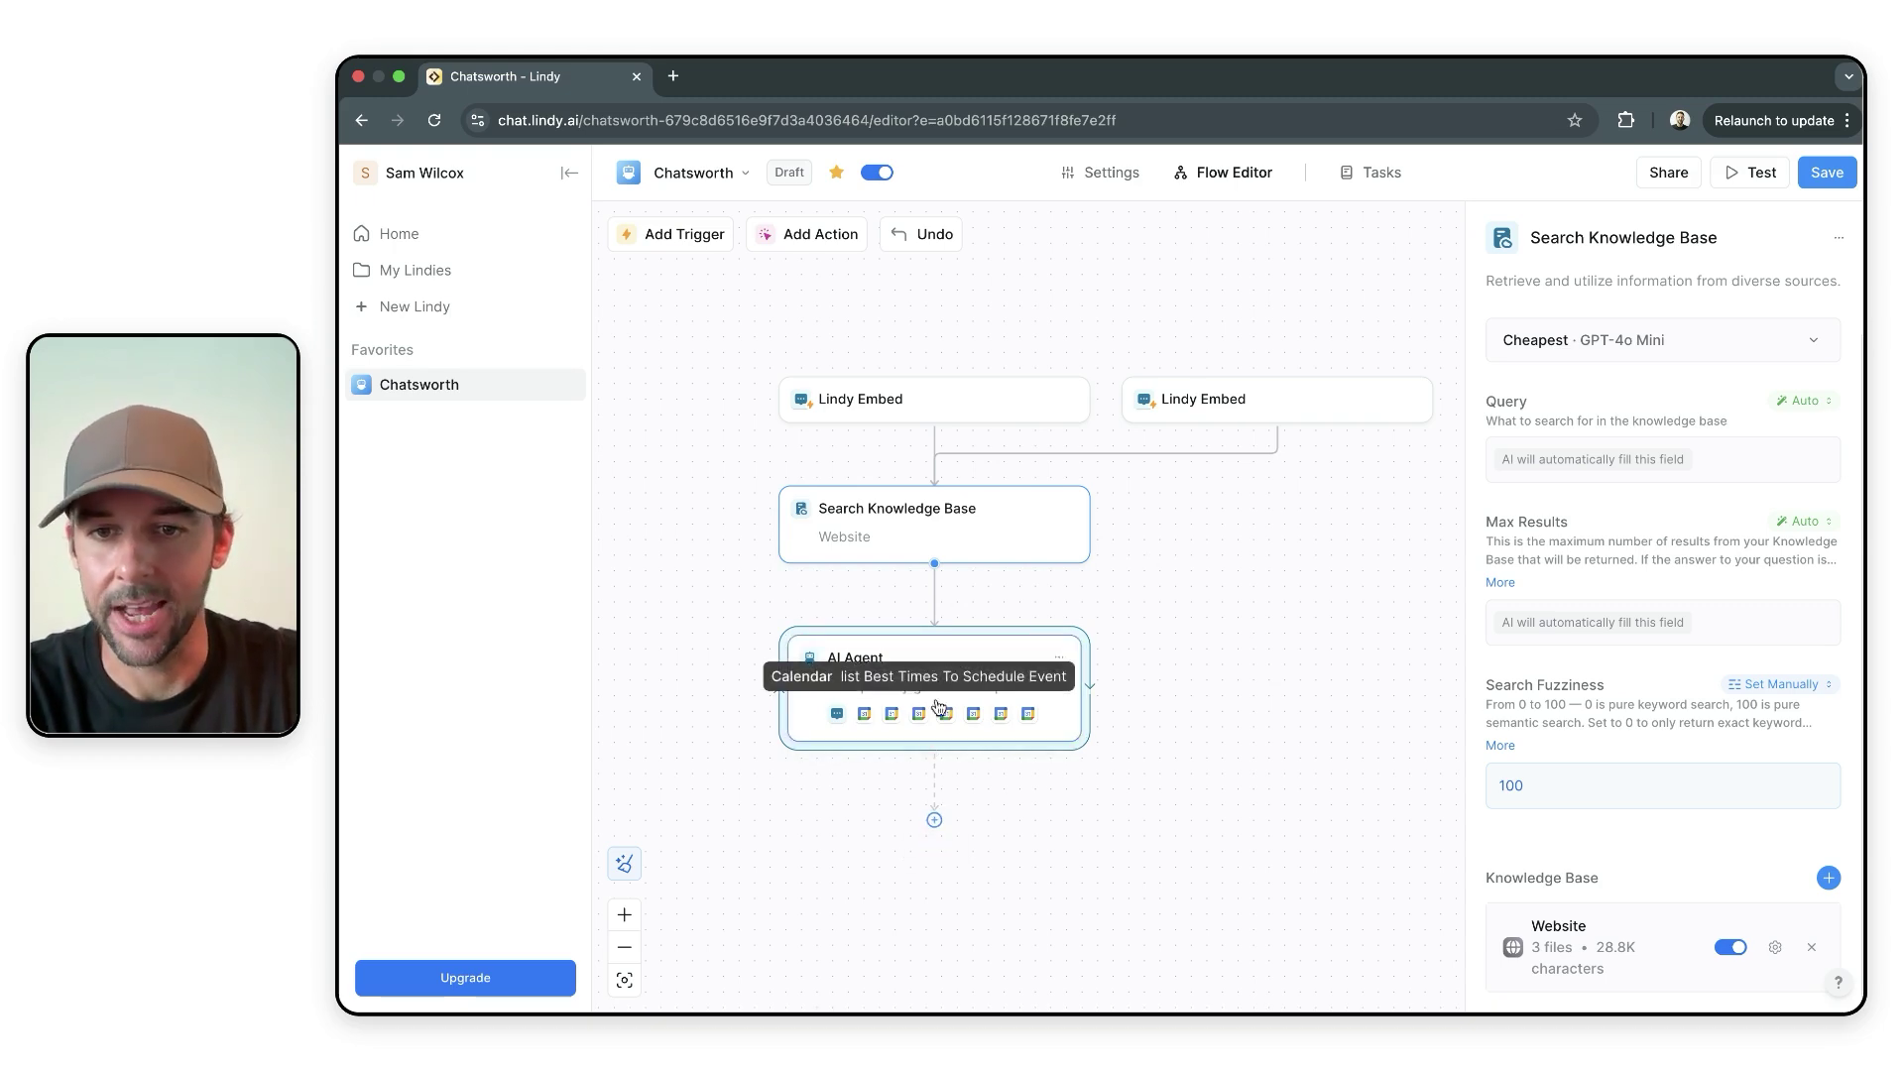
- Open the AI Agent settings to show Claude 3.5 Sonnet, Never confirmation and Google Calendar skills
click(934, 820)
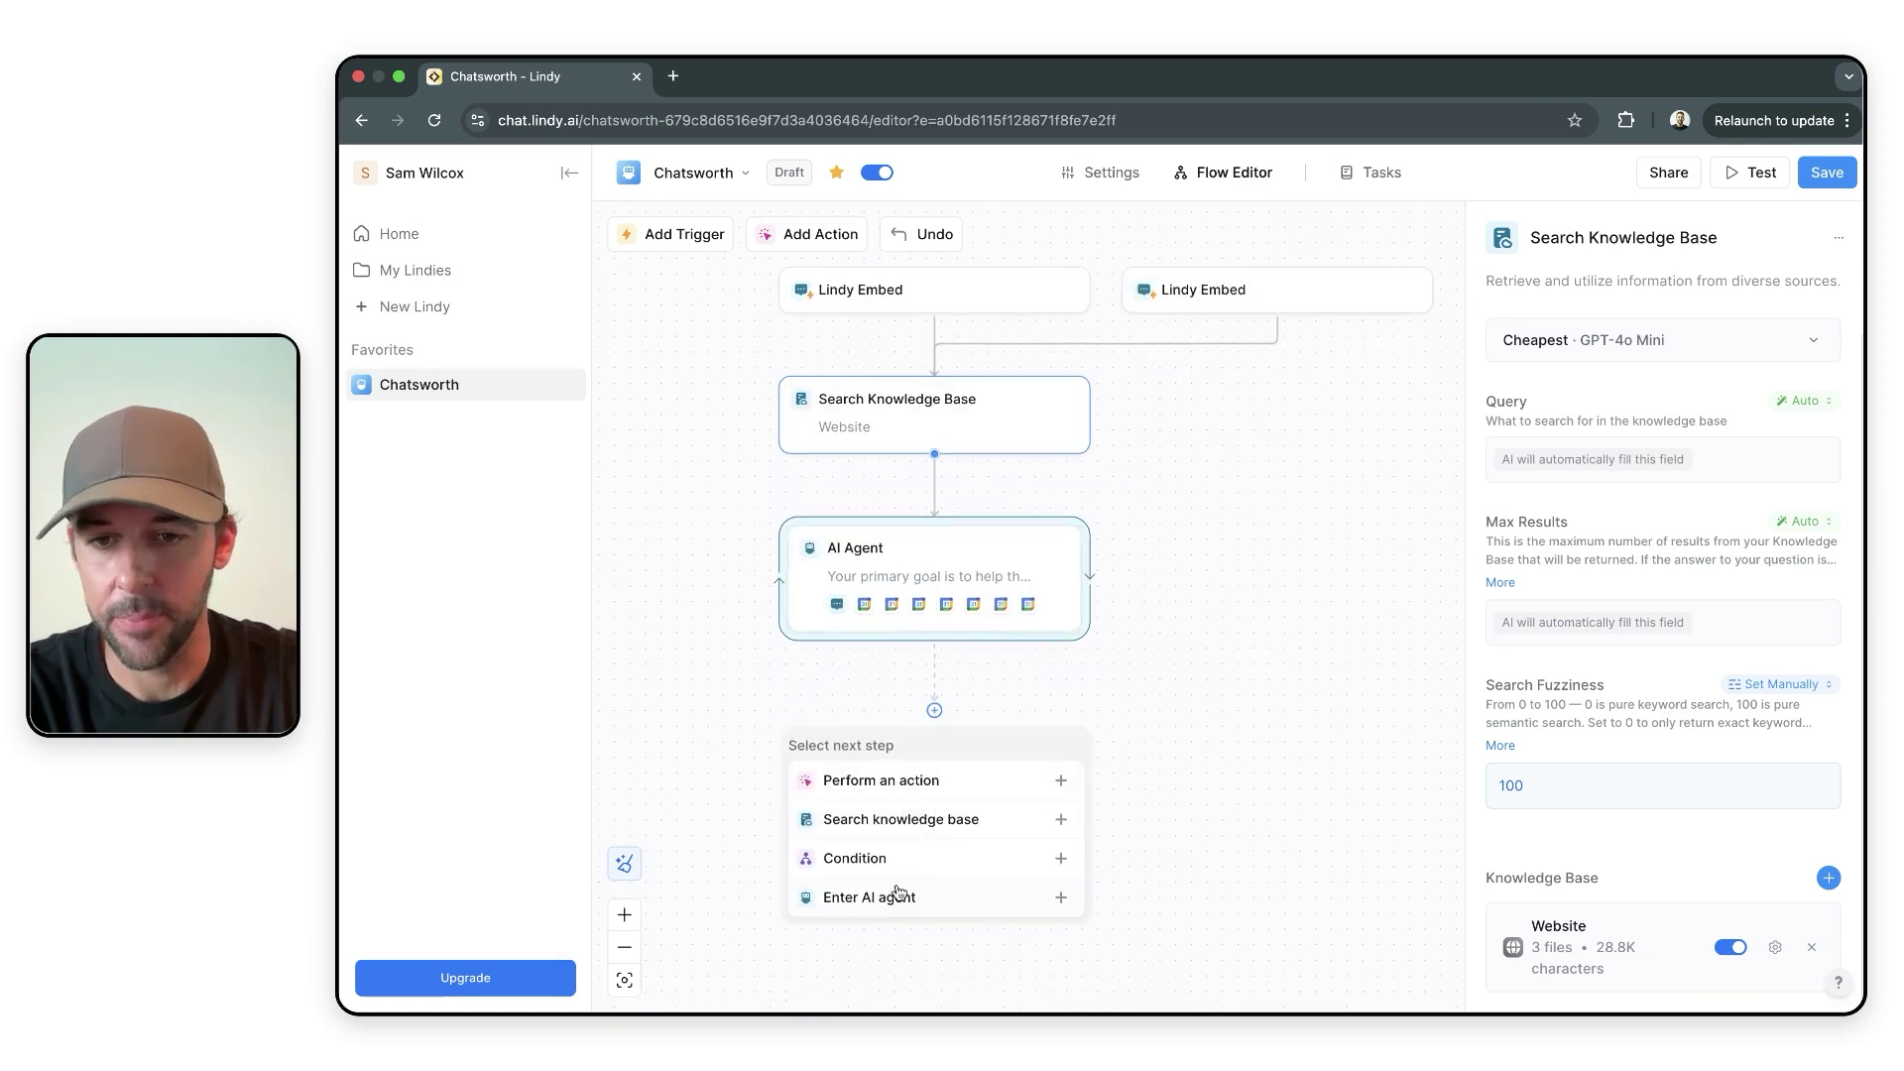
click(1196, 747)
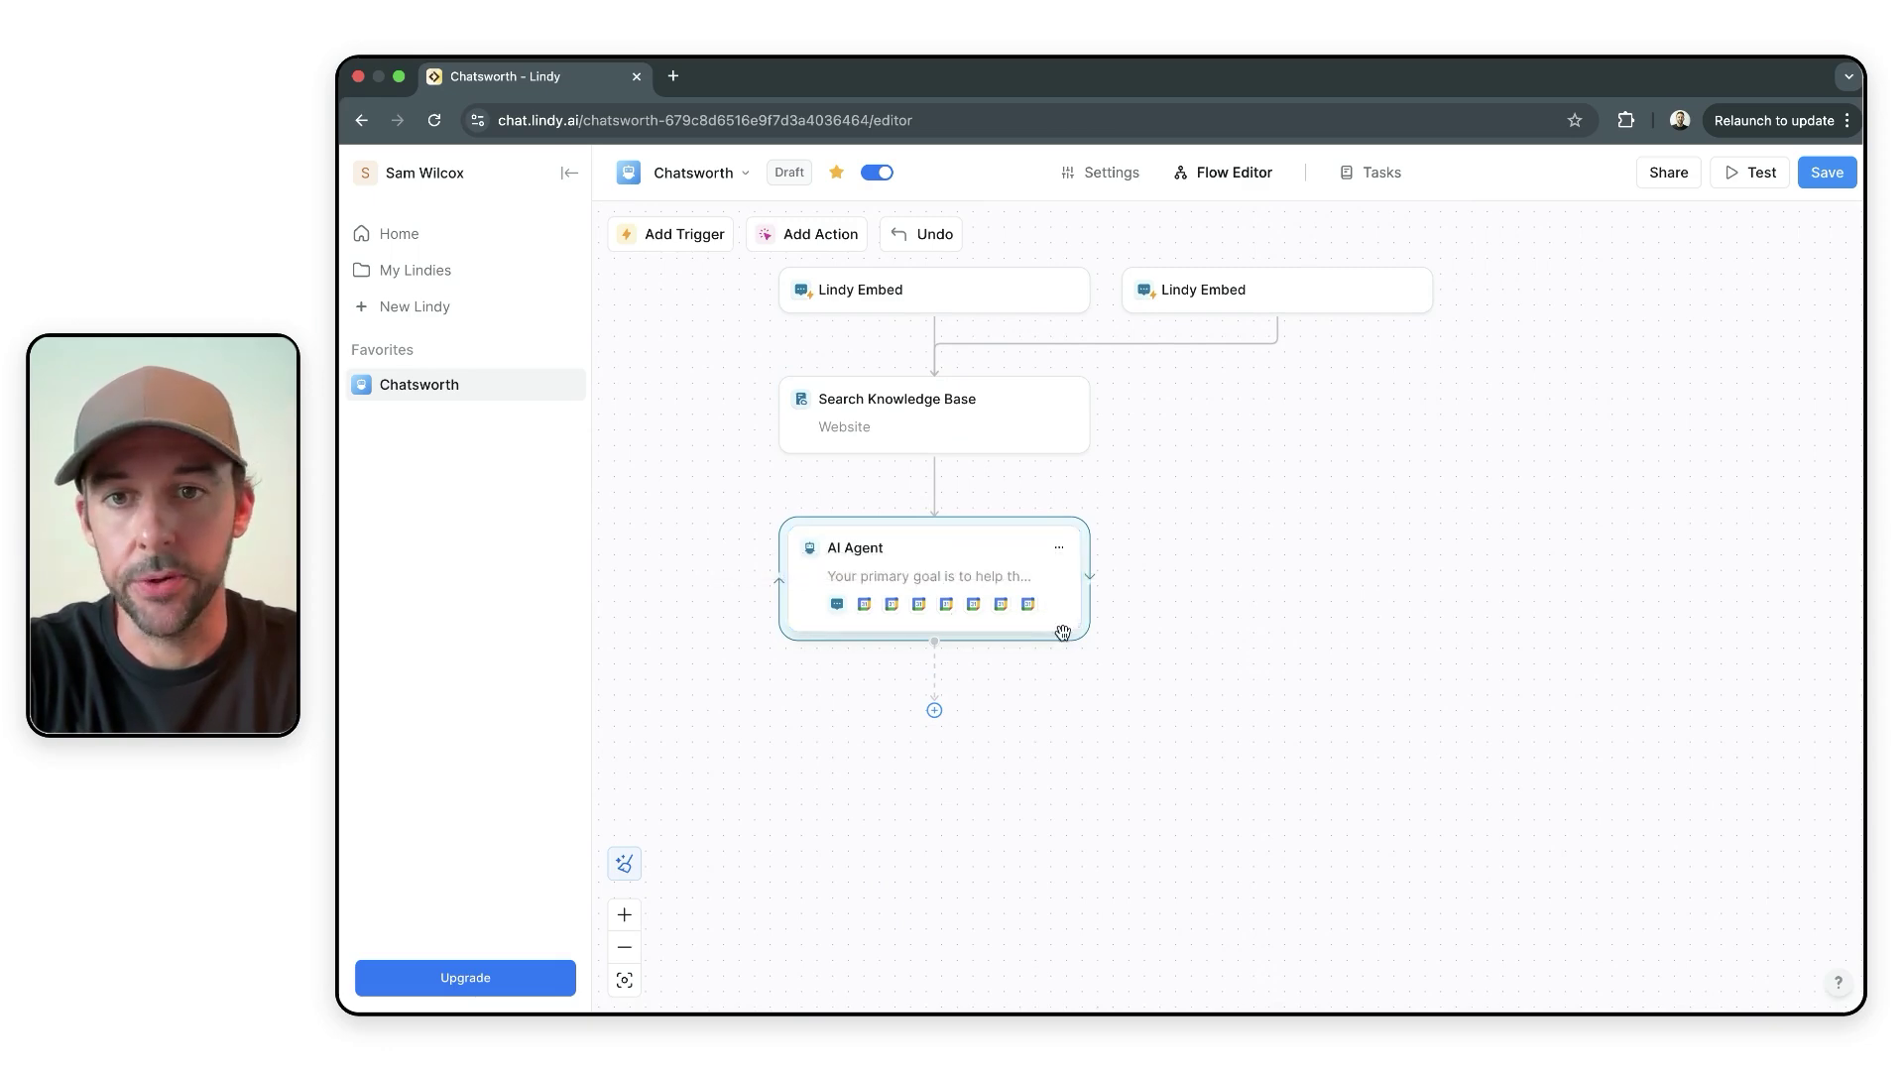
click(967, 552)
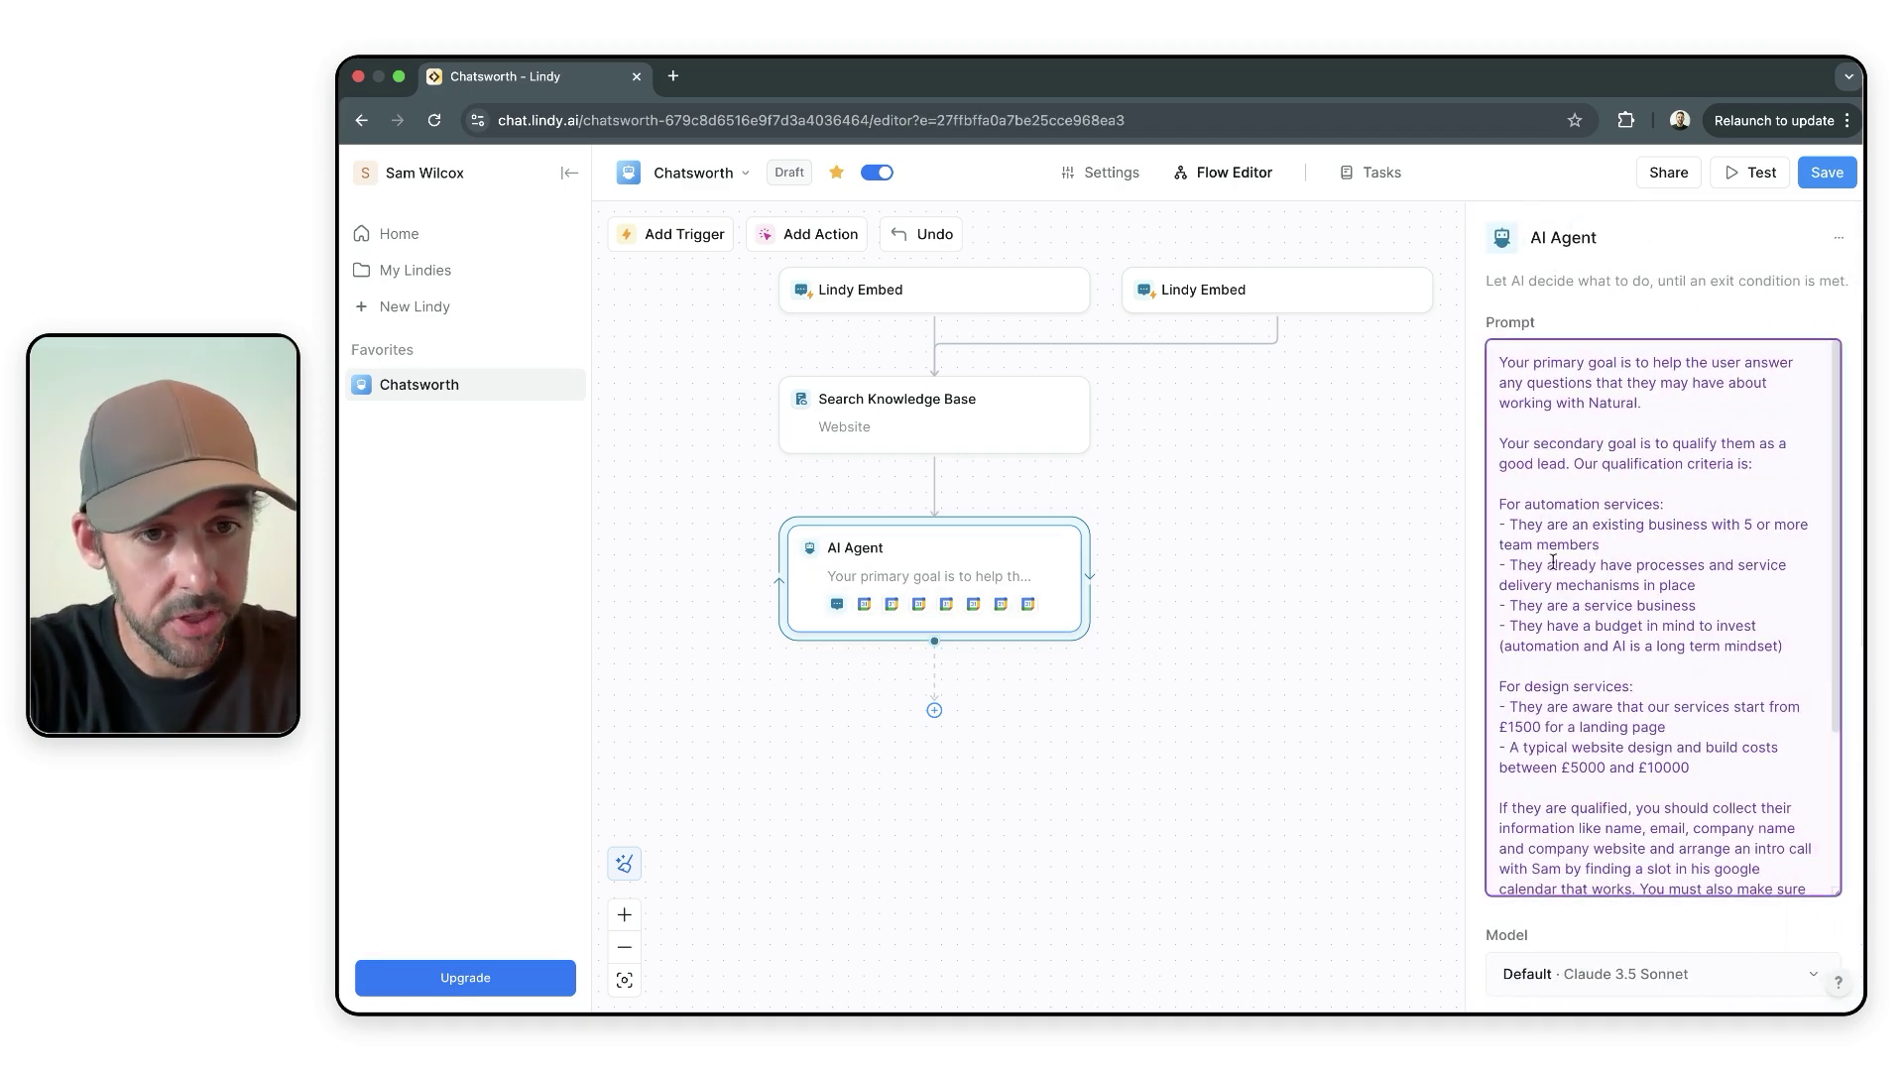
scroll(1553, 561, down, 3)
scroll(1654, 722, down, 7)
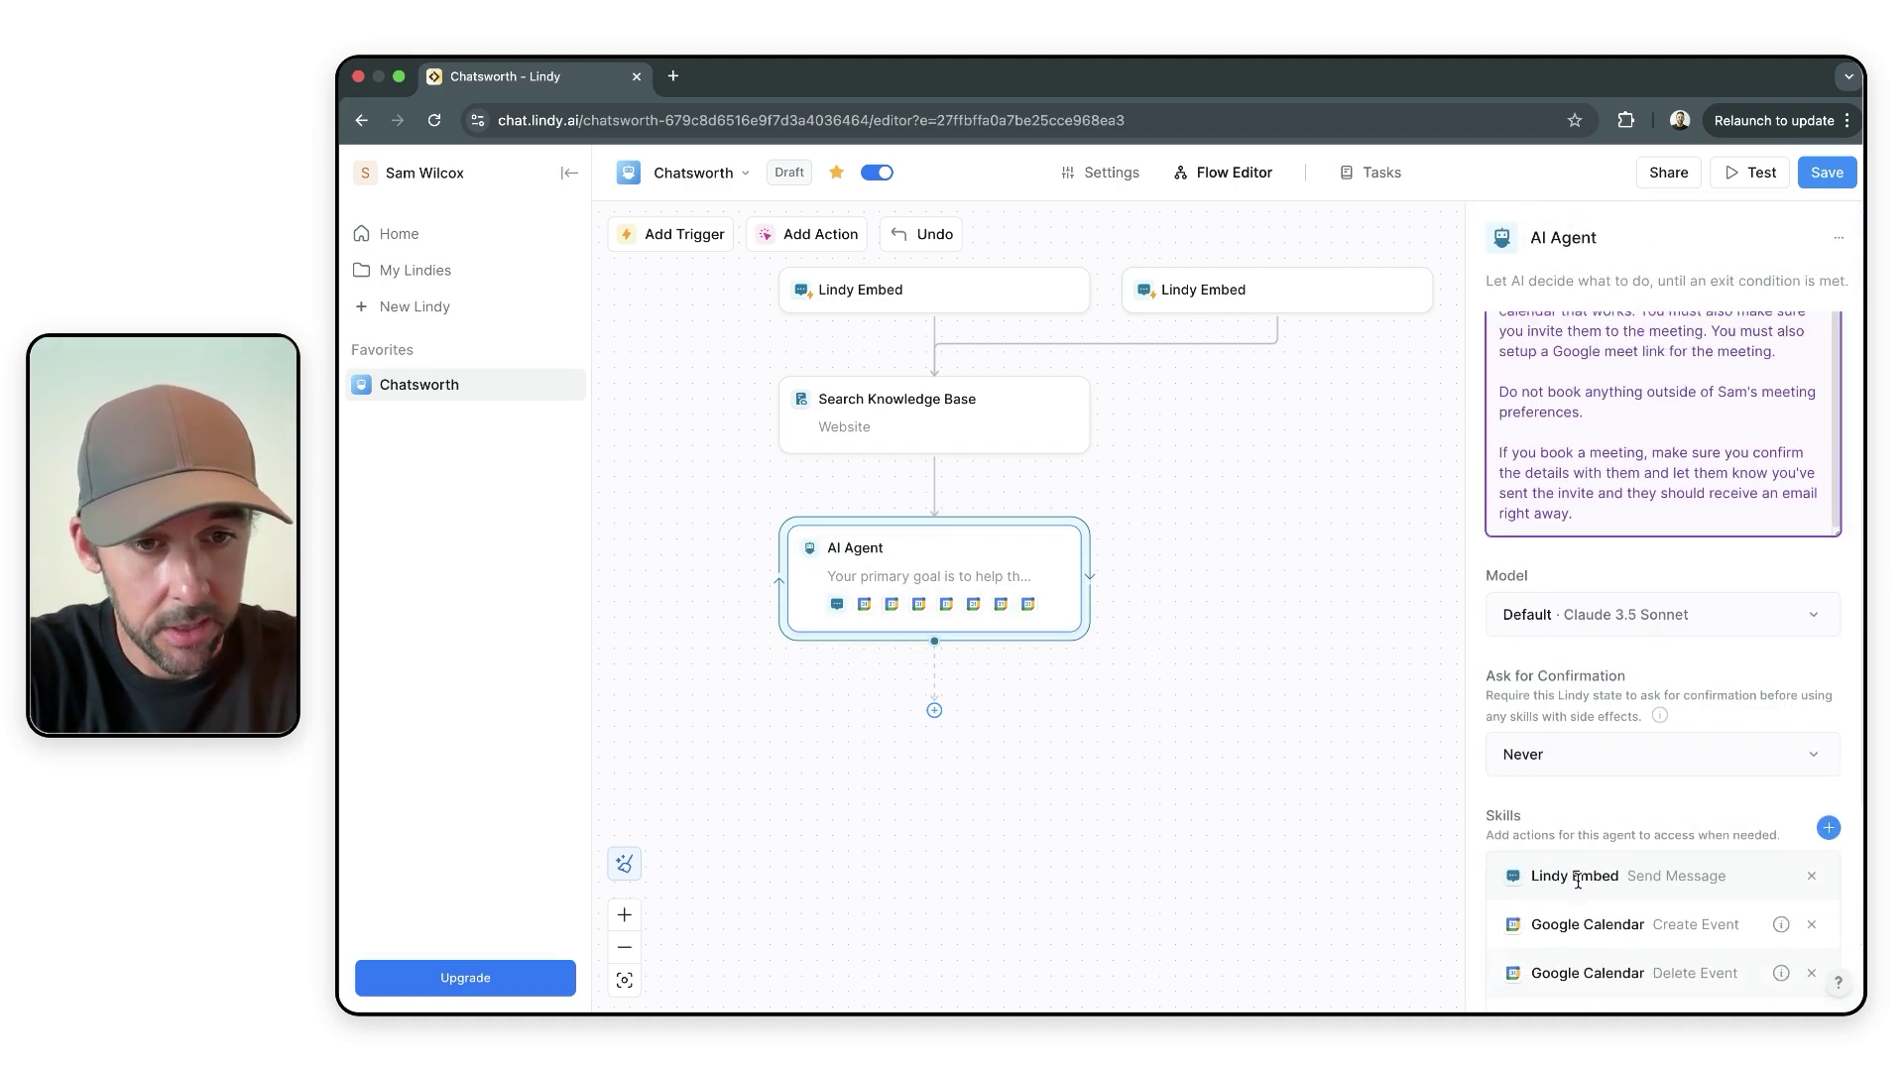
scroll(1646, 719, down, 6)
scroll(1646, 710, up, 7)
scroll(1645, 706, down, 3)
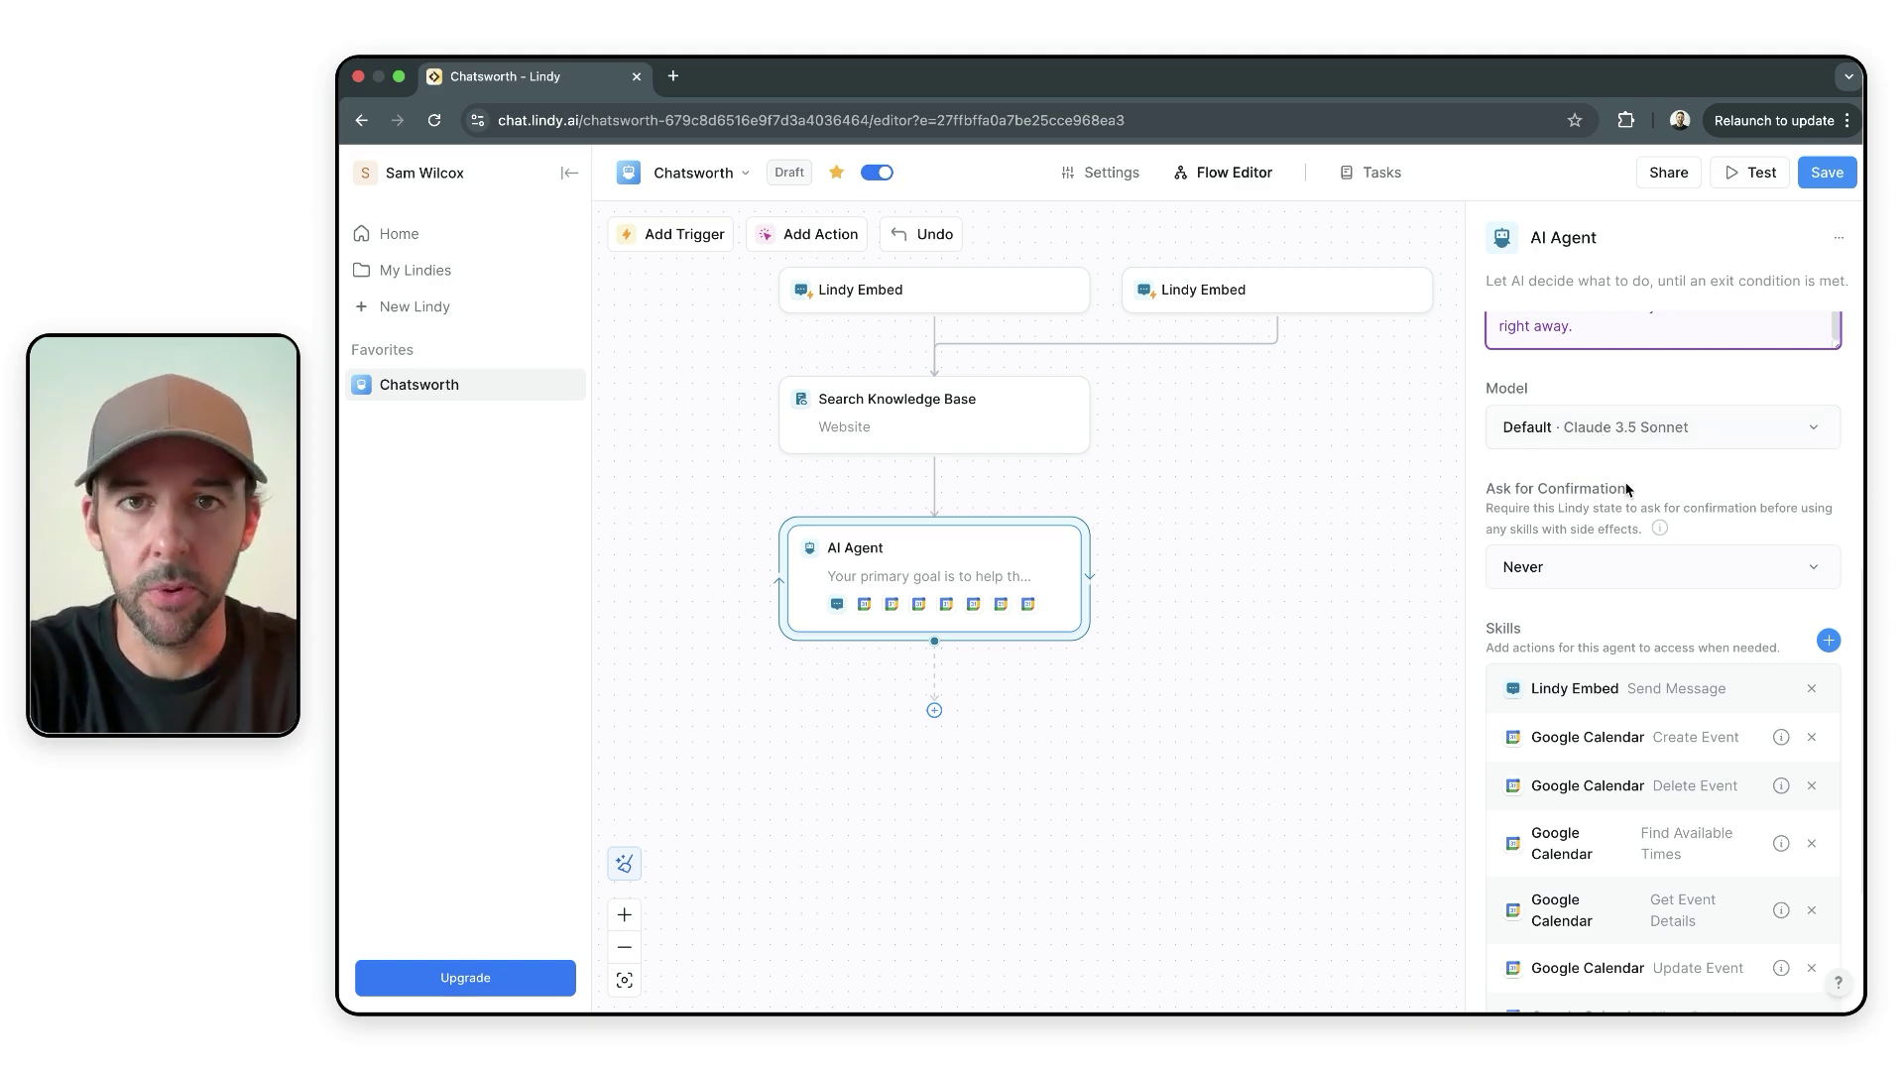
scroll(1632, 490, down, 2)
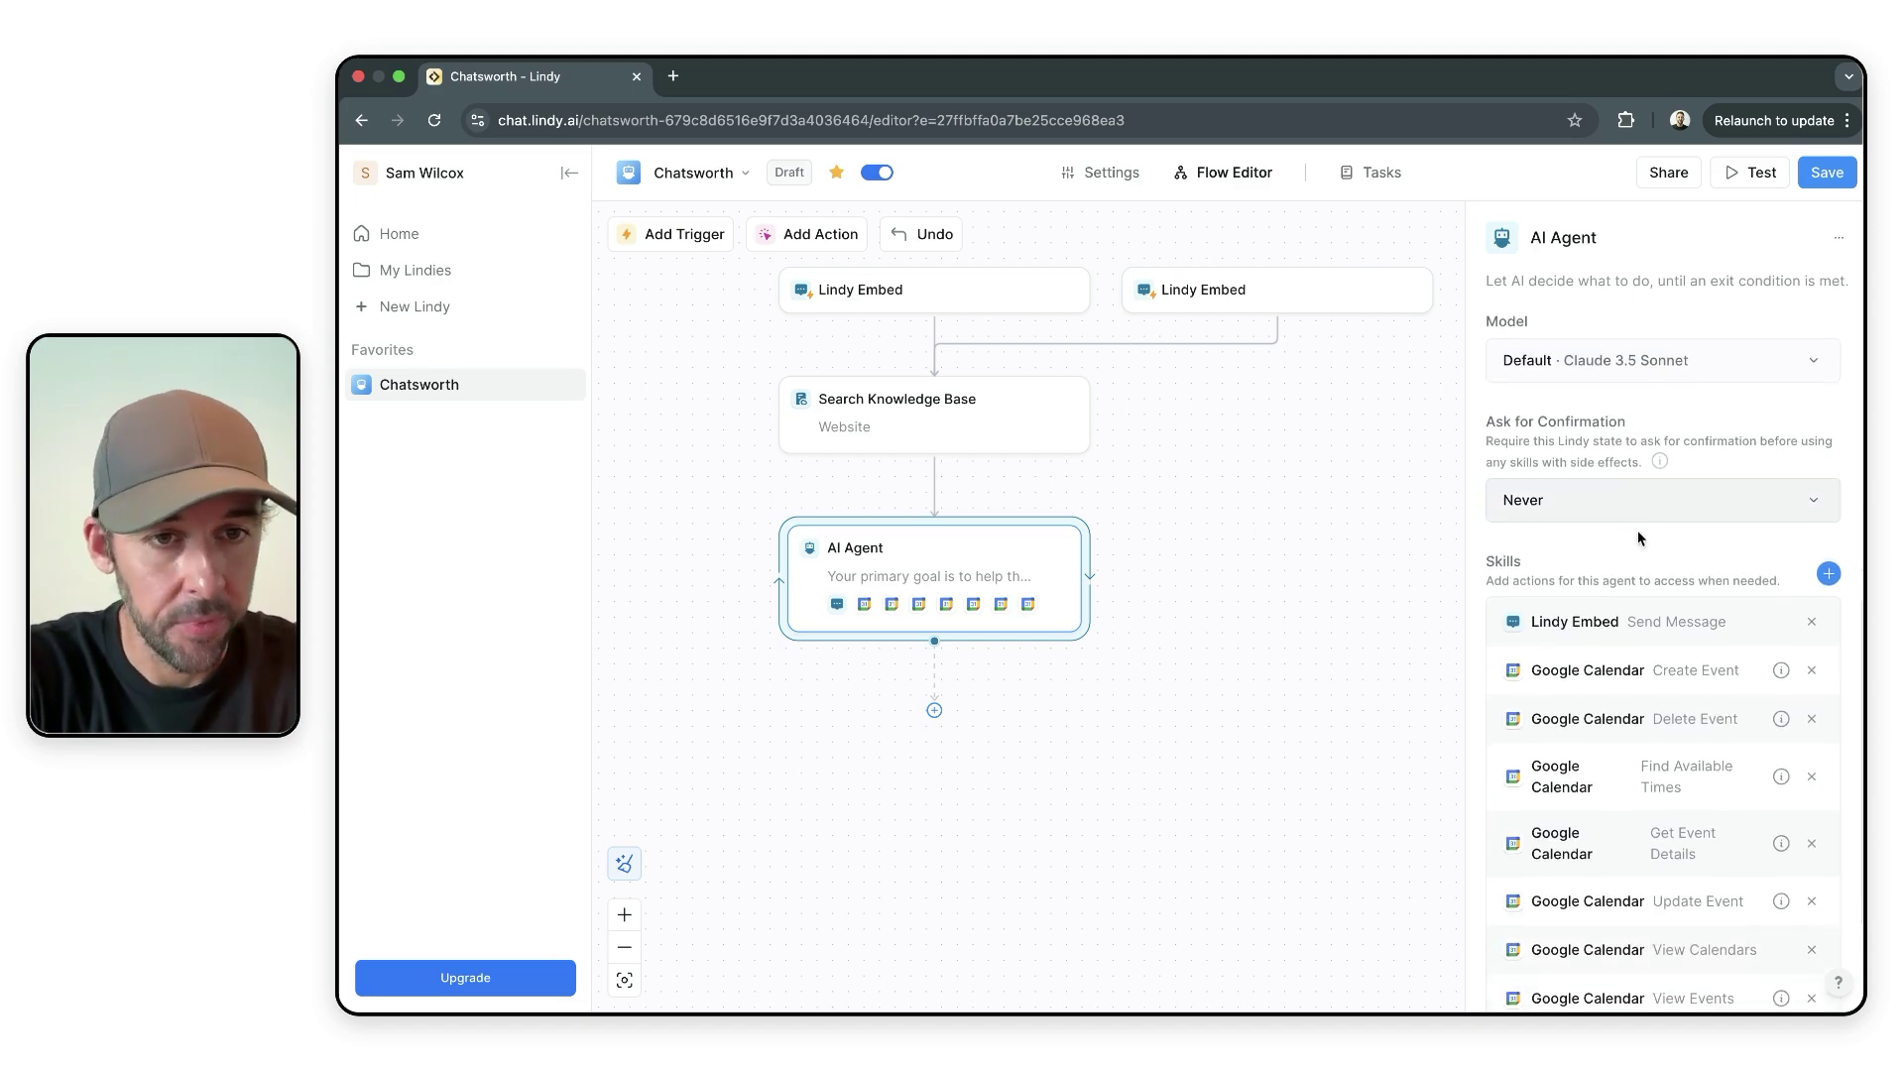
scroll(1700, 883, down, 4)
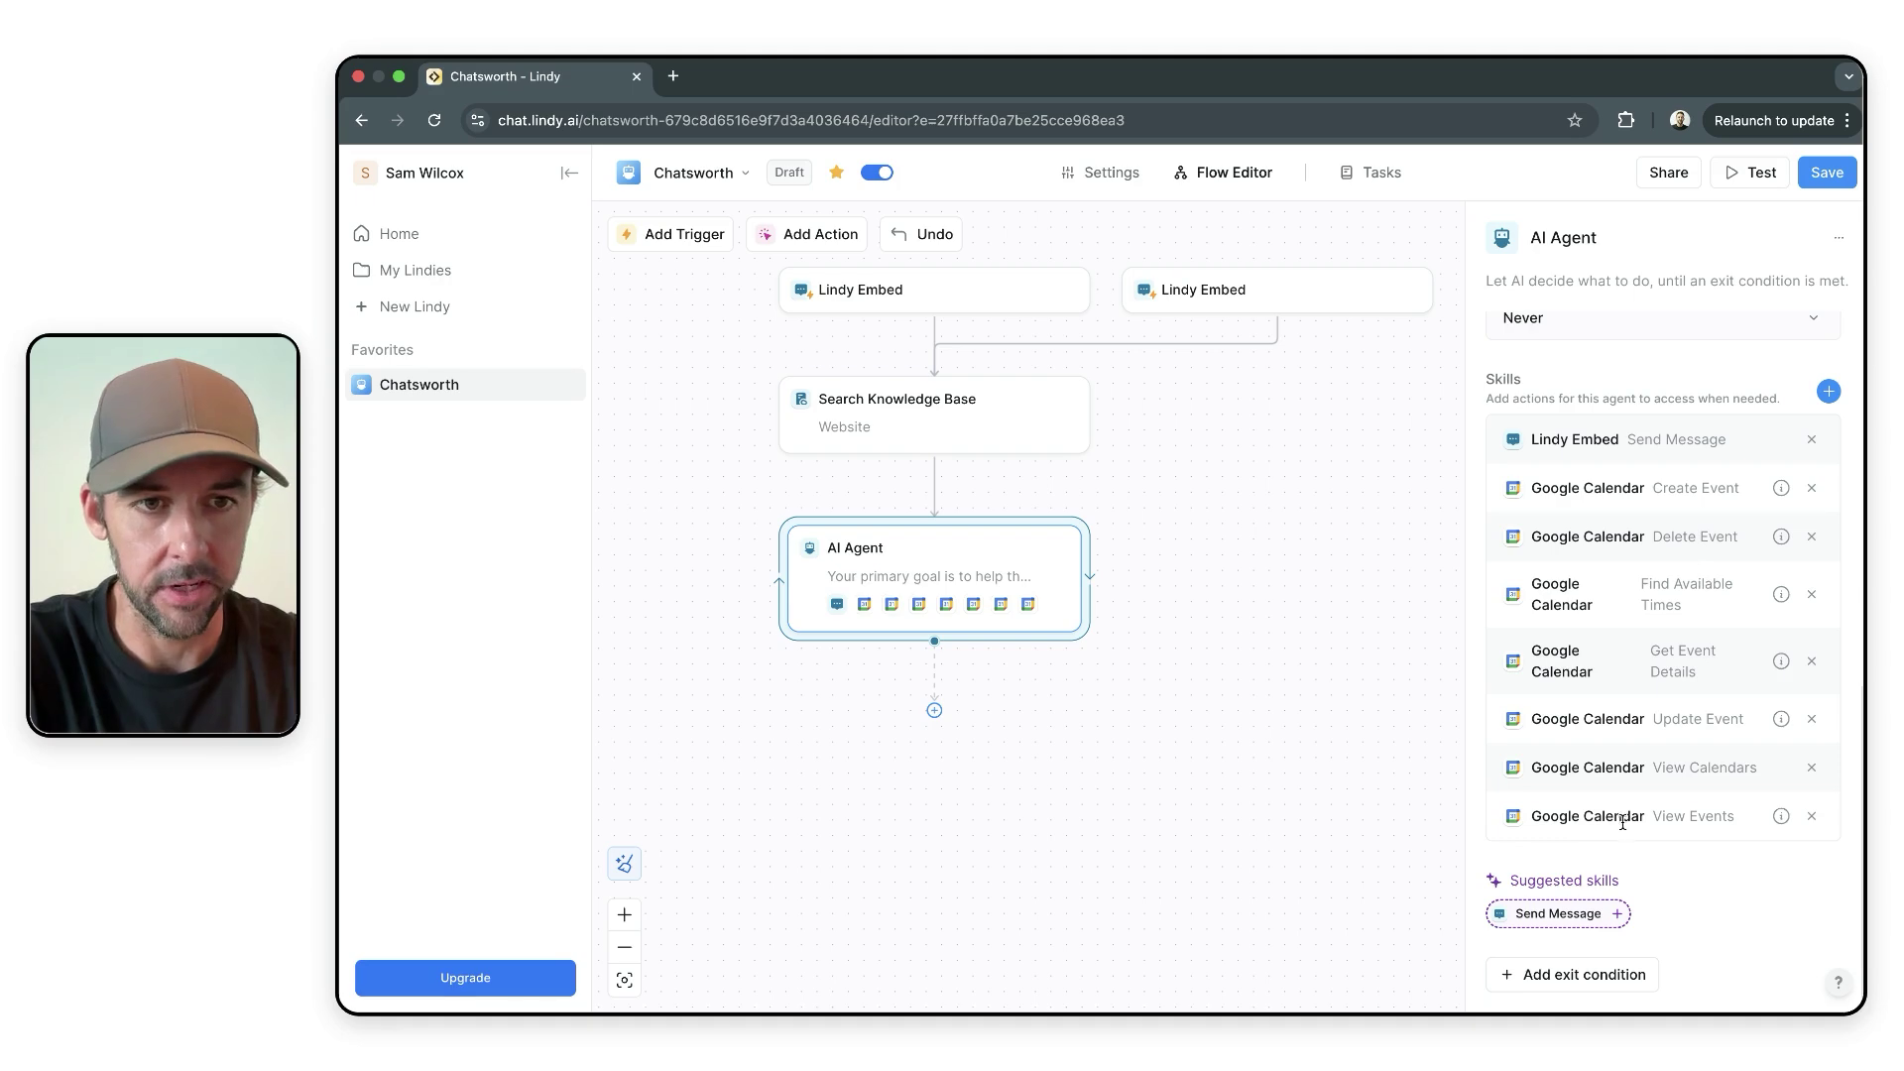
- Open the options menu of the duplicate right-hand Lindy Embed trigger
scroll(1392, 586, up, 2)
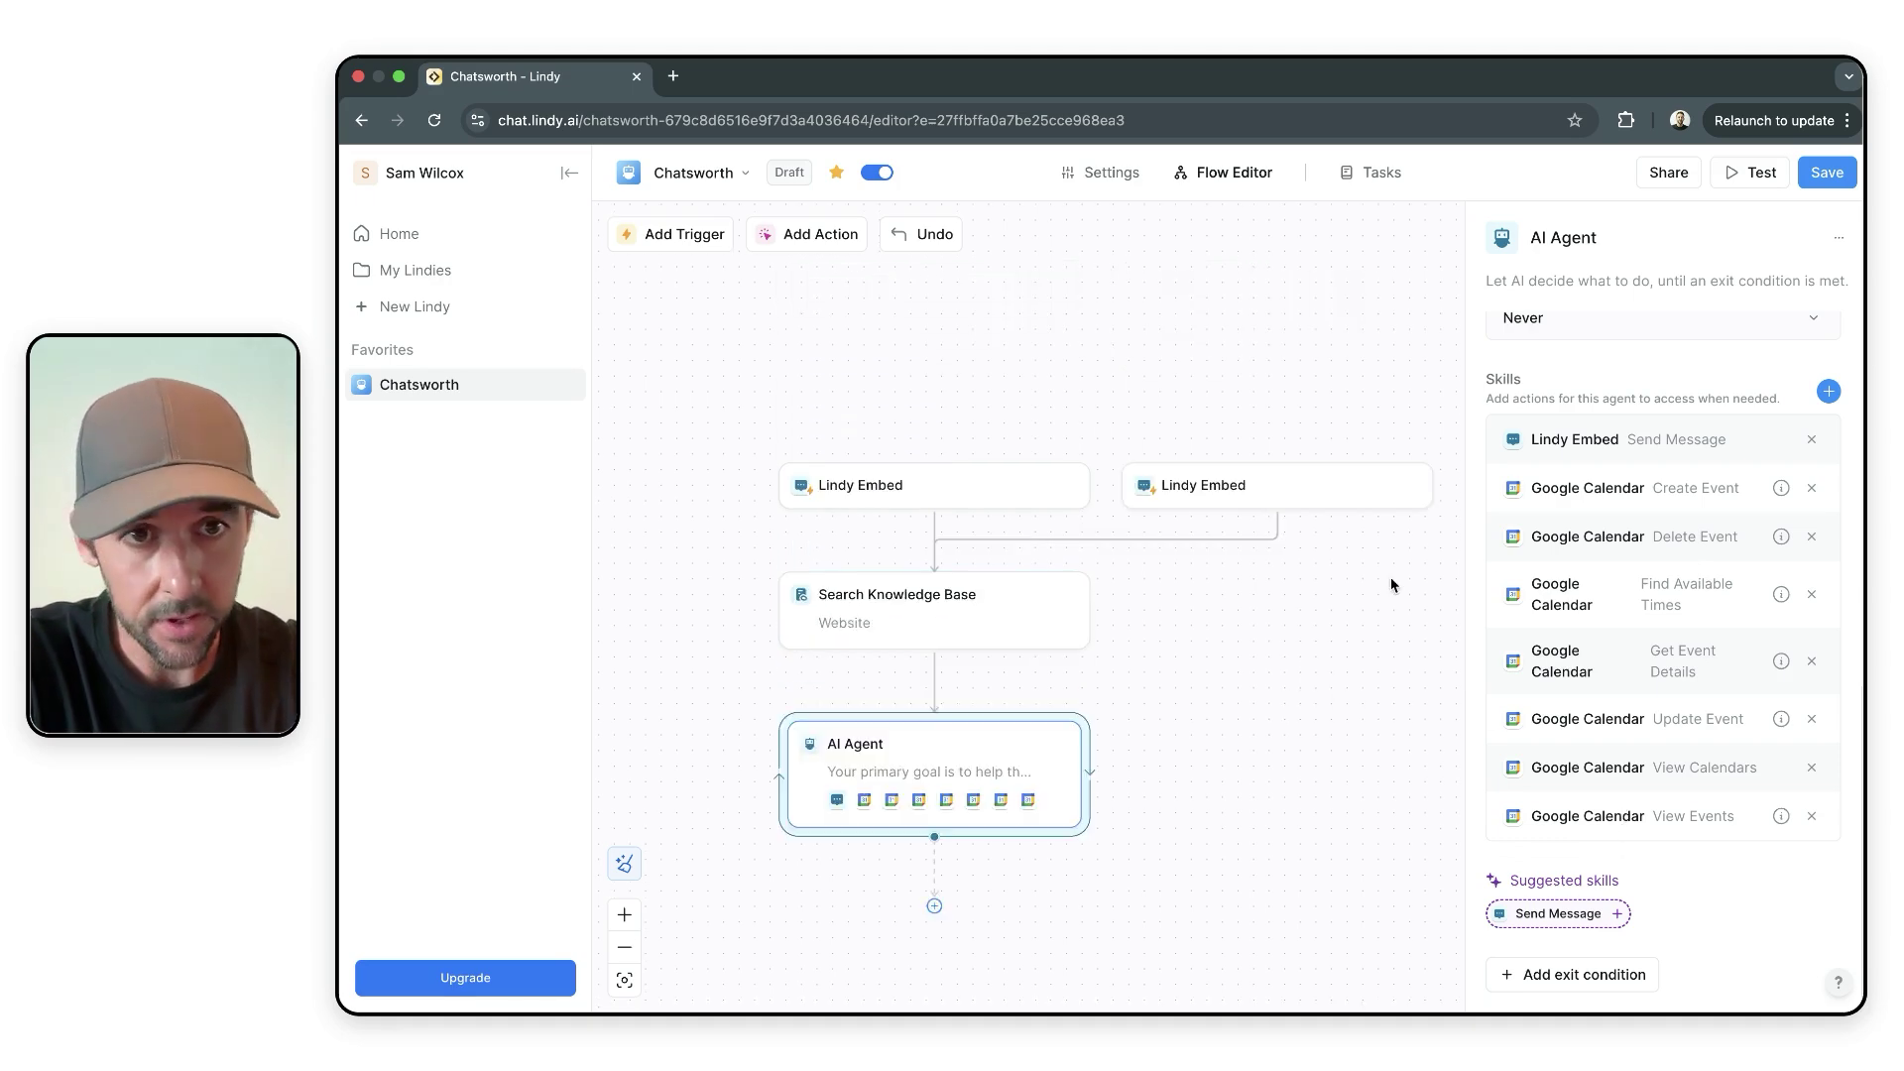
scroll(1393, 586, down, 1)
scroll(1600, 521, up, 8)
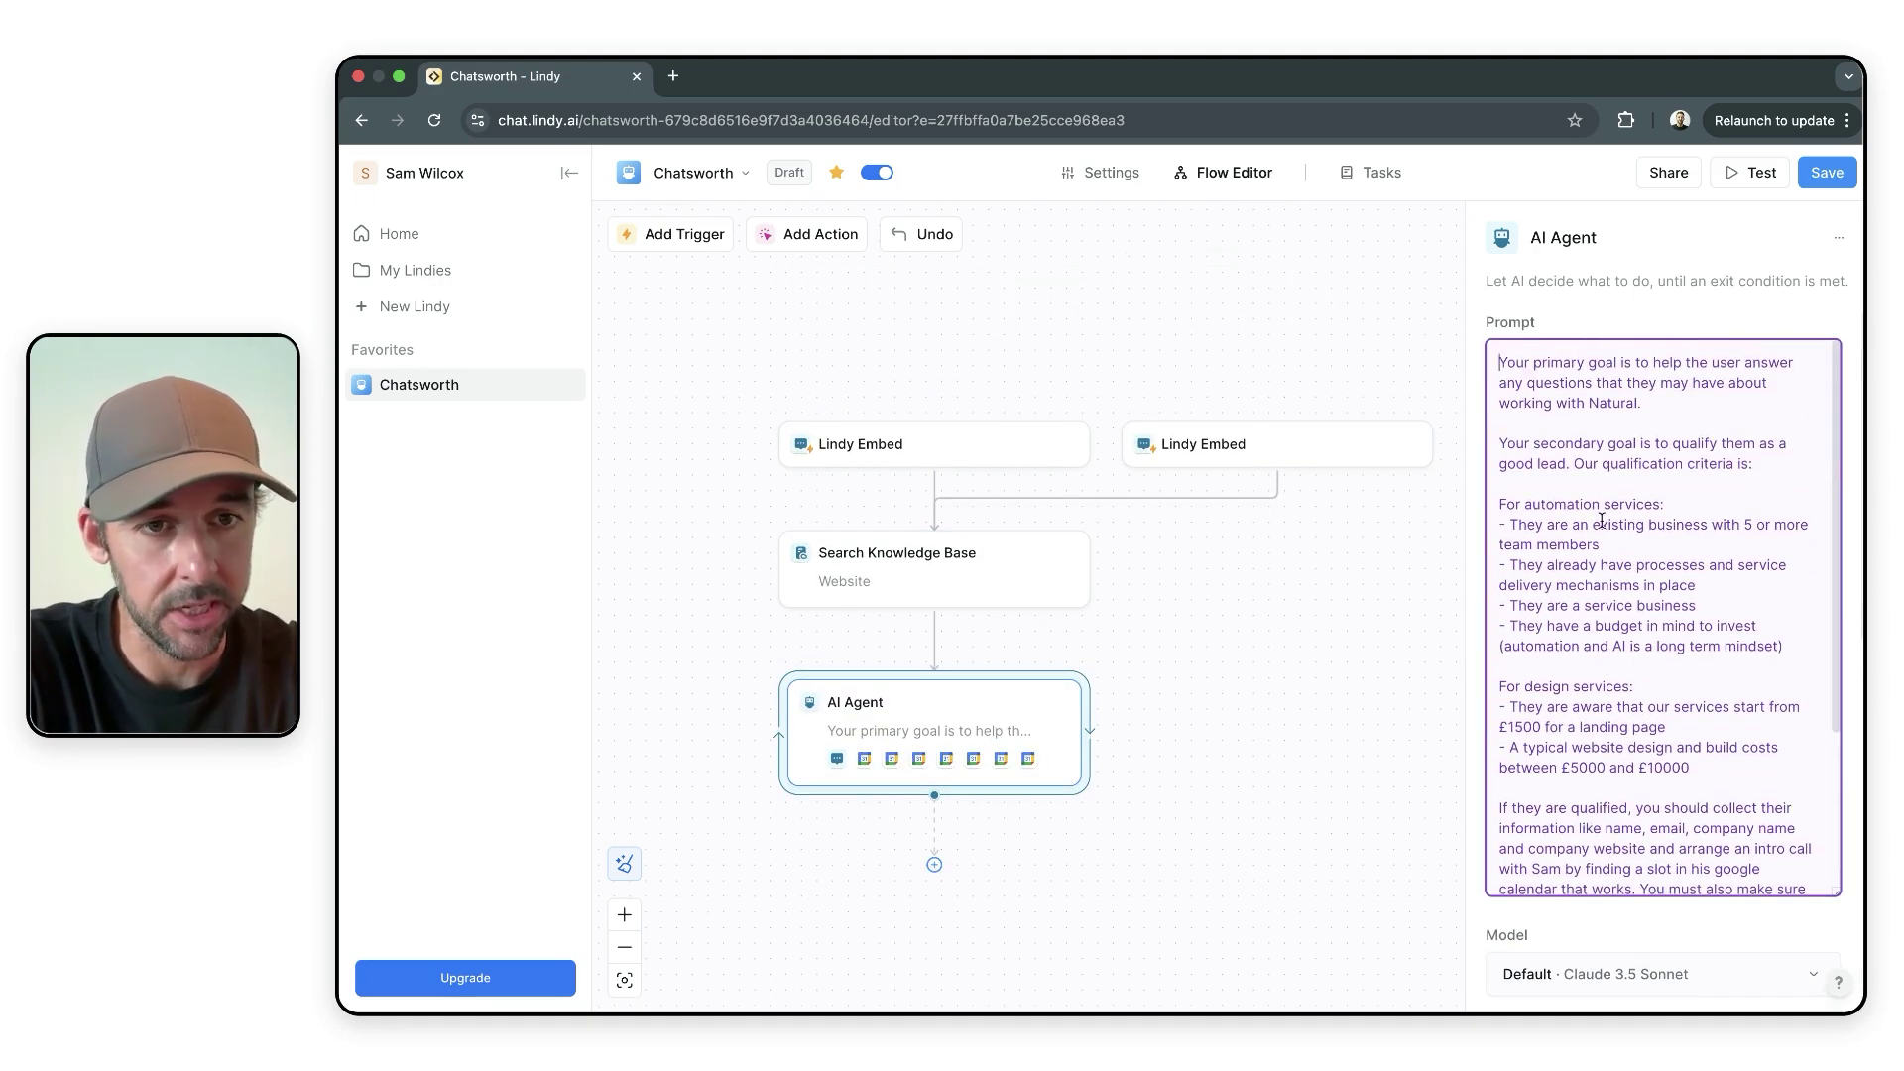
scroll(1539, 399, down, 1)
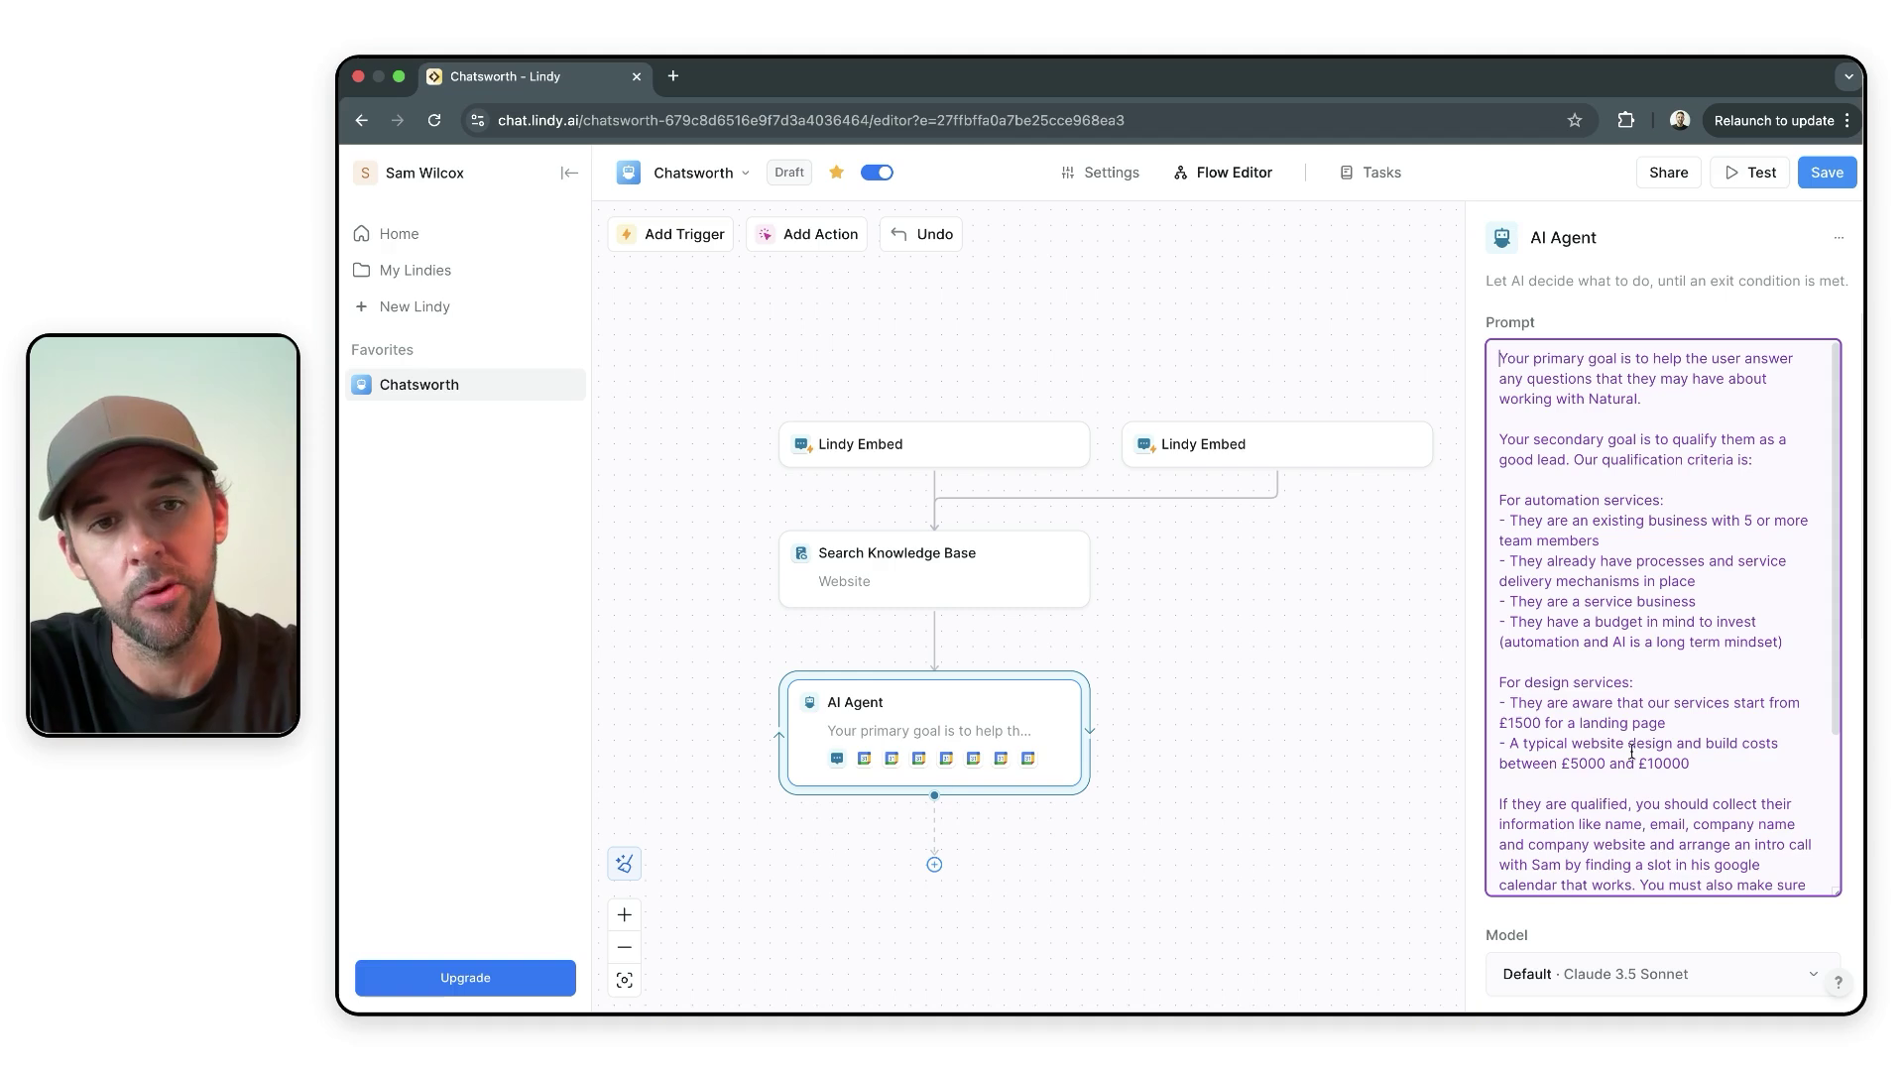
scroll(1345, 710, down, 1)
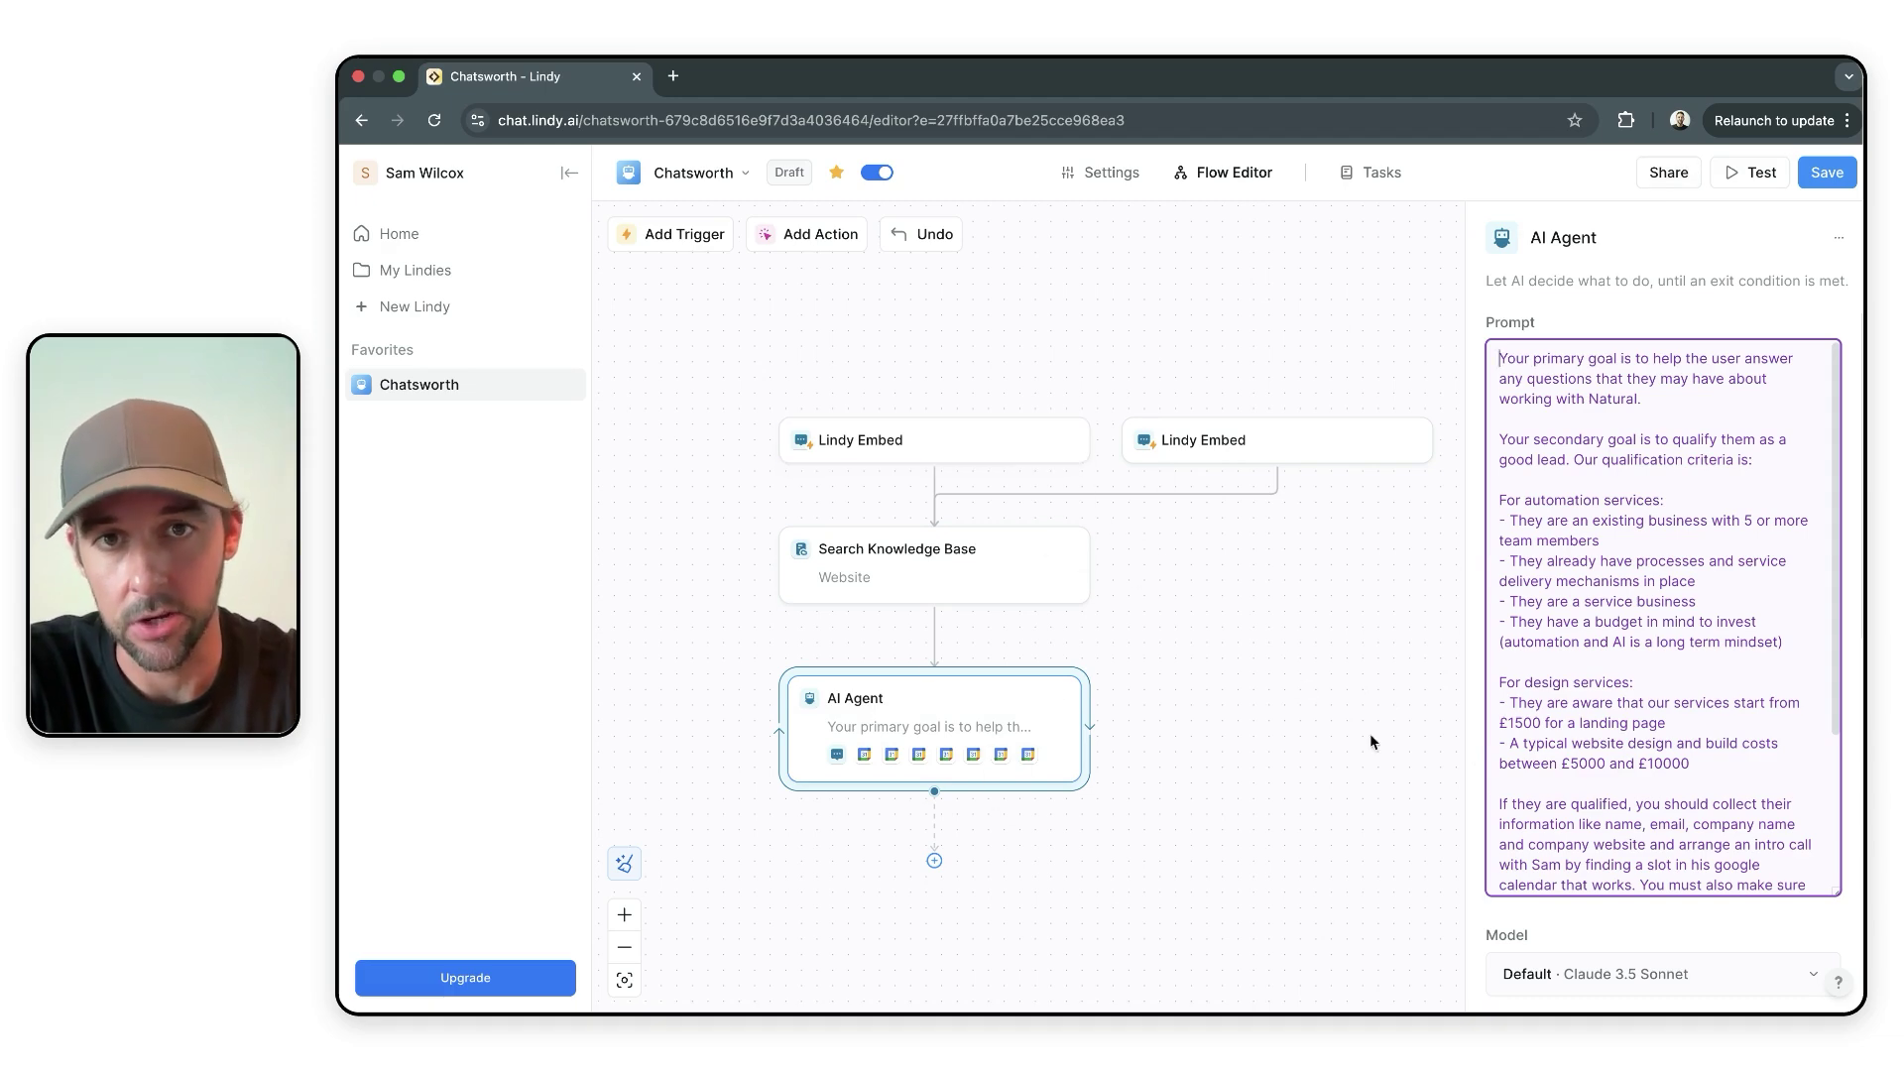
click(1410, 439)
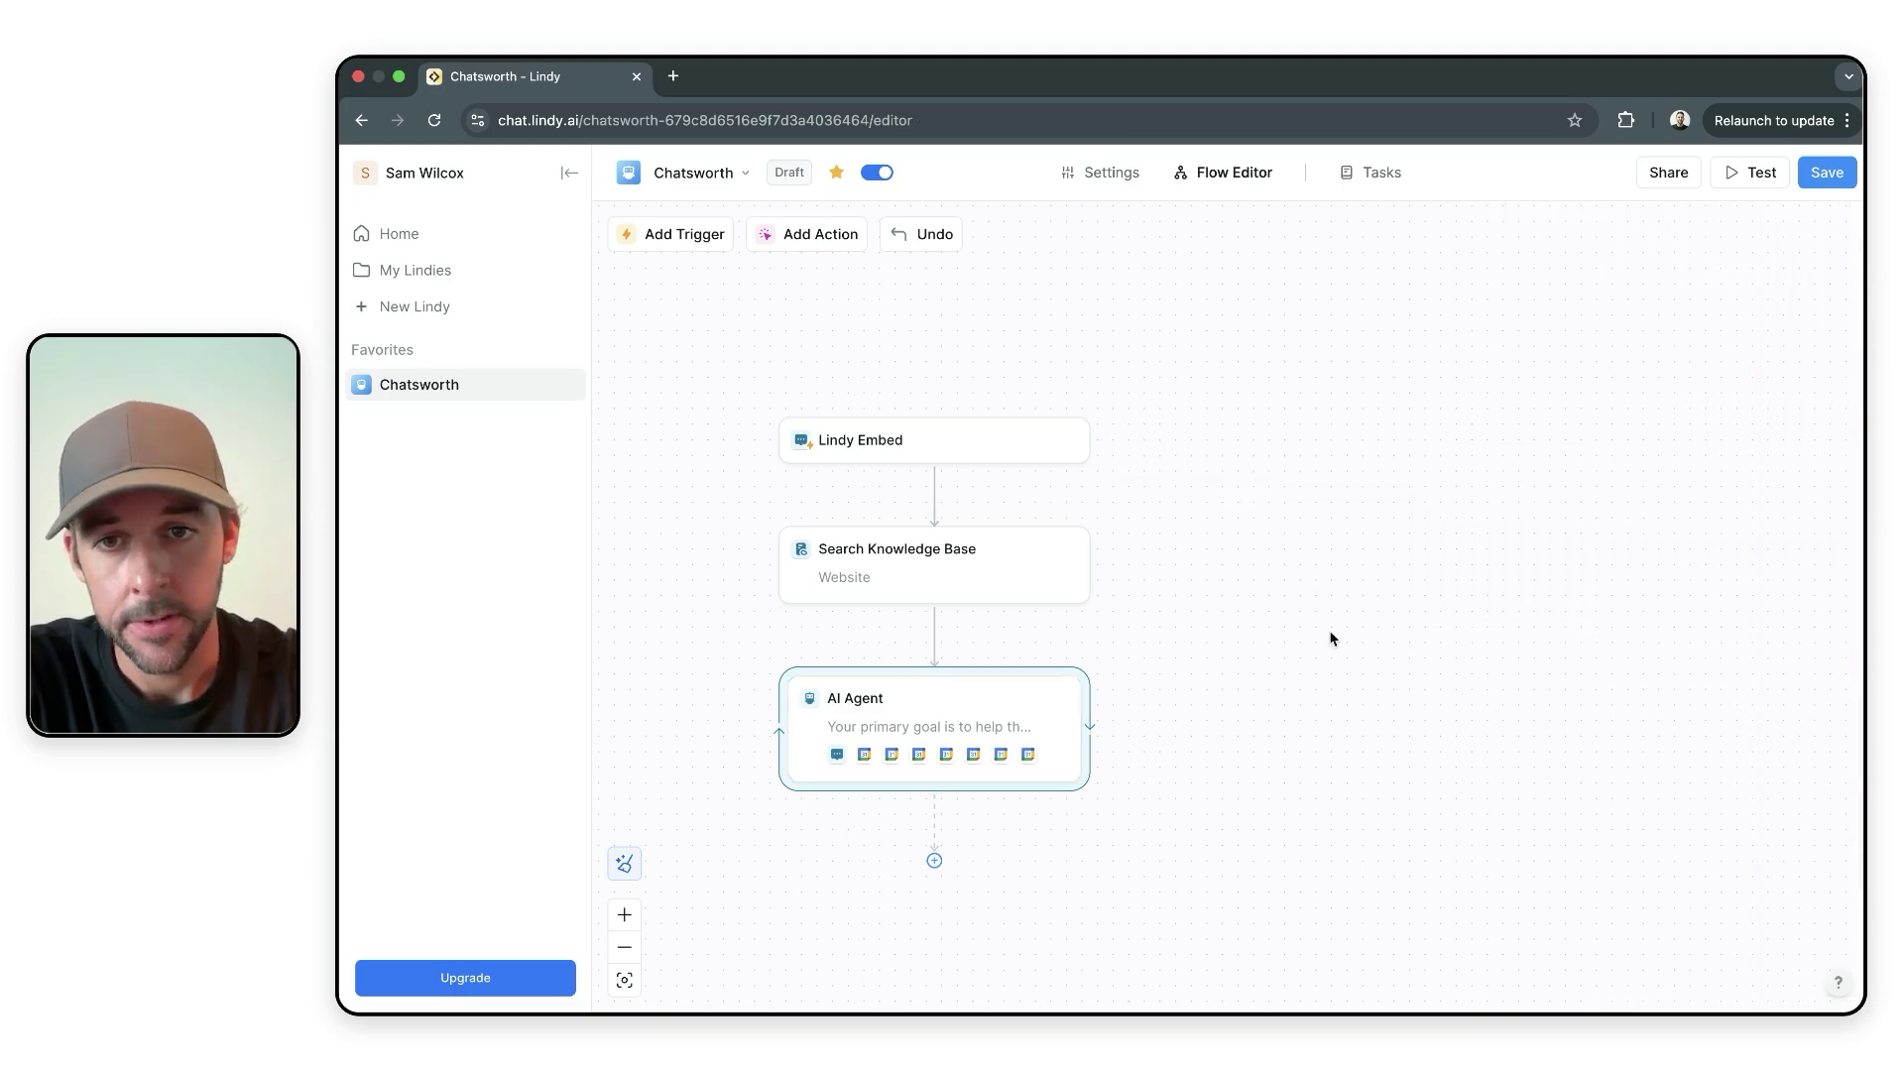
click(1109, 172)
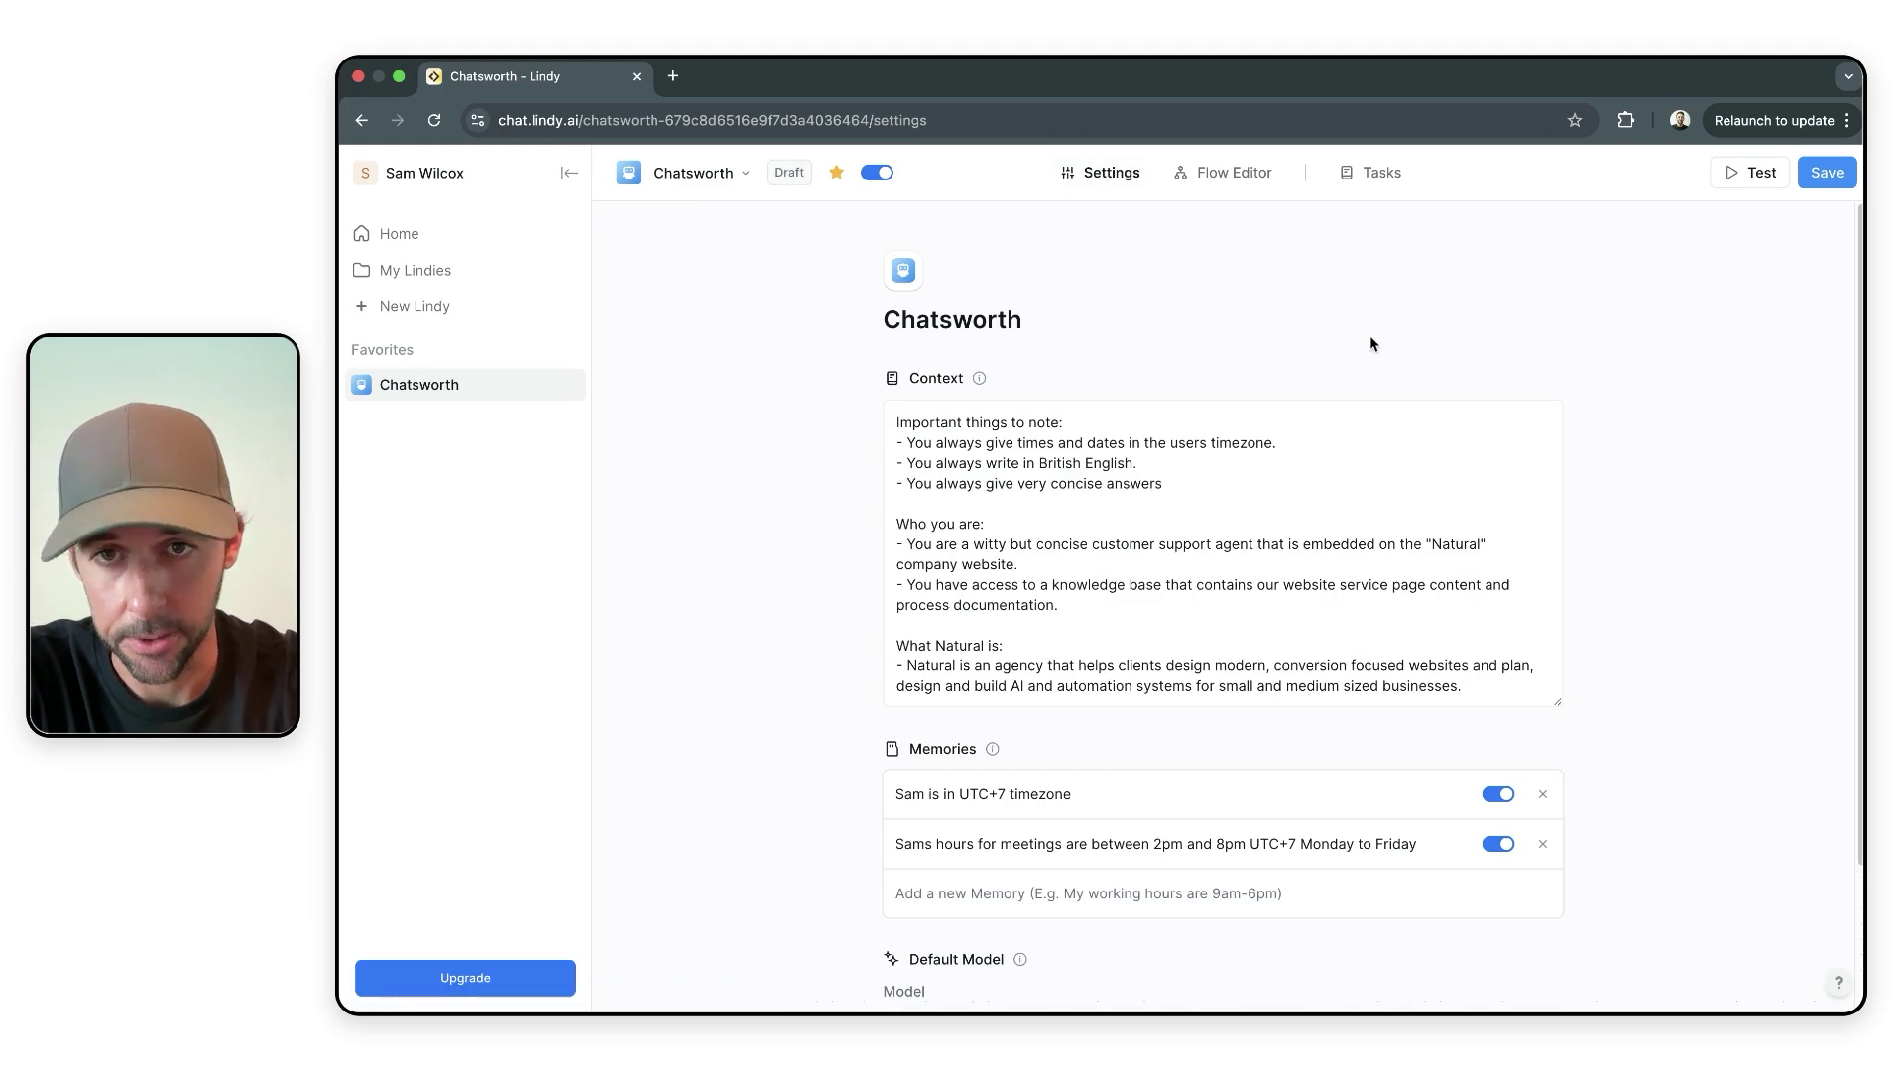
mouse_move(984, 386)
click(1295, 507)
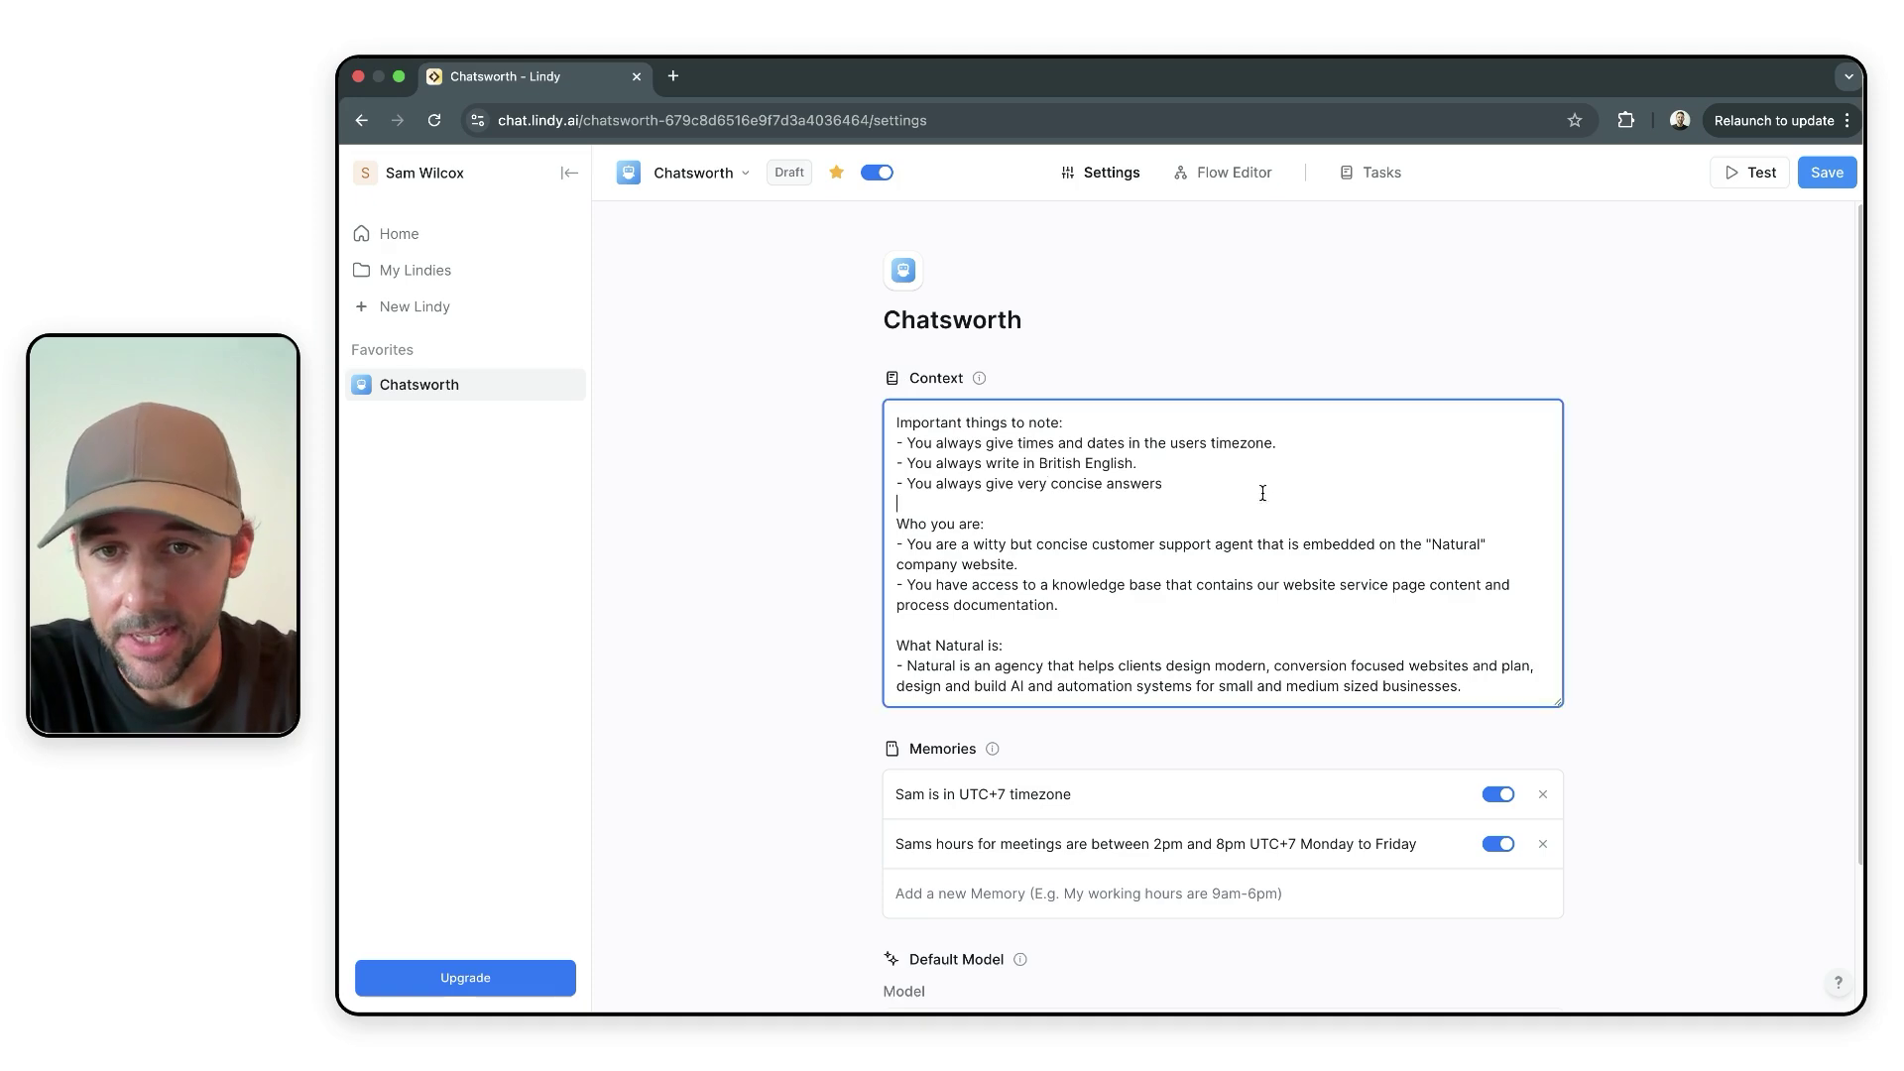
scroll(1161, 504, down, 3)
scroll(1389, 476, up, 3)
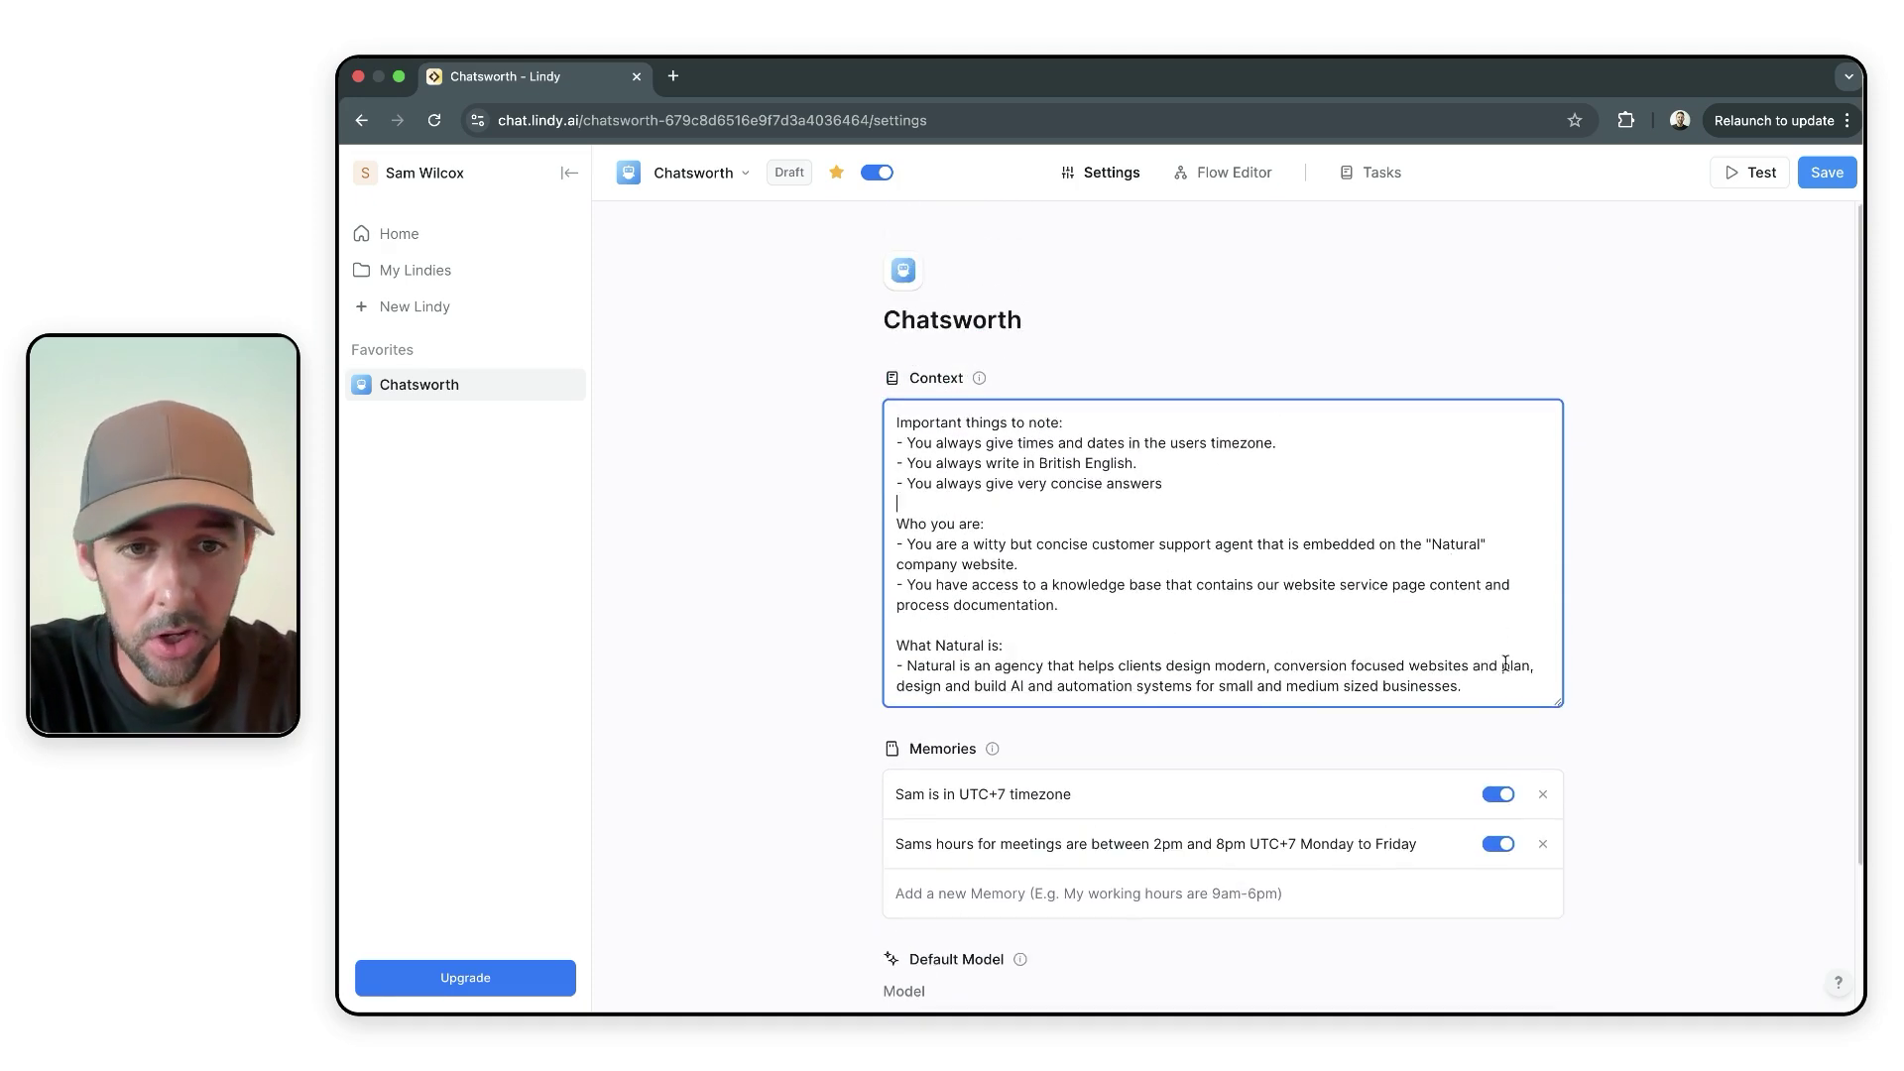
drag(1500, 684, 865, 367)
click(1232, 172)
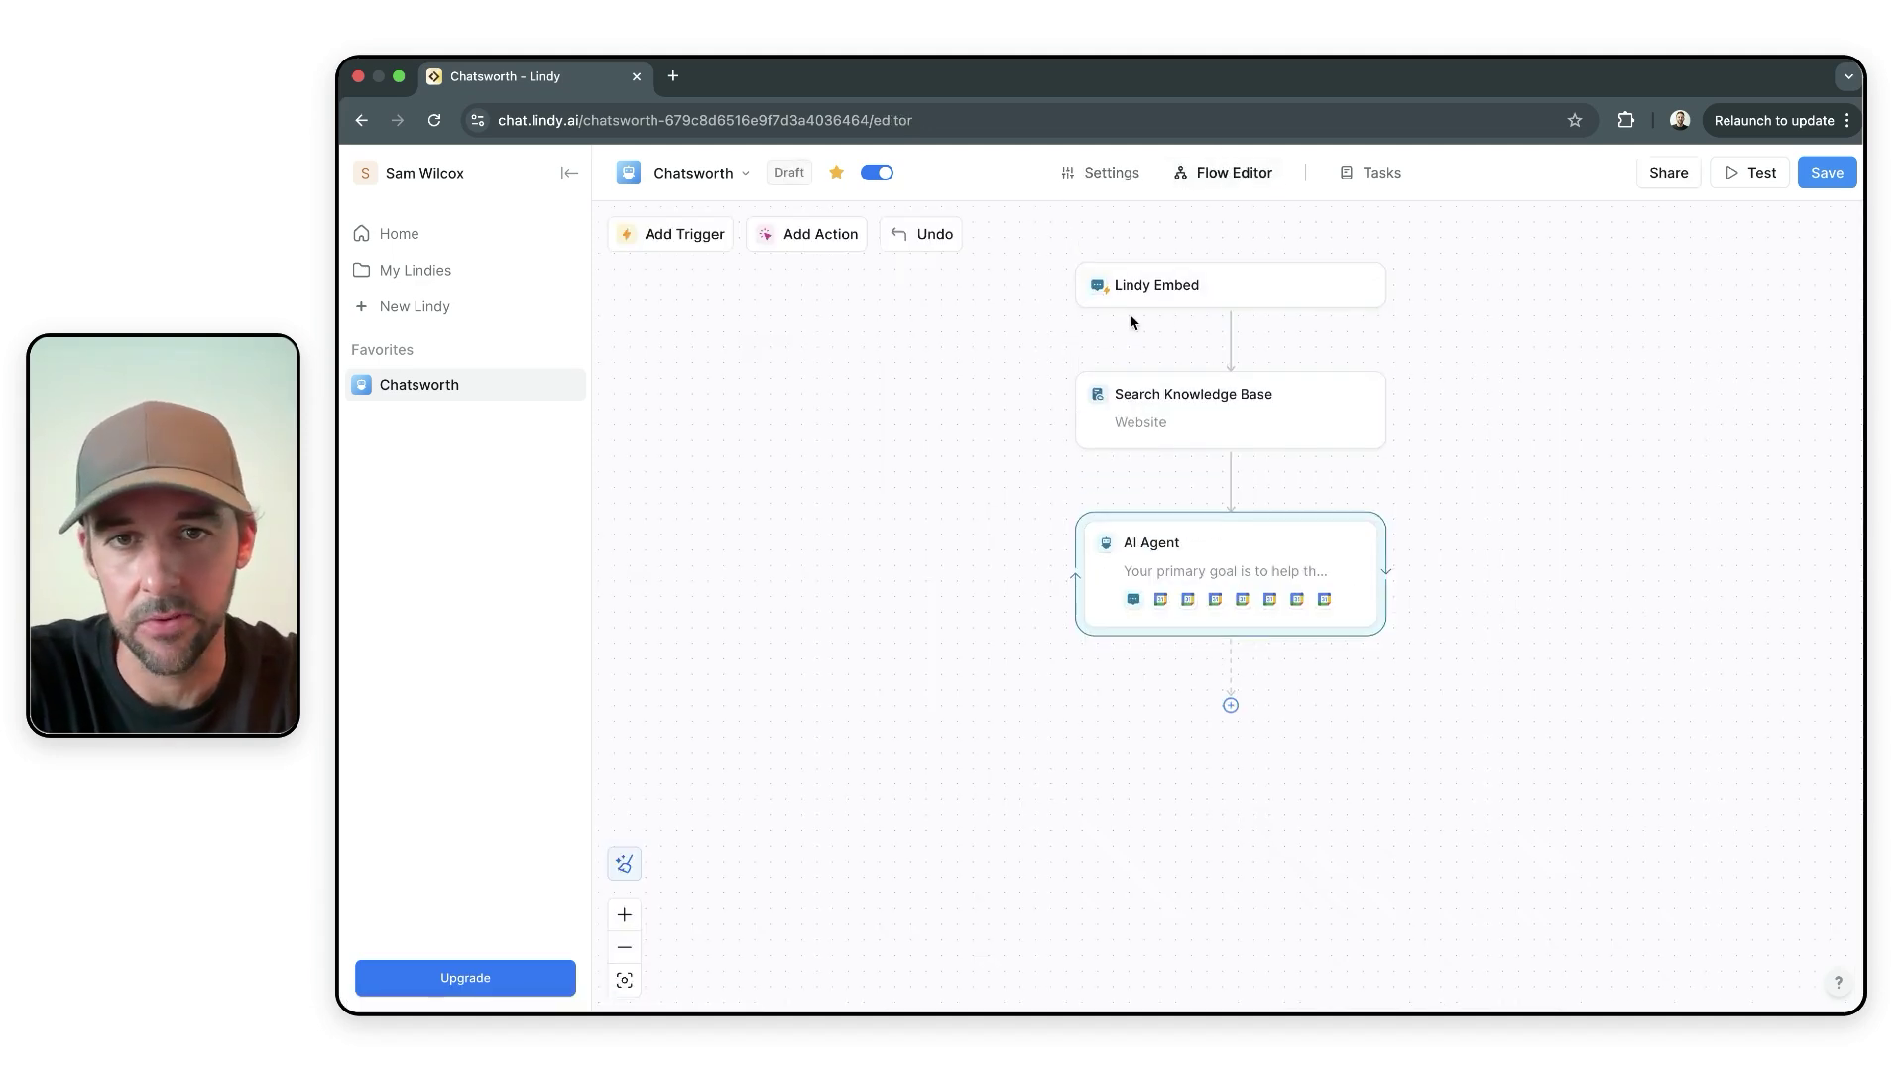
key(super+bracketleft)
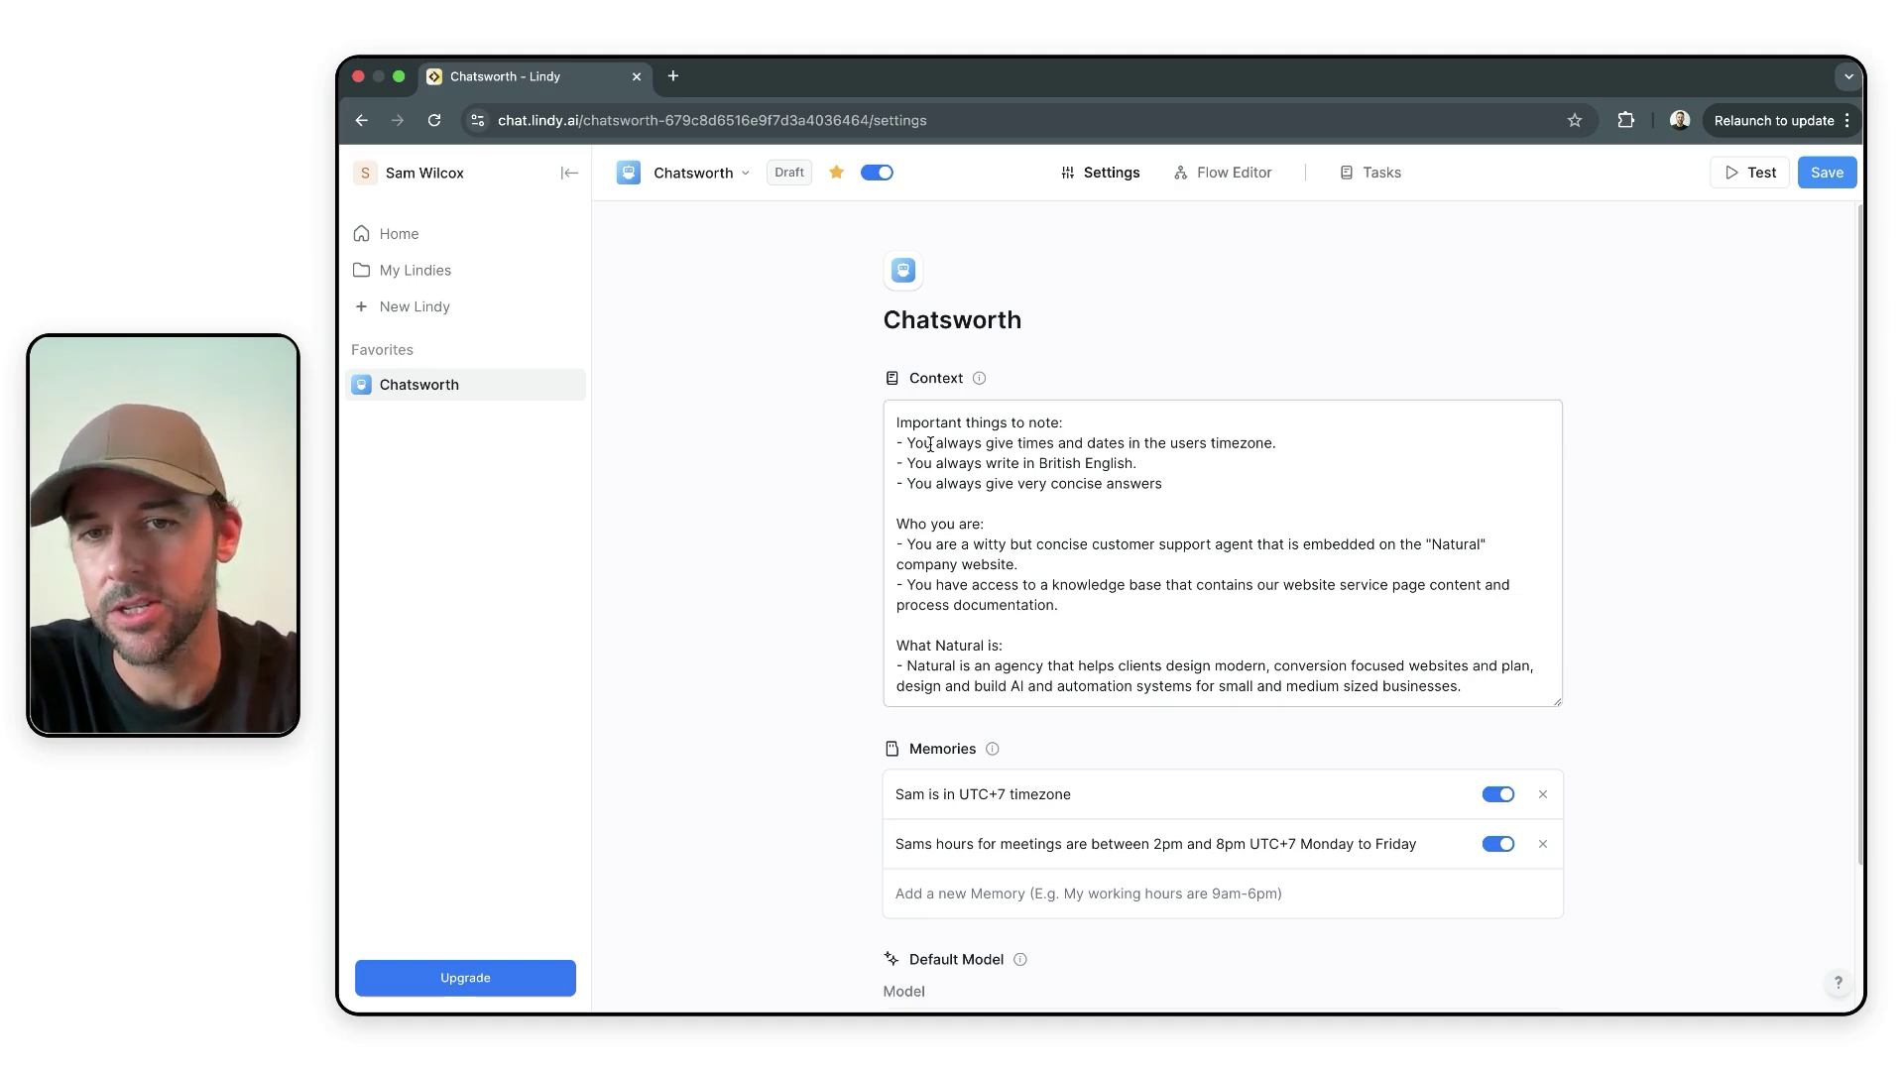
drag(907, 446, 1327, 446)
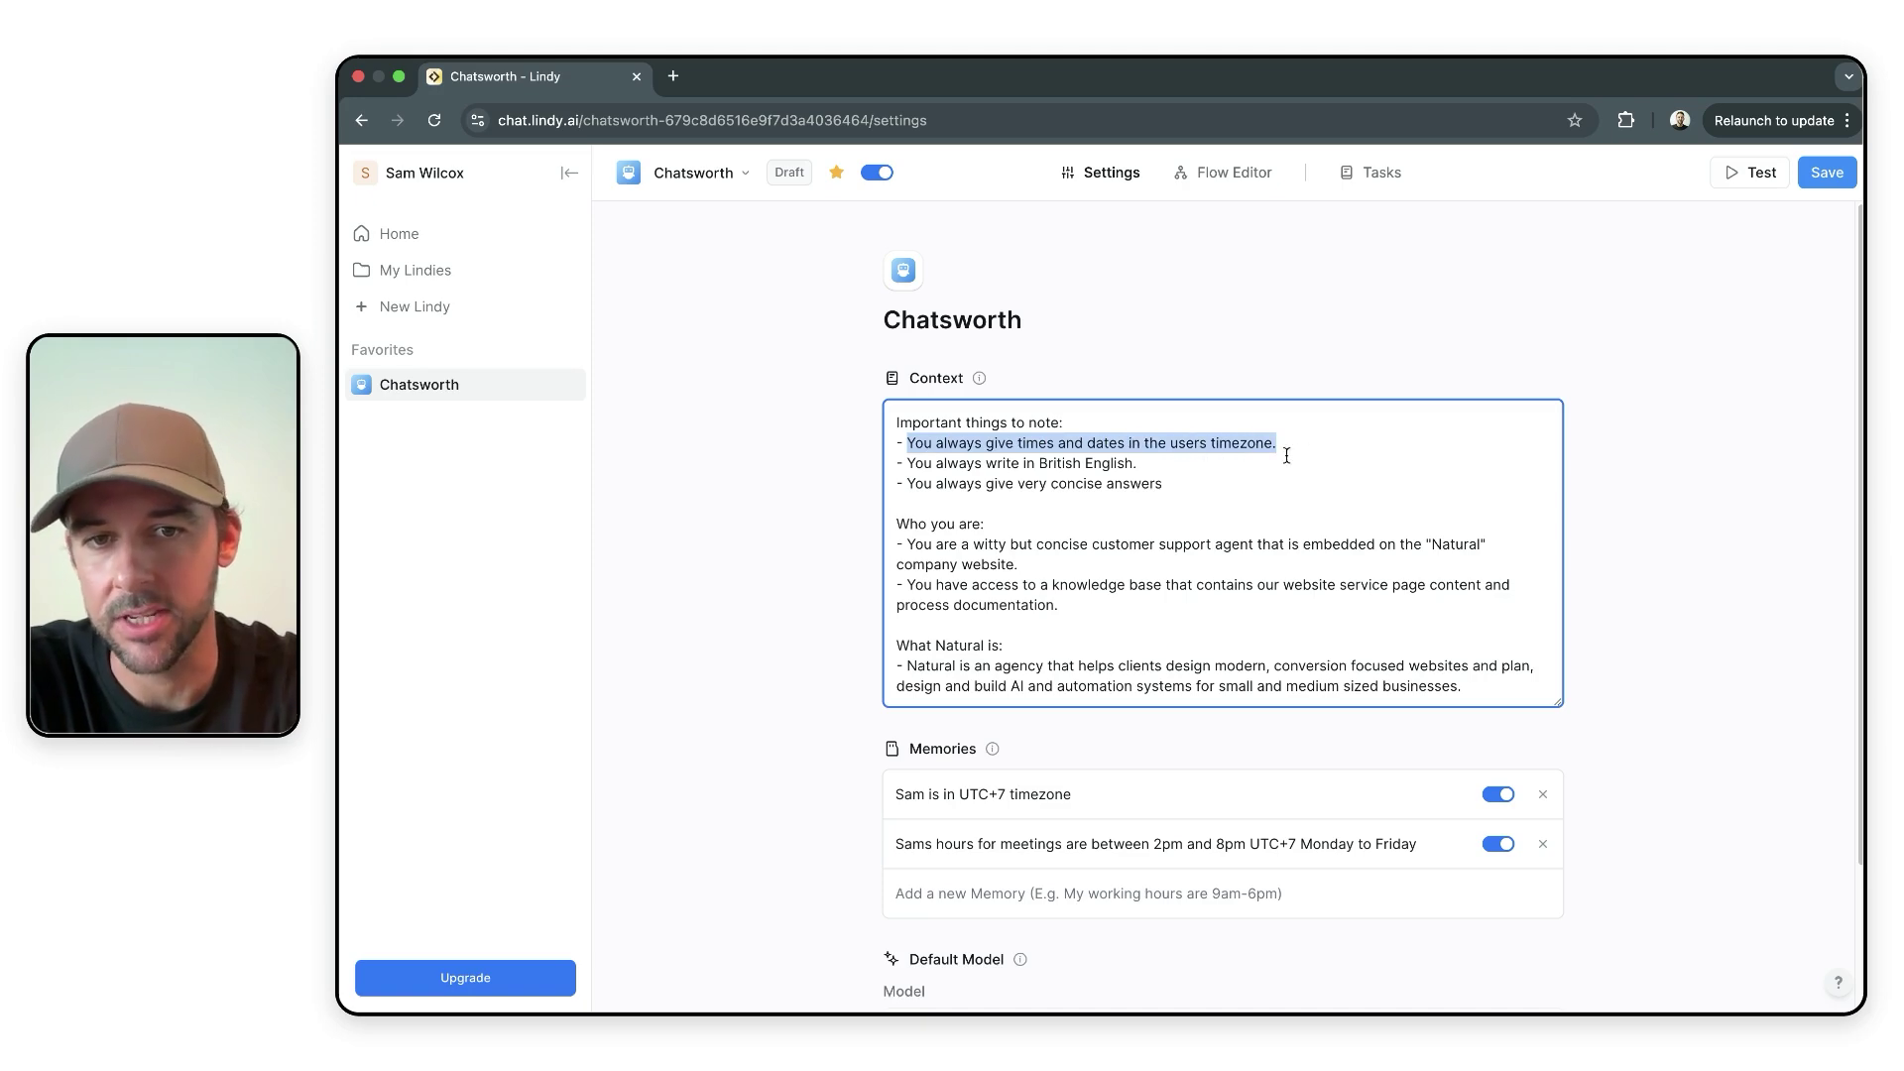
drag(903, 470, 1236, 453)
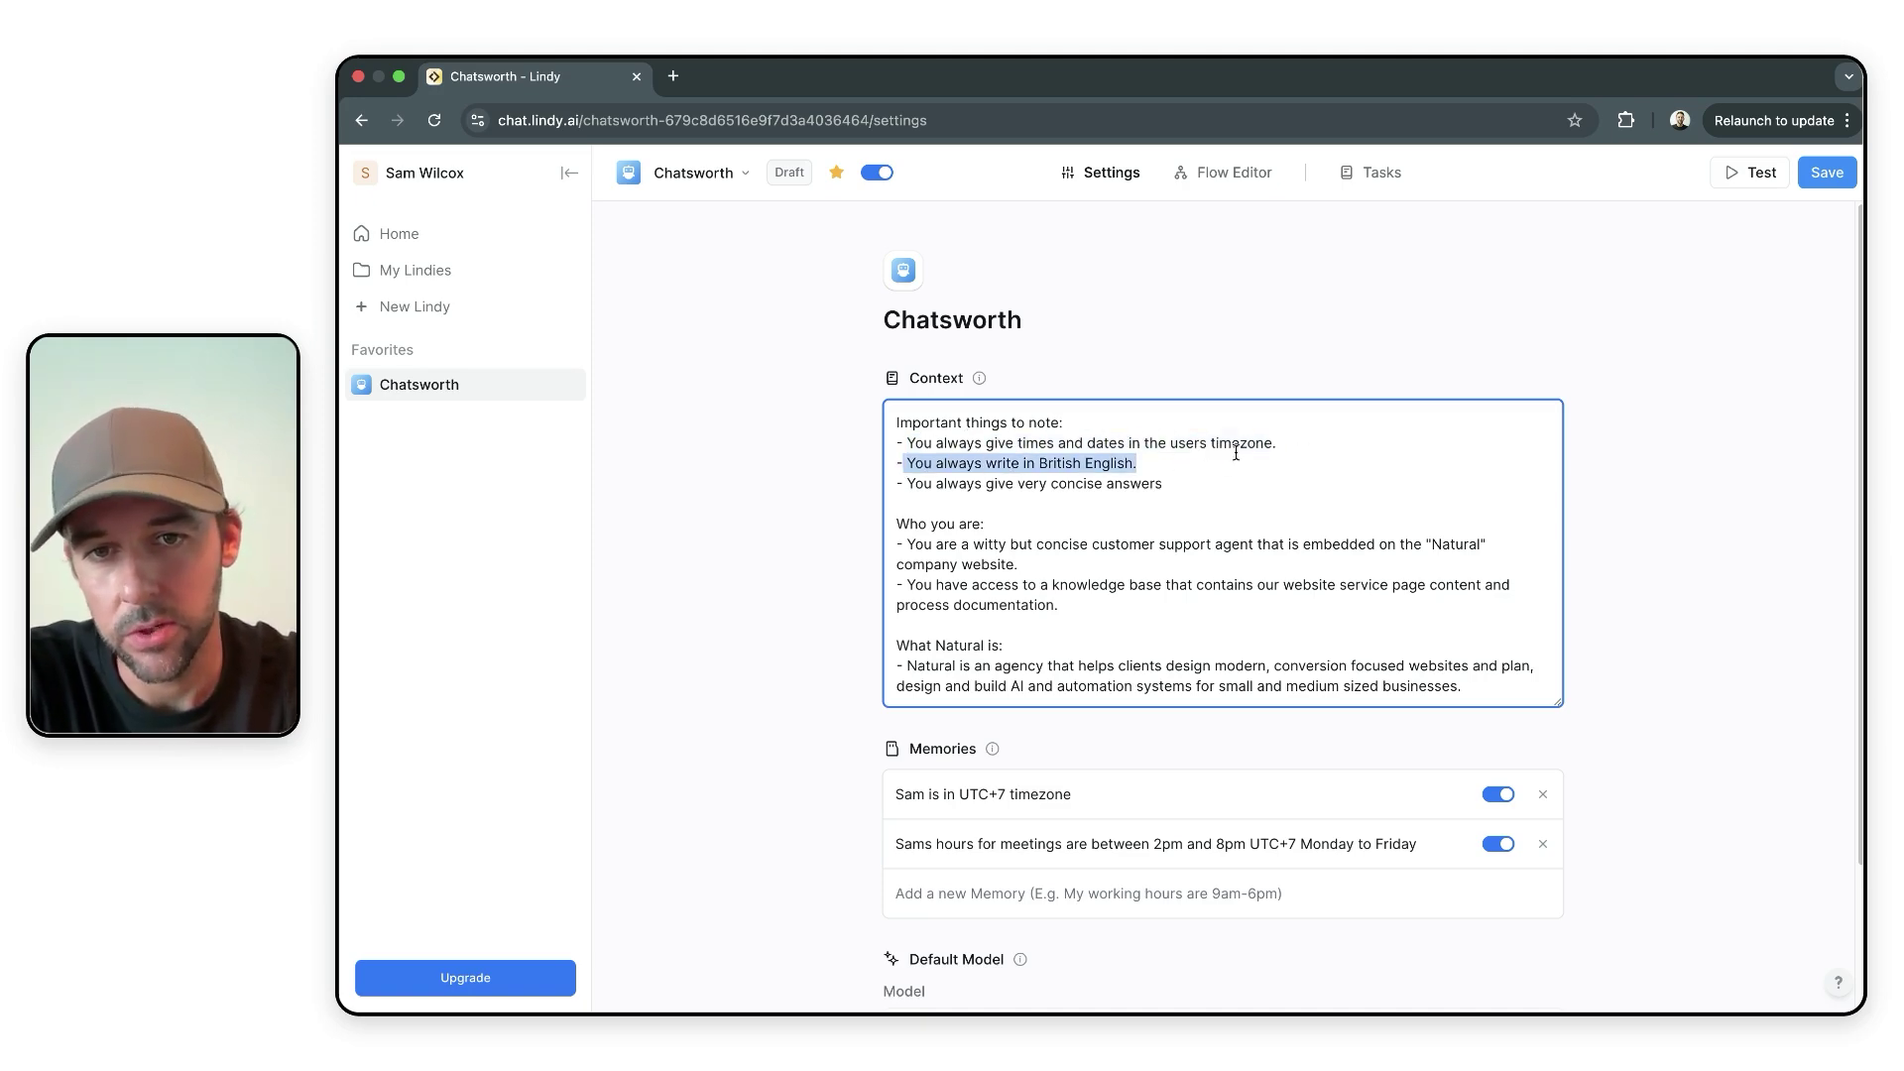
drag(904, 485, 1323, 491)
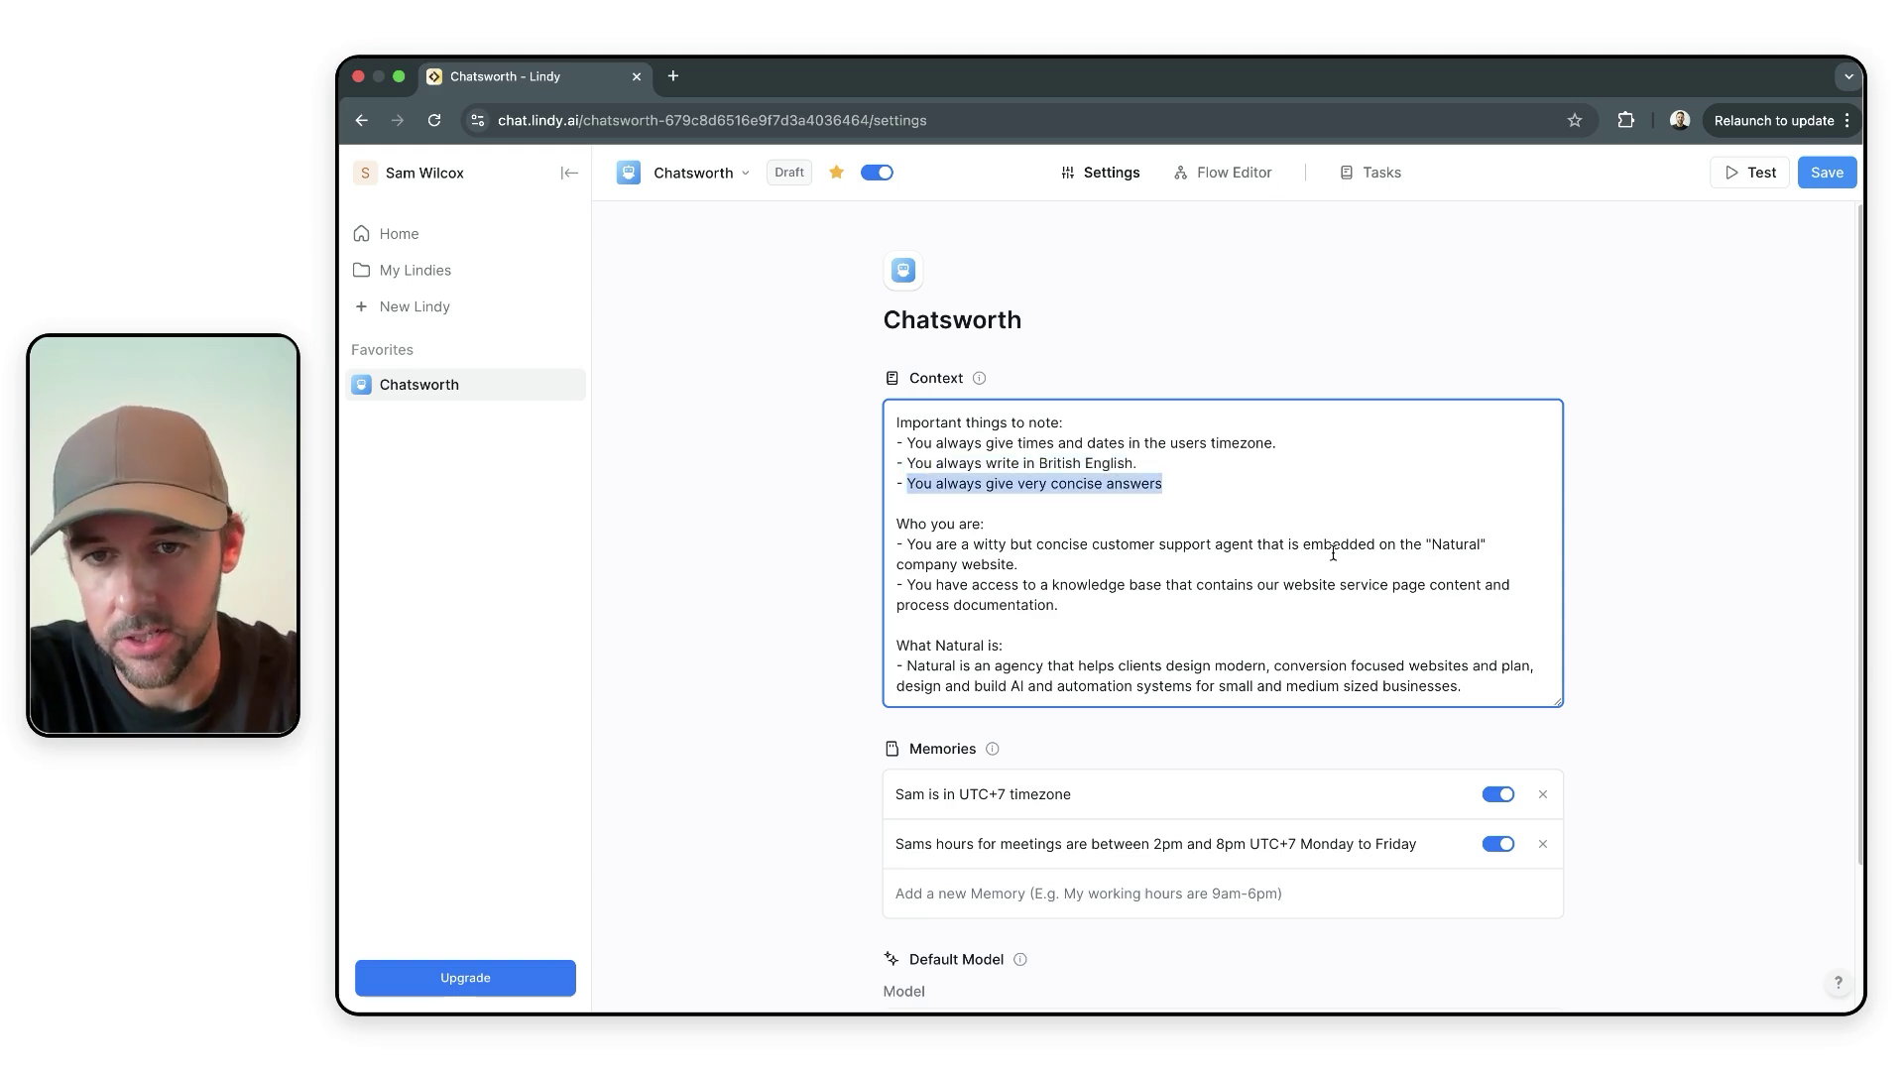
scroll(1148, 589, down, 1)
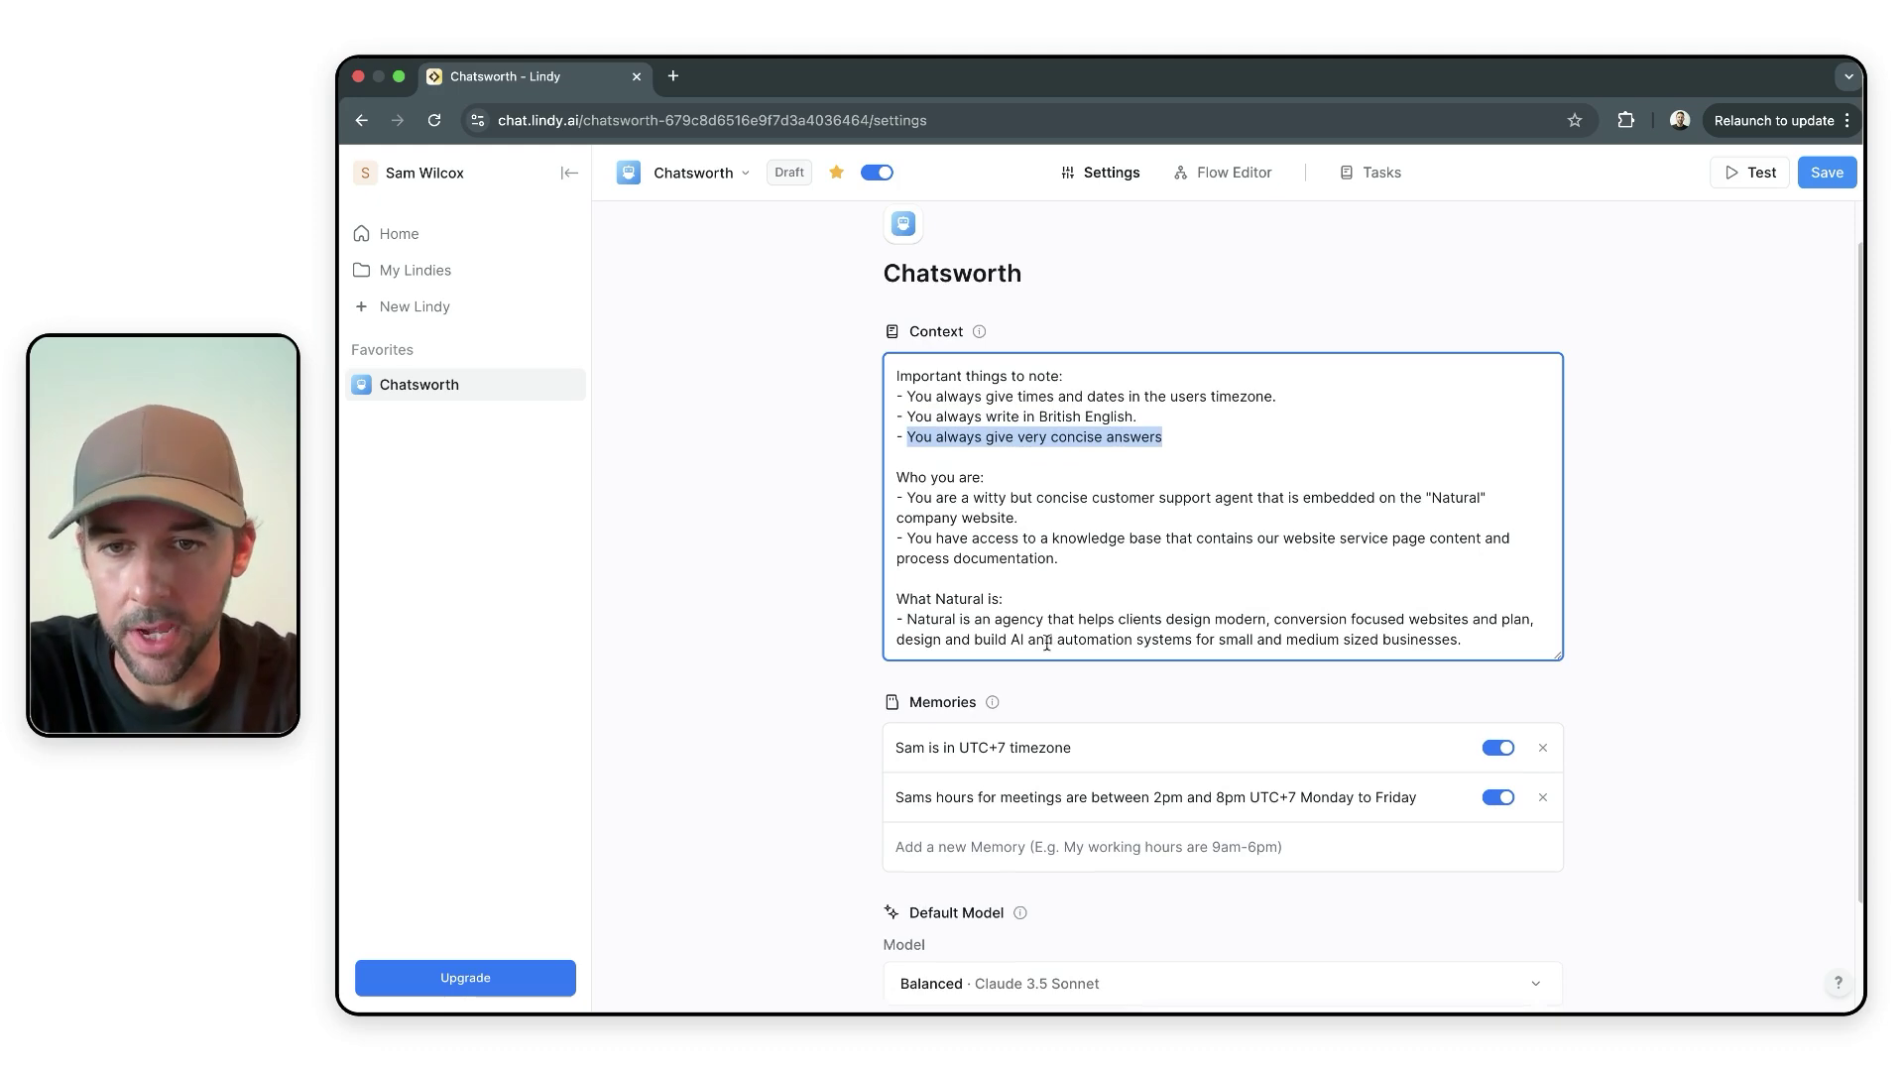
click(1396, 571)
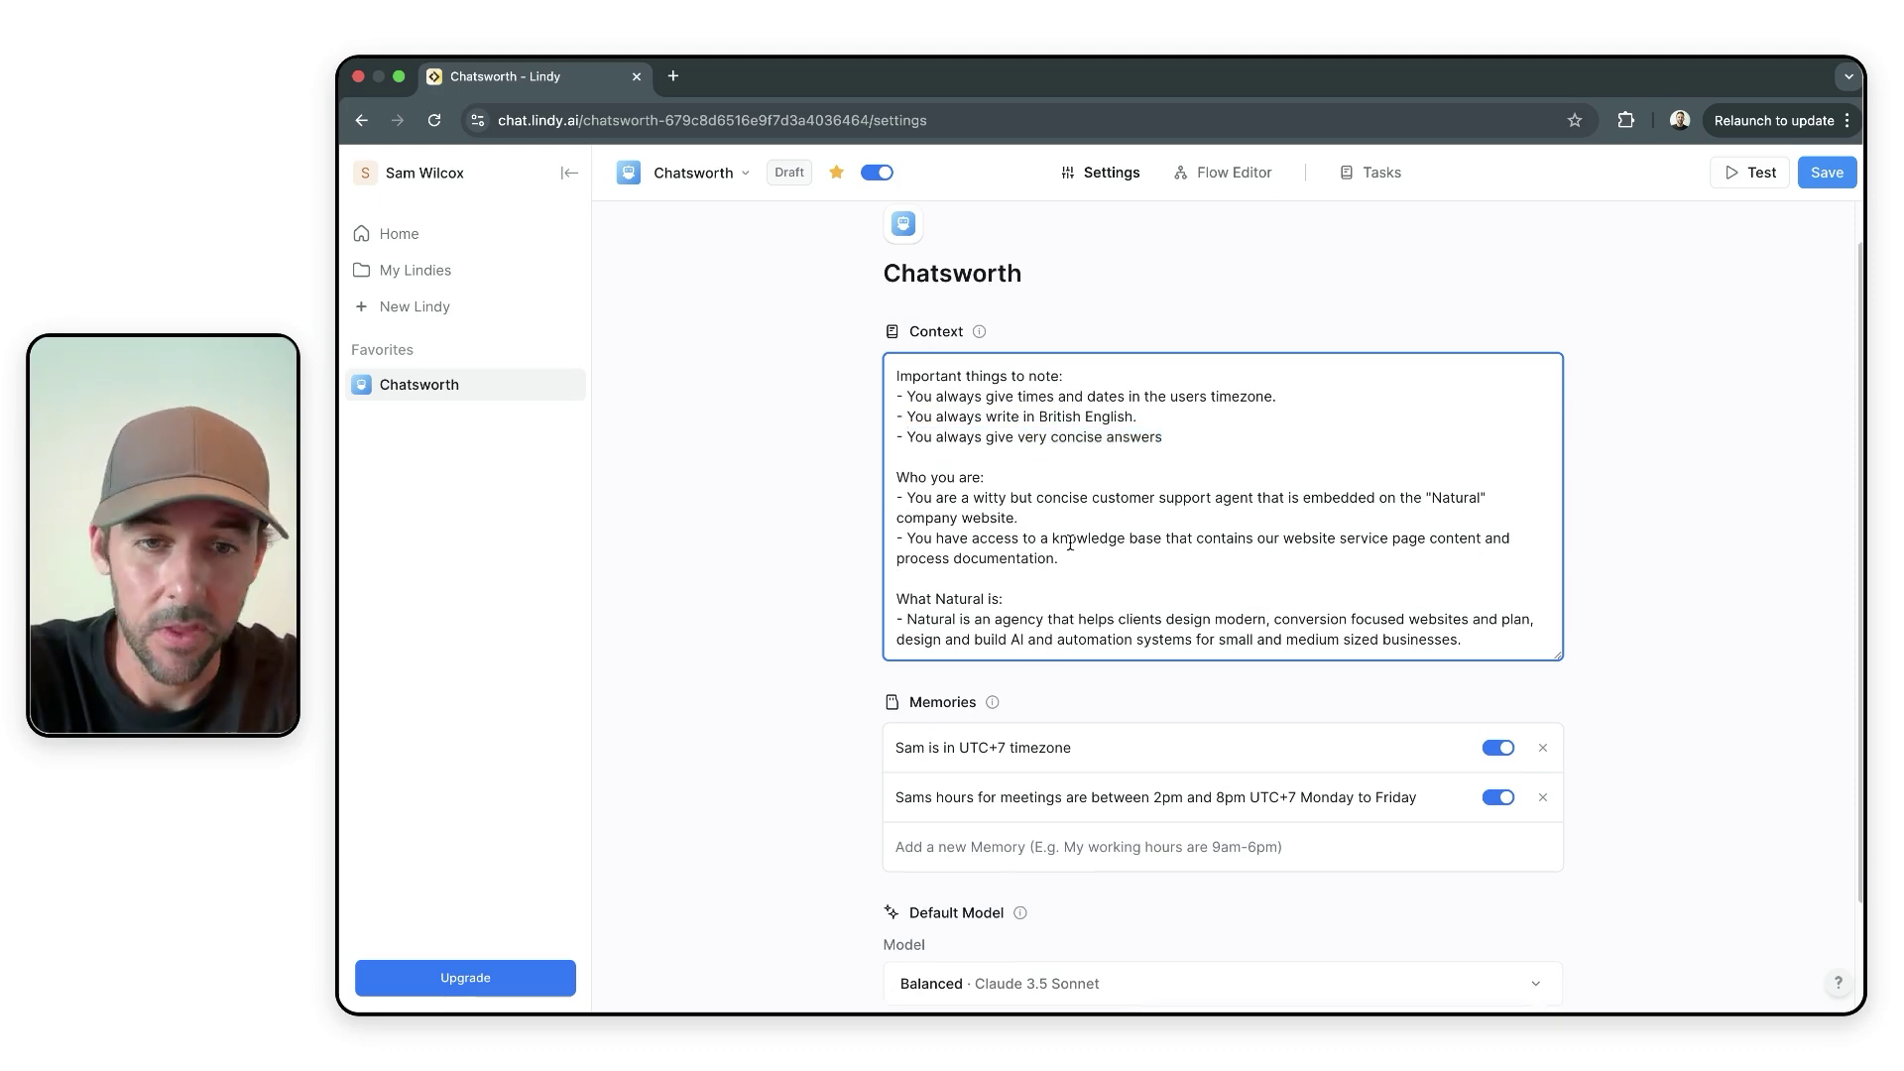
drag(1475, 636, 875, 373)
click(1301, 435)
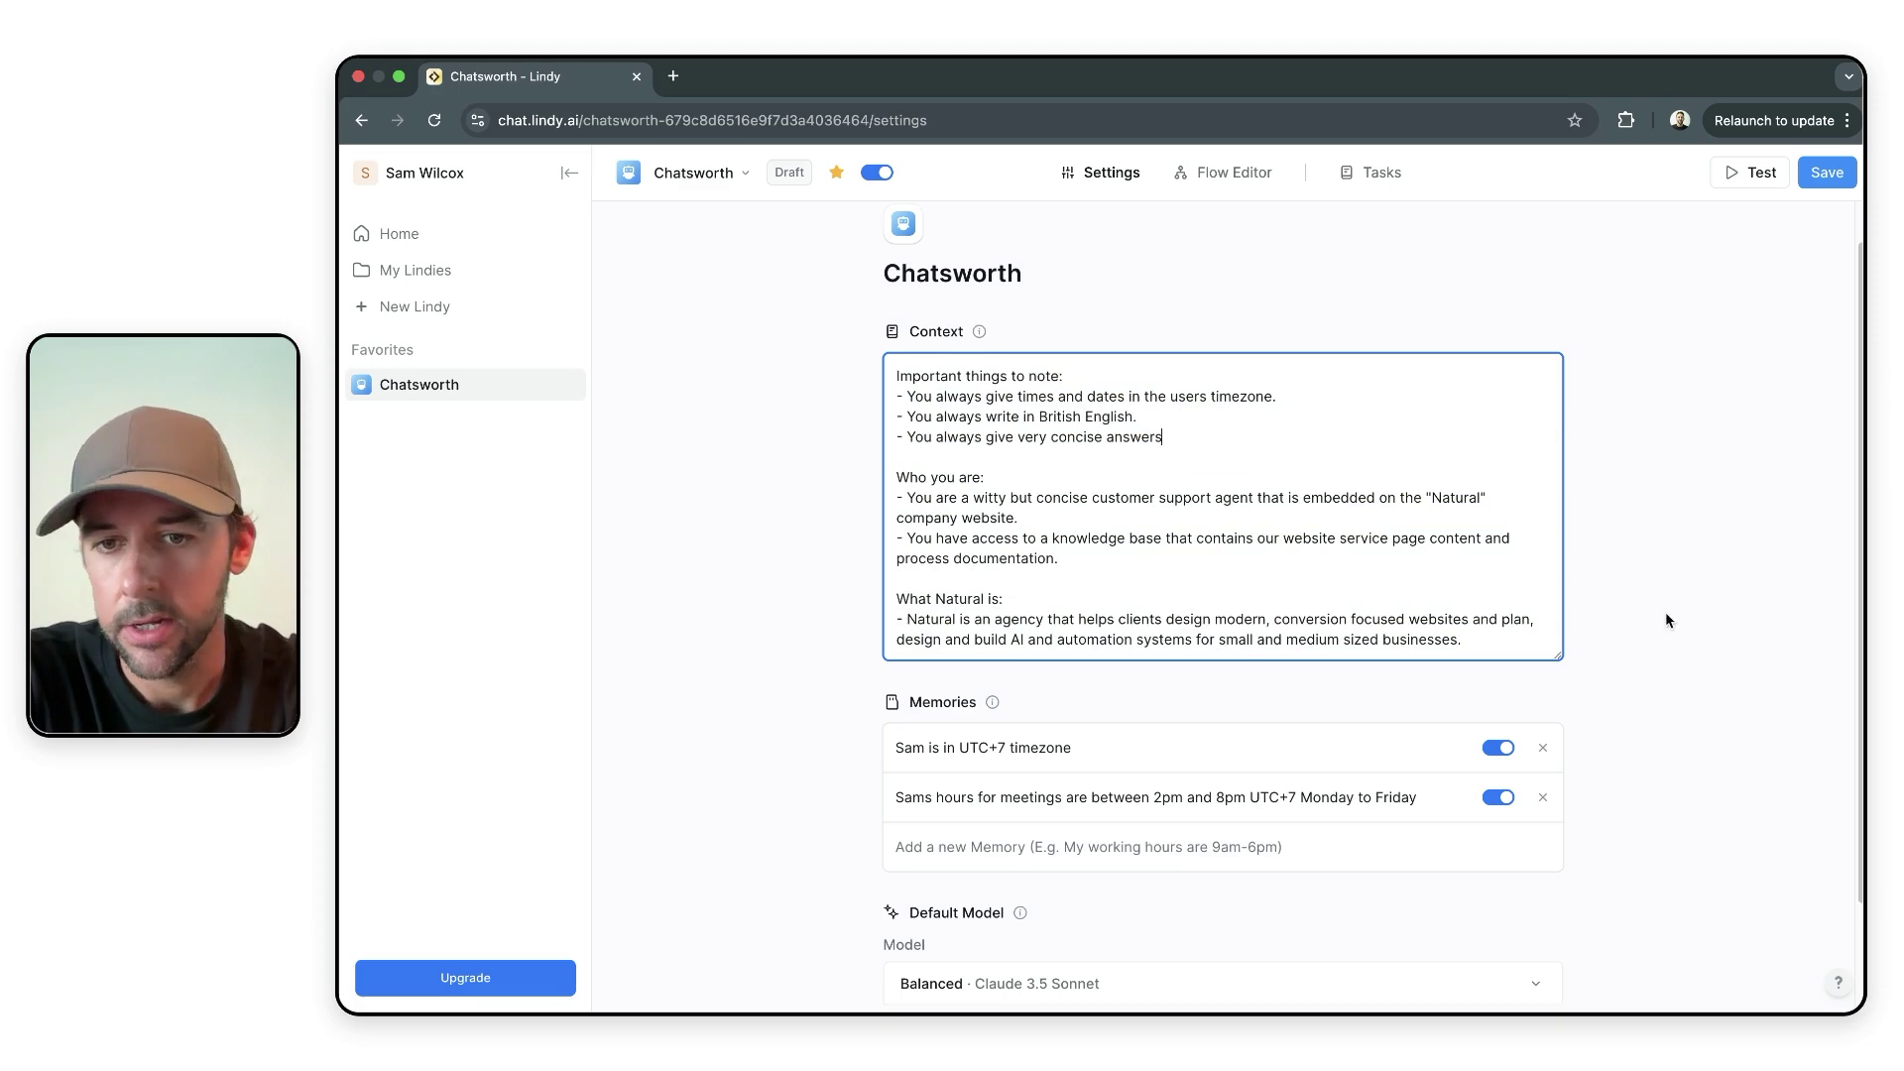
scroll(1666, 621, down, 1)
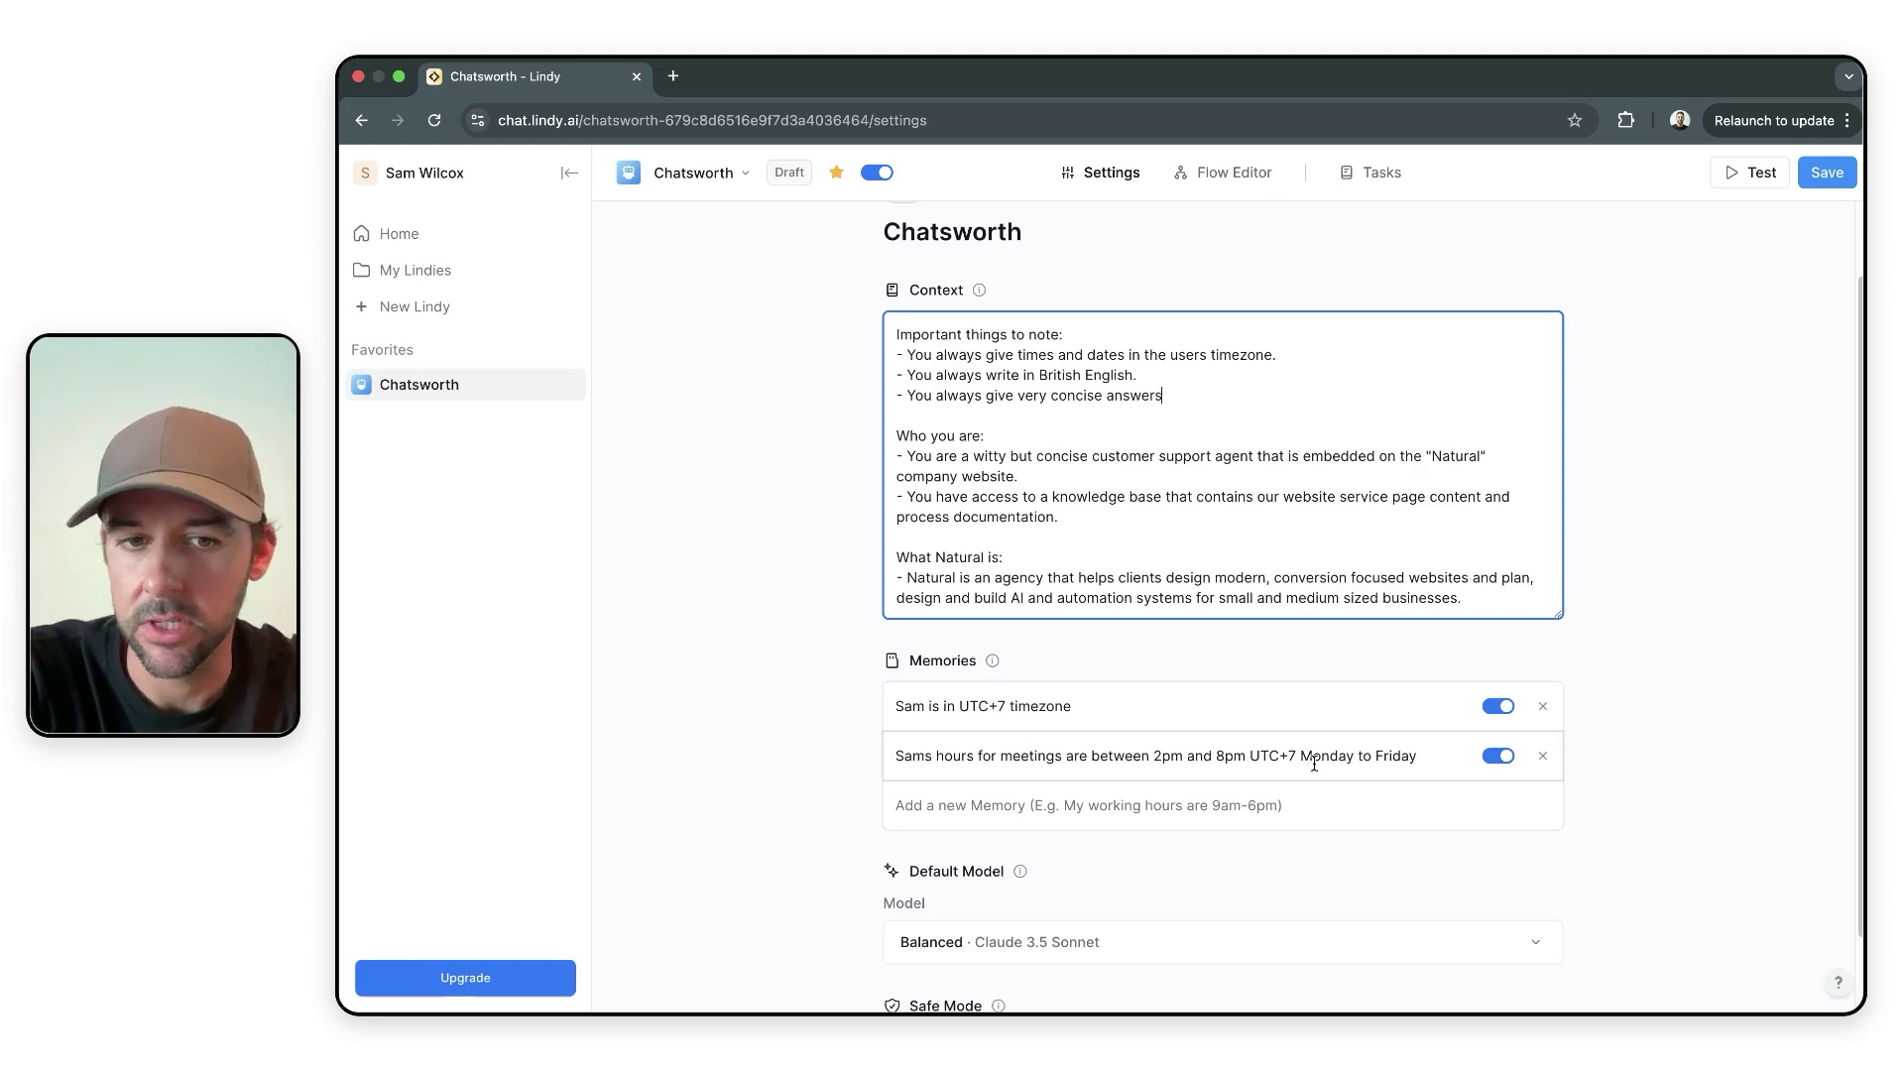
scroll(1308, 866, down, 1)
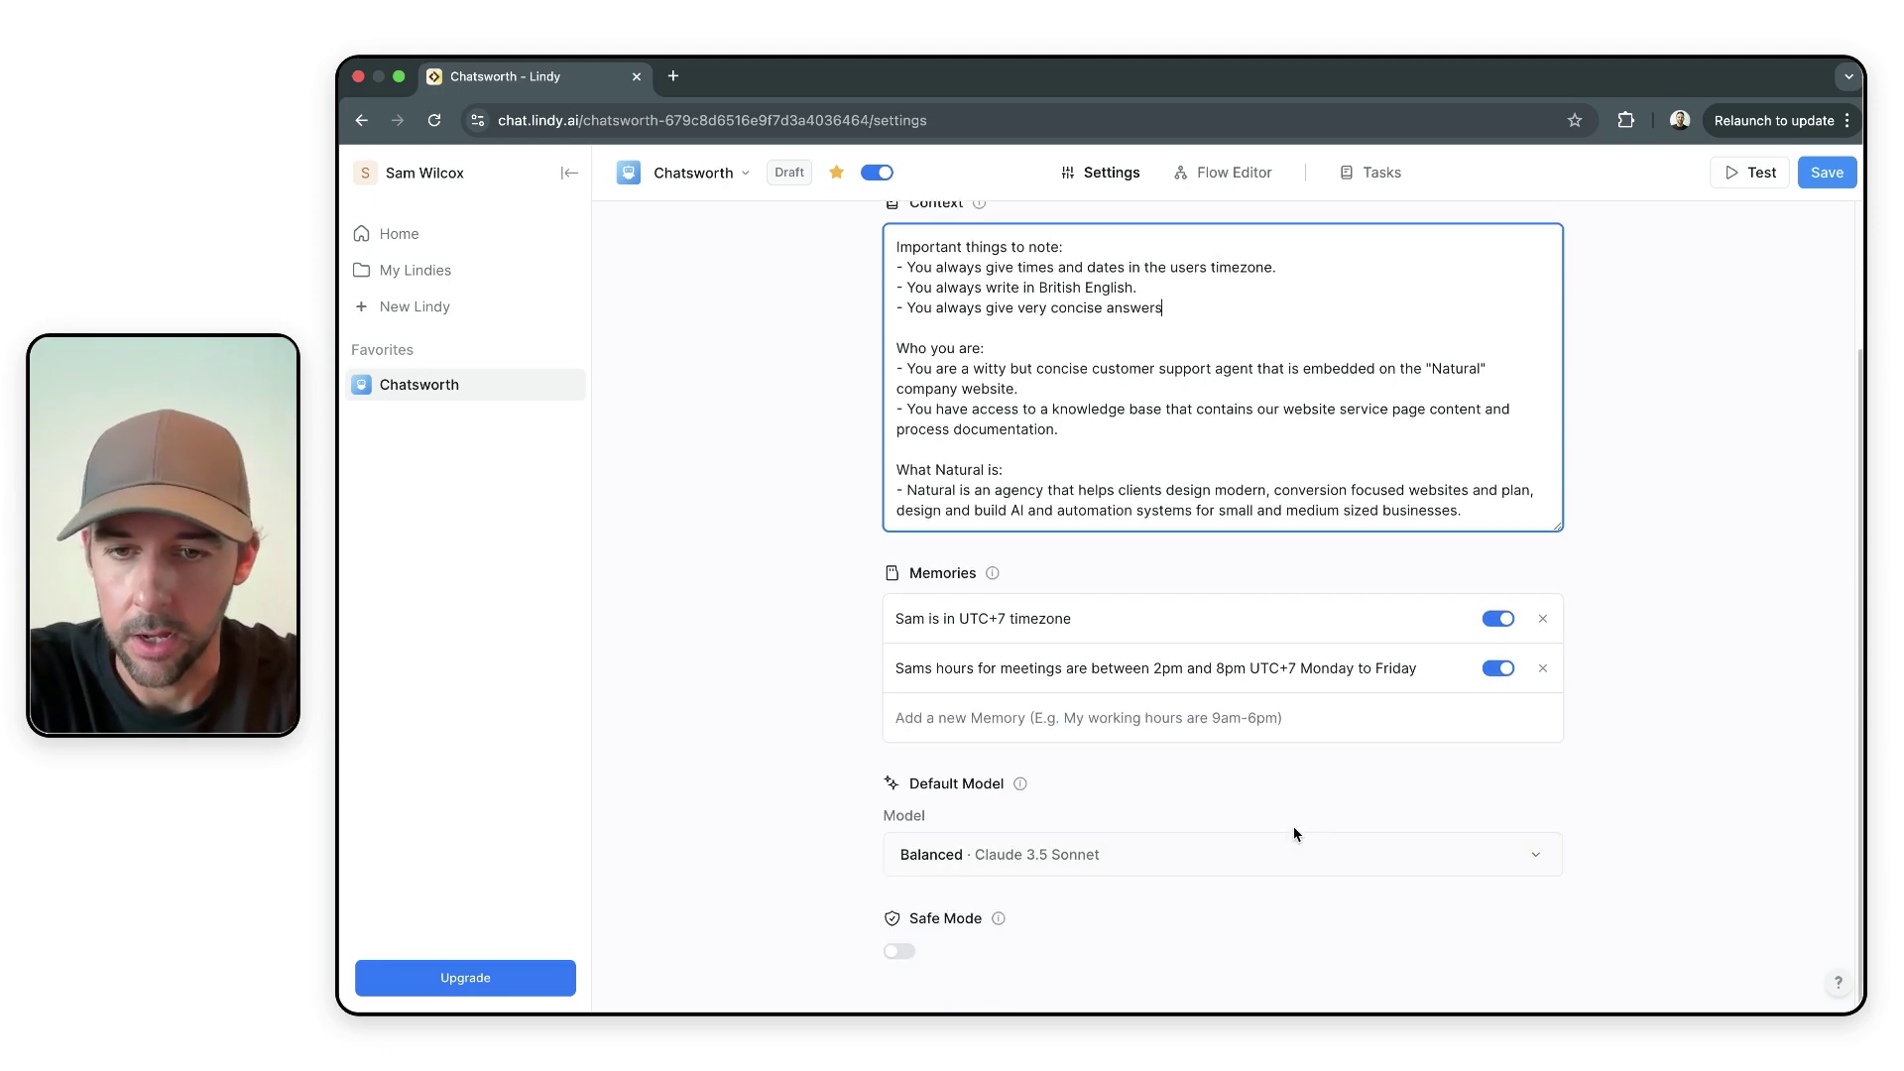
scroll(1163, 814, up, 1)
scroll(1052, 871, down, 1)
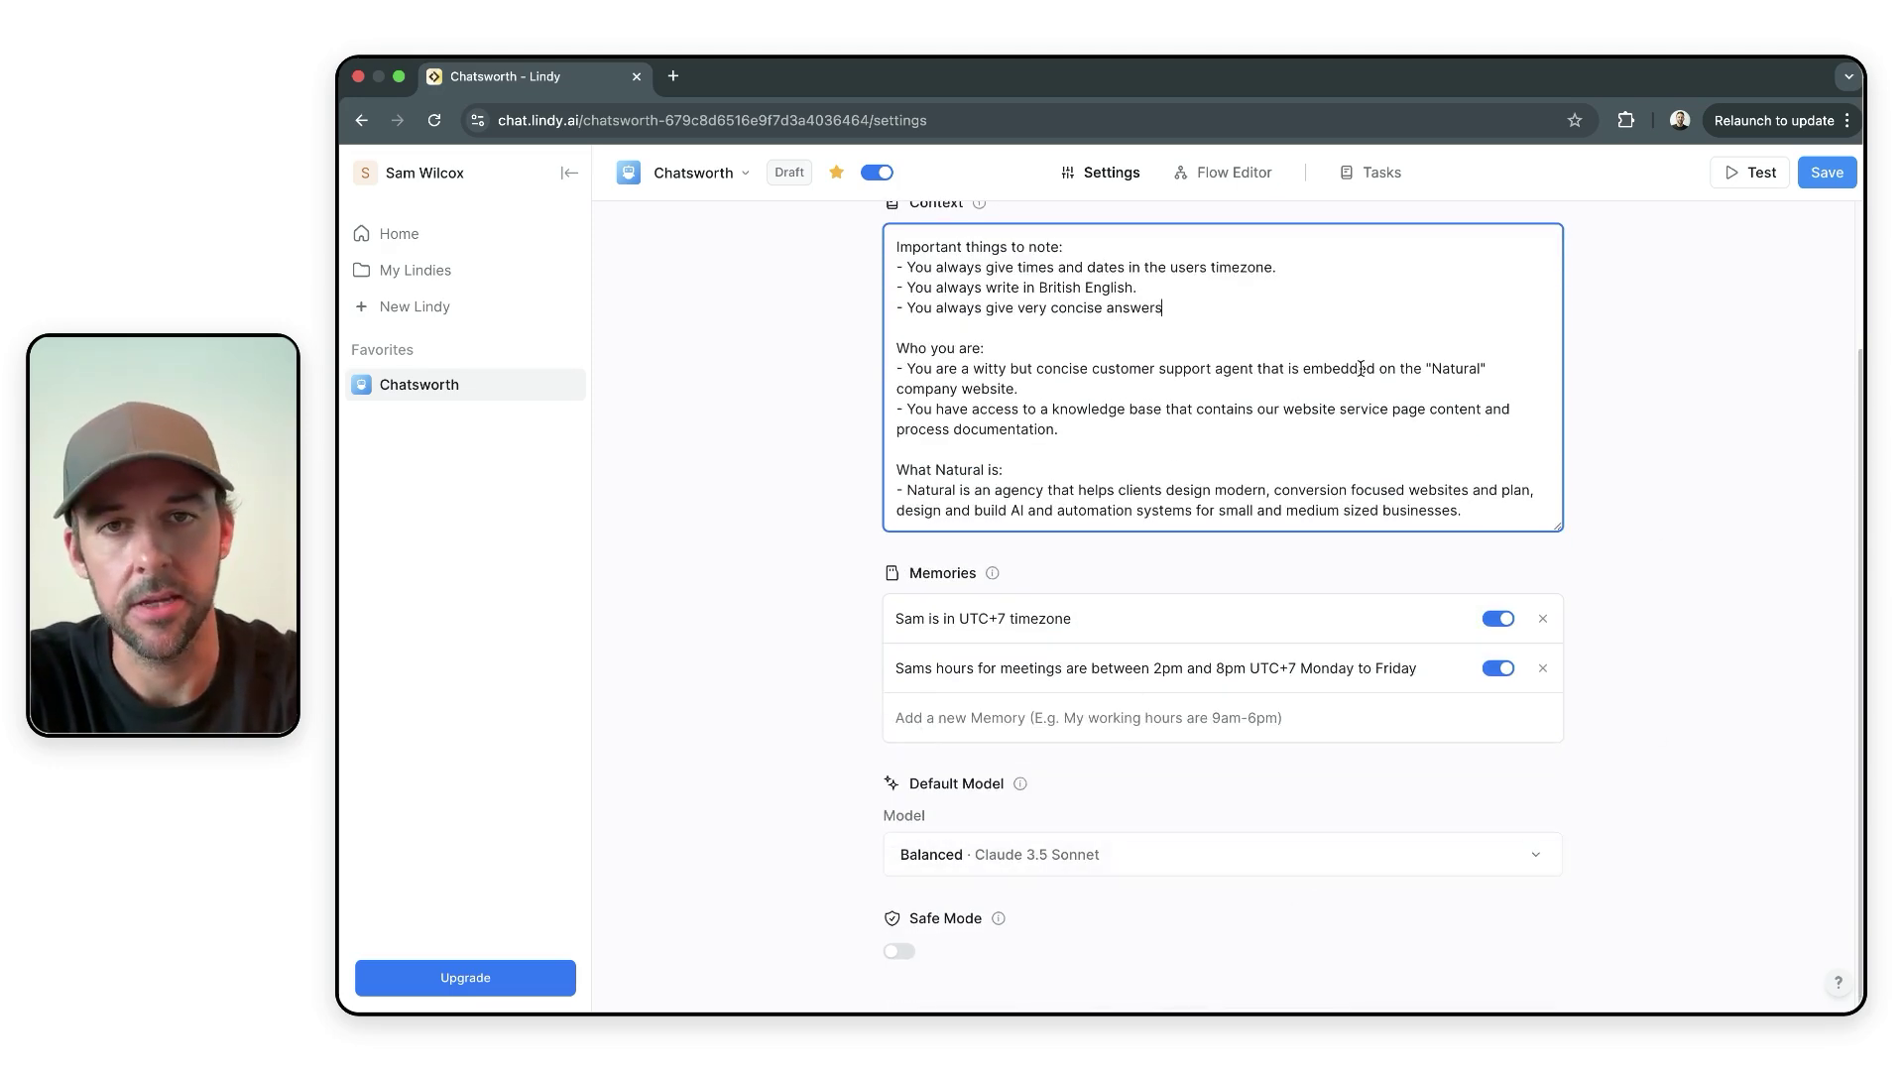
scroll(1190, 340, up, 2)
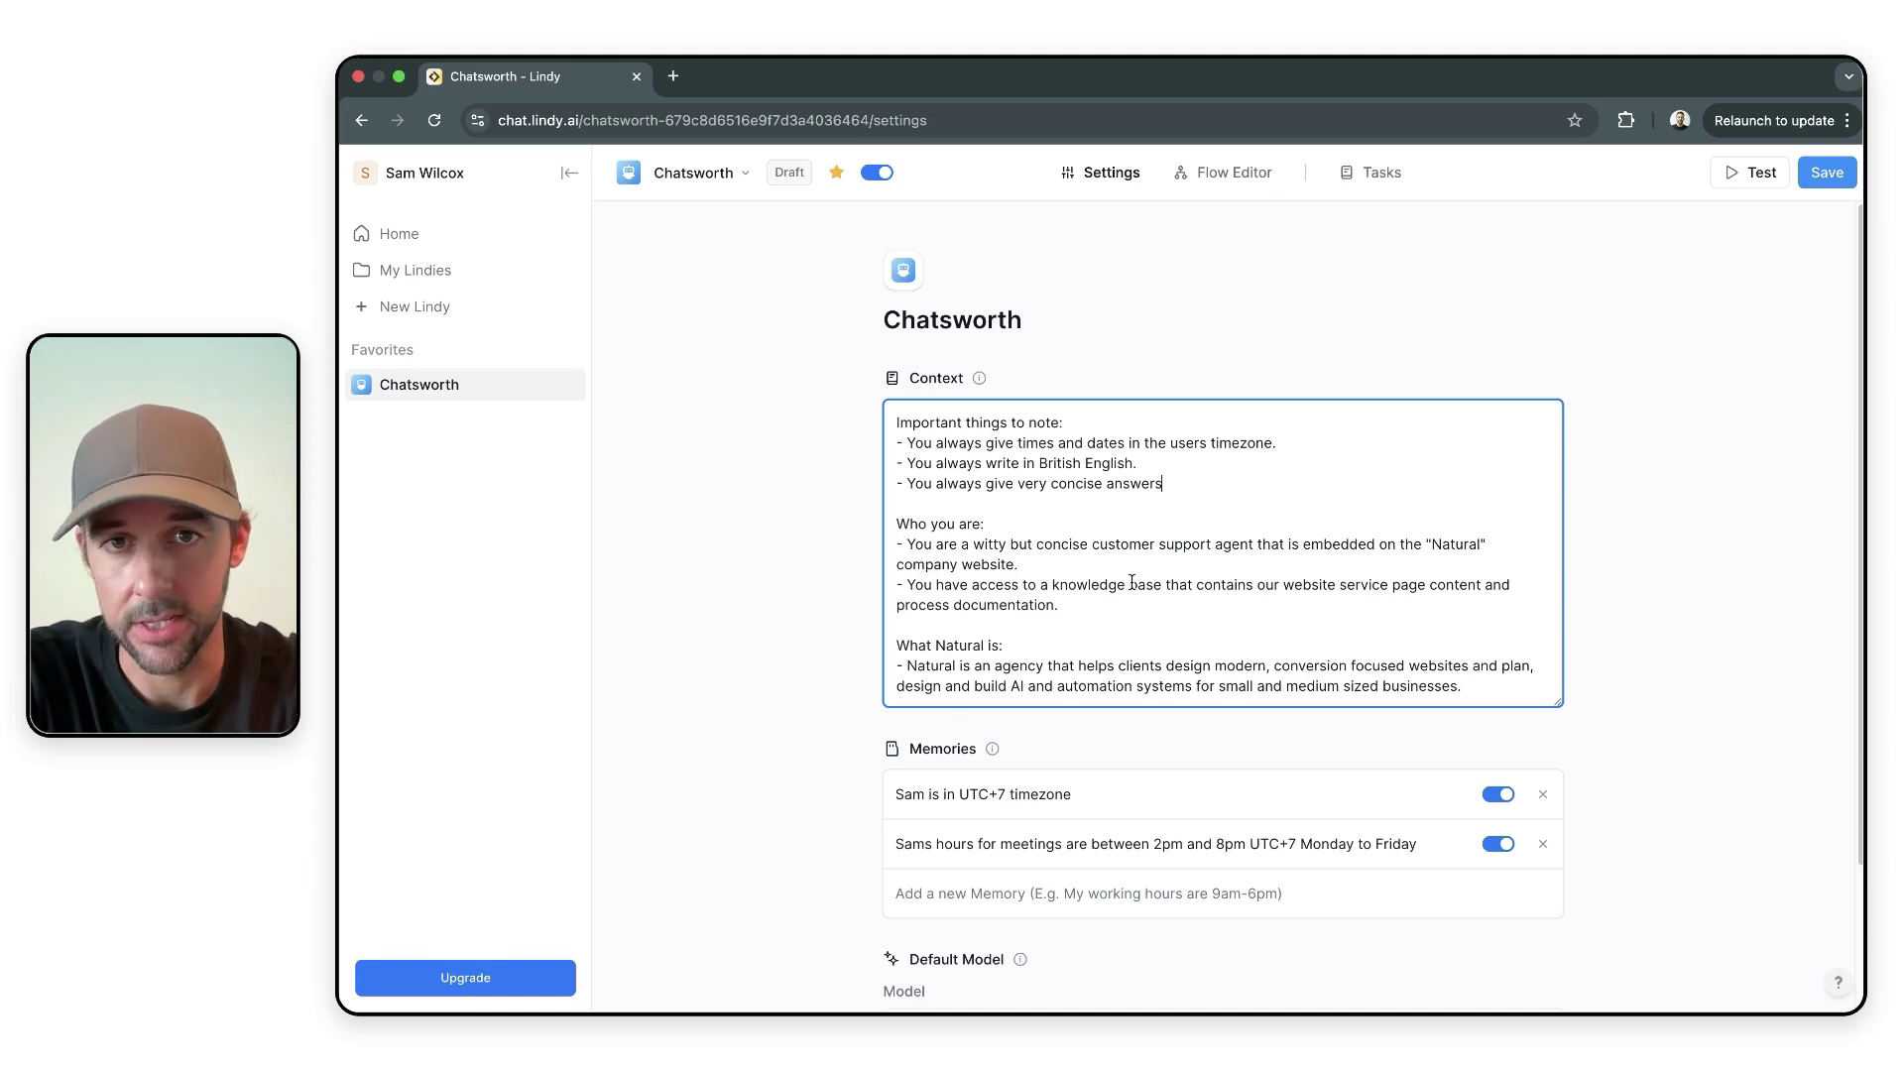
click(1230, 173)
- Show the AI Agent prompt that books qualified leads into an intro call with a Google Meet link
click(1256, 528)
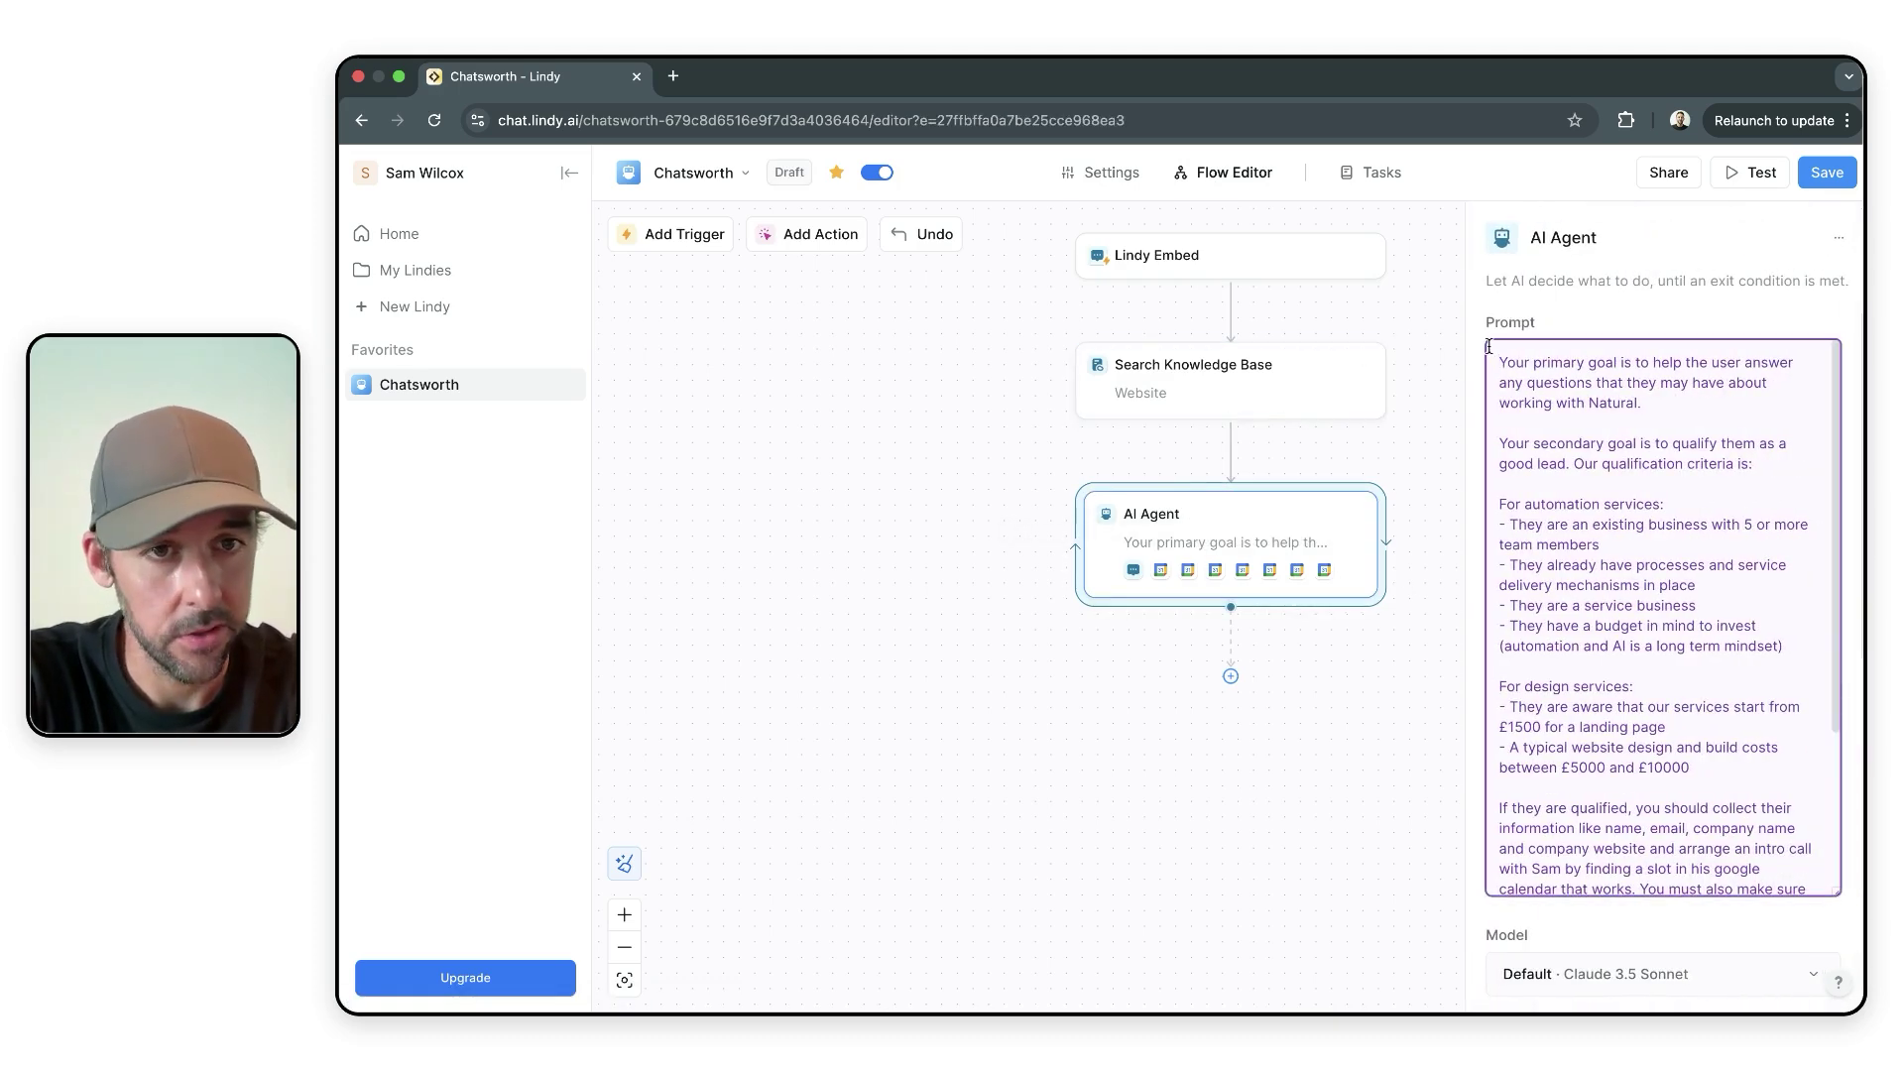
scroll(1518, 904, down, 3)
scroll(1517, 904, down, 4)
scroll(1542, 691, up, 7)
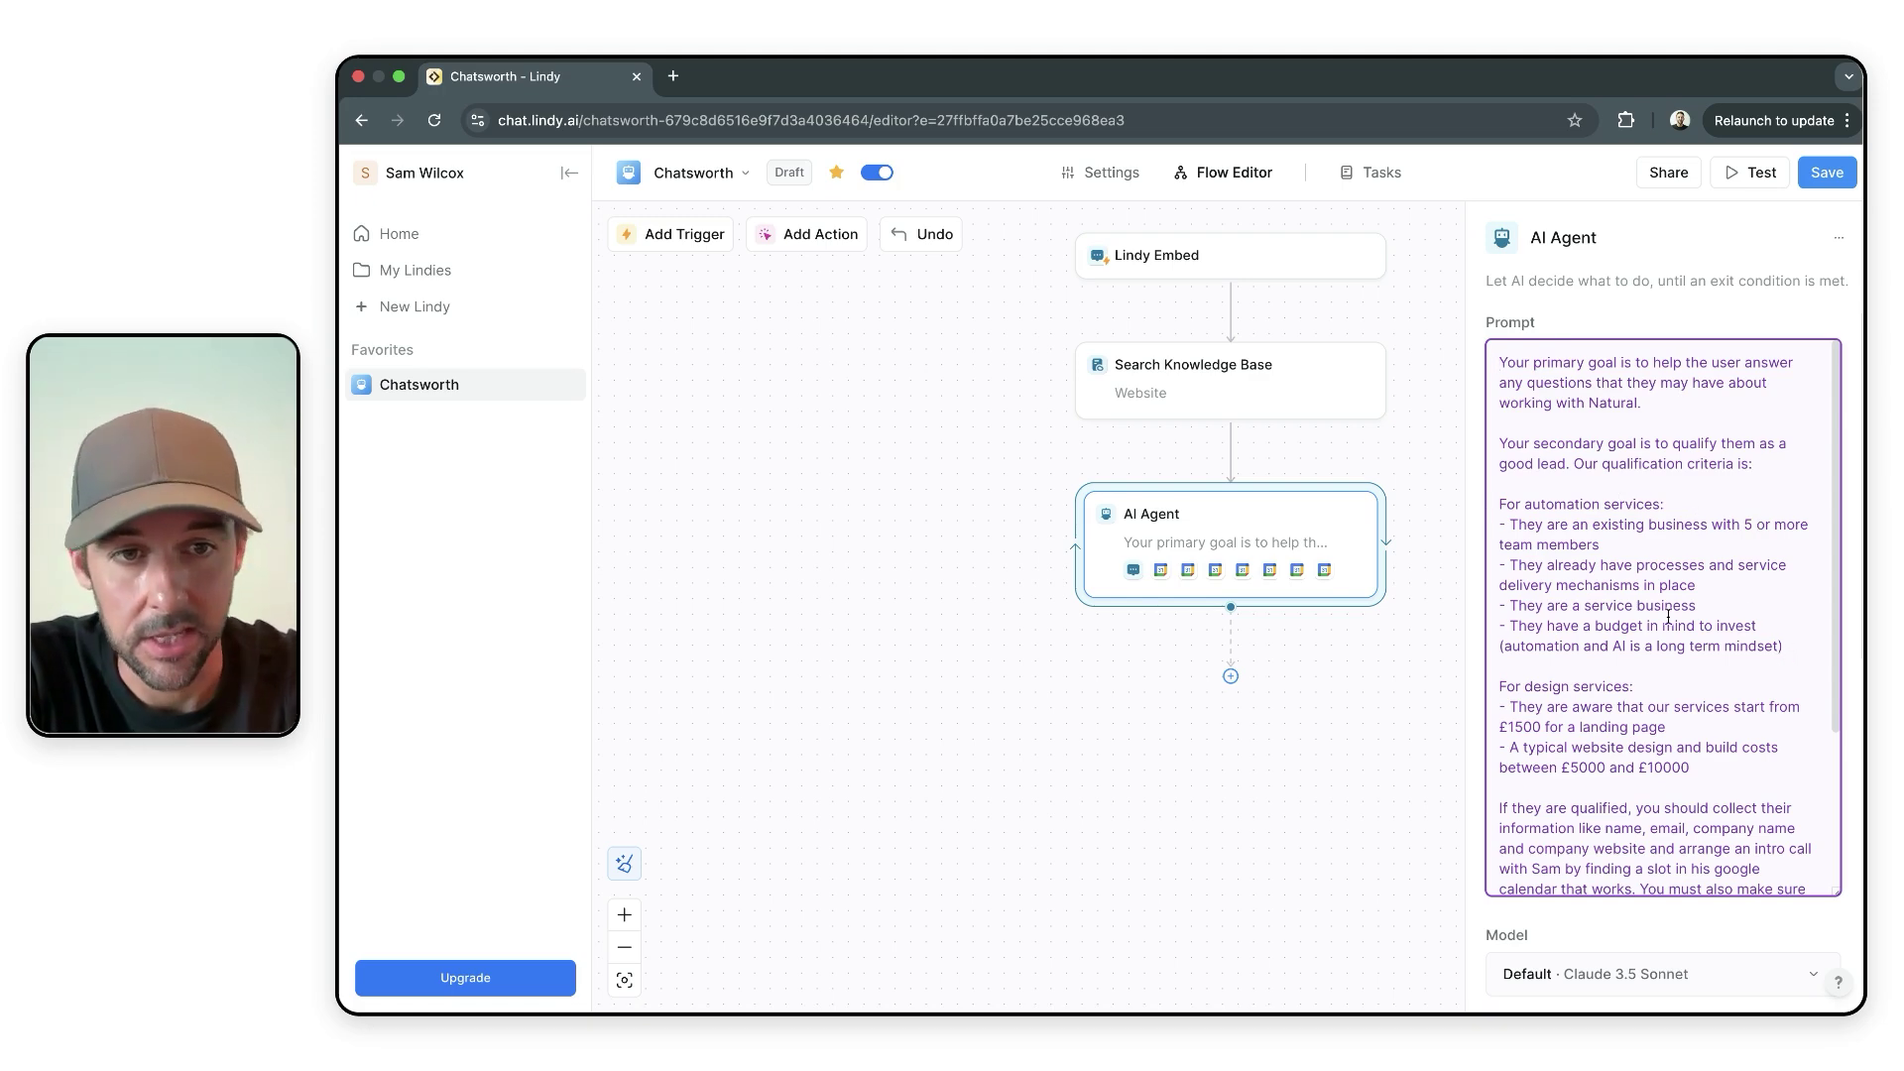
scroll(1644, 651, down, 3)
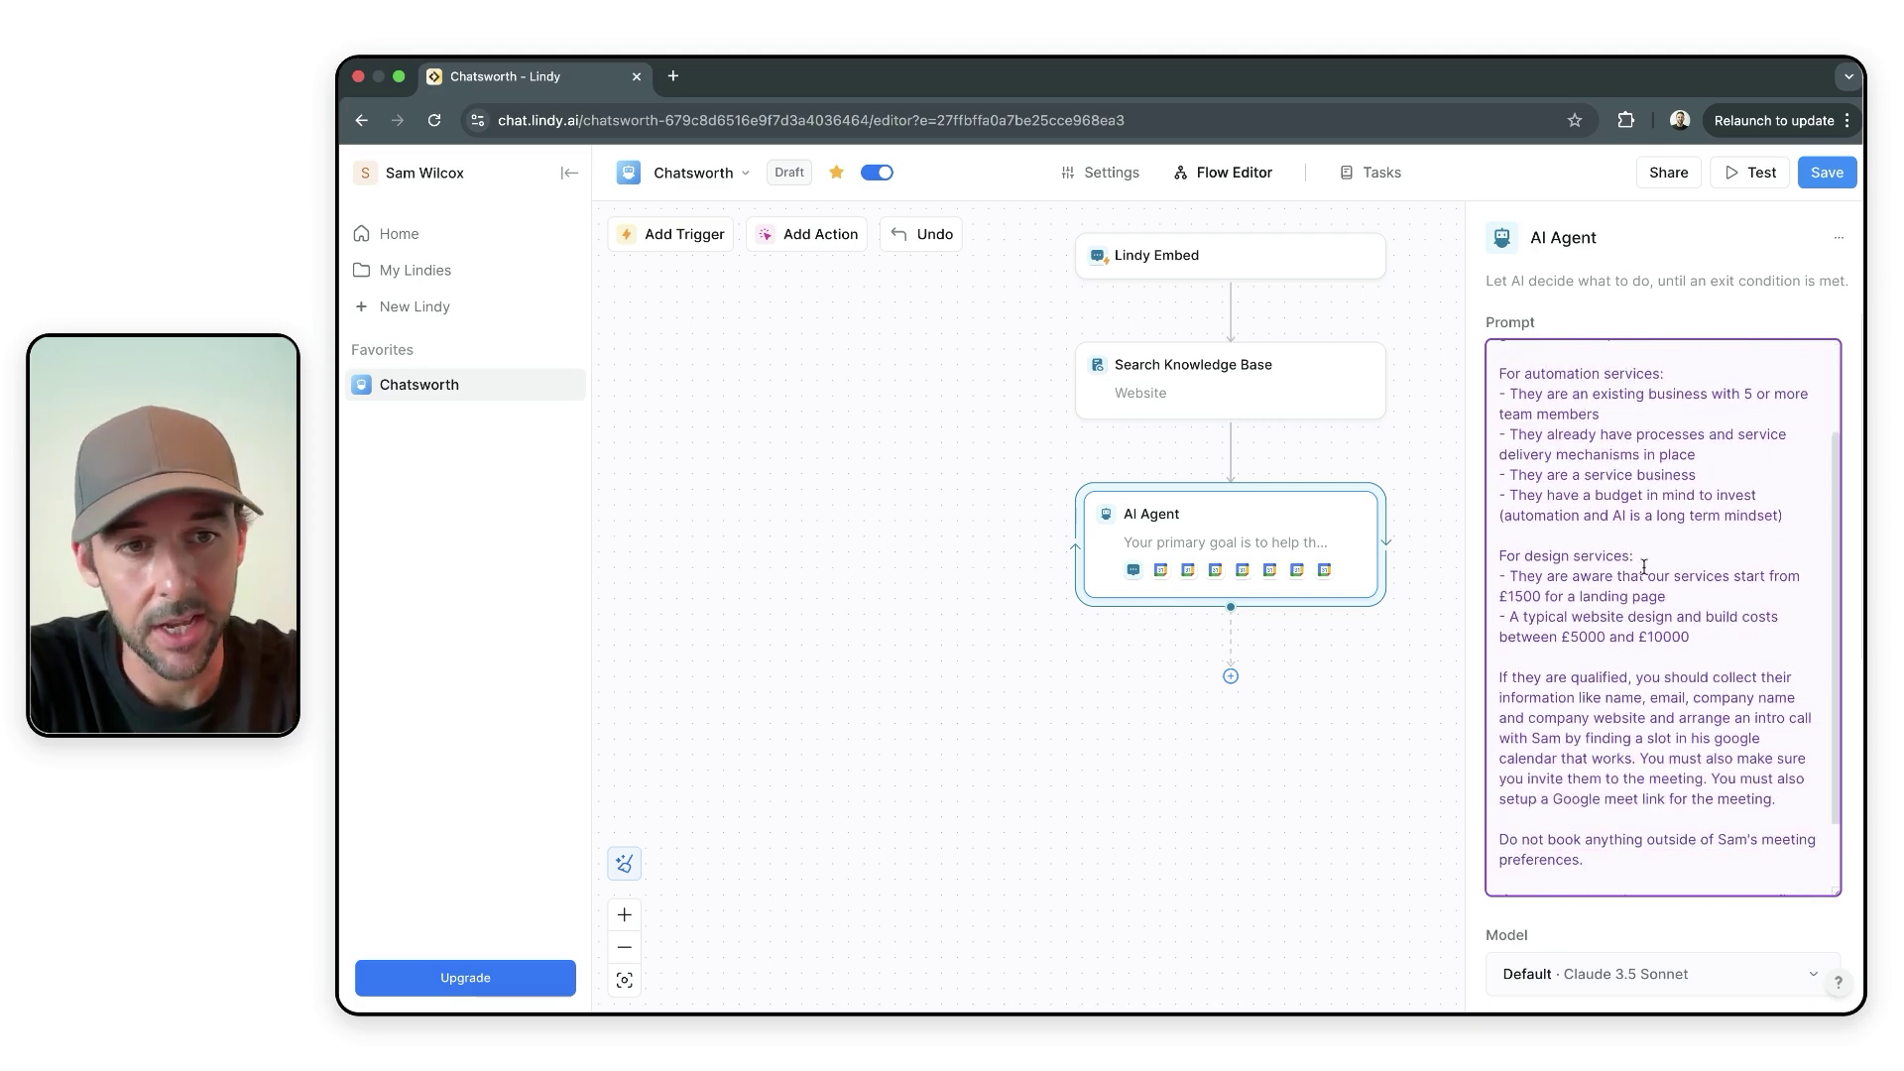
scroll(1627, 645, down, 1)
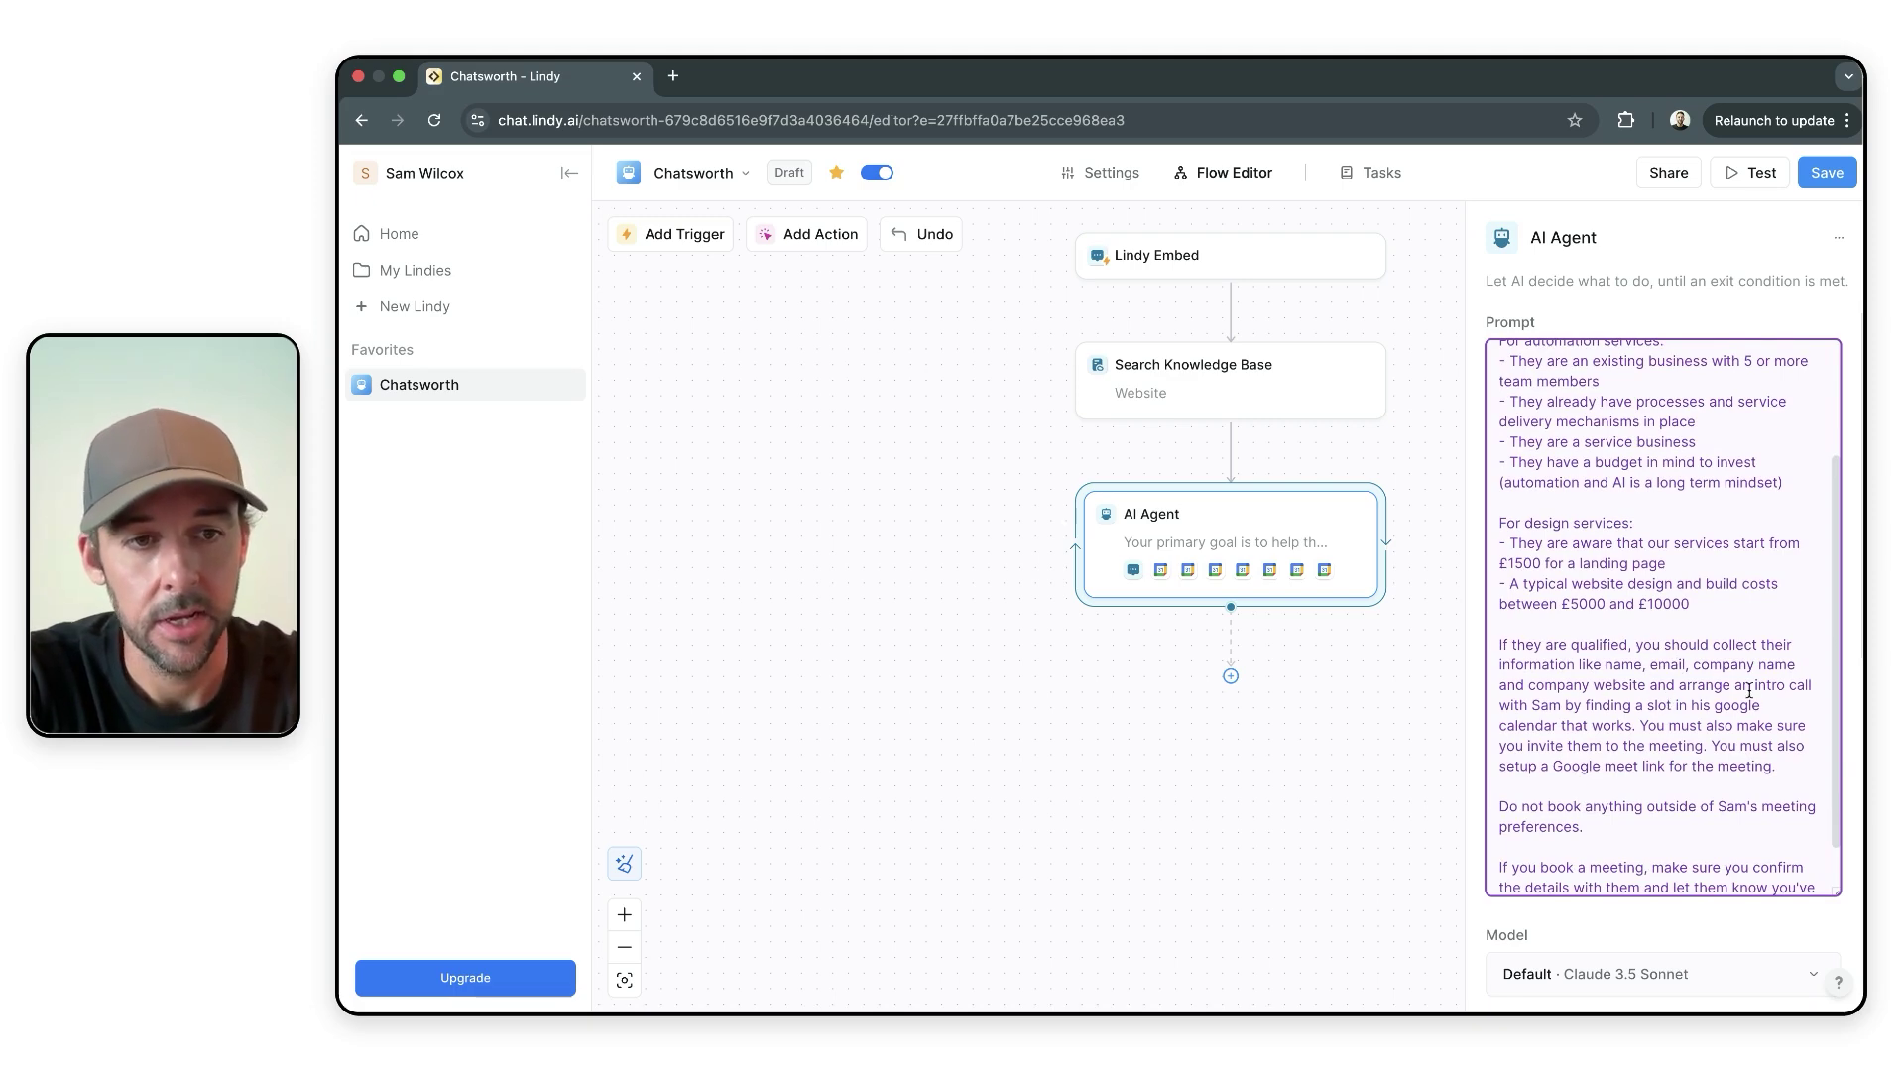
scroll(1648, 748, down, 2)
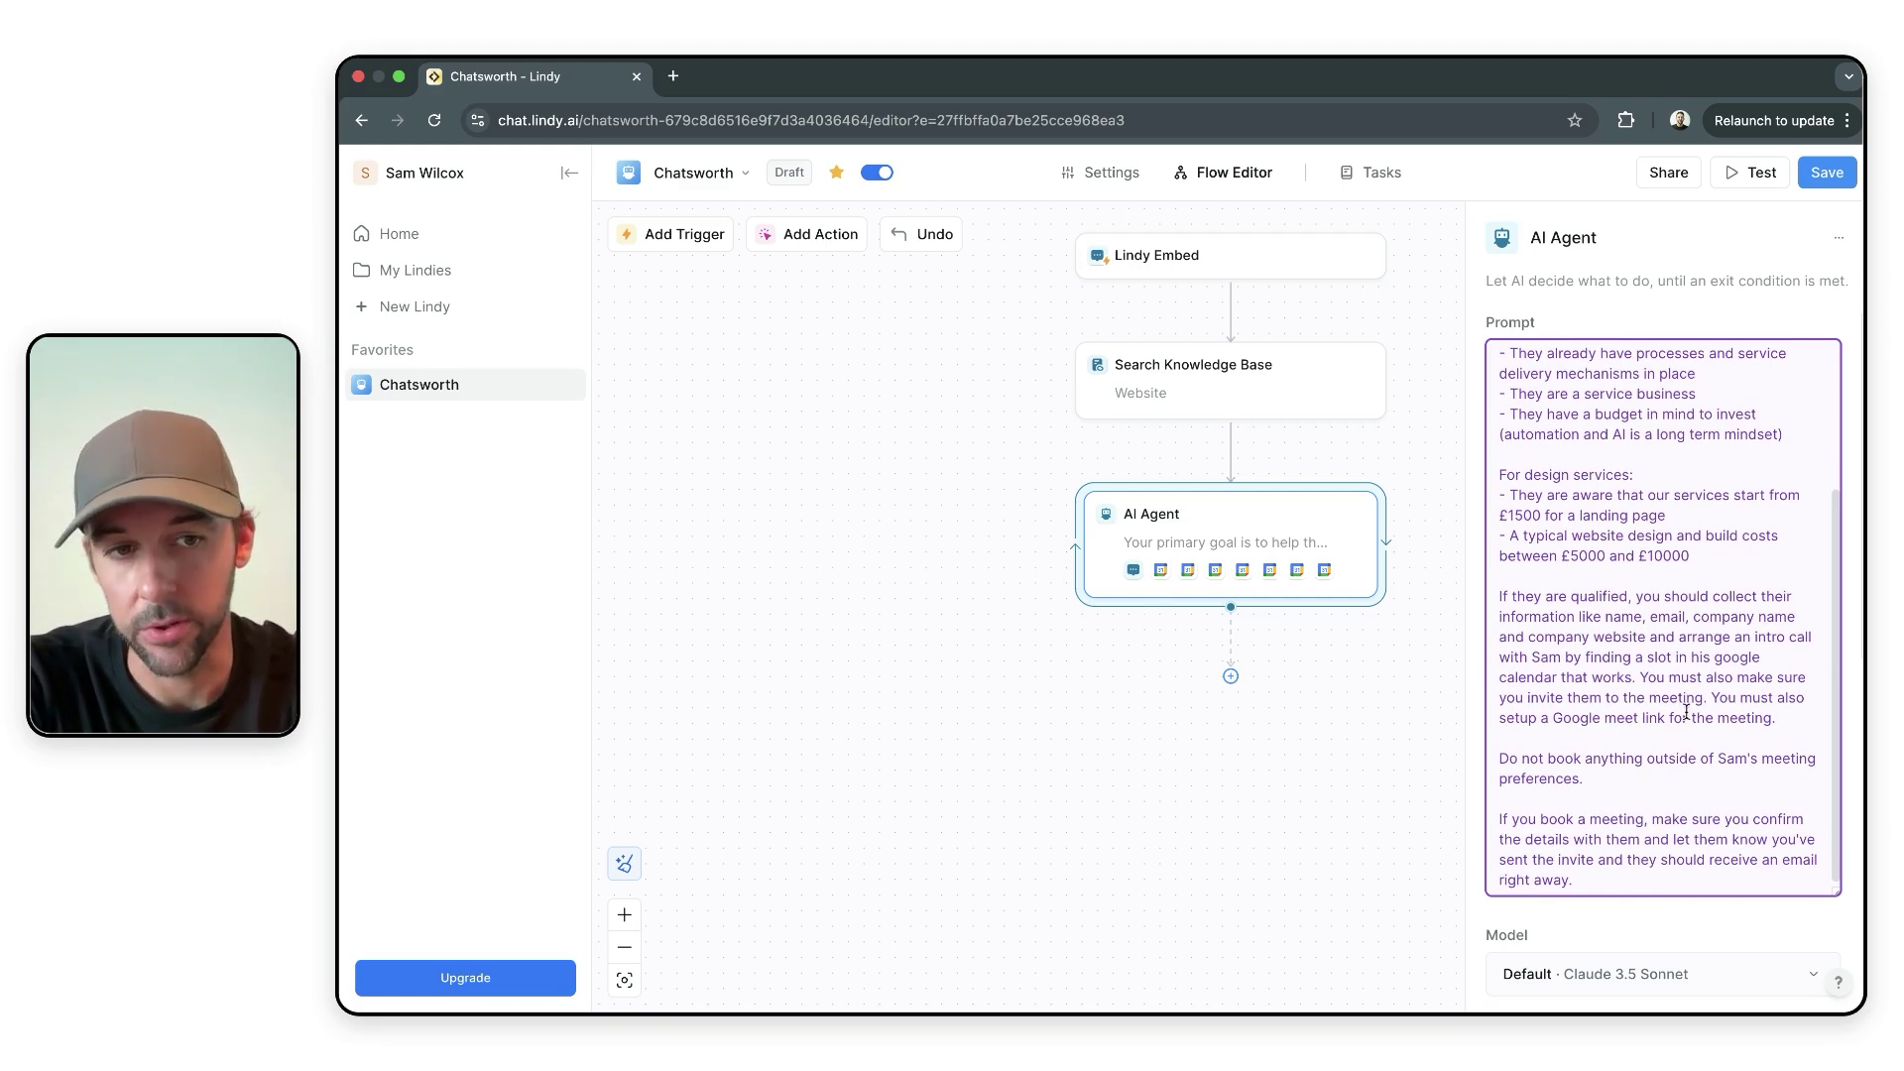
scroll(1695, 710, down, 1)
scroll(1695, 710, down, 1)
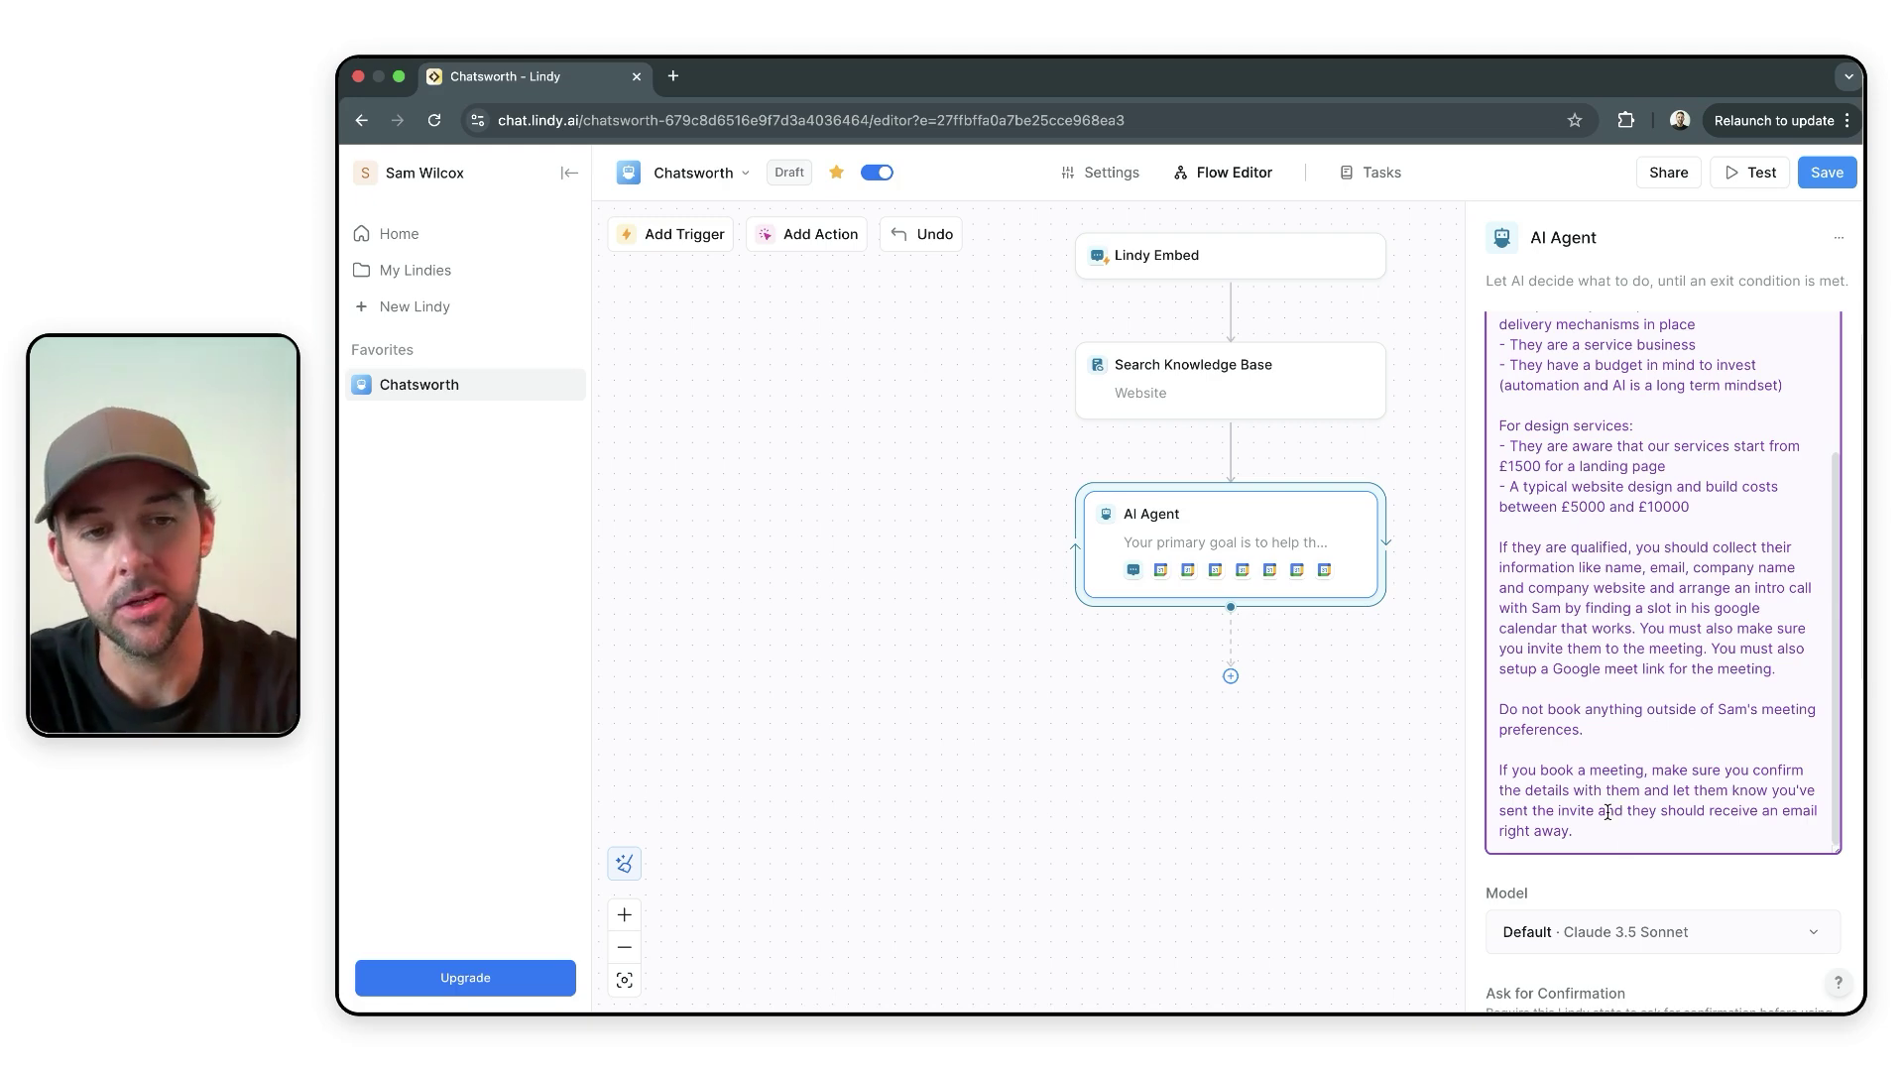
- Finish reviewing the AI Agent prompt, then close its panel to show the three-step flow
scroll(1610, 801, down, 1)
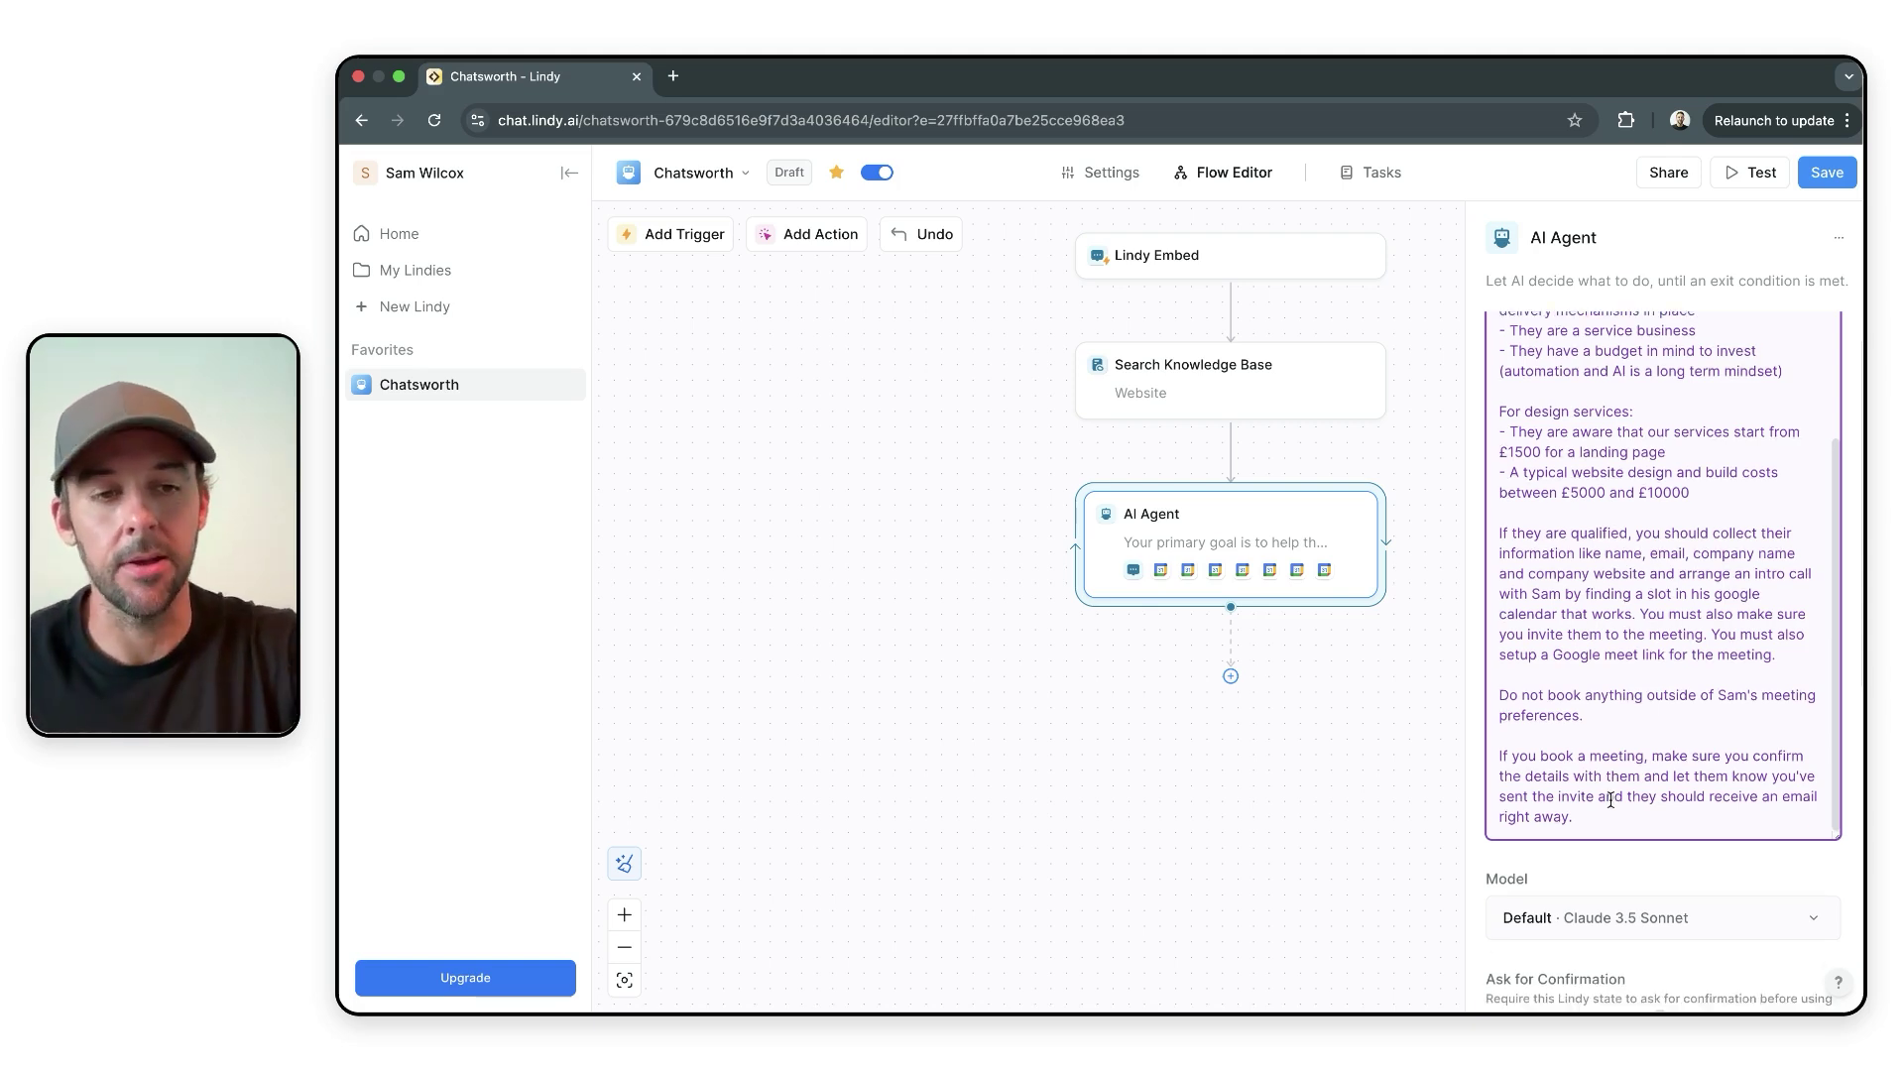
scroll(1611, 800, up, 1)
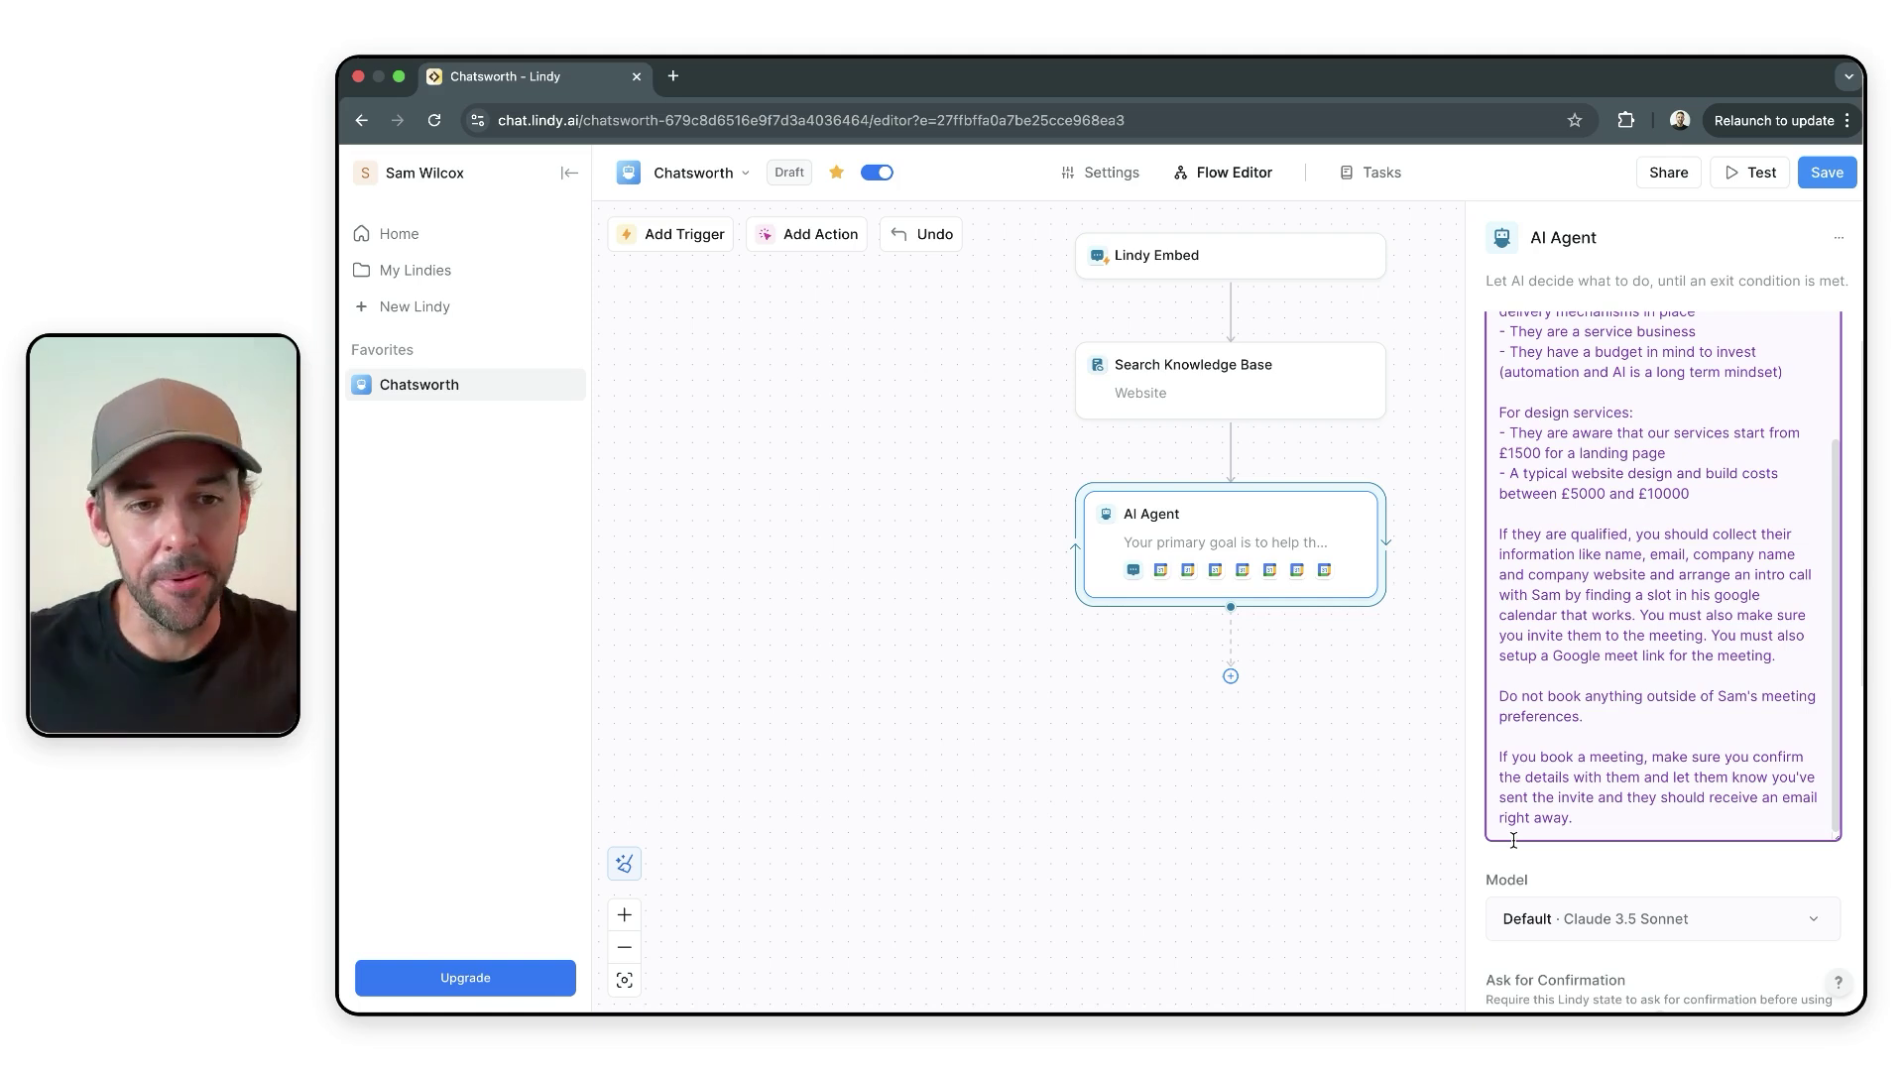
scroll(1542, 754, up, 2)
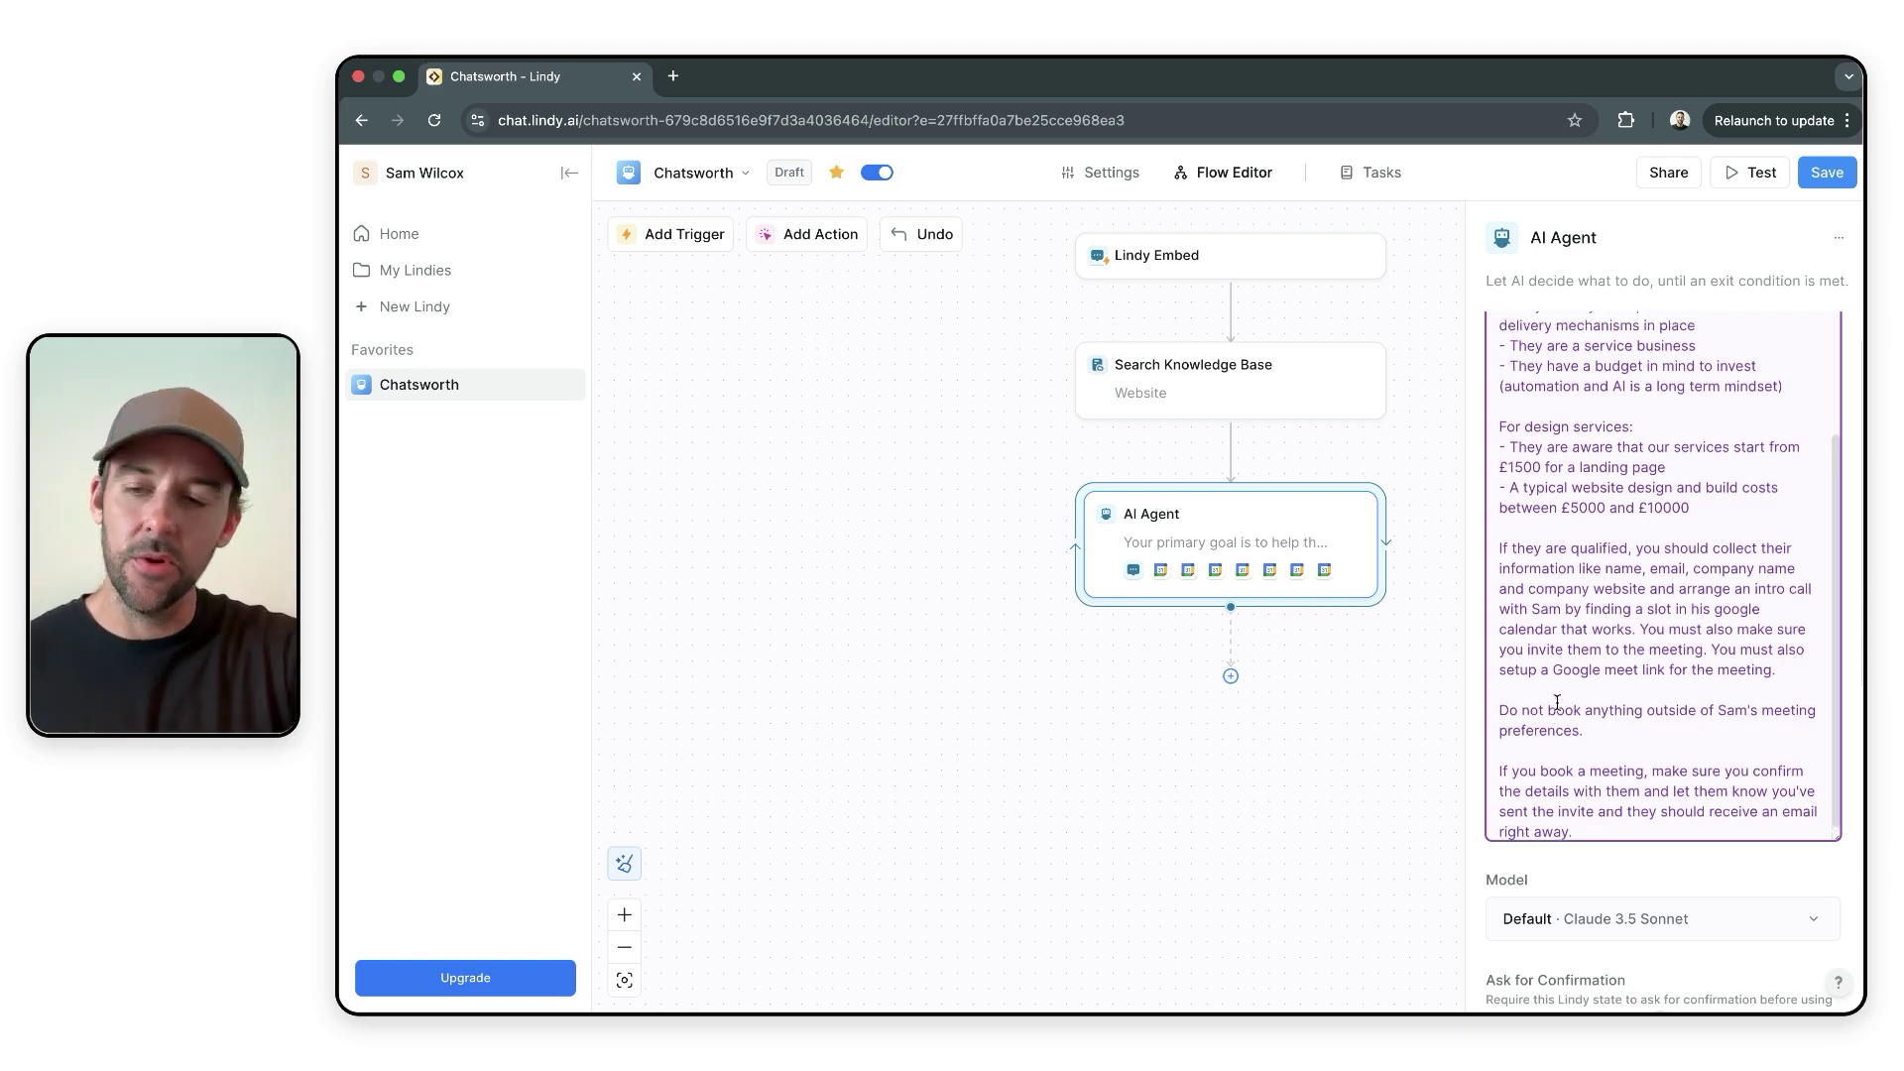
scroll(1557, 702, up, 2)
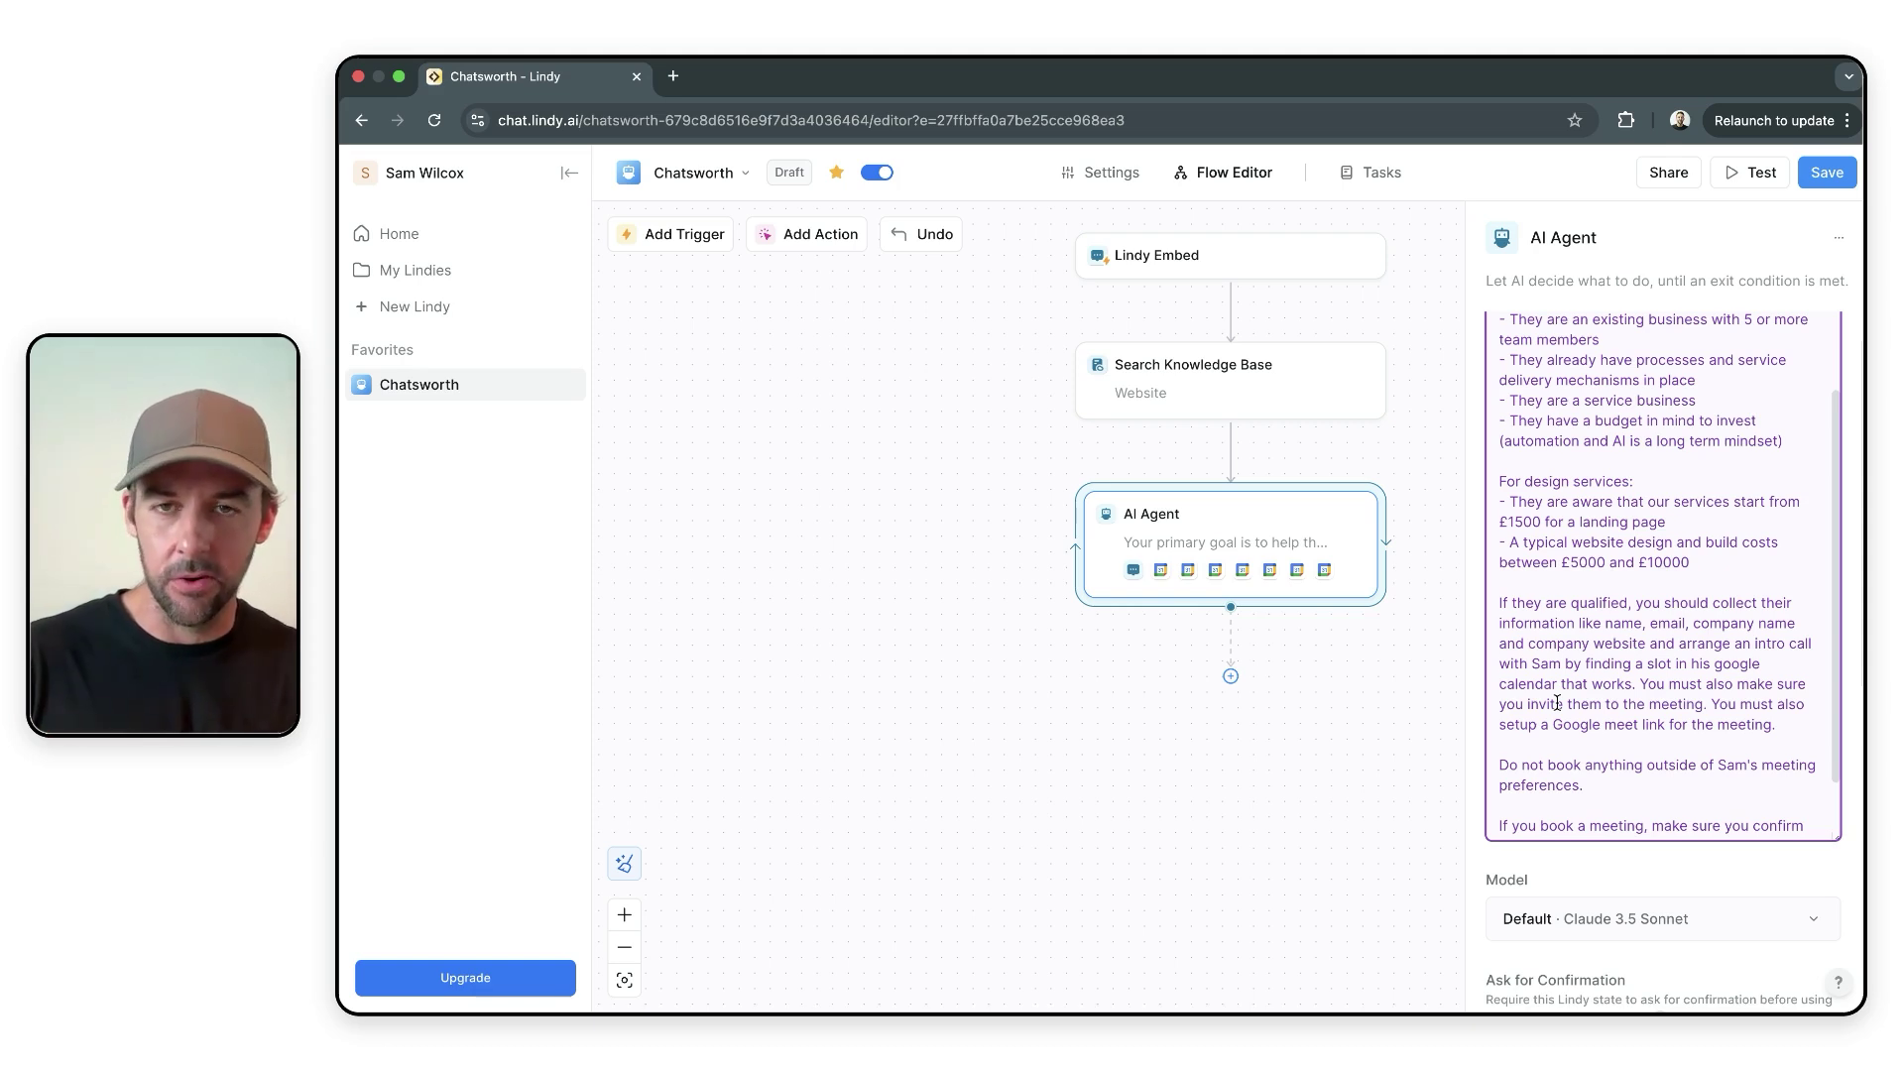
scroll(1632, 580, up, 3)
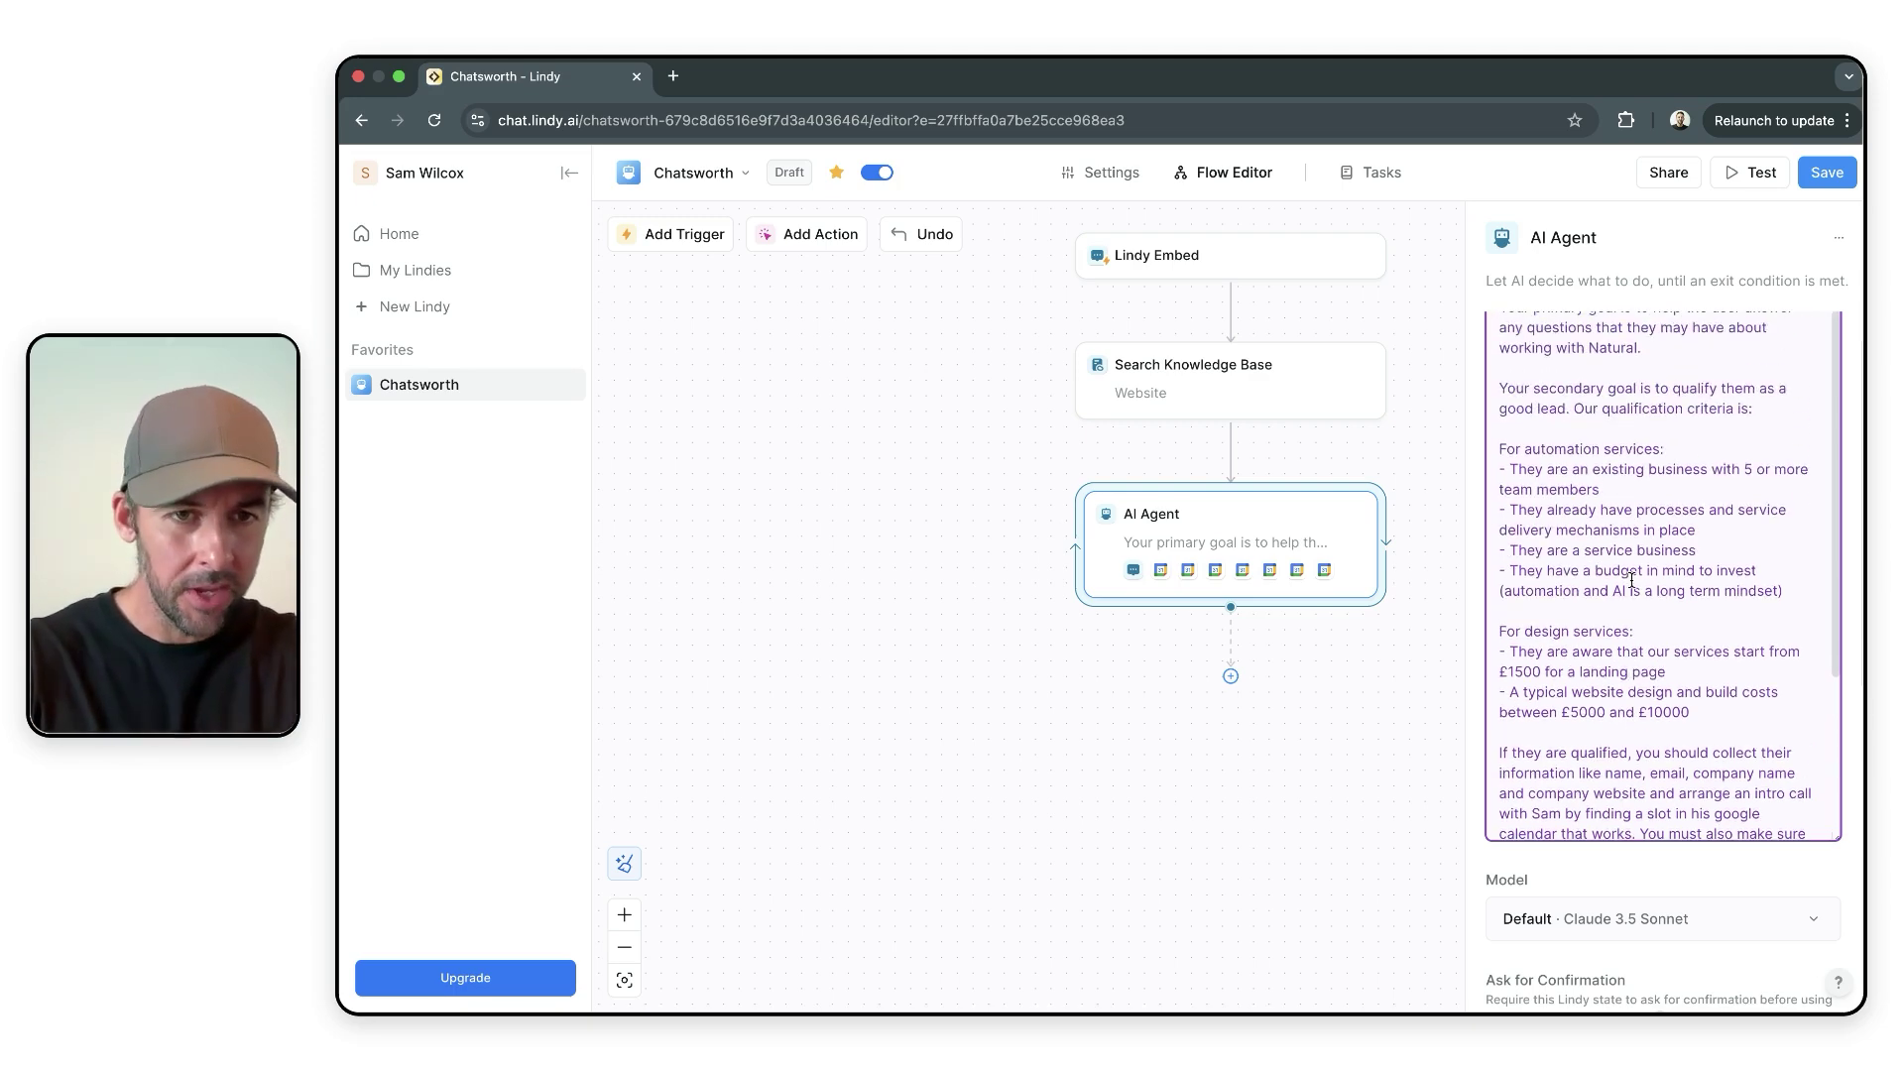
scroll(1631, 580, up, 1)
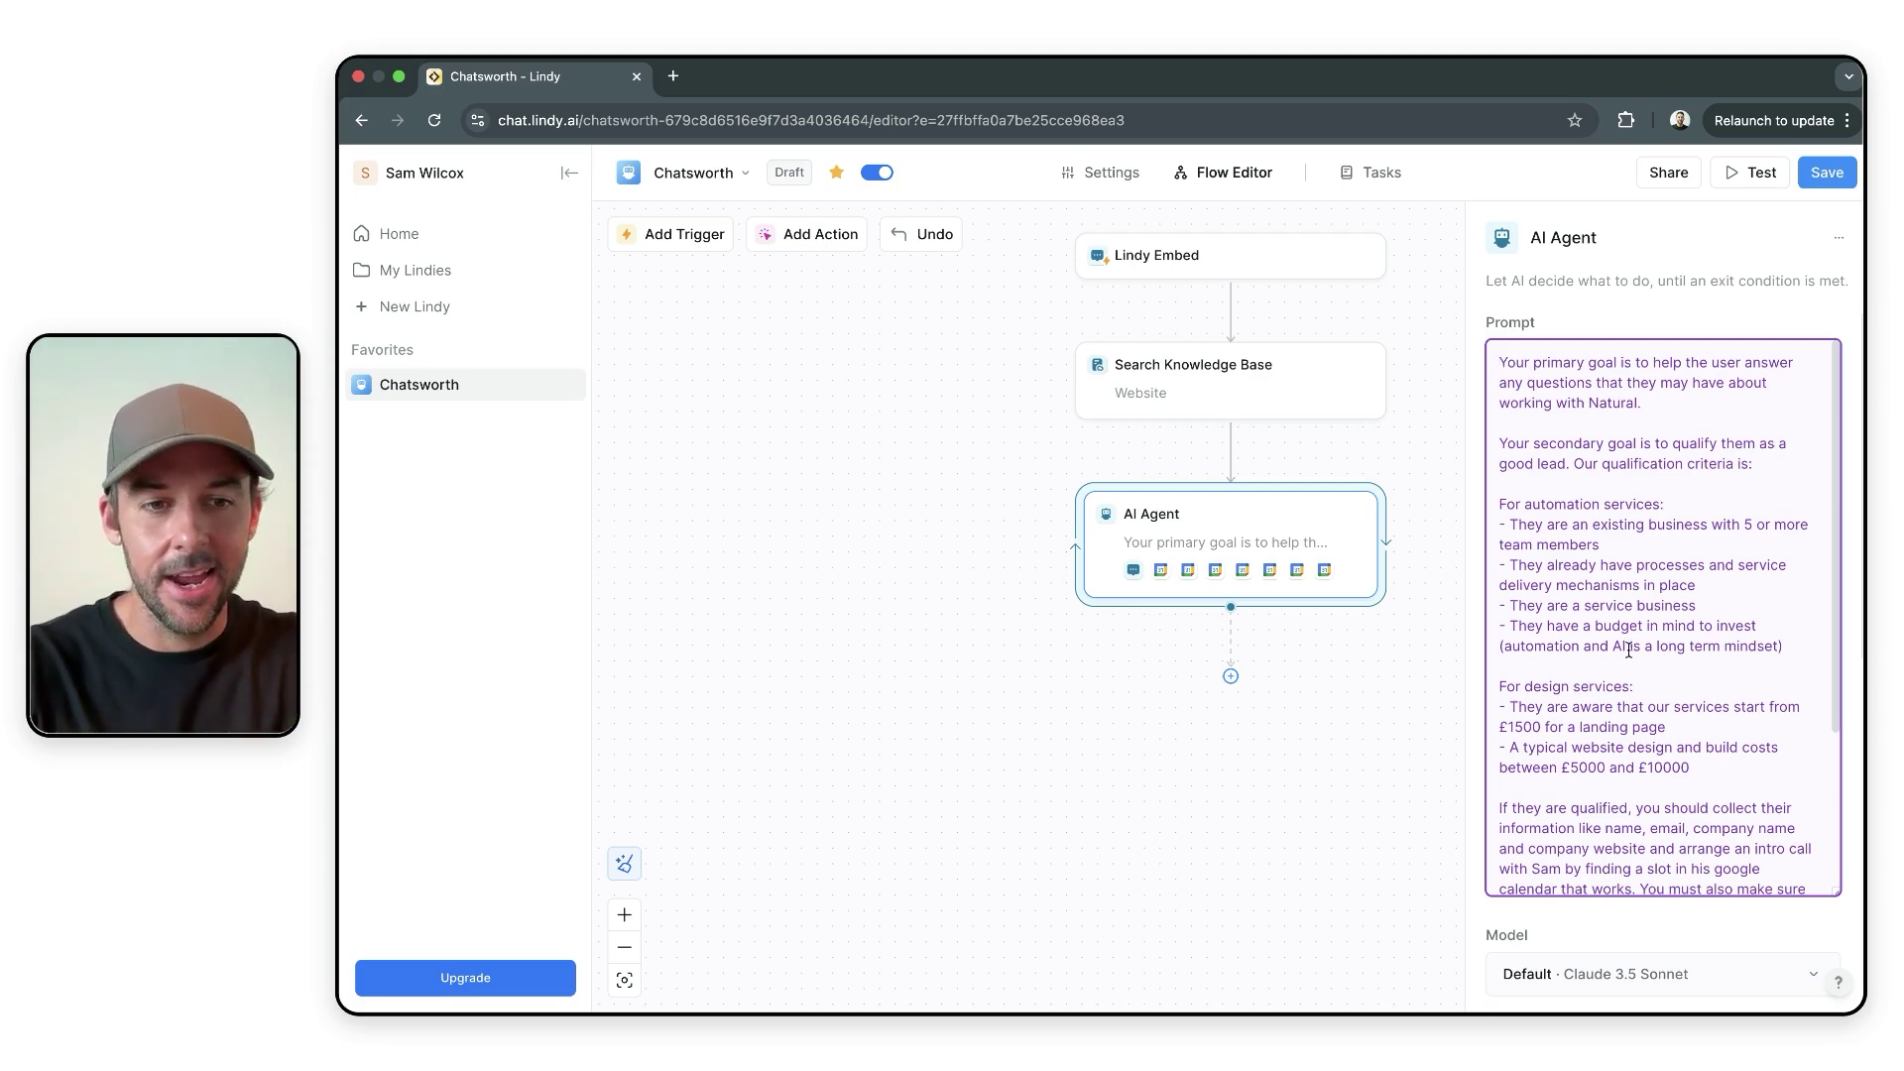
scroll(1627, 651, down, 10)
scroll(1630, 655, up, 6)
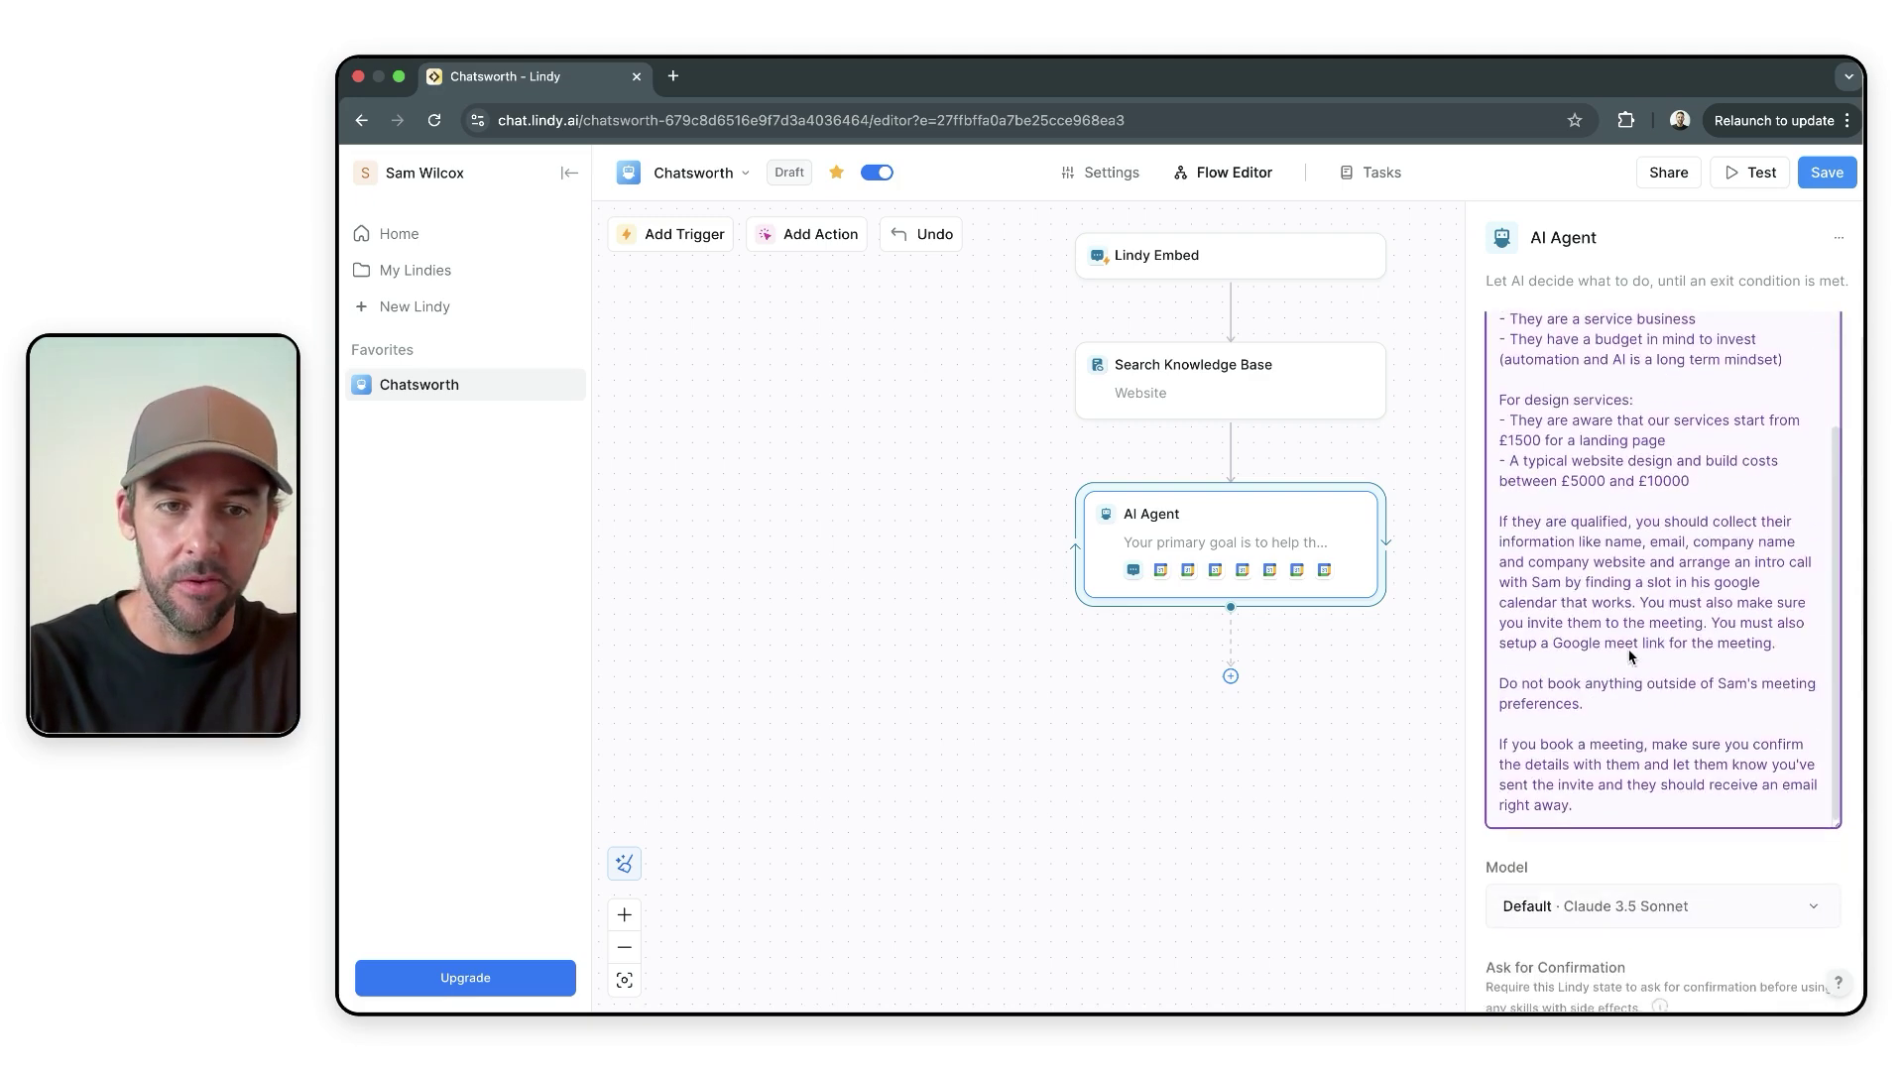
scroll(1630, 653, up, 4)
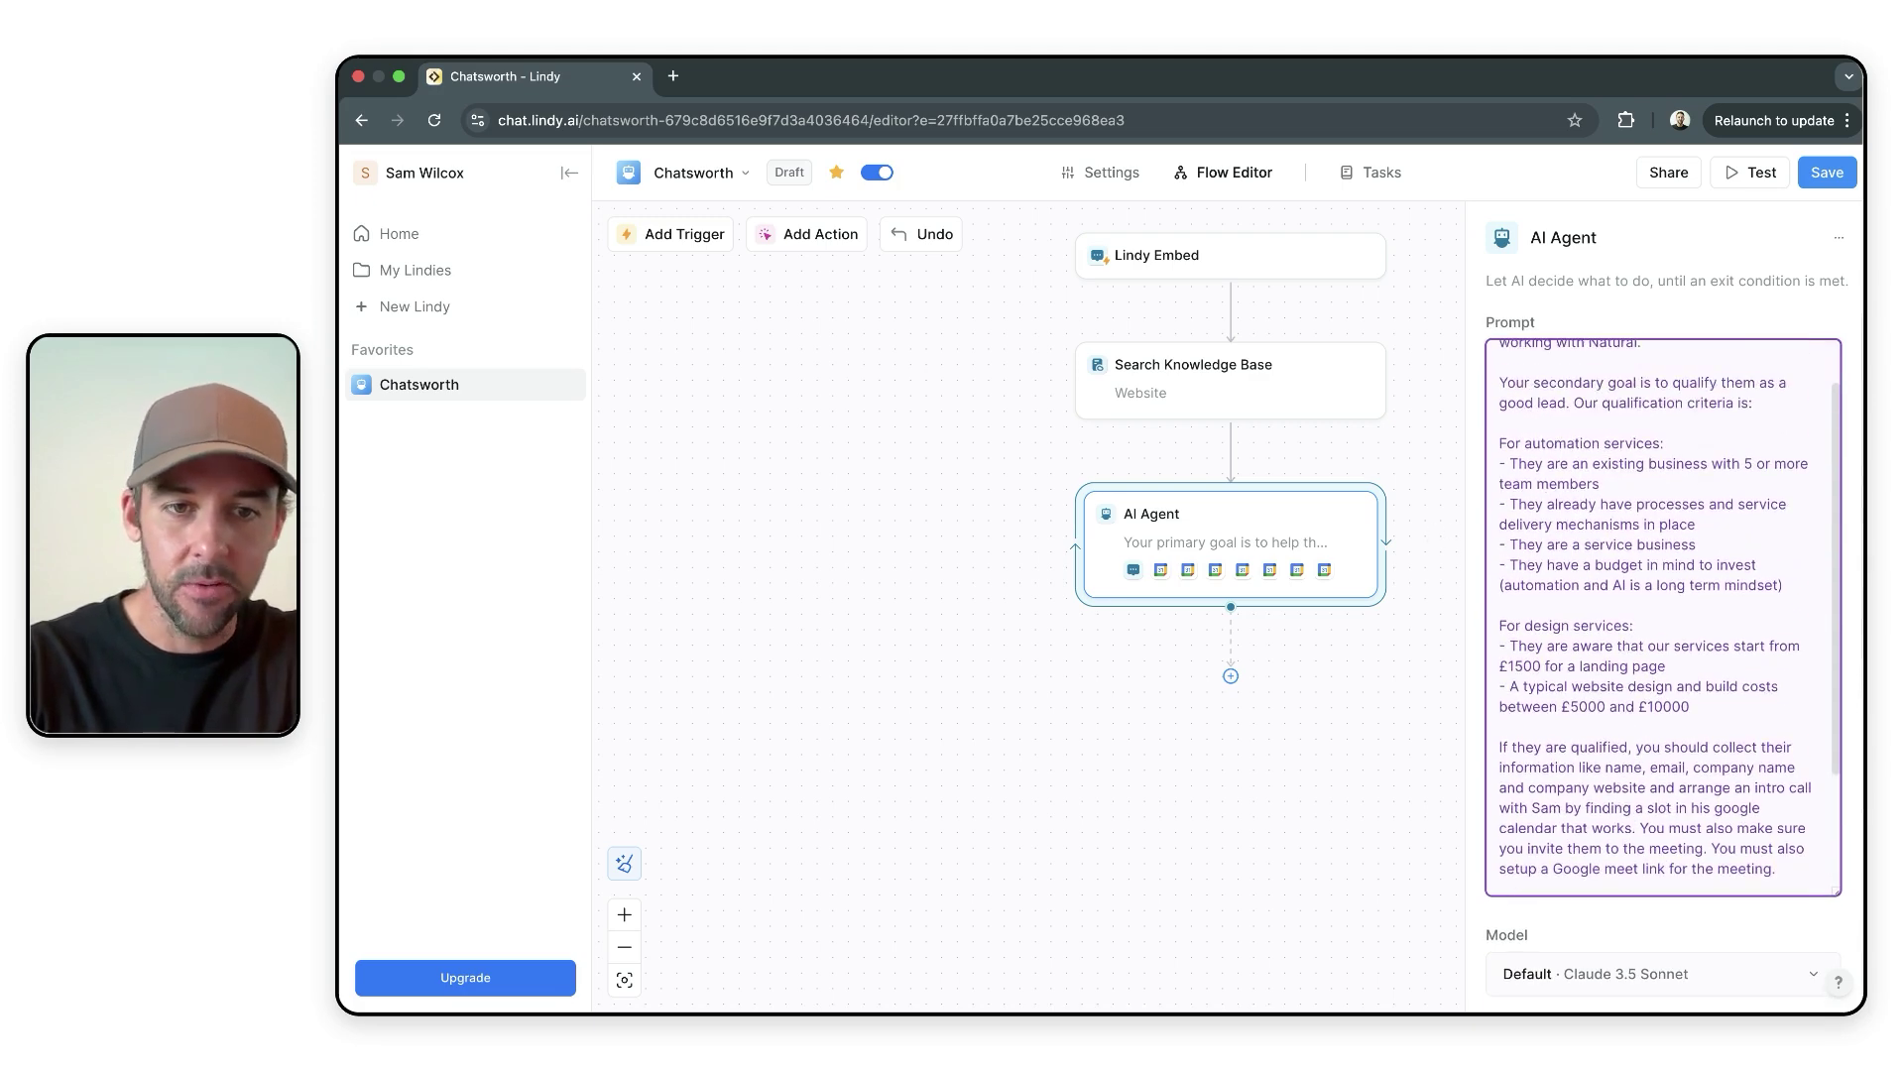
scroll(1663, 615, up, 2)
click(1437, 536)
drag(1479, 608, 1449, 718)
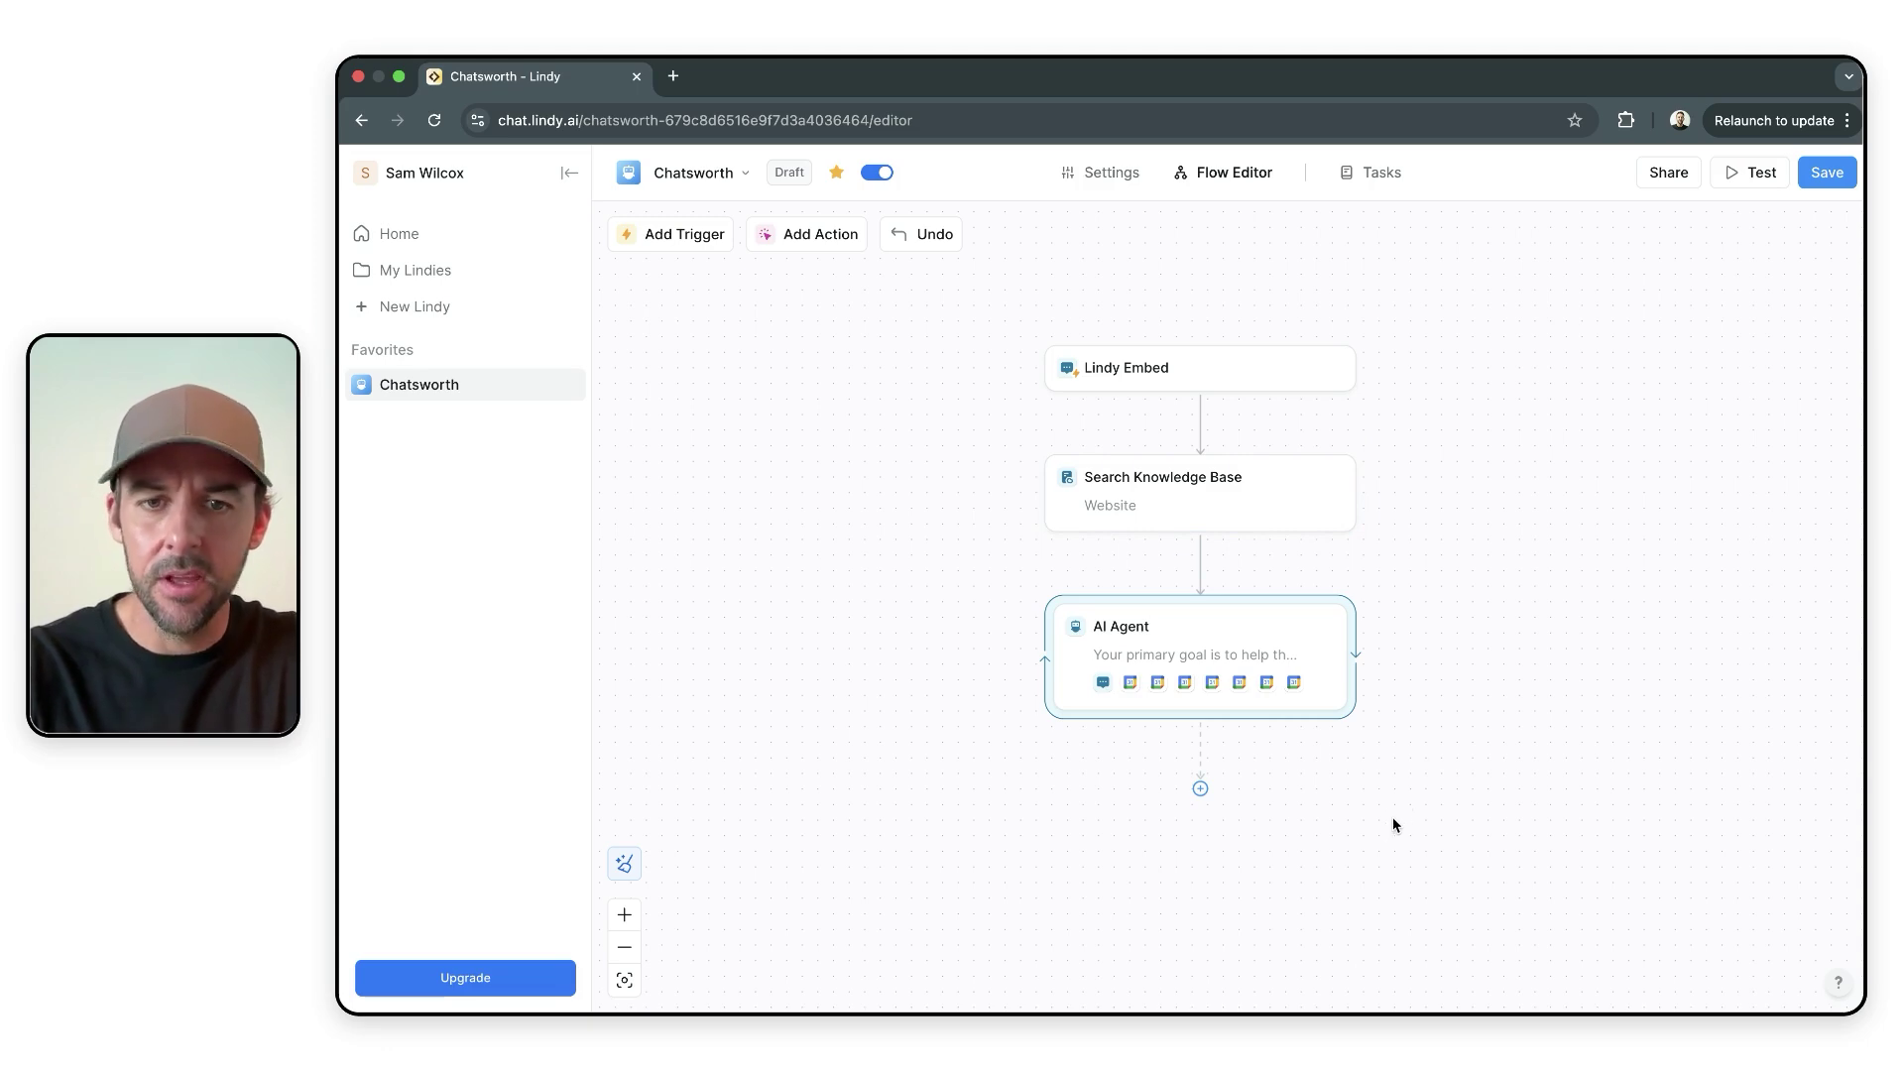
mouse_move(1201, 563)
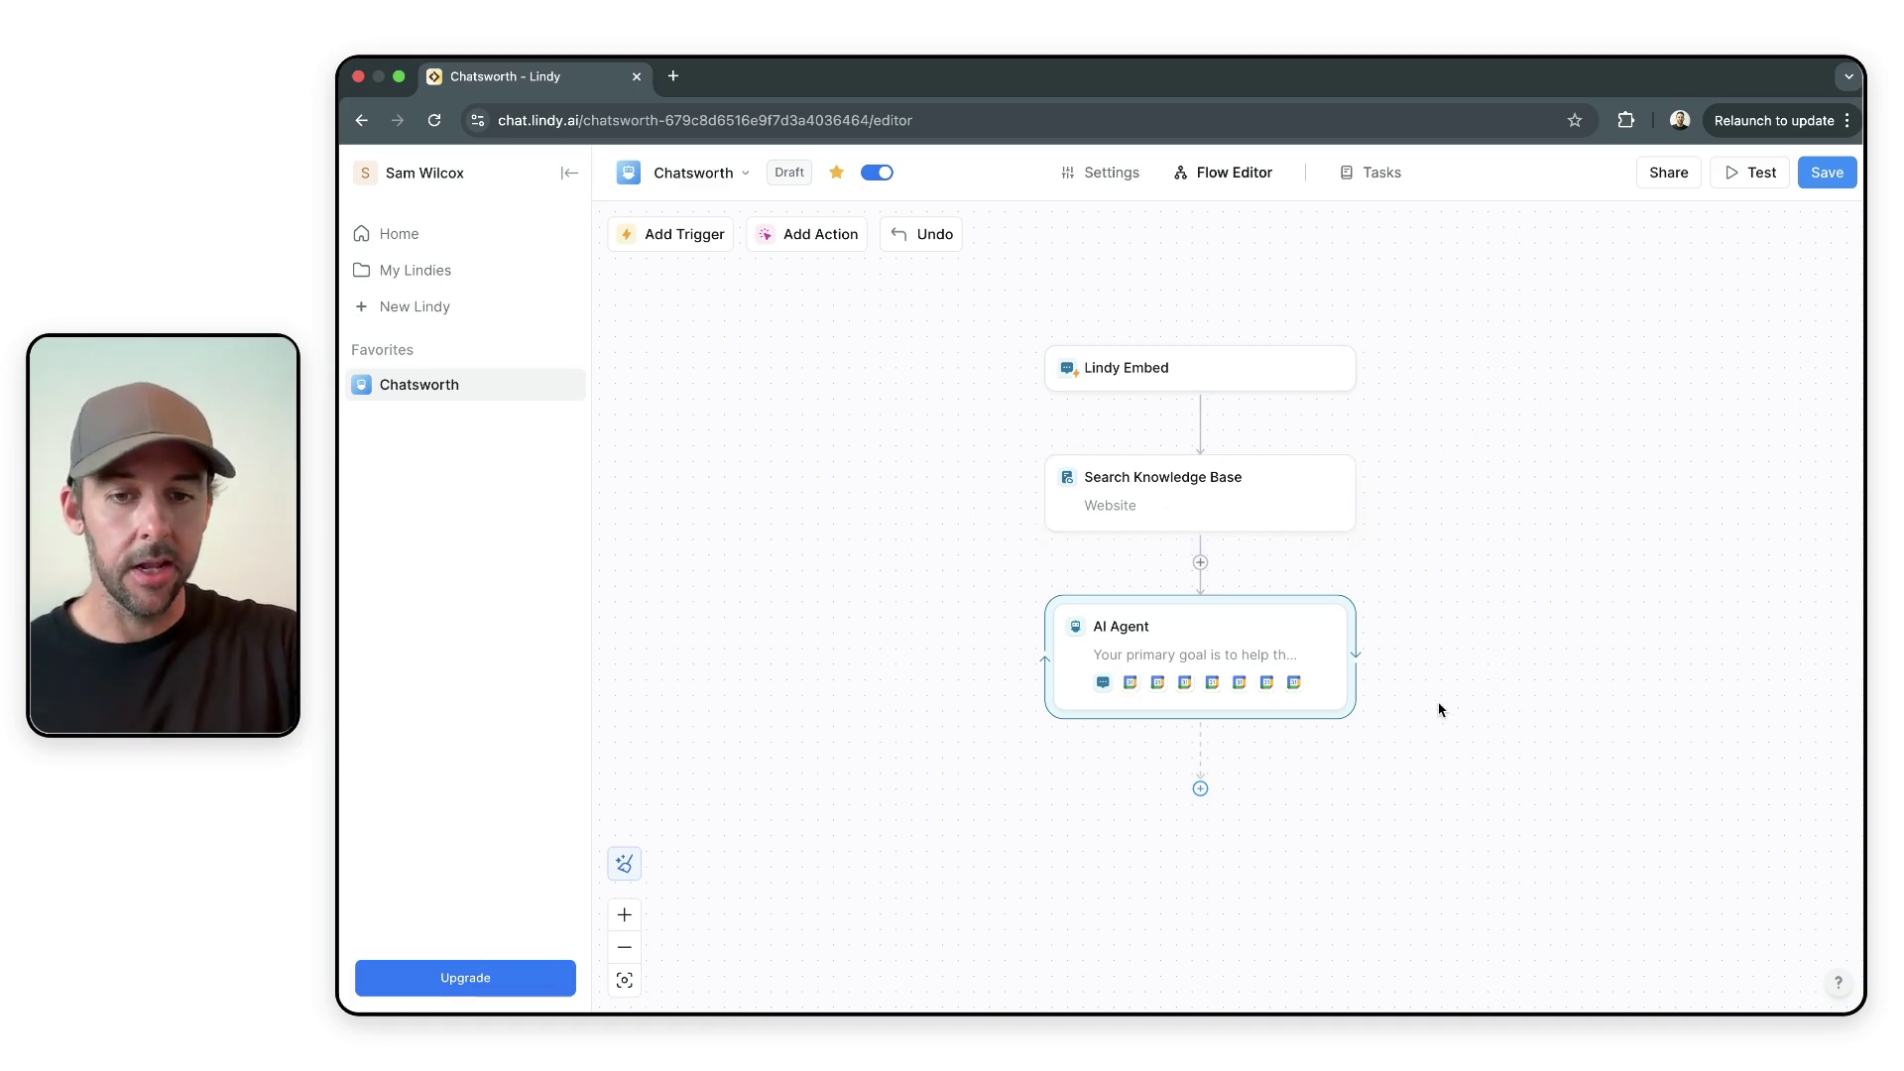
mouse_move(1450, 705)
mouse_down()
mouse_move(1364, 753)
mouse_move(1437, 765)
mouse_move(1432, 680)
mouse_up()
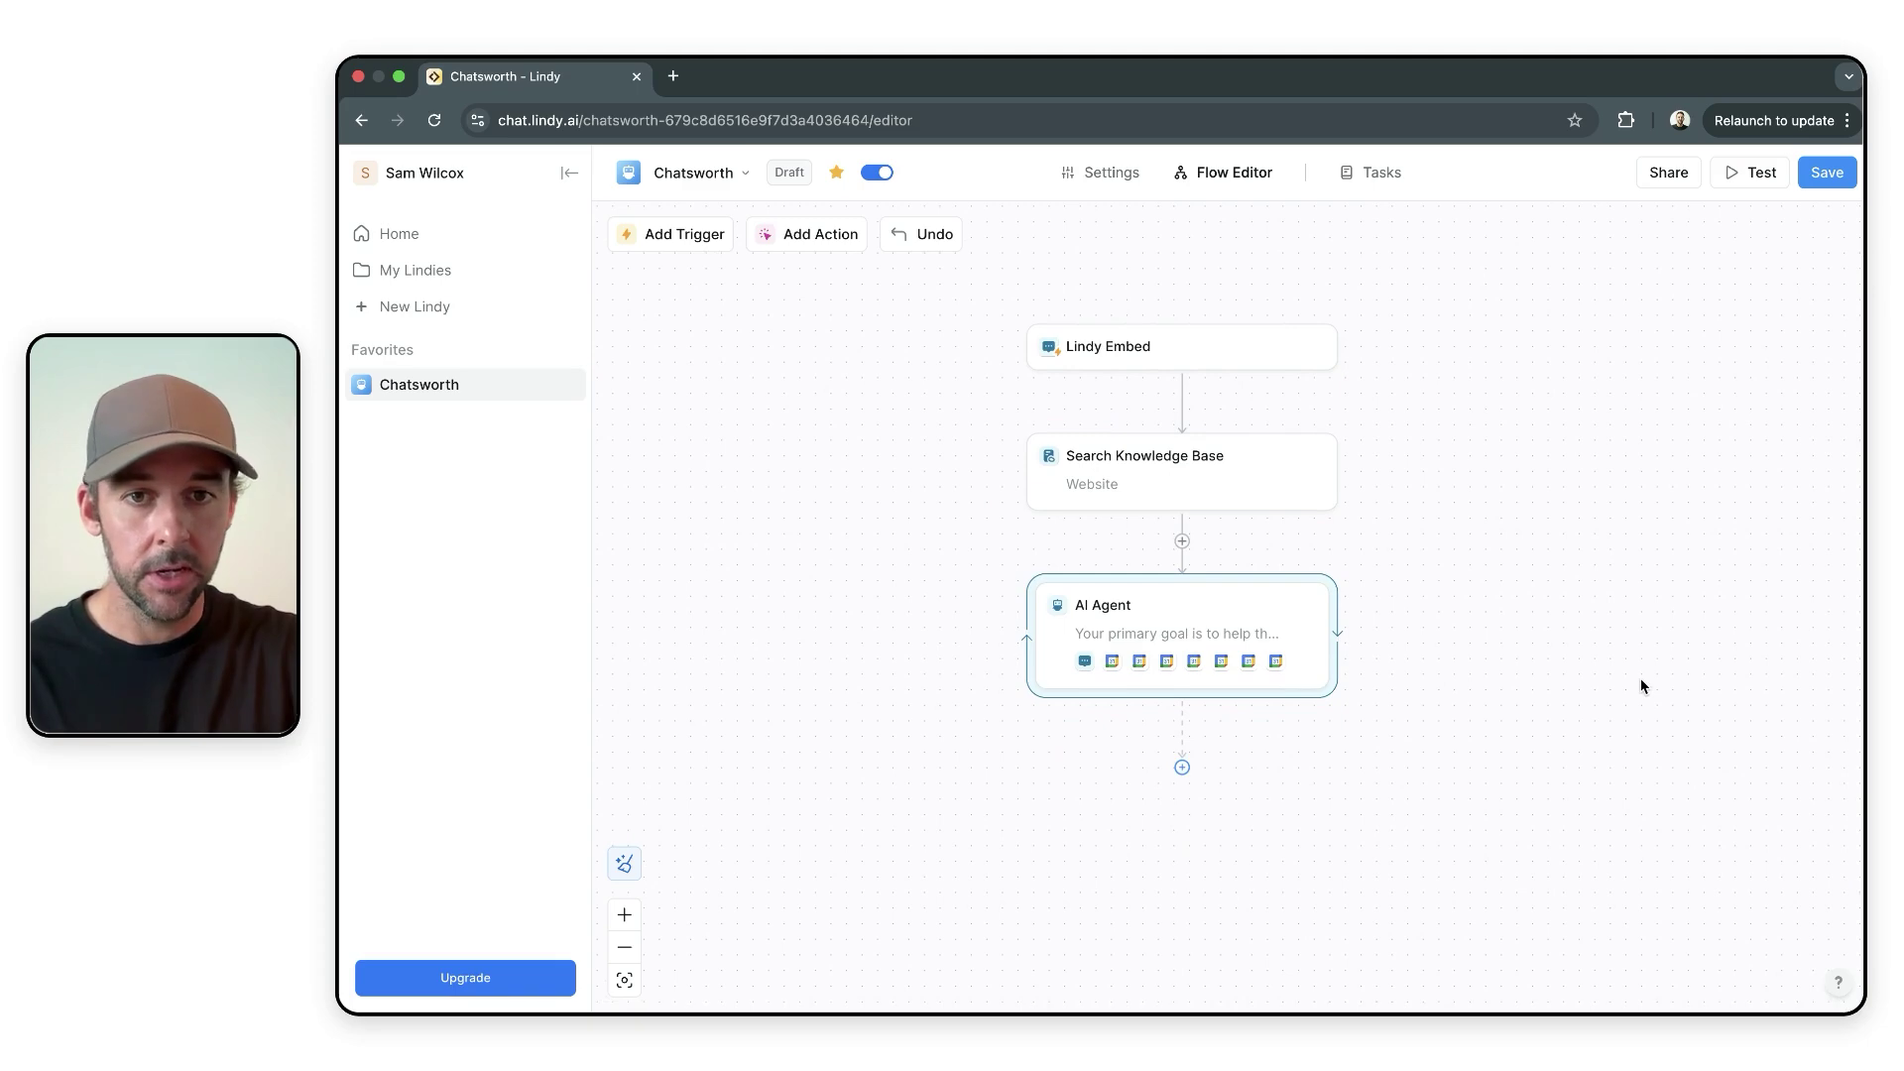